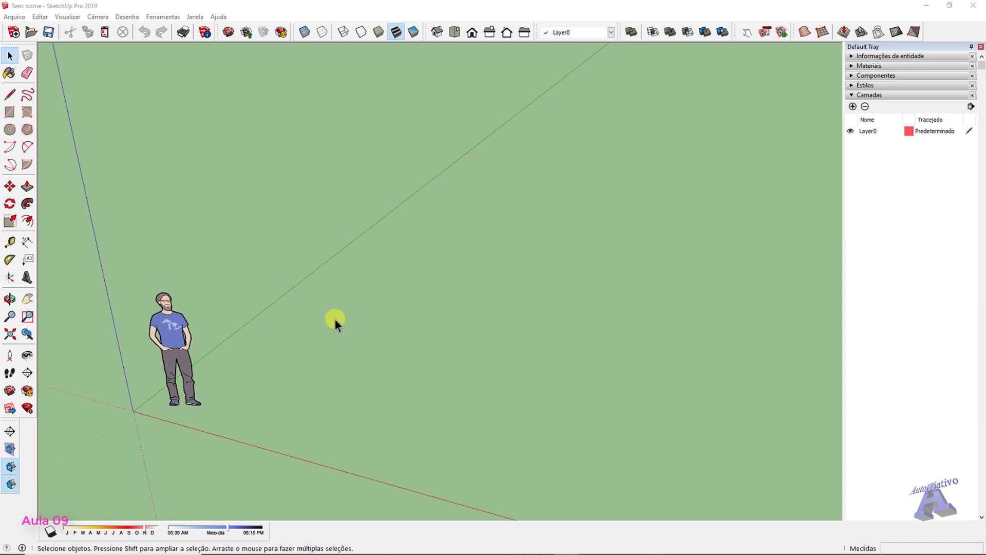
Draw a rectangle on the ground plane beside the scale figure
{"action": "scroll", "coordinate": [335, 318], "scroll_direction": "down", "scroll_amount": 2}
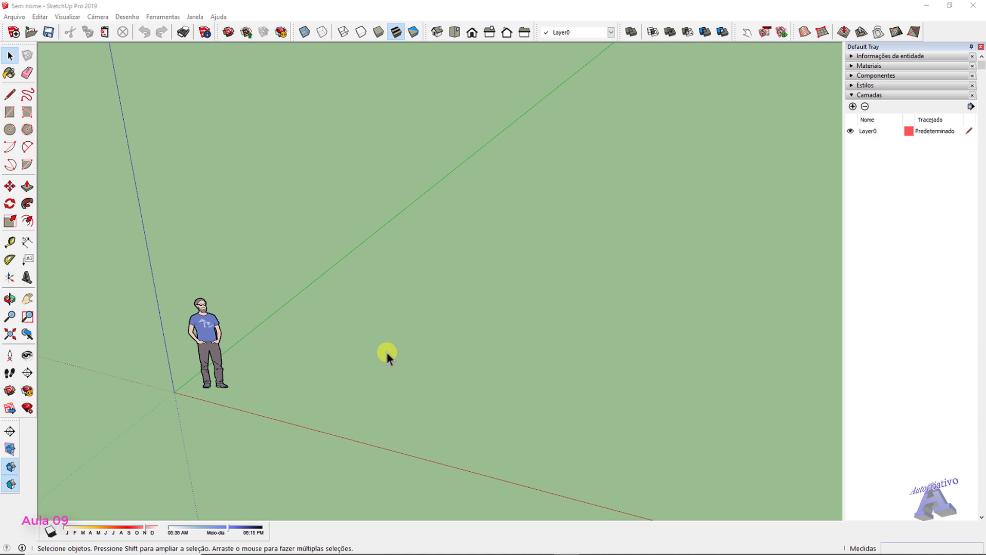
{"action": "key", "text": "r"}
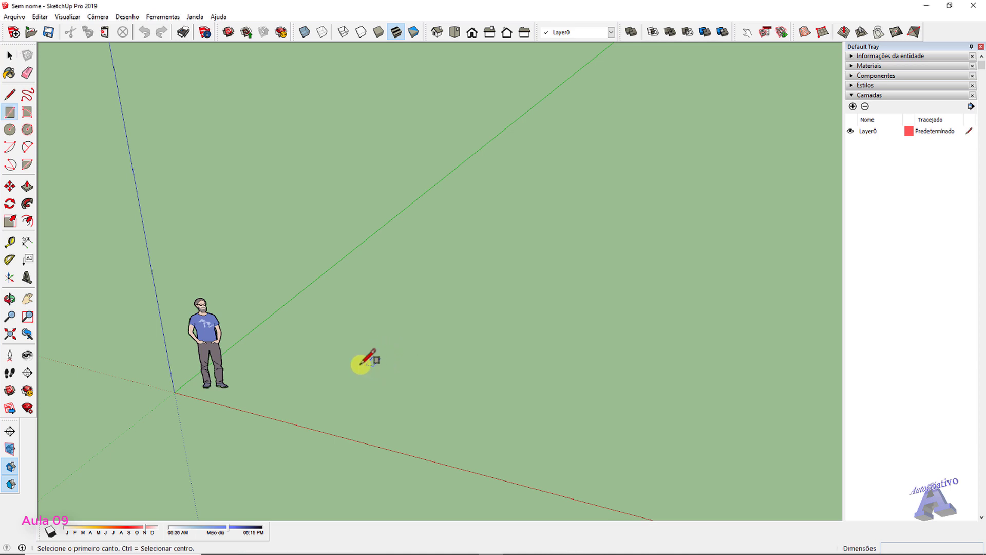
{"action": "left_click", "coordinate": [348, 367]}
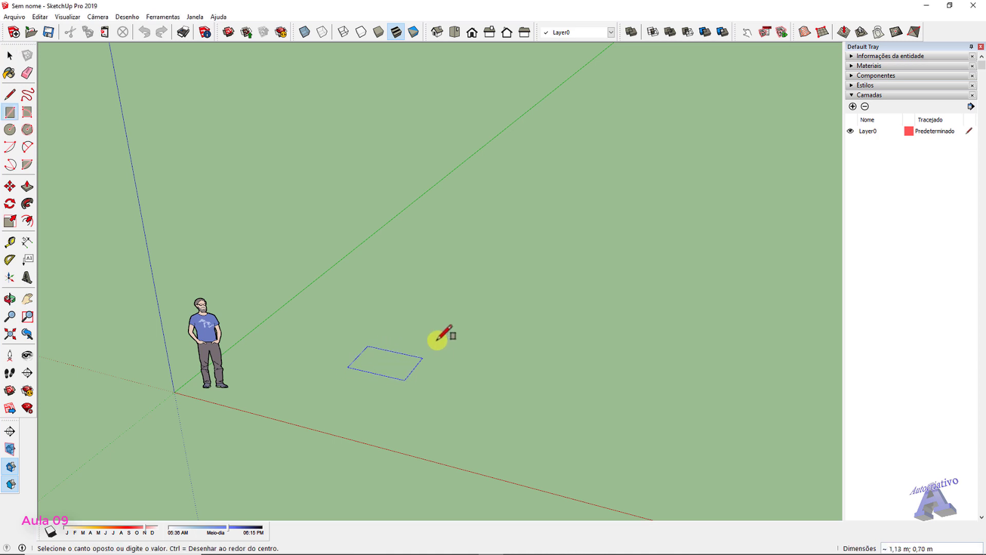
{"action": "left_click", "coordinate": [540, 311]}
{"action": "scroll", "coordinate": [457, 334], "scroll_direction": "up", "scroll_amount": 4}
{"action": "key", "text": "space"}
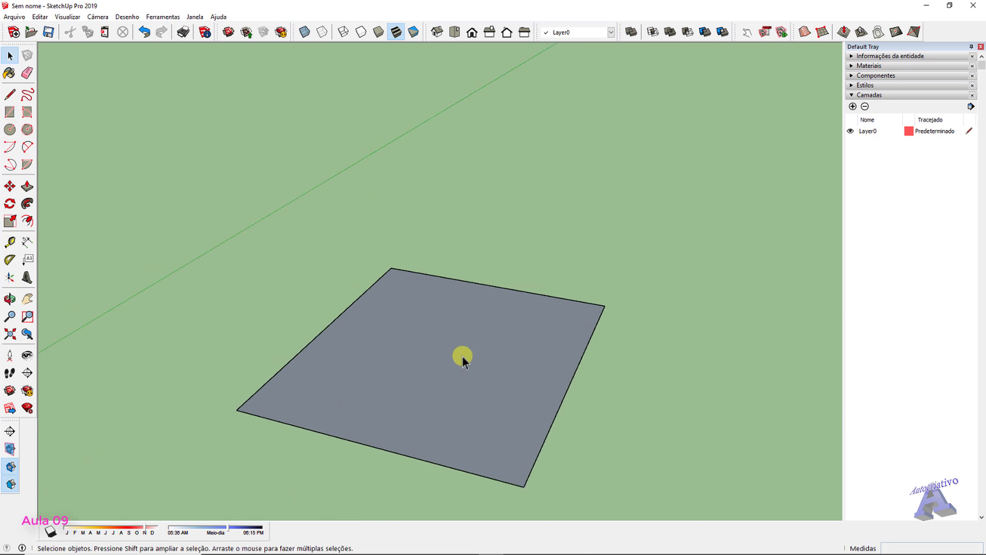
Push/Pull the rectangle upward by about 0.82 m to form a box
{"action": "key", "text": "p"}
{"action": "left_click", "coordinate": [463, 356]}
{"action": "left_click", "coordinate": [460, 284]}
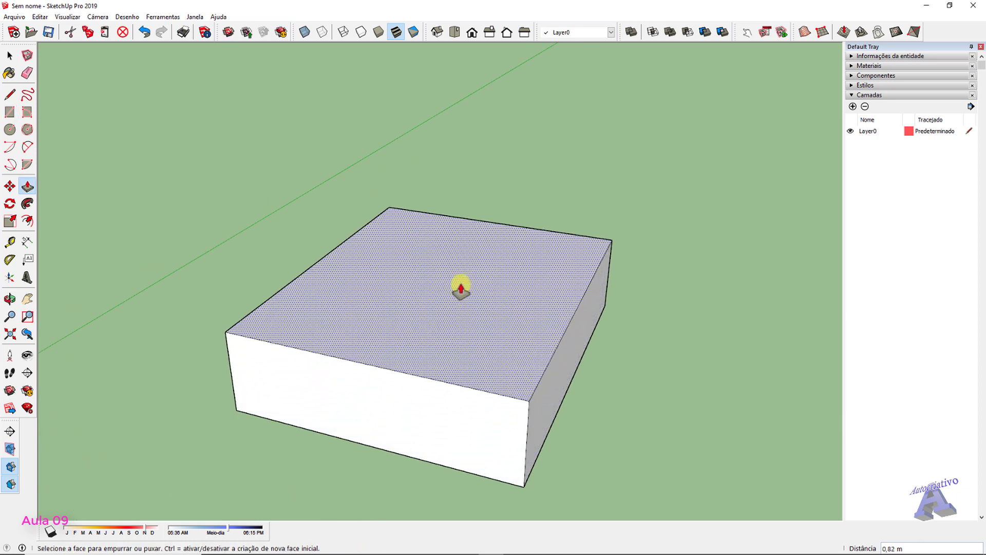
{"action": "key", "text": "space"}
Draw a circle on the box's top face, close to its near corner
{"action": "scroll", "coordinate": [470, 297], "scroll_direction": "down", "scroll_amount": 3}
{"action": "middle_click_drag", "start_coordinate": [640, 359], "coordinate": [428, 320]}
{"action": "scroll", "coordinate": [429, 320], "scroll_direction": "up", "scroll_amount": 3}
{"action": "key", "text": "c"}
{"action": "scroll", "coordinate": [429, 323], "scroll_direction": "up", "scroll_amount": 2}
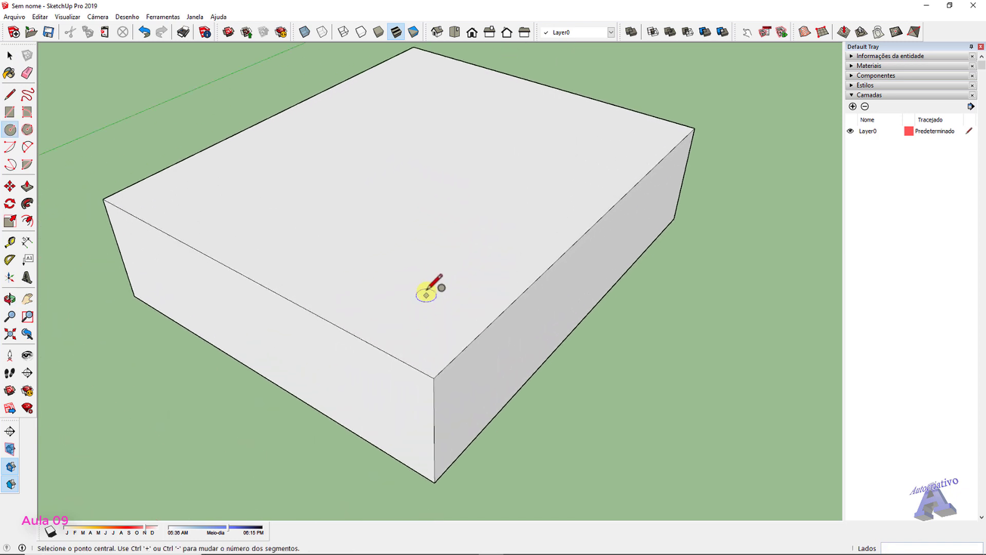
{"action": "left_click", "coordinate": [423, 290]}
{"action": "left_click", "coordinate": [475, 262]}
{"action": "key", "text": "space"}
Push/Pull the circle upward to form a short cylinder on the box
{"action": "left_click", "coordinate": [445, 282]}
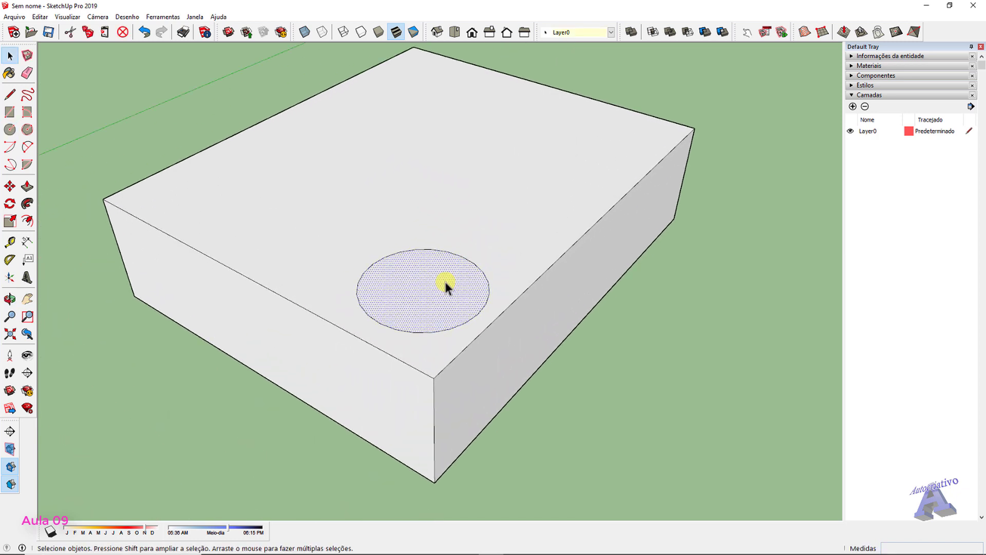
{"action": "key", "text": "p"}
{"action": "left_click", "coordinate": [445, 282]}
{"action": "left_click", "coordinate": [440, 194]}
{"action": "scroll", "coordinate": [442, 200], "scroll_direction": "down", "scroll_amount": 3}
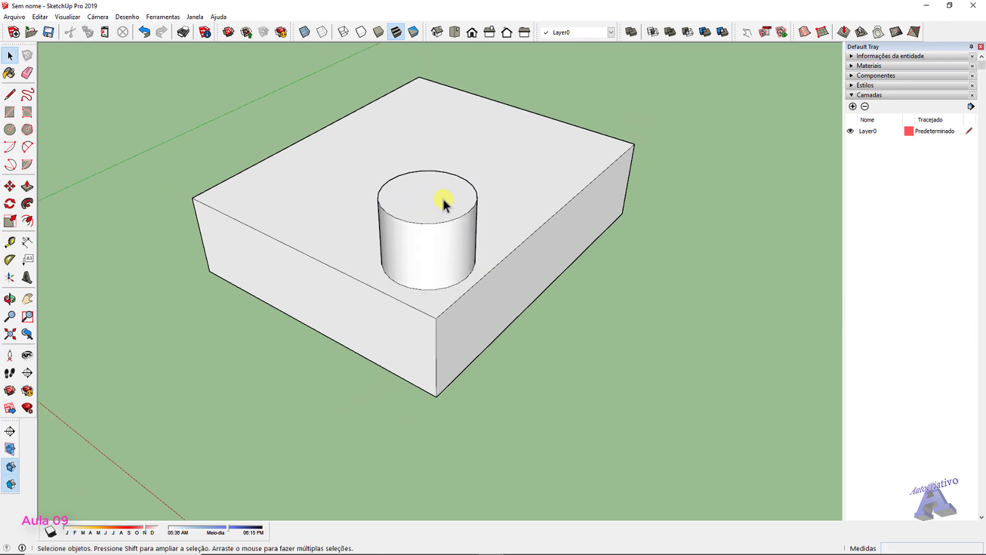
Select all connected geometry of the box and cylinder and make it a group
{"action": "middle_click_drag", "start_coordinate": [442, 200], "coordinate": [438, 221]}
{"action": "left_click", "coordinate": [435, 221]}
{"action": "triple_click", "coordinate": [434, 218], "text": "shift"}
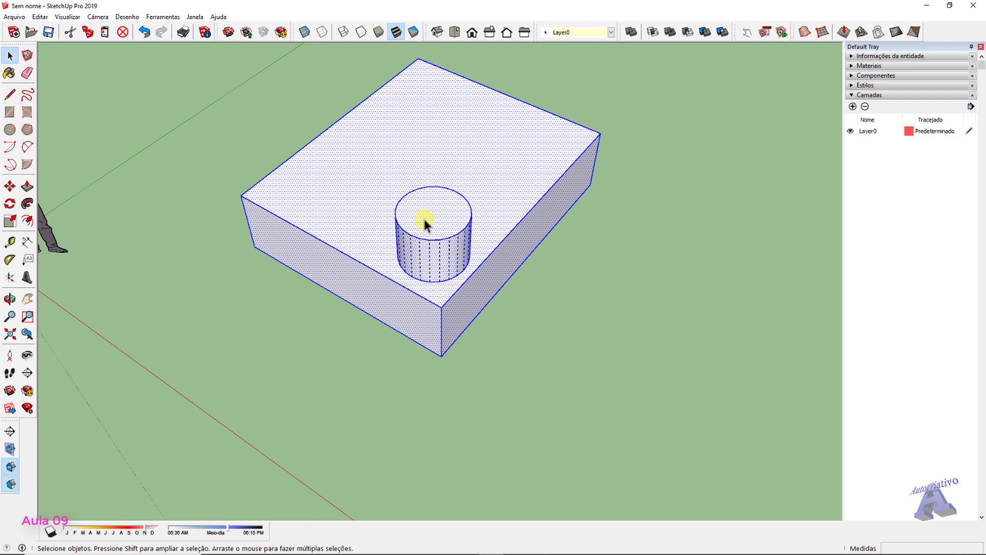
{"action": "right_click", "coordinate": [425, 217]}
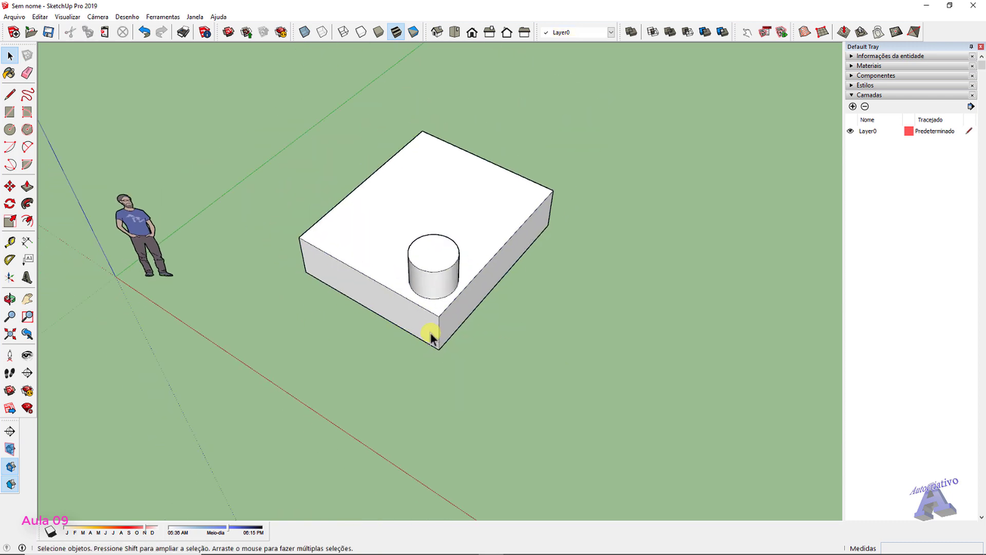
Rotate the group about a quarter turn clockwise around the vertical axis, using the Move tool's rotation handle on its upper side
{"action": "middle_click_drag", "start_coordinate": [431, 339], "coordinate": [434, 284]}
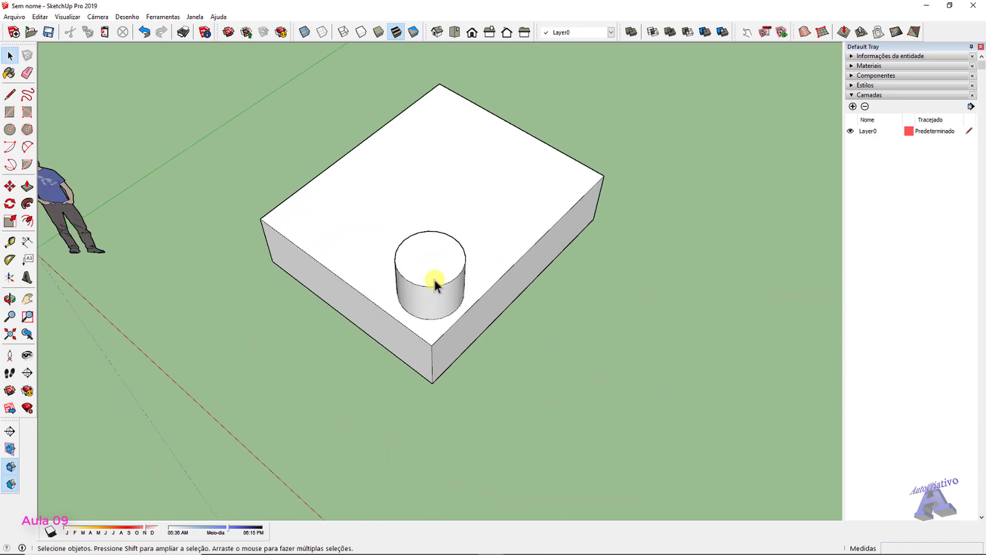
{"action": "scroll", "coordinate": [406, 244], "scroll_direction": "down", "scroll_amount": 2}
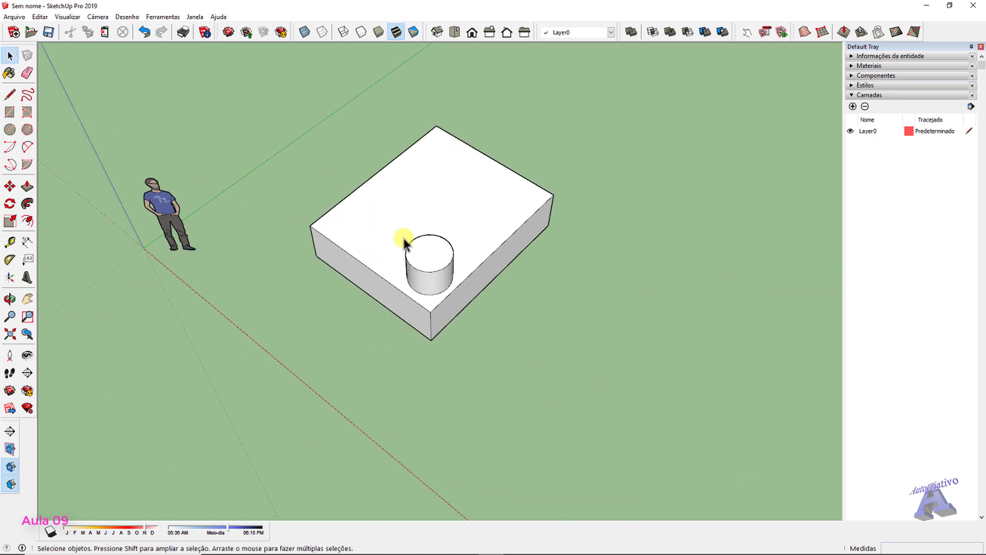
{"action": "middle_click_drag", "start_coordinate": [404, 242], "coordinate": [456, 223]}
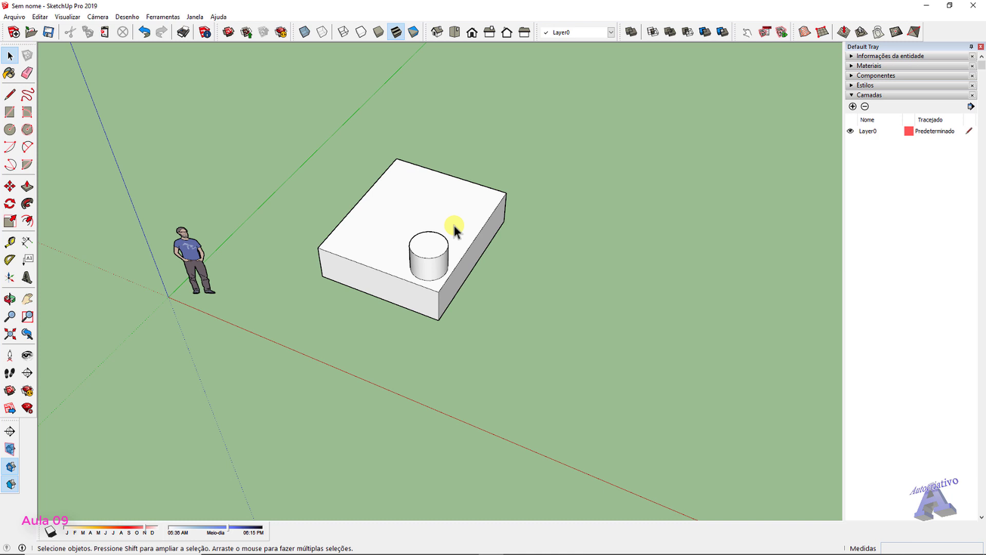
{"action": "left_click", "coordinate": [440, 226]}
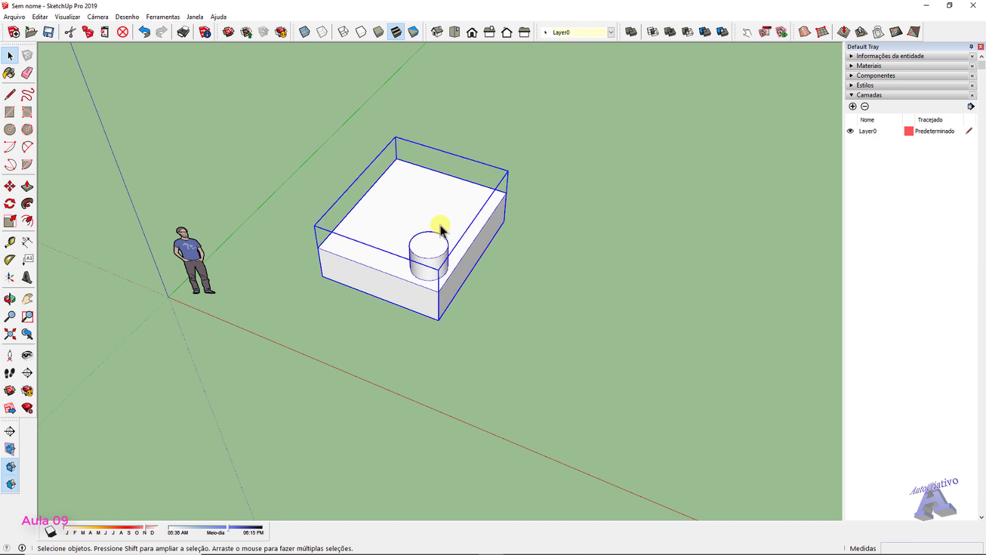
{"action": "scroll", "coordinate": [416, 170], "scroll_direction": "up", "scroll_amount": 2}
{"action": "left_click", "coordinate": [10, 186]}
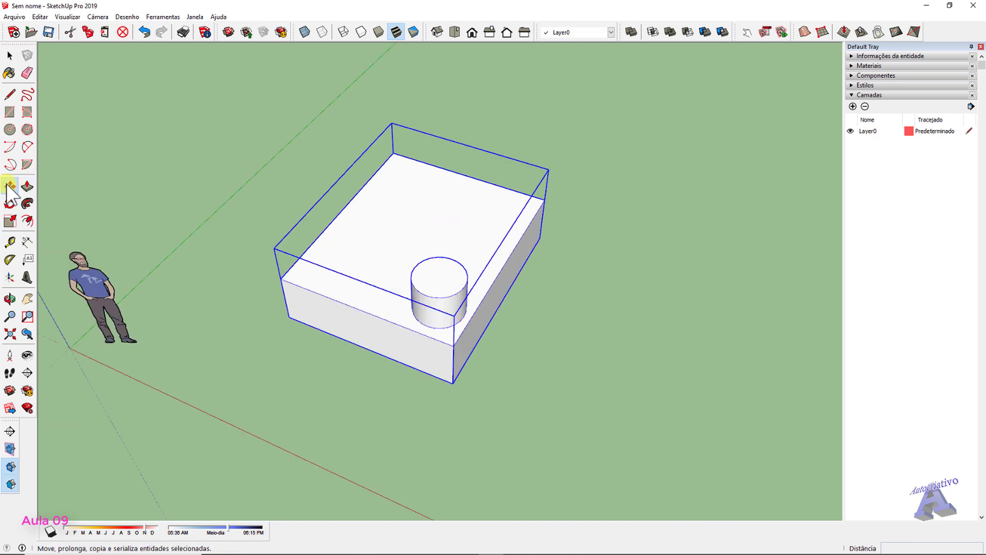
{"action": "left_click", "coordinate": [460, 156]}
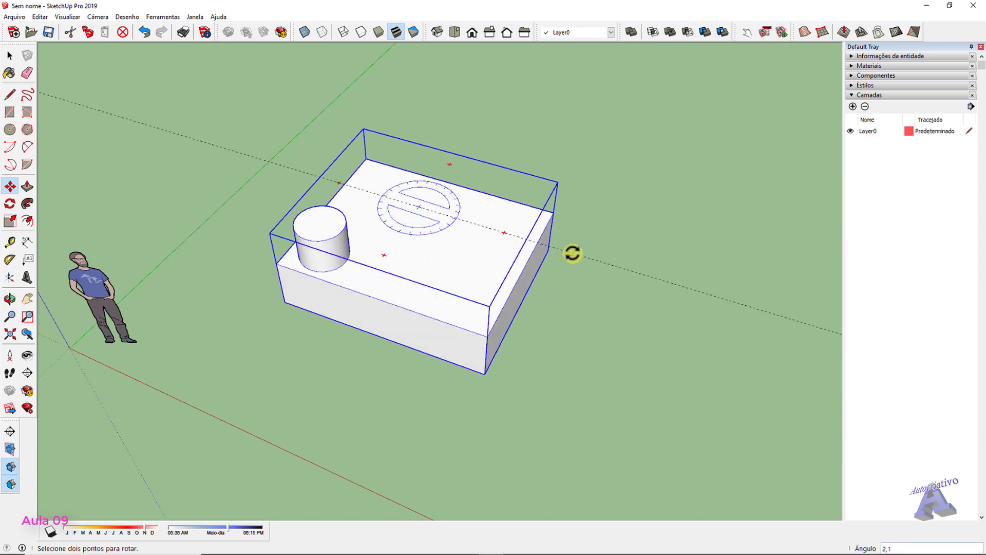
{"action": "left_click", "coordinate": [571, 254]}
{"action": "key", "text": "space"}
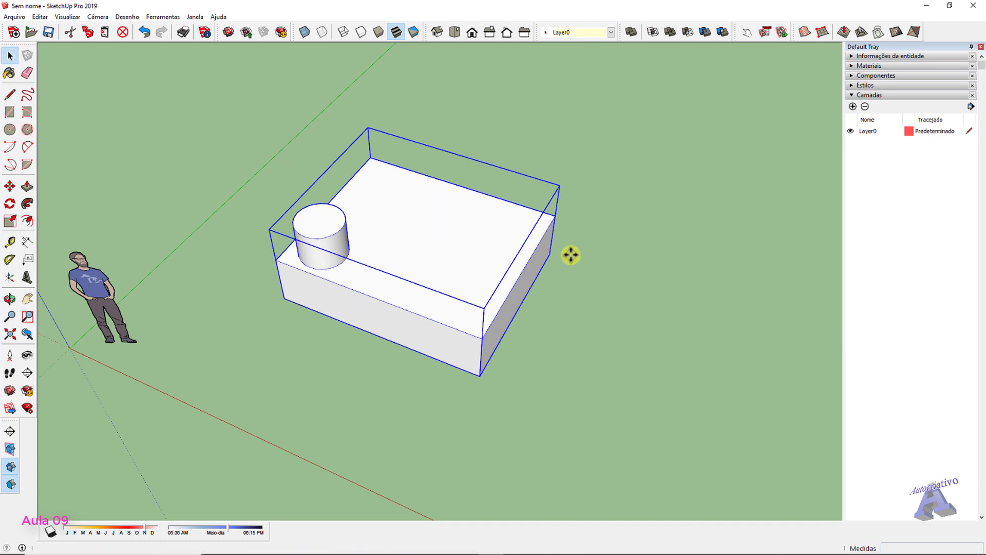
{"action": "left_click", "coordinate": [571, 254]}
Examine how the Rotate tool's protractor aligns to the ground and the group's different faces
{"action": "middle_click_drag", "start_coordinate": [294, 327], "coordinate": [318, 297]}
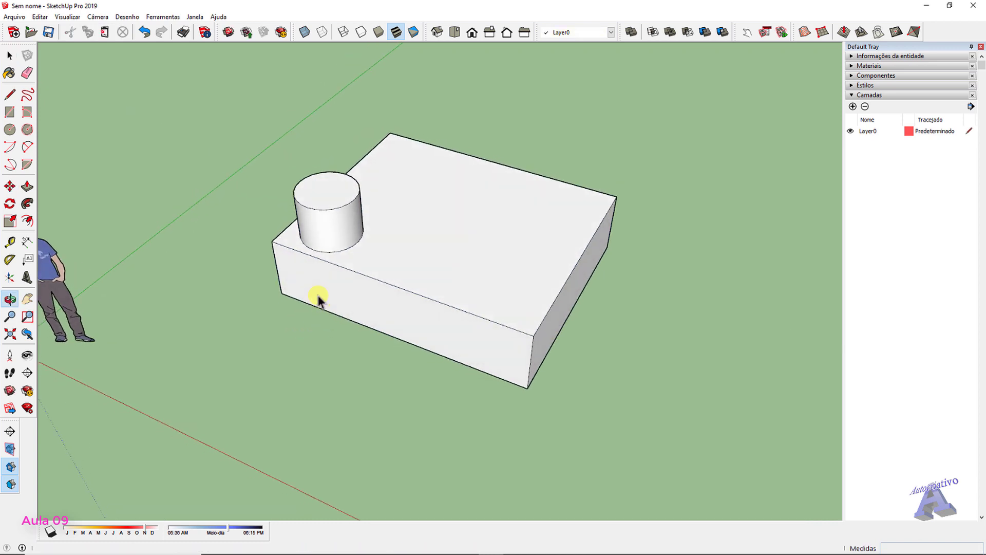
{"action": "left_click", "coordinate": [11, 204]}
{"action": "scroll", "coordinate": [259, 346], "scroll_direction": "up", "scroll_amount": 2}
{"action": "middle_click_drag", "start_coordinate": [260, 346], "coordinate": [286, 280], "text": "shift"}
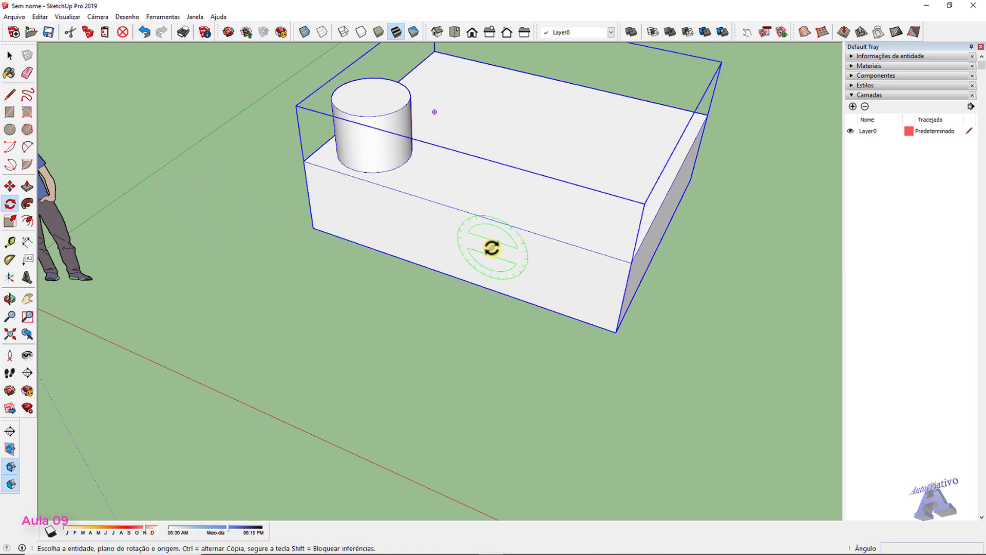
{"action": "scroll", "coordinate": [447, 348], "scroll_direction": "down", "scroll_amount": 1}
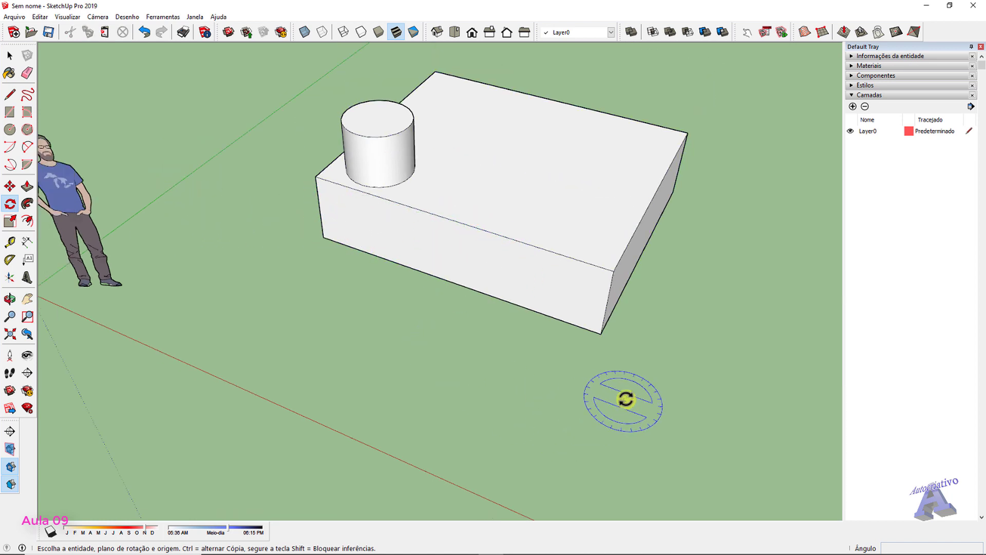
{"action": "middle_click_drag", "start_coordinate": [623, 398], "coordinate": [318, 295]}
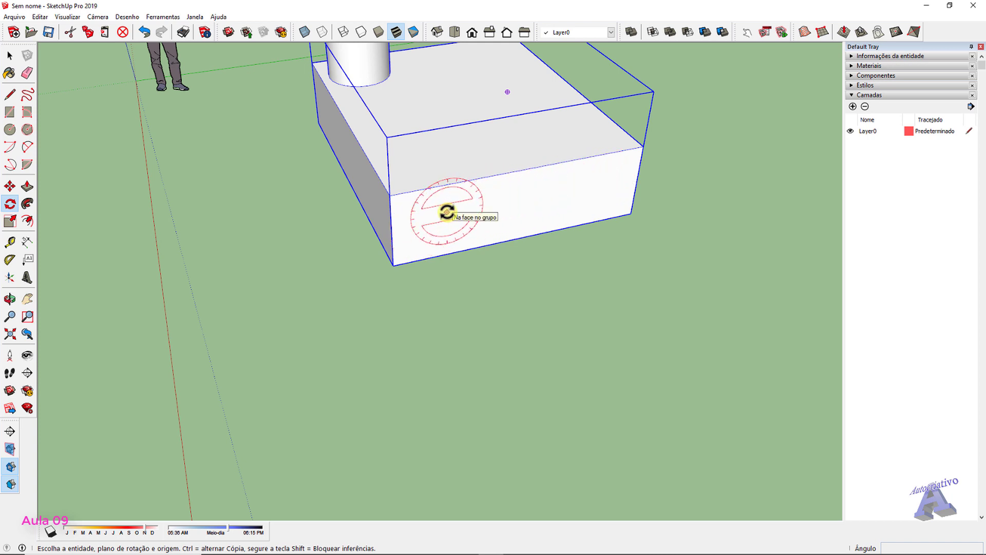
{"action": "scroll", "coordinate": [447, 211], "scroll_direction": "up", "scroll_amount": 2}
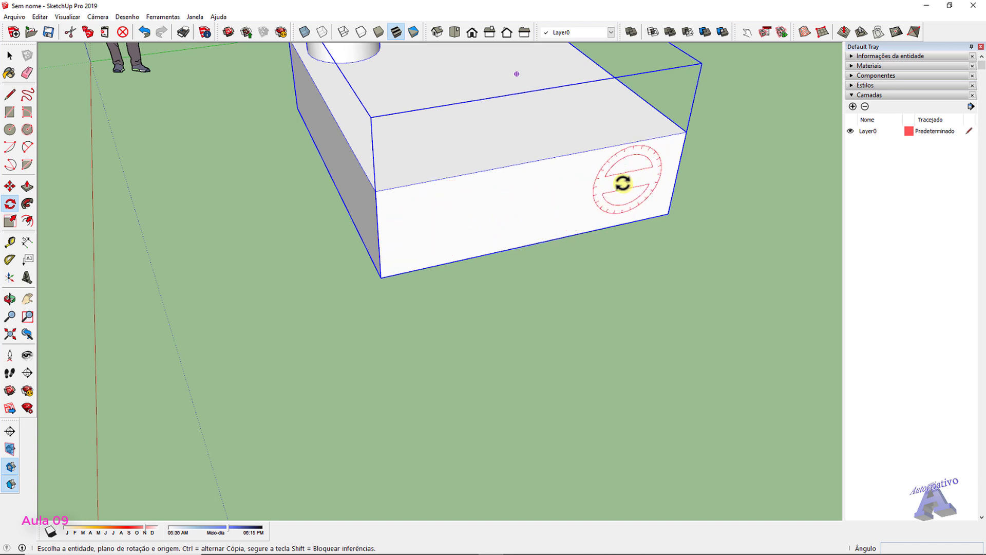
{"action": "scroll", "coordinate": [535, 195], "scroll_direction": "down", "scroll_amount": 2}
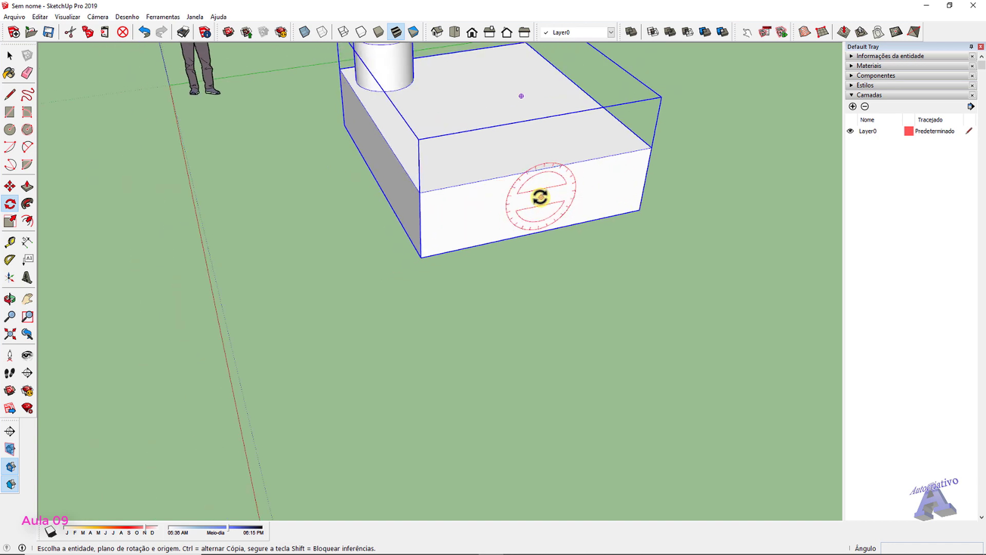
{"action": "middle_click_drag", "start_coordinate": [529, 203], "coordinate": [407, 333]}
{"action": "scroll", "coordinate": [403, 194], "scroll_direction": "up", "scroll_amount": 2}
{"action": "scroll", "coordinate": [427, 179], "scroll_direction": "down", "scroll_amount": 2}
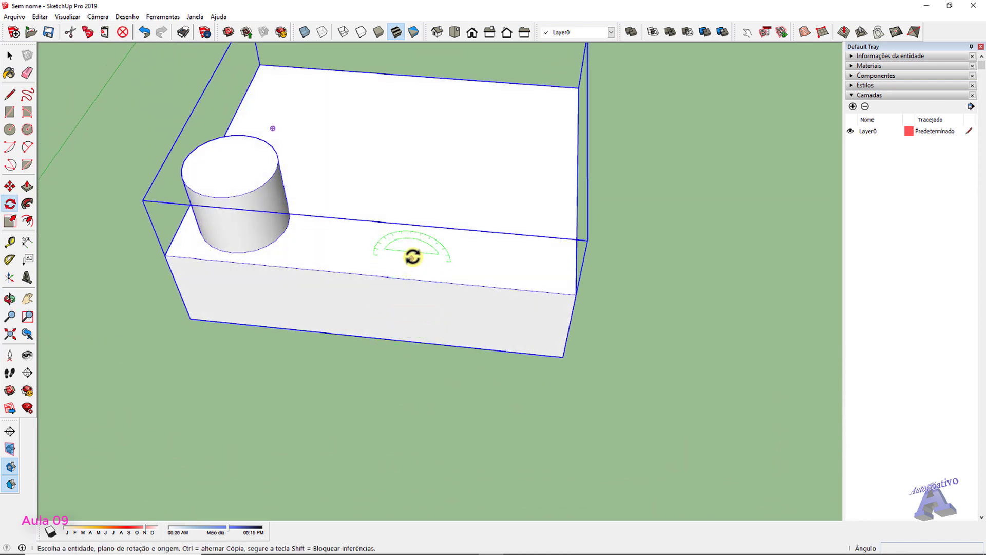
{"action": "middle_click_drag", "start_coordinate": [468, 188], "coordinate": [372, 293]}
{"action": "scroll", "coordinate": [381, 279], "scroll_direction": "down", "scroll_amount": 5}
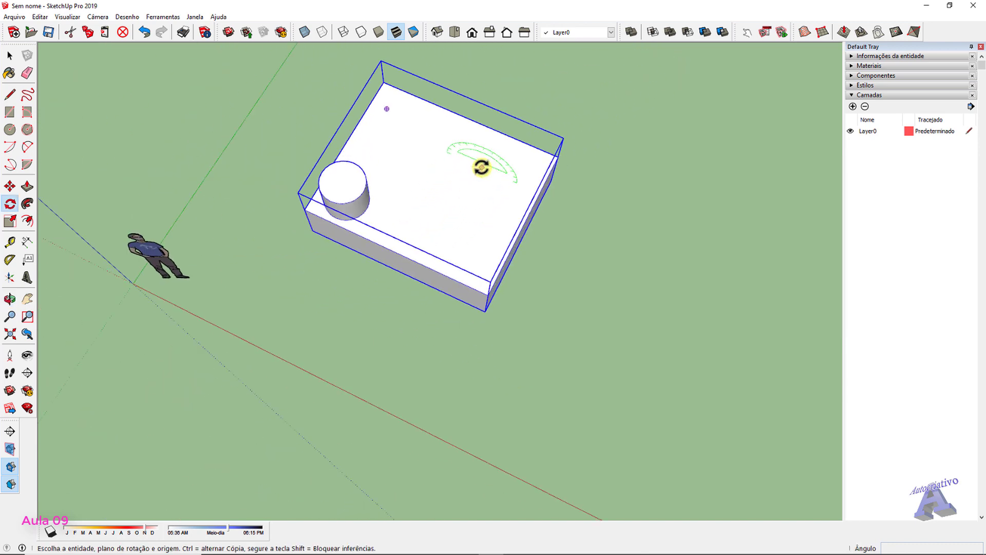
{"action": "middle_click_drag", "start_coordinate": [477, 167], "coordinate": [452, 156]}
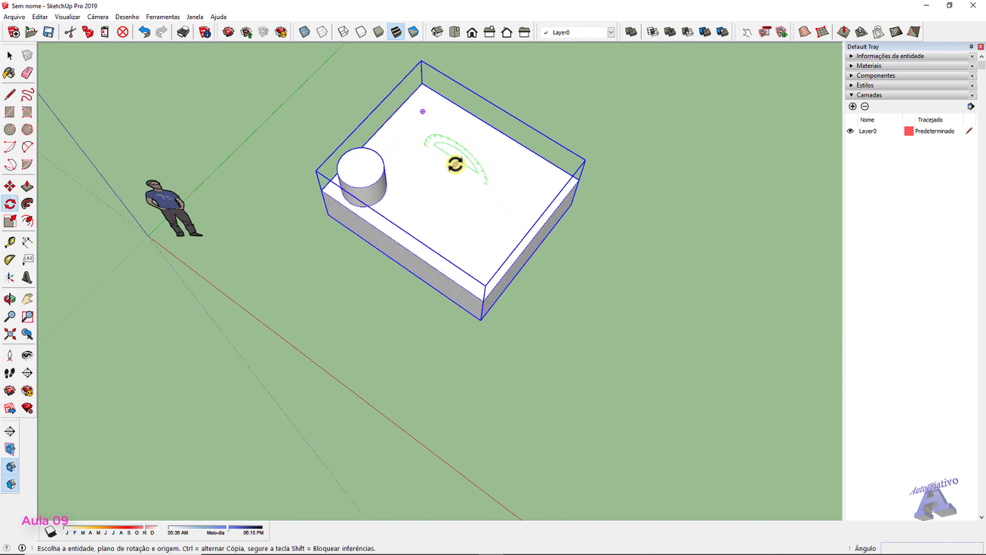
{"action": "key", "text": "space"}
{"action": "left_click", "coordinate": [586, 272]}
Rotate the group steeply upward around the green axis, with the pivot near one end of its long front face
{"action": "scroll", "coordinate": [584, 255], "scroll_direction": "up", "scroll_amount": 1}
{"action": "scroll", "coordinate": [408, 173], "scroll_direction": "up", "scroll_amount": 3}
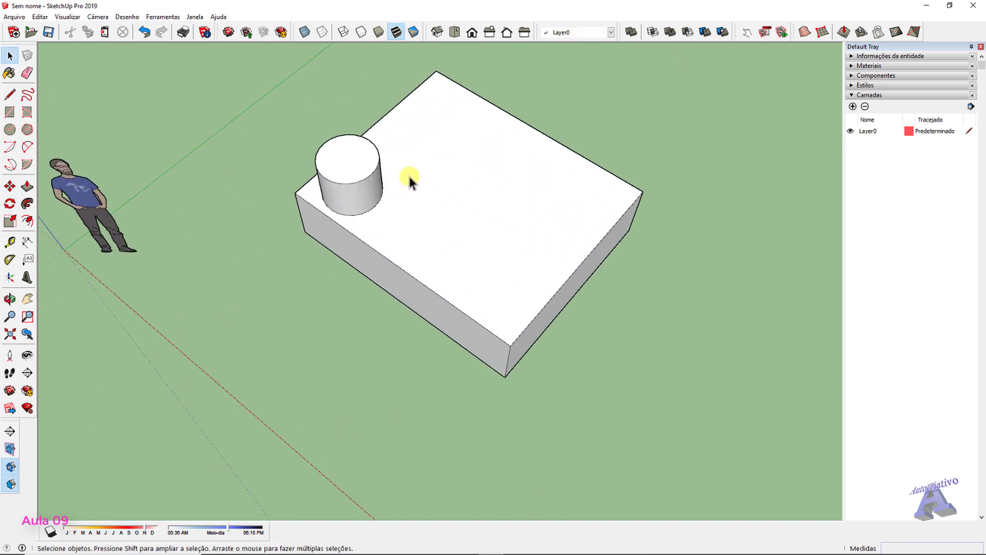
{"action": "left_click", "coordinate": [440, 201]}
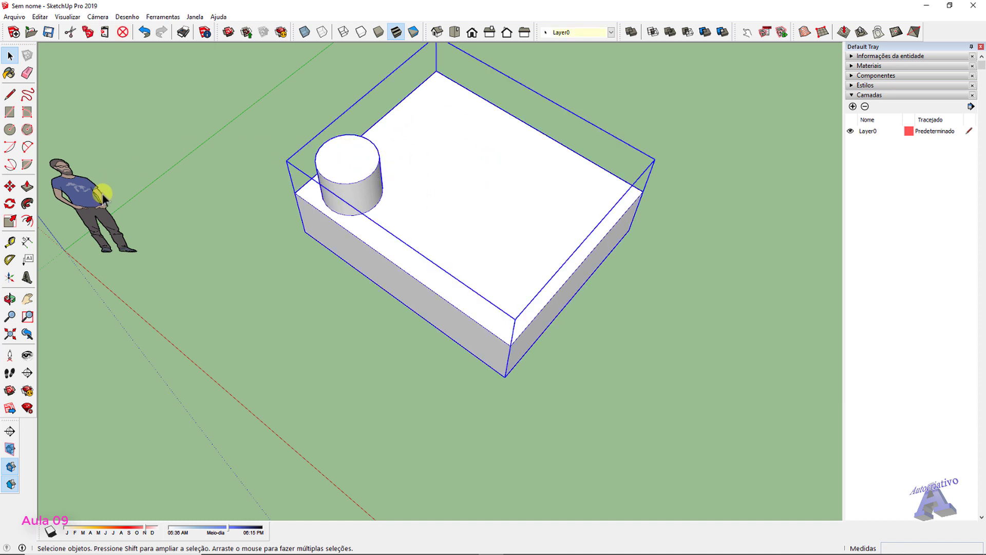
{"action": "left_click", "coordinate": [10, 203]}
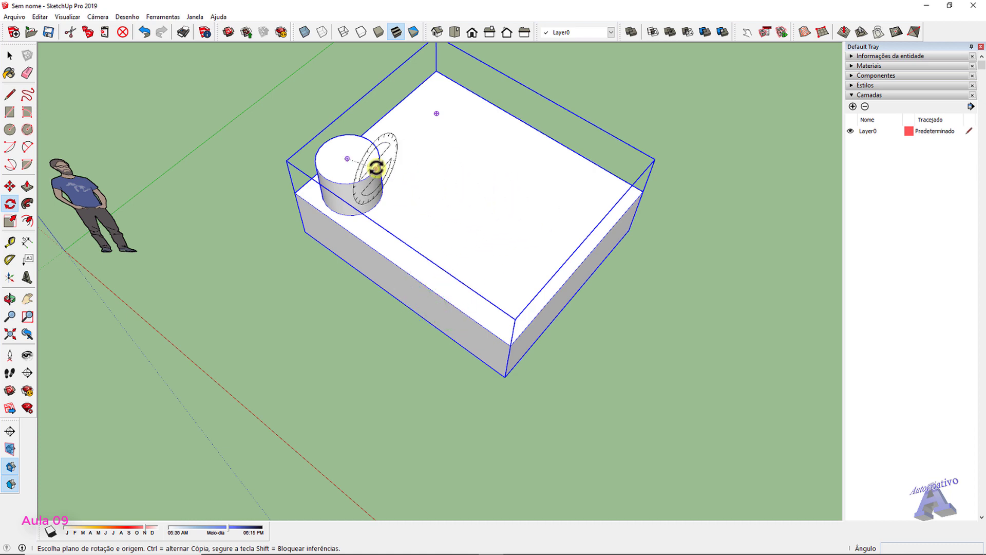
{"action": "middle_click_drag", "start_coordinate": [380, 233], "coordinate": [451, 229]}
{"action": "middle_click_drag", "start_coordinate": [395, 269], "coordinate": [476, 195]}
{"action": "scroll", "coordinate": [418, 211], "scroll_direction": "up", "scroll_amount": 3}
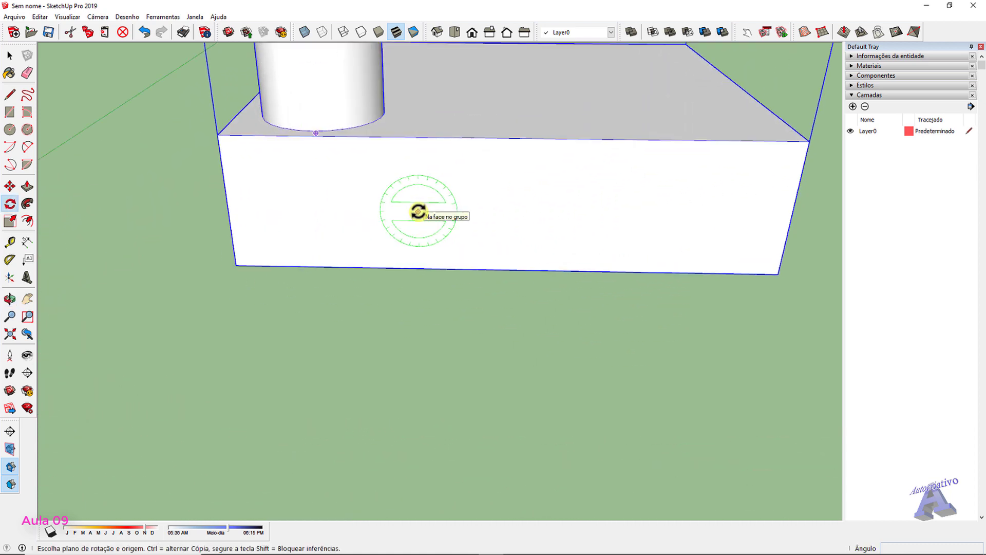
{"action": "left_click", "coordinate": [300, 226]}
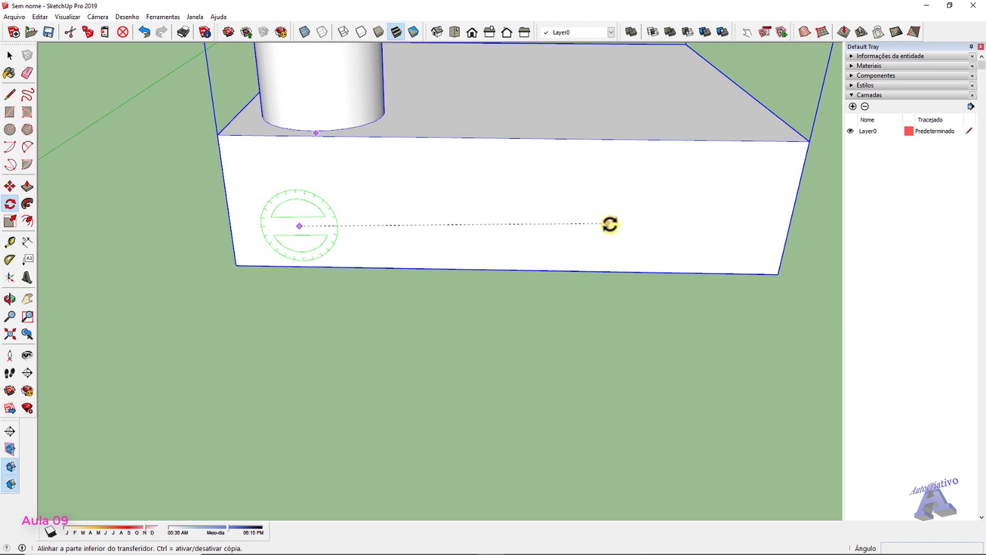
{"action": "left_click", "coordinate": [625, 230]}
{"action": "middle_click_drag", "start_coordinate": [625, 230], "coordinate": [624, 204]}
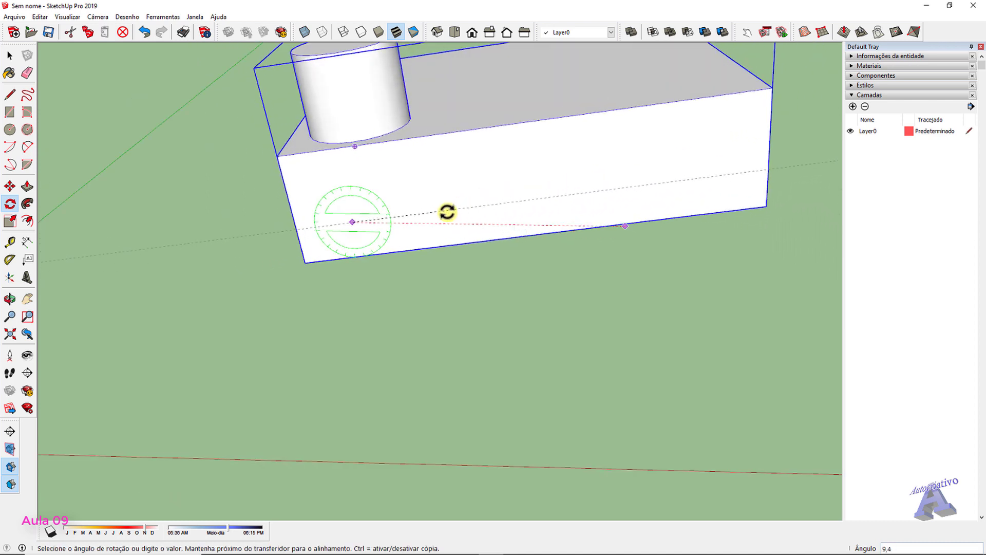
{"action": "scroll", "coordinate": [555, 194], "scroll_direction": "down", "scroll_amount": 4}
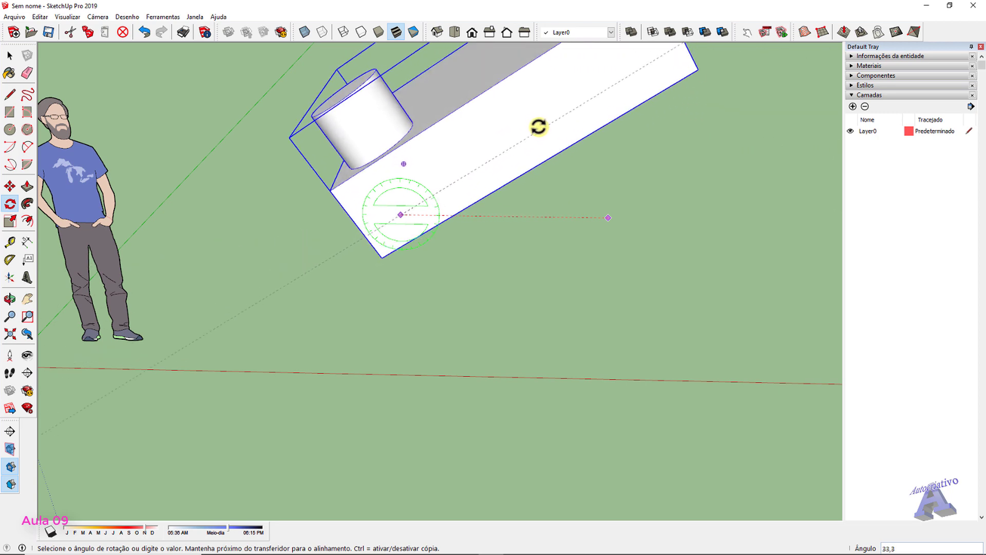
{"action": "middle_click_drag", "start_coordinate": [534, 127], "coordinate": [532, 158]}
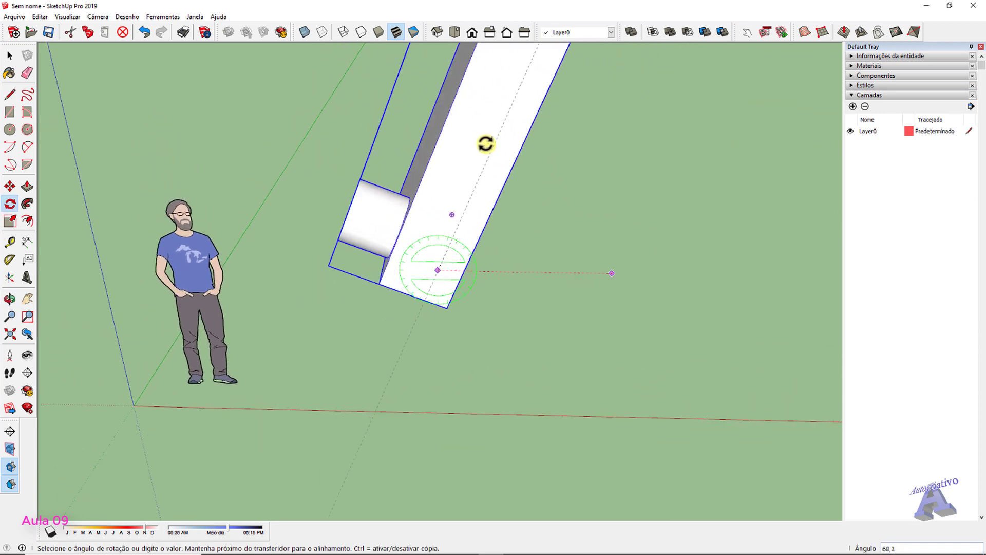
{"action": "left_click", "coordinate": [439, 139]}
Undo the group's upward rotation
{"action": "middle_click_drag", "start_coordinate": [547, 197], "coordinate": [451, 256]}
{"action": "key", "text": "ctrl+z"}
{"action": "scroll", "coordinate": [565, 285], "scroll_direction": "down", "scroll_amount": 2}
{"action": "scroll", "coordinate": [452, 256], "scroll_direction": "up", "scroll_amount": 2}
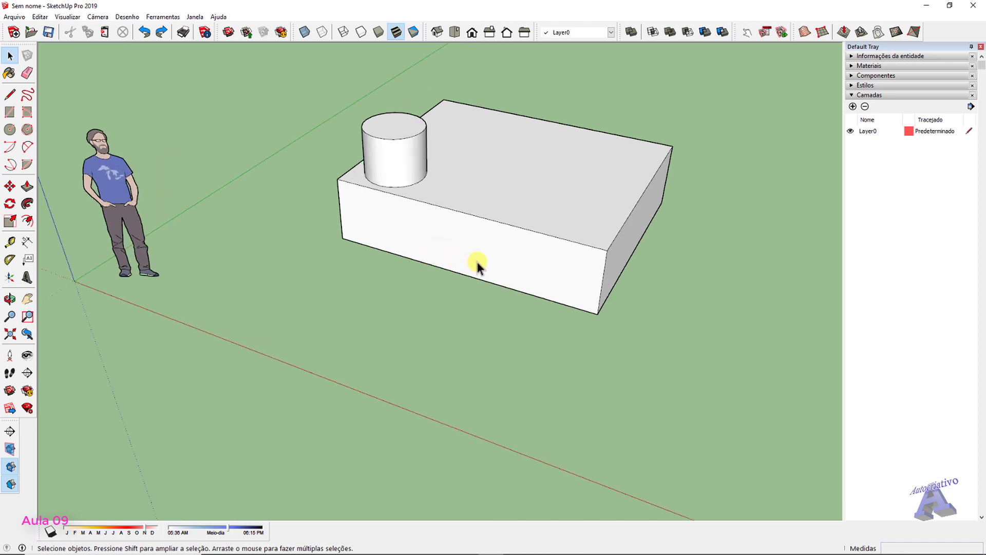
Select the group and examine how the Rotate tool's protractor aligns to its front face, end corner and the ground
{"action": "left_click", "coordinate": [480, 242]}
{"action": "left_click", "coordinate": [9, 203]}
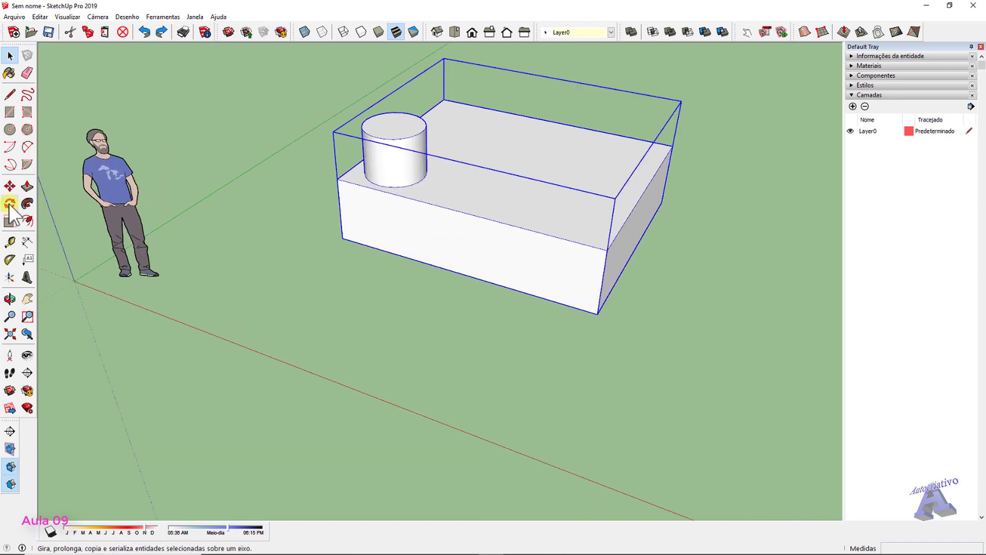
{"action": "middle_click_drag", "start_coordinate": [469, 258], "coordinate": [437, 232]}
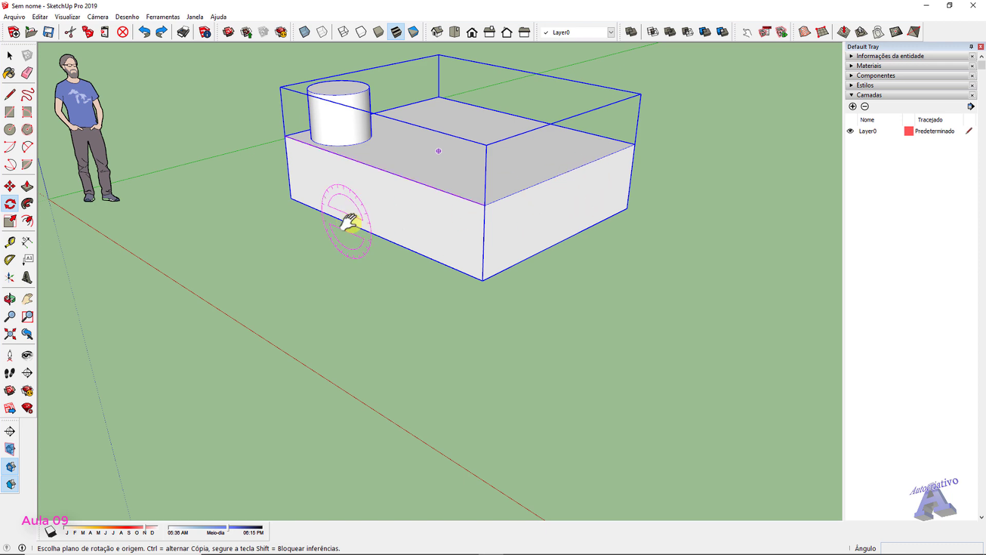
{"action": "middle_click_drag", "start_coordinate": [347, 220], "coordinate": [600, 248]}
{"action": "scroll", "coordinate": [460, 236], "scroll_direction": "up", "scroll_amount": 6}
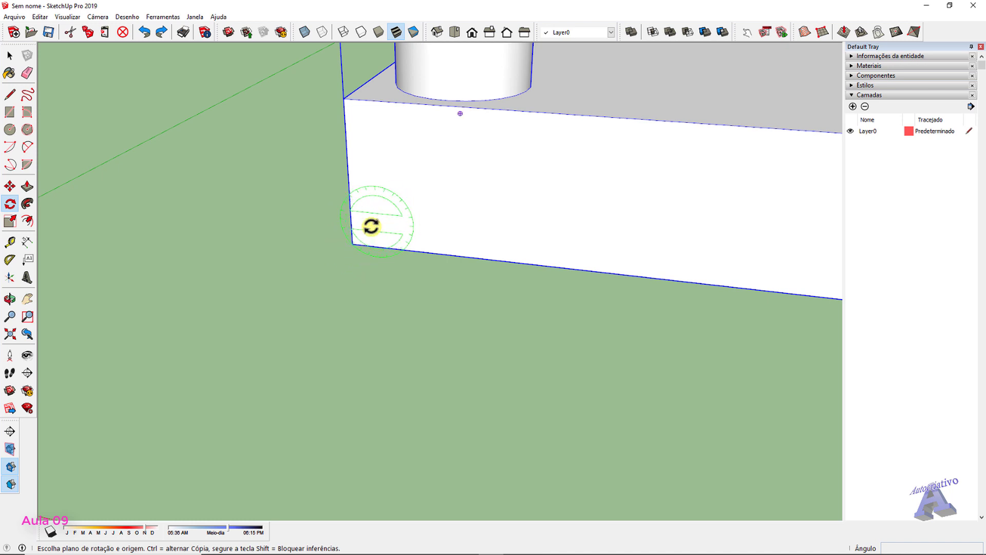
{"action": "middle_click_drag", "start_coordinate": [358, 237], "coordinate": [380, 237]}
{"action": "scroll", "coordinate": [338, 234], "scroll_direction": "down", "scroll_amount": 5}
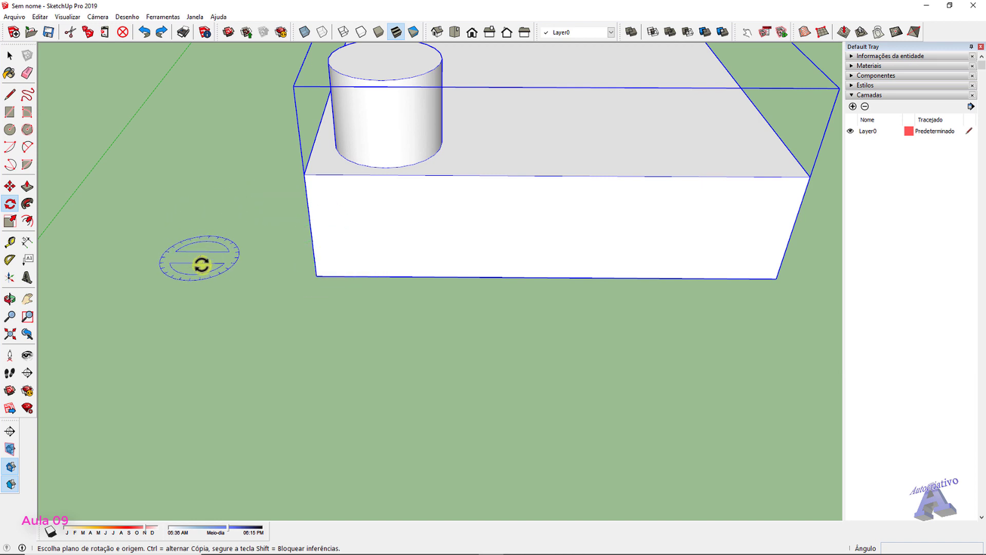
{"action": "middle_click_drag", "start_coordinate": [200, 262], "coordinate": [342, 349]}
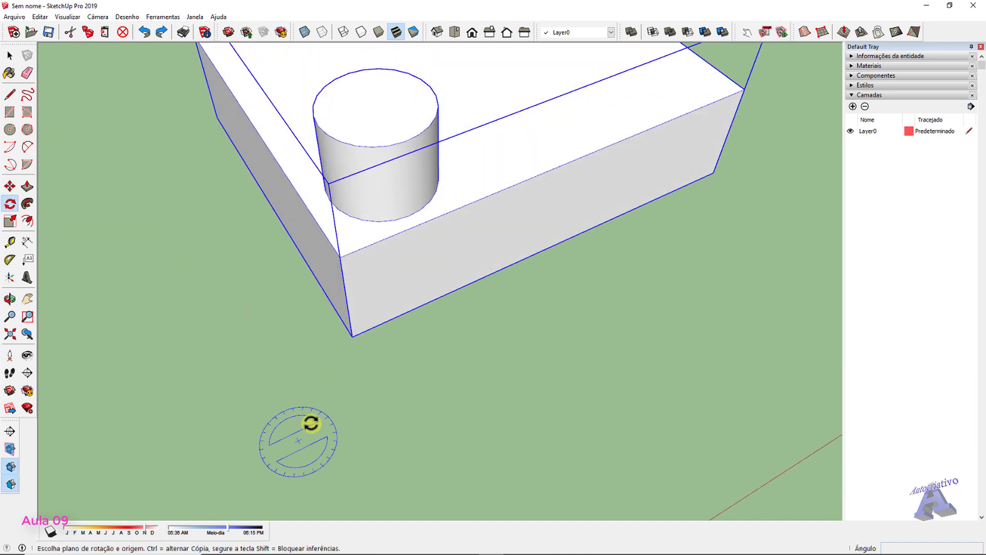
{"action": "left_click", "coordinate": [351, 336]}
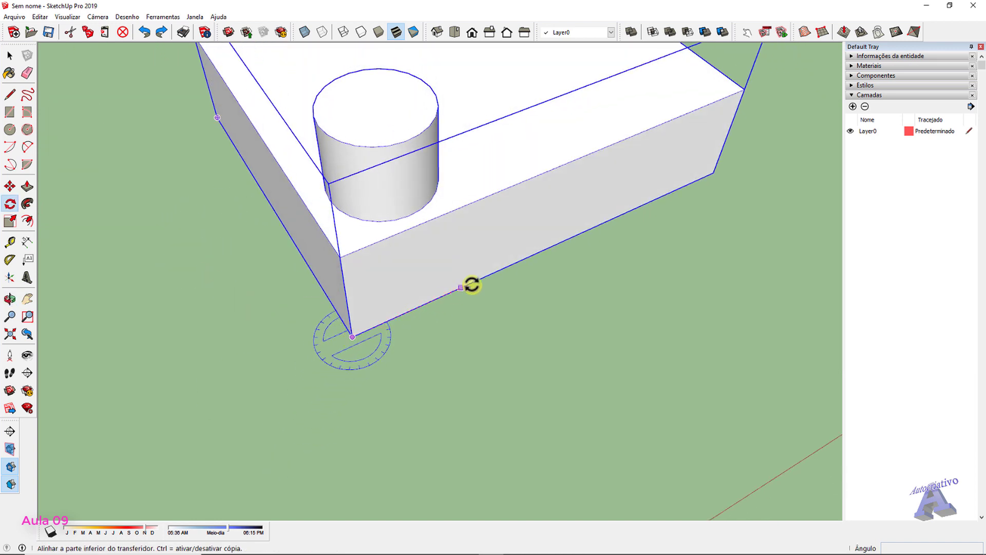
{"action": "left_click", "coordinate": [499, 272]}
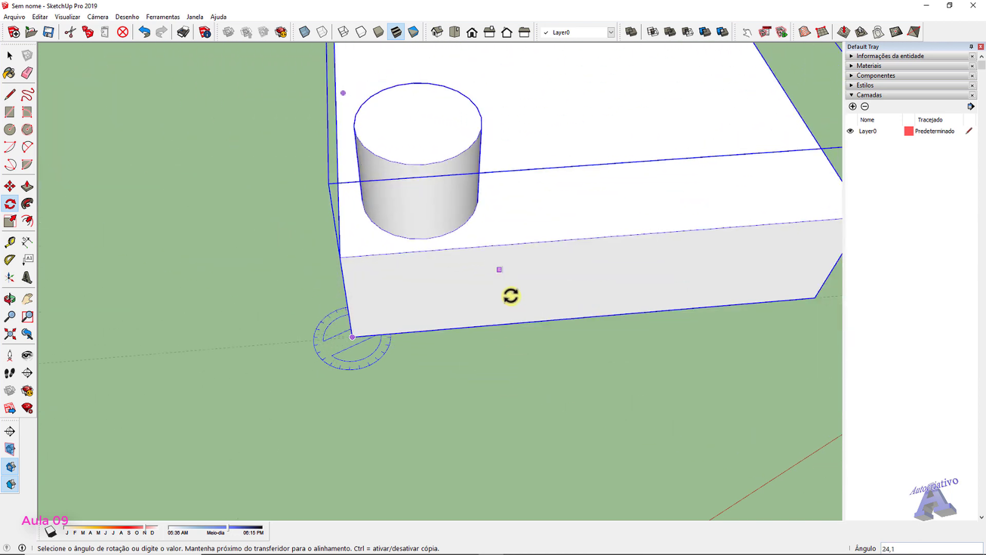
{"action": "key", "text": "space"}
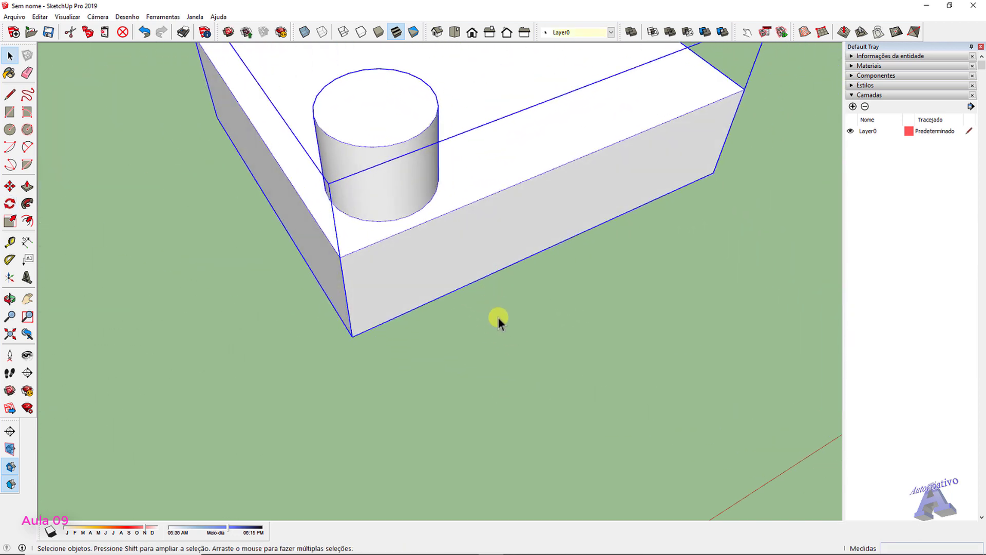
{"action": "left_click", "coordinate": [9, 203]}
{"action": "middle_click_drag", "start_coordinate": [231, 274], "coordinate": [385, 236]}
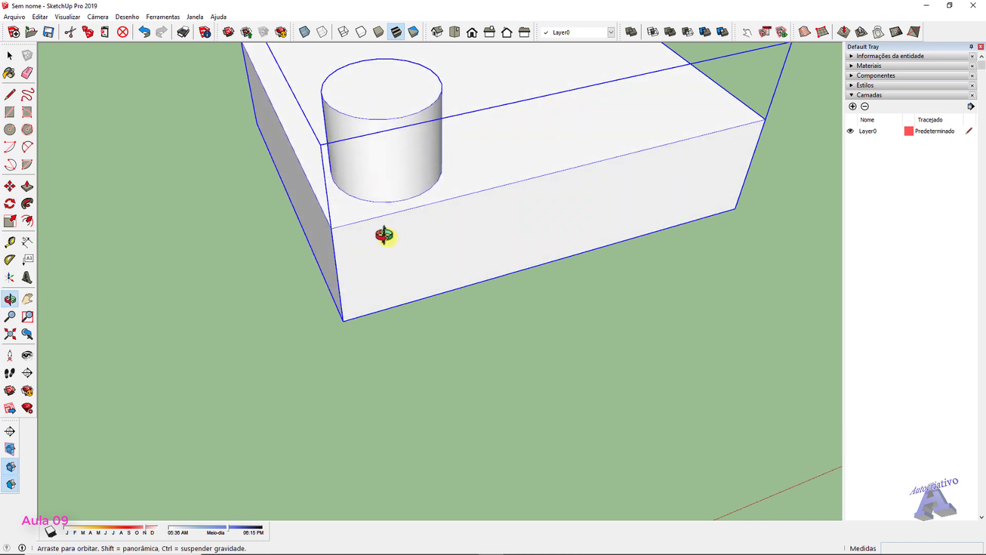
{"action": "left_click", "coordinate": [343, 318]}
{"action": "left_click", "coordinate": [496, 281]}
{"action": "mouse_move", "coordinate": [496, 281]}
{"action": "middle_mouse_down"}
{"action": "mouse_move", "coordinate": [495, 260]}
{"action": "mouse_move", "coordinate": [429, 205]}
{"action": "mouse_move", "coordinate": [510, 328]}
{"action": "mouse_move", "coordinate": [491, 235]}
{"action": "mouse_move", "coordinate": [495, 257]}
{"action": "mouse_move", "coordinate": [476, 238]}
{"action": "mouse_move", "coordinate": [482, 269]}
{"action": "middle_mouse_up"}
{"action": "key", "text": "space"}
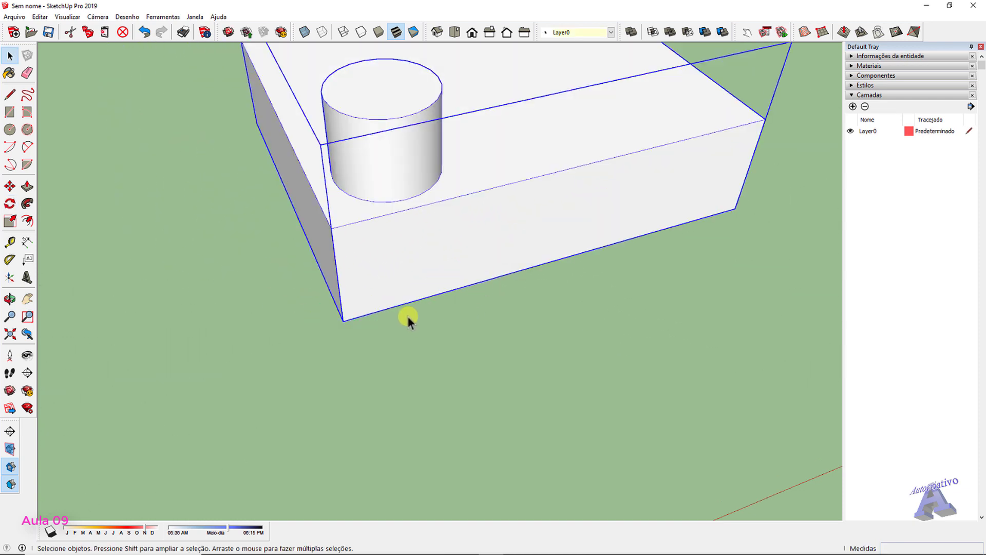
Rotate the group 45 degrees upward around the green axis, pivoting on its lower front corner beside the cylinder
{"action": "scroll", "coordinate": [408, 315], "scroll_direction": "down", "scroll_amount": 5}
{"action": "middle_click_drag", "start_coordinate": [412, 317], "coordinate": [501, 328]}
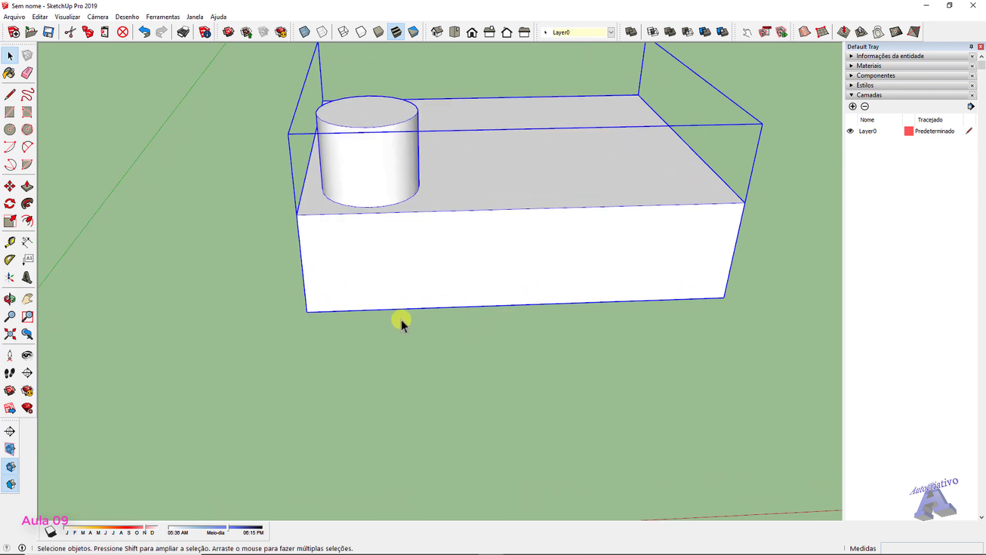
{"action": "middle_click_drag", "start_coordinate": [602, 336], "coordinate": [562, 288]}
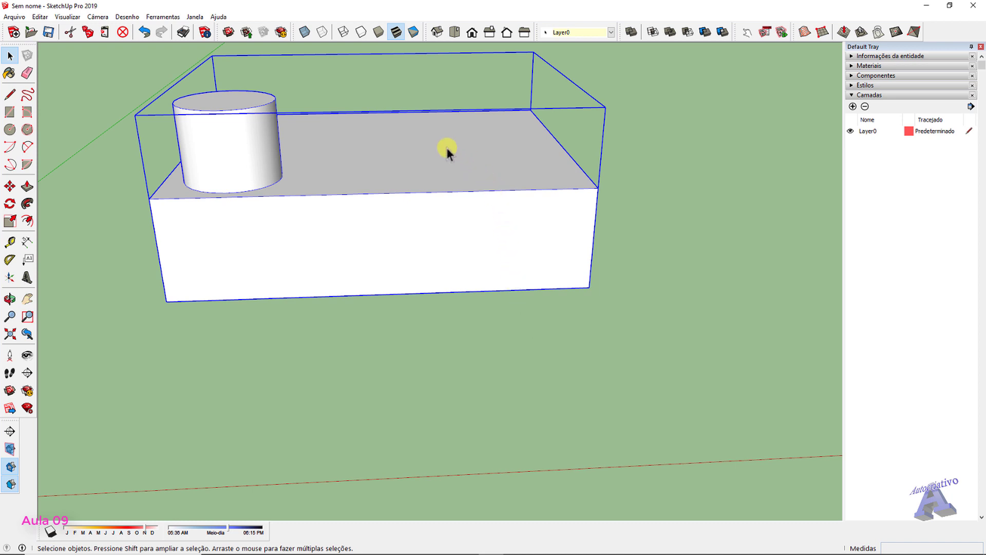
{"action": "middle_click_drag", "start_coordinate": [373, 251], "coordinate": [491, 255], "text": "shift"}
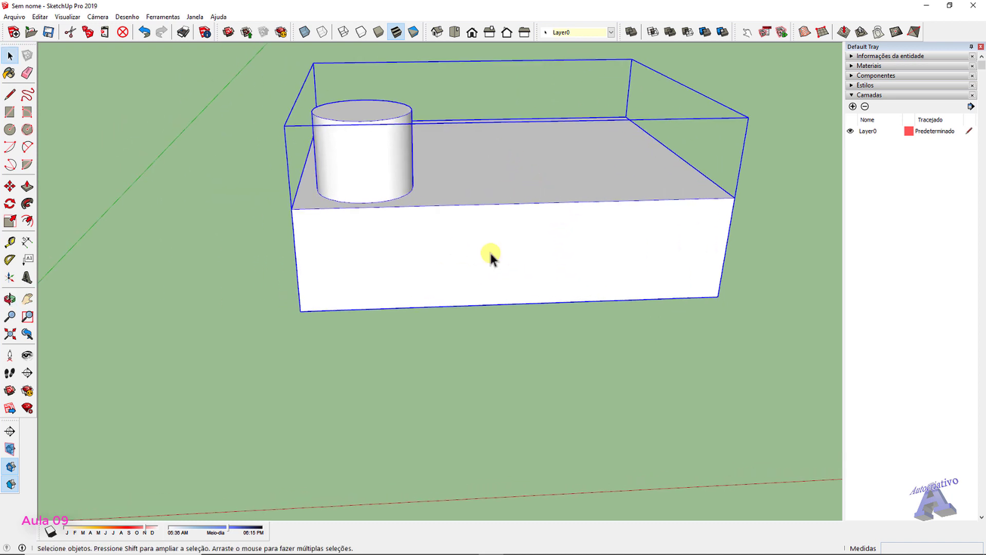
{"action": "left_click", "coordinate": [10, 203]}
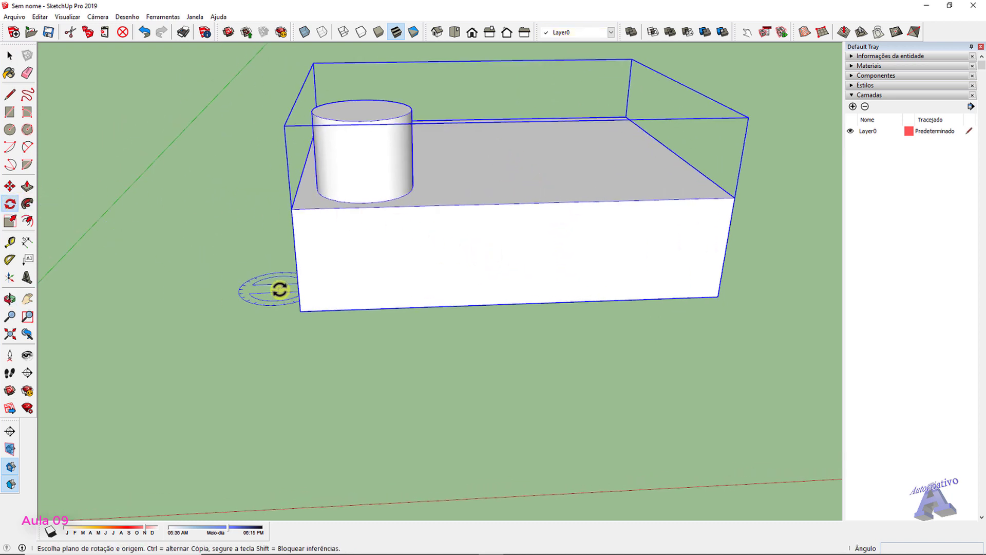
{"action": "left_click", "coordinate": [300, 311]}
{"action": "left_click", "coordinate": [651, 299]}
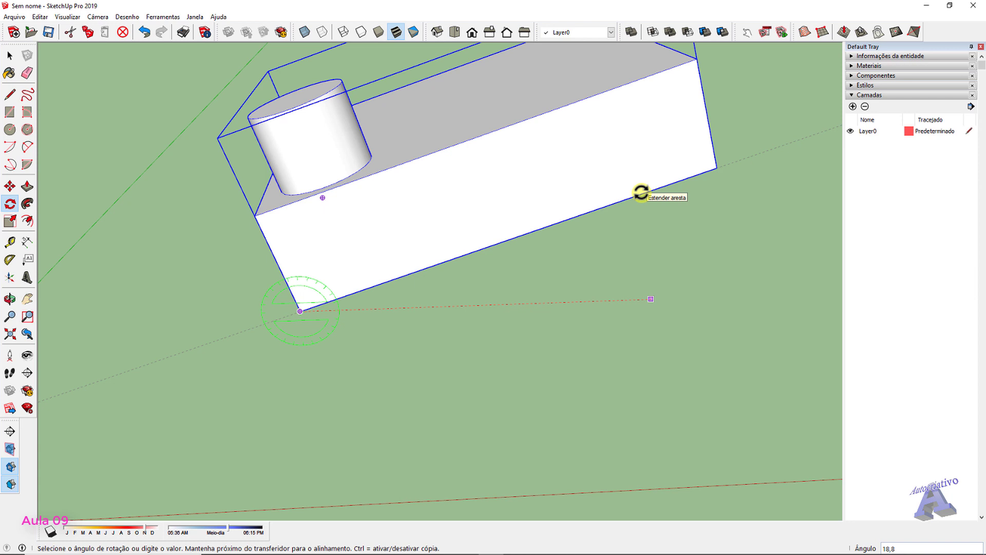
{"action": "key", "text": "Return"}
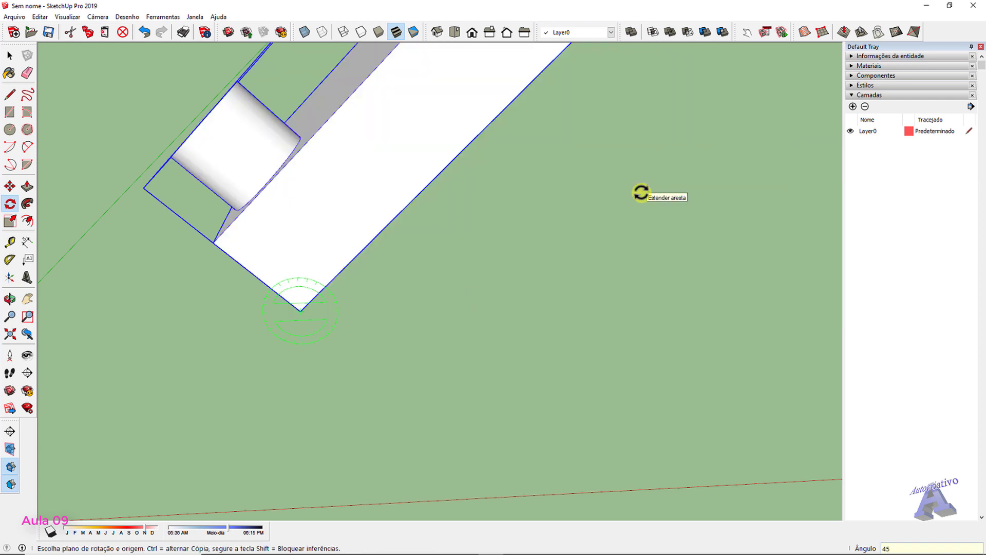
{"action": "key", "text": "space"}
Draw a reference line along the red axis from the tilted group's lowest corner and view the angle between them
{"action": "key", "text": "l"}
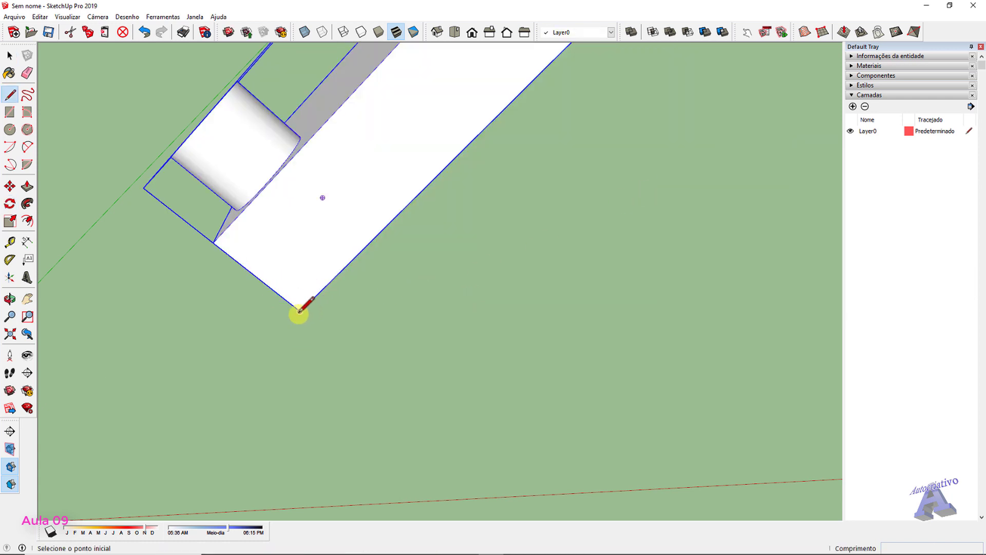
{"action": "left_click", "coordinate": [298, 309]}
{"action": "left_click", "coordinate": [586, 309]}
{"action": "mouse_move", "coordinate": [587, 308]}
{"action": "middle_mouse_down"}
{"action": "mouse_move", "coordinate": [511, 273]}
{"action": "mouse_move", "coordinate": [306, 279]}
{"action": "mouse_move", "coordinate": [347, 225]}
{"action": "middle_mouse_up"}
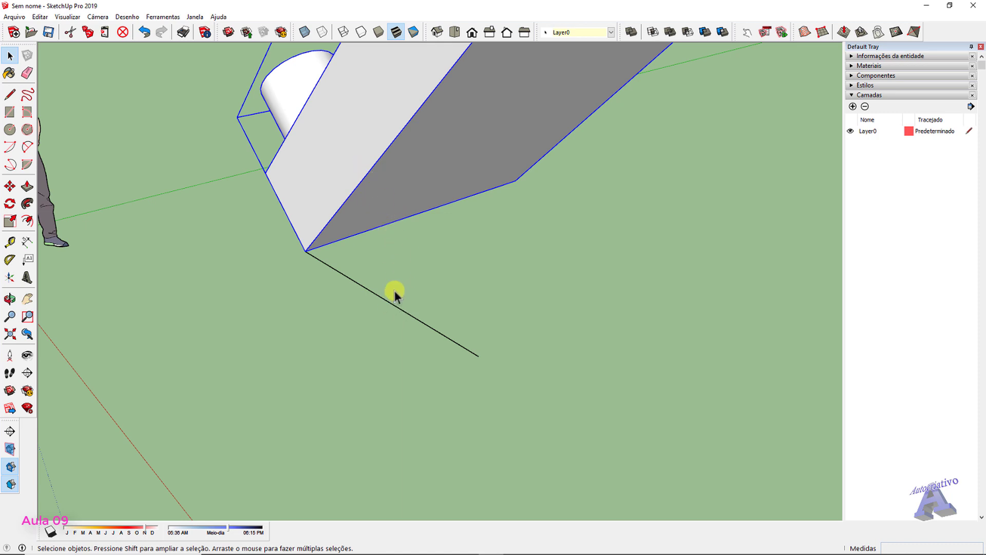
{"action": "scroll", "coordinate": [394, 291], "scroll_direction": "down", "scroll_amount": 2}
{"action": "middle_click_drag", "start_coordinate": [369, 284], "coordinate": [433, 316]}
Undo the reference line and the group's 45-degree rotation
{"action": "key", "text": "ctrl+z"}
{"action": "key", "text": "ctrl+z"}
{"action": "scroll", "coordinate": [489, 340], "scroll_direction": "down", "scroll_amount": 2}
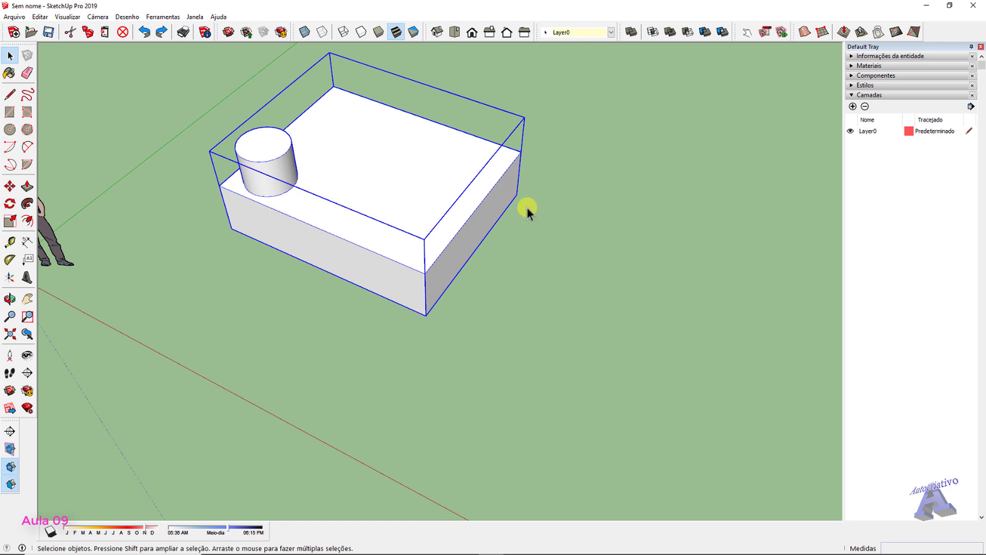
Rotate the group 30 degrees clockwise around the vertical axis, pivoting on the lower front corner farthest from the cylinder
{"action": "left_click", "coordinate": [9, 203]}
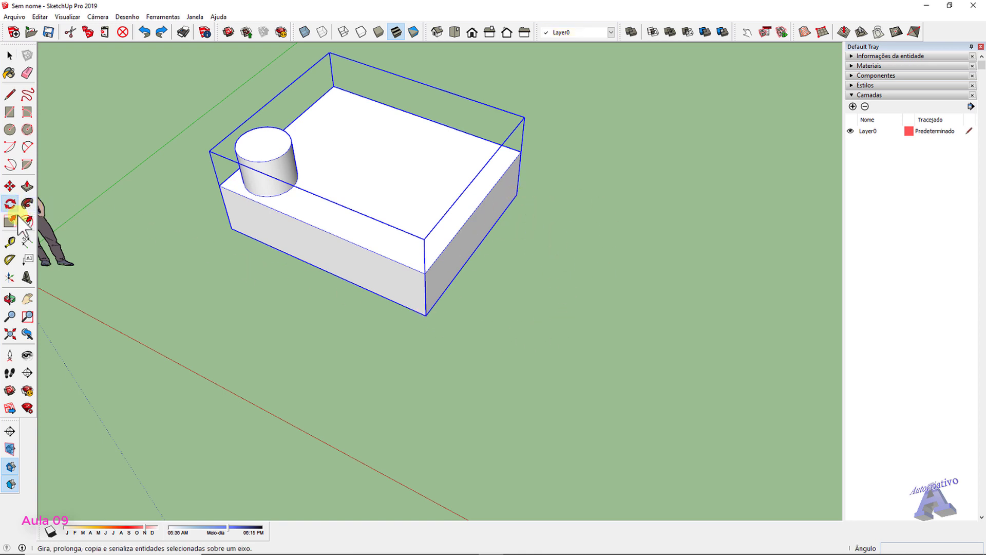
{"action": "scroll", "coordinate": [431, 321], "scroll_direction": "up", "scroll_amount": 2}
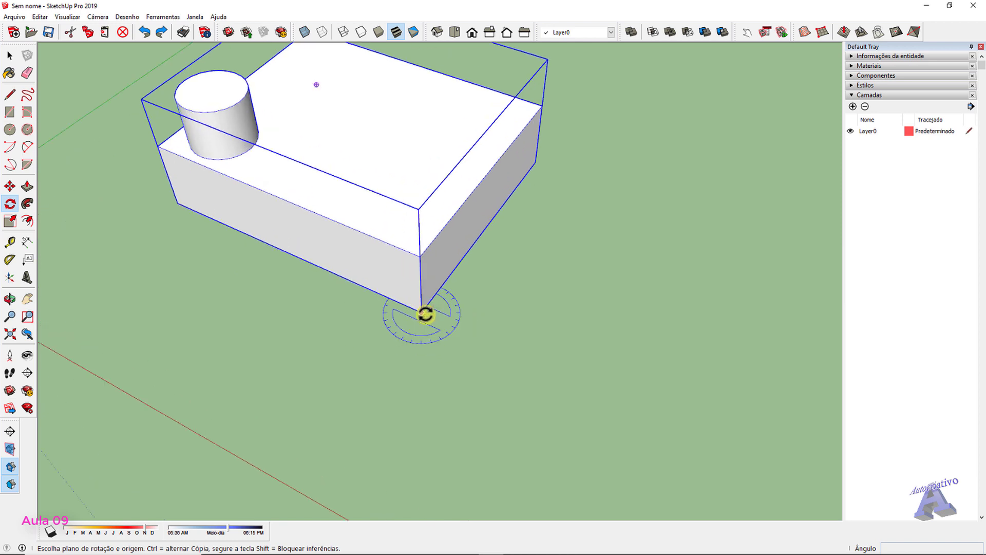
{"action": "left_click", "coordinate": [421, 312]}
{"action": "left_click", "coordinate": [526, 175]}
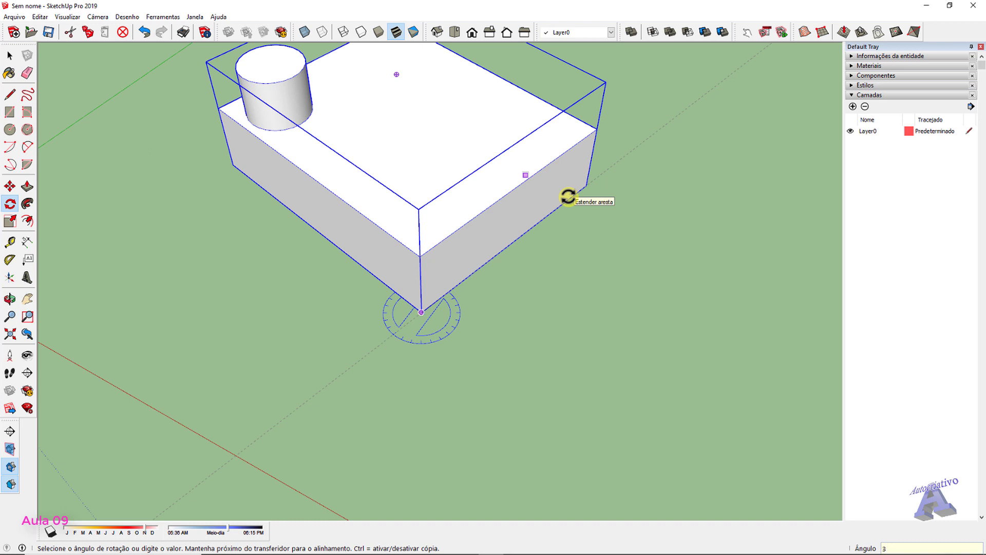
{"action": "left_click", "coordinate": [568, 197]}
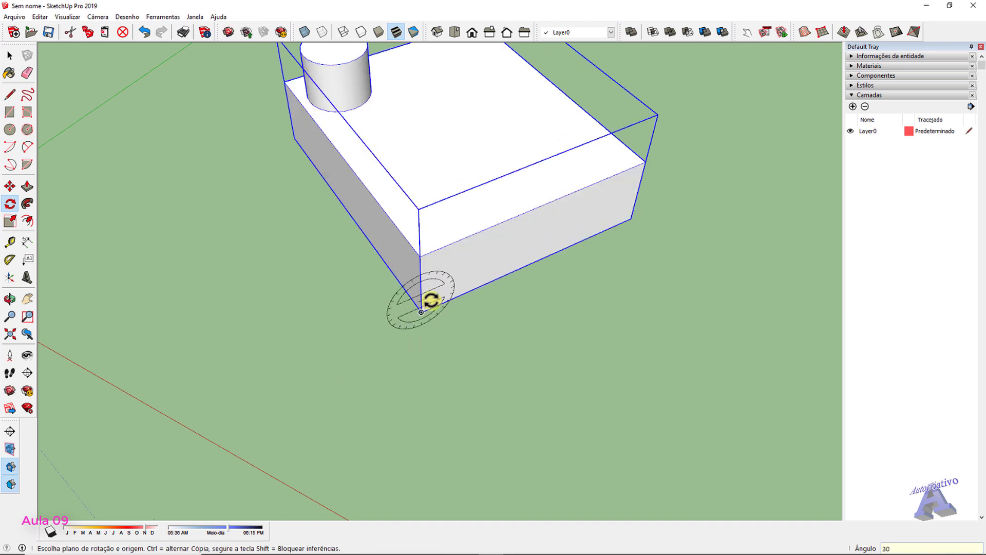
{"action": "key", "text": "space"}
{"action": "middle_click_drag", "start_coordinate": [429, 315], "coordinate": [372, 290]}
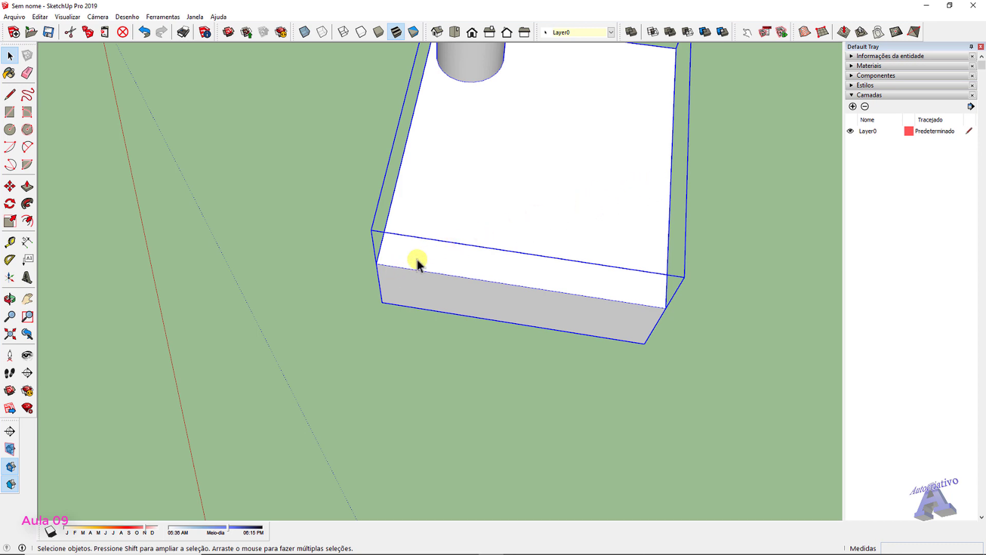
{"action": "mouse_move", "coordinate": [352, 301]}
{"action": "middle_mouse_down"}
{"action": "mouse_move", "coordinate": [645, 245]}
{"action": "mouse_move", "coordinate": [572, 322]}
{"action": "middle_mouse_up"}
Undo the group's 30-degree rotation
{"action": "key", "text": "ctrl+z"}
{"action": "scroll", "coordinate": [562, 324], "scroll_direction": "down", "scroll_amount": 5}
{"action": "middle_click_drag", "start_coordinate": [446, 334], "coordinate": [452, 359], "text": "shift"}
{"action": "scroll", "coordinate": [482, 341], "scroll_direction": "down", "scroll_amount": 2}
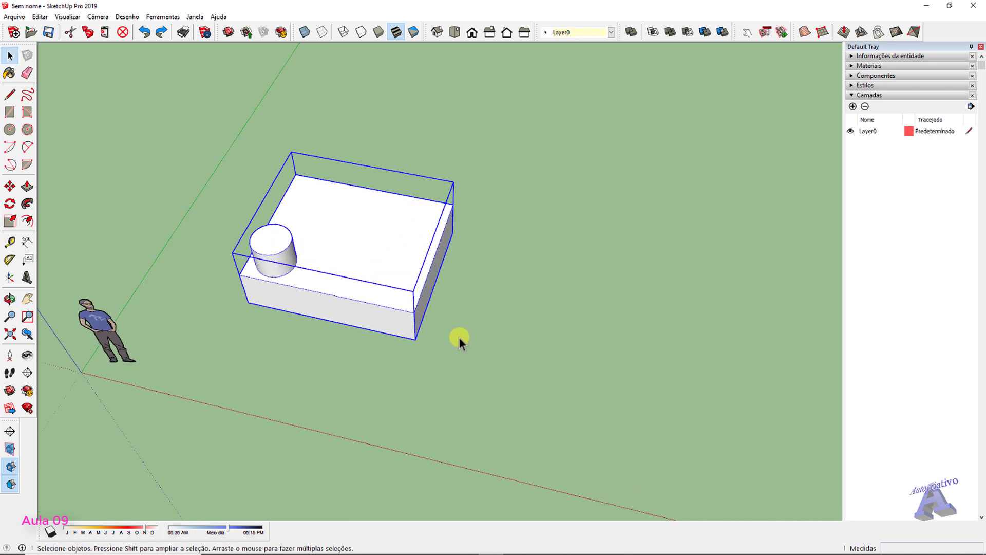
Draw a line about 0.87 m long parallel to the green axis on the open ground away from the group
{"action": "scroll", "coordinate": [434, 337], "scroll_direction": "down", "scroll_amount": 2}
{"action": "middle_click_drag", "start_coordinate": [433, 337], "coordinate": [382, 341]}
{"action": "scroll", "coordinate": [382, 341], "scroll_direction": "down", "scroll_amount": 2}
{"action": "middle_click_drag", "start_coordinate": [484, 340], "coordinate": [405, 310], "text": "shift"}
{"action": "scroll", "coordinate": [405, 311], "scroll_direction": "down", "scroll_amount": 1}
{"action": "key", "text": "l"}
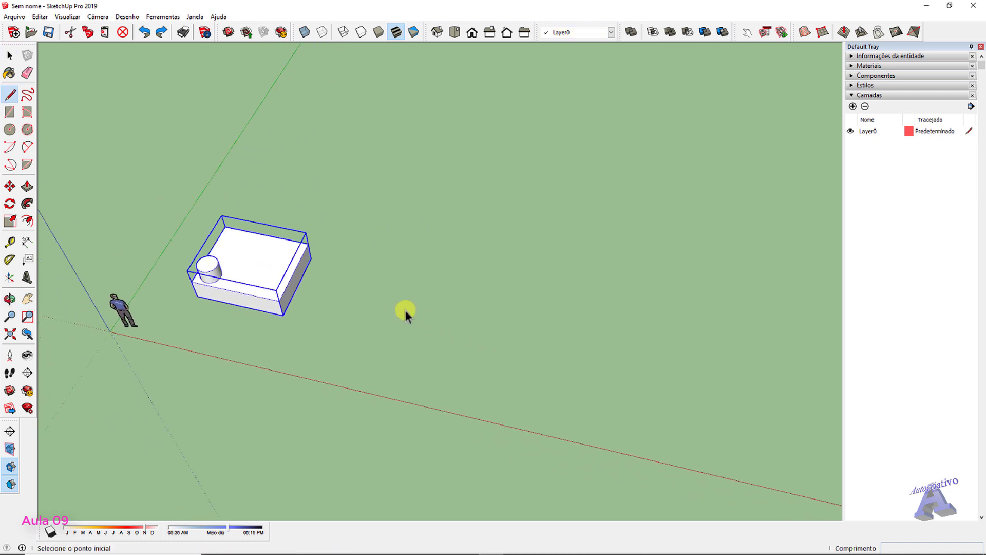
{"action": "scroll", "coordinate": [405, 310], "scroll_direction": "down", "scroll_amount": 4}
{"action": "middle_click_drag", "start_coordinate": [498, 317], "coordinate": [343, 256], "text": "shift"}
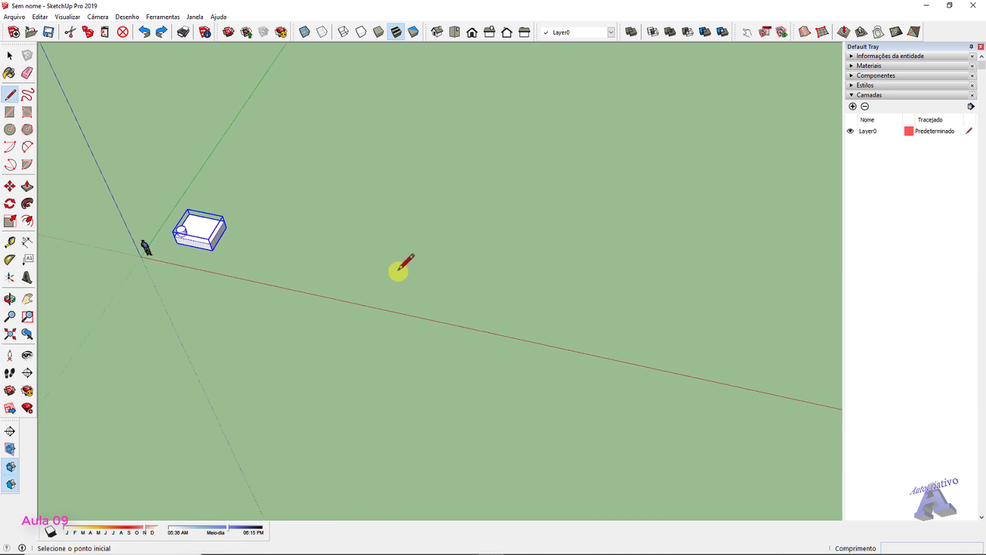
{"action": "left_click", "coordinate": [403, 274]}
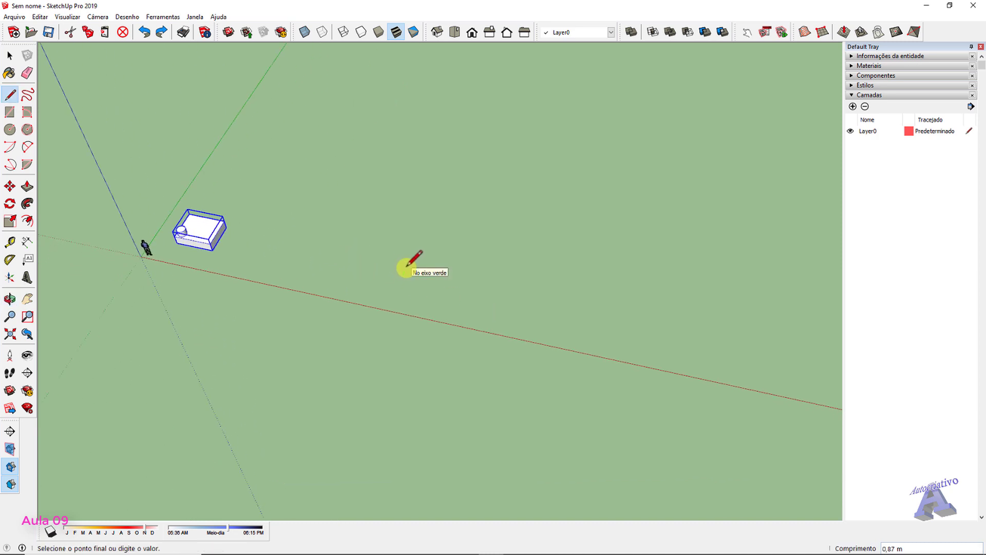
{"action": "left_click", "coordinate": [406, 266]}
{"action": "key", "text": "space"}
{"action": "scroll", "coordinate": [405, 274], "scroll_direction": "up", "scroll_amount": 5}
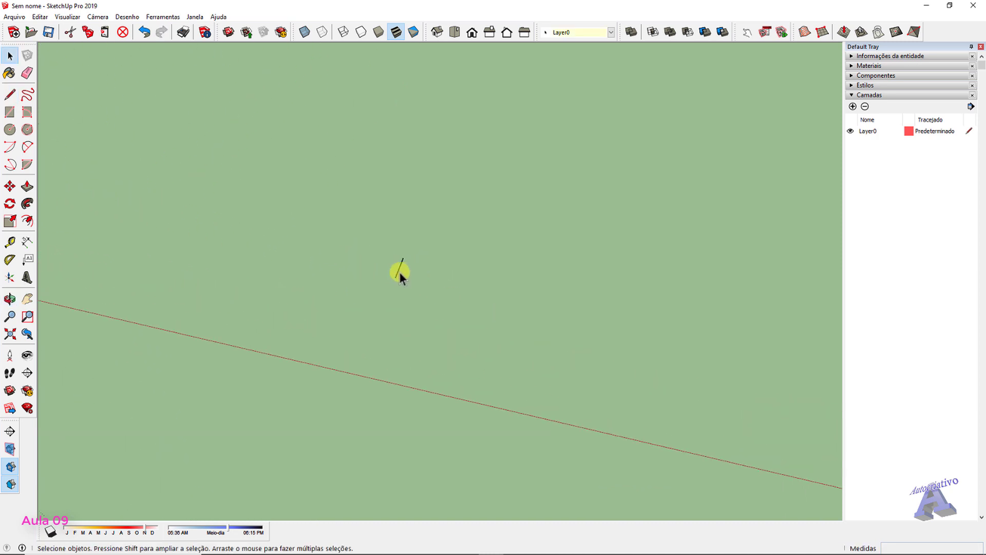
Draw two short segments parallel to the red axis from the line's midpoint, one to each side, forming a cross
{"action": "scroll", "coordinate": [399, 272], "scroll_direction": "up", "scroll_amount": 2}
{"action": "key", "text": "l"}
{"action": "scroll", "coordinate": [399, 267], "scroll_direction": "up", "scroll_amount": 2}
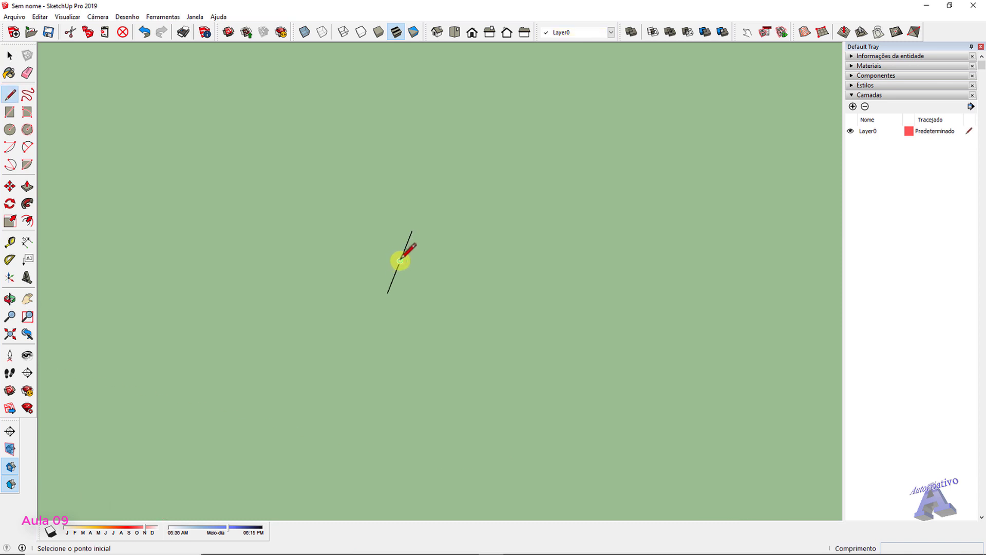
{"action": "left_click", "coordinate": [399, 261]}
{"action": "left_click", "coordinate": [377, 256]}
{"action": "key", "text": "Escape"}
{"action": "left_click", "coordinate": [400, 260]}
{"action": "left_click", "coordinate": [423, 265]}
{"action": "key", "text": "space"}
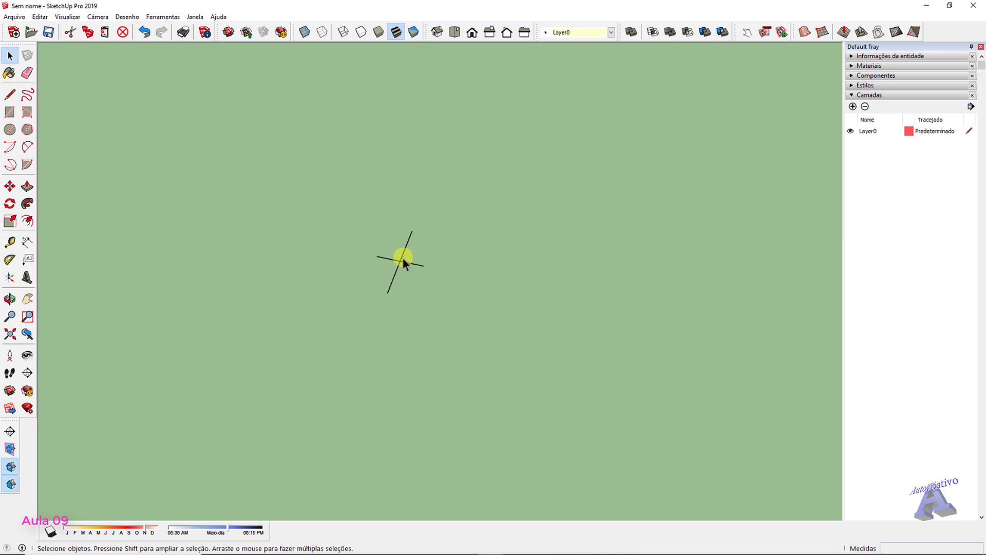
Rotate a copy of the group 15 degrees clockwise around the cross's center, starting from the midpoint of the box's side facing the cross
{"action": "scroll", "coordinate": [400, 263], "scroll_direction": "down", "scroll_amount": 8}
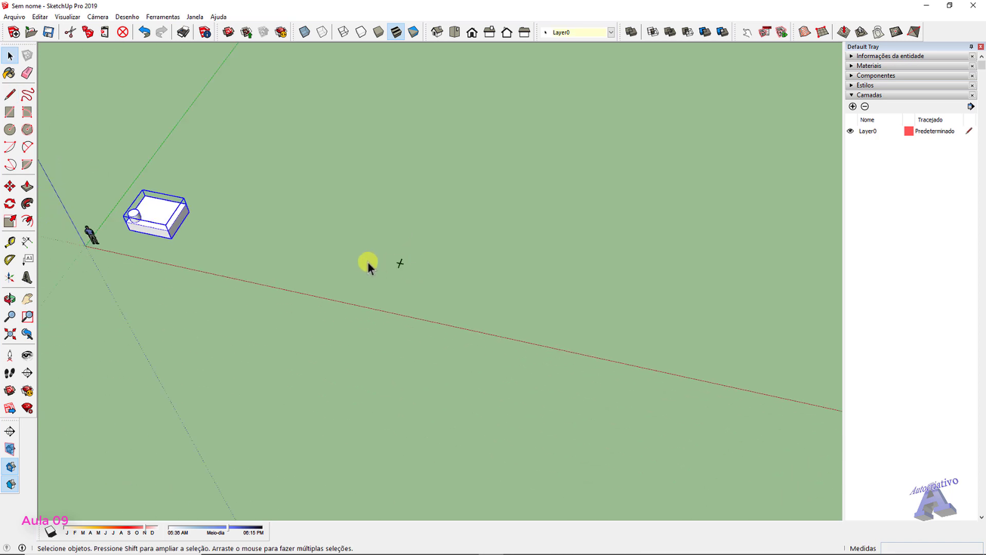
{"action": "middle_click_drag", "start_coordinate": [368, 263], "coordinate": [495, 346], "text": "shift"}
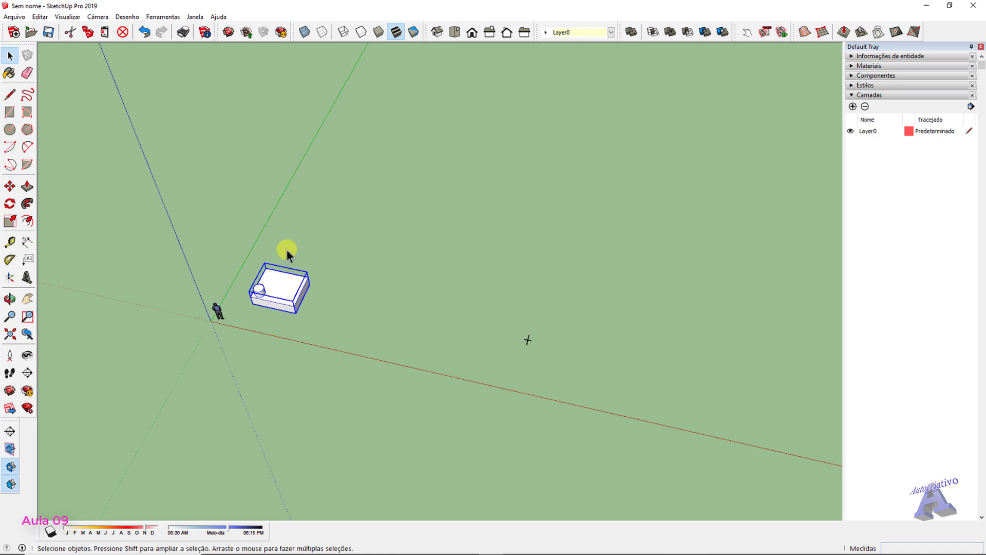
{"action": "scroll", "coordinate": [523, 342], "scroll_direction": "up", "scroll_amount": 2}
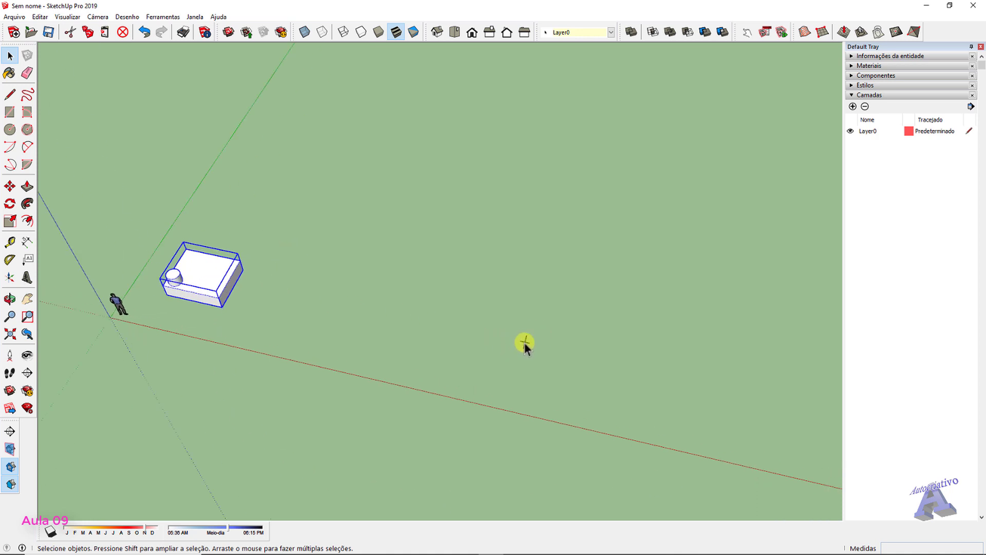
{"action": "left_click", "coordinate": [257, 301]}
{"action": "left_click", "coordinate": [10, 204]}
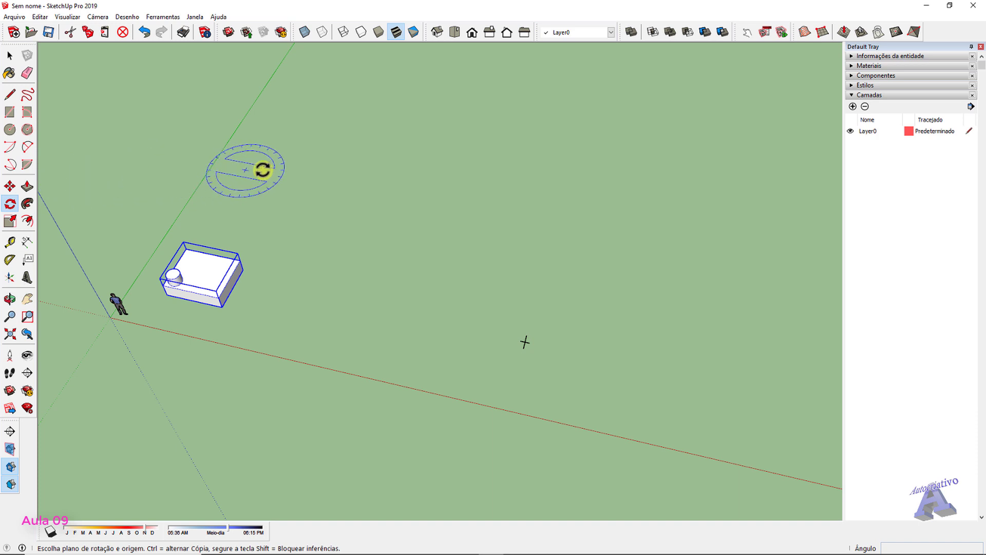
{"action": "scroll", "coordinate": [532, 328], "scroll_direction": "up", "scroll_amount": 1}
{"action": "scroll", "coordinate": [532, 329], "scroll_direction": "up", "scroll_amount": 3}
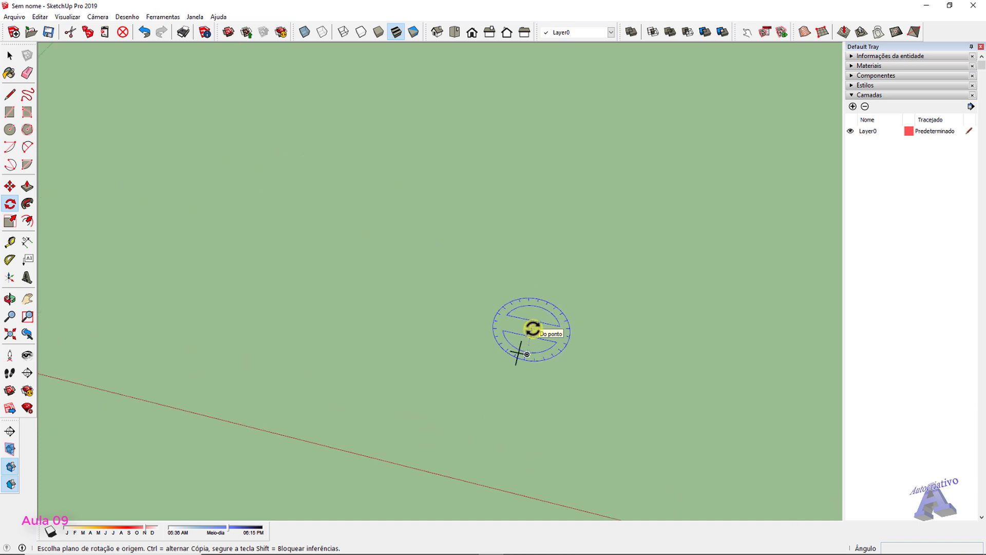
{"action": "left_click", "coordinate": [511, 365]}
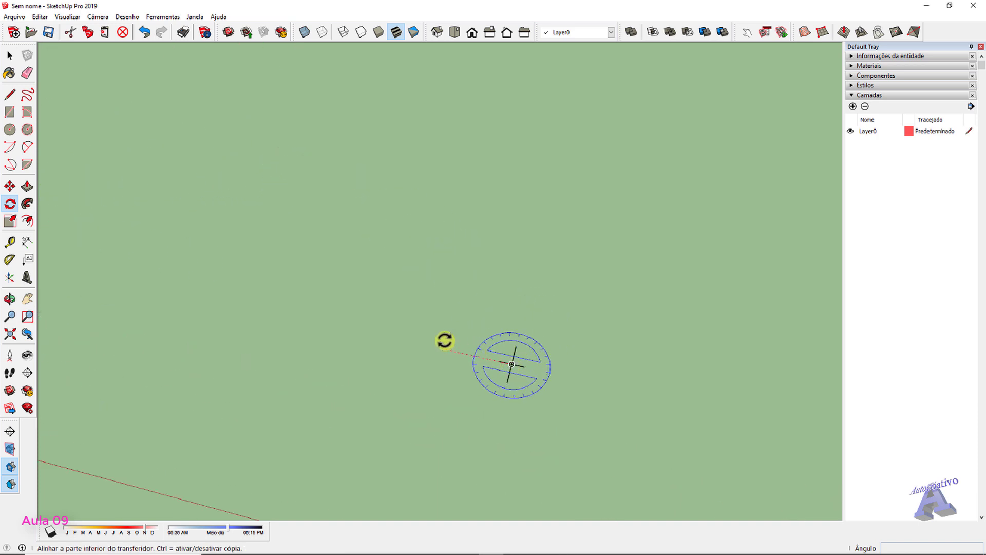
{"action": "scroll", "coordinate": [445, 339], "scroll_direction": "down", "scroll_amount": 3}
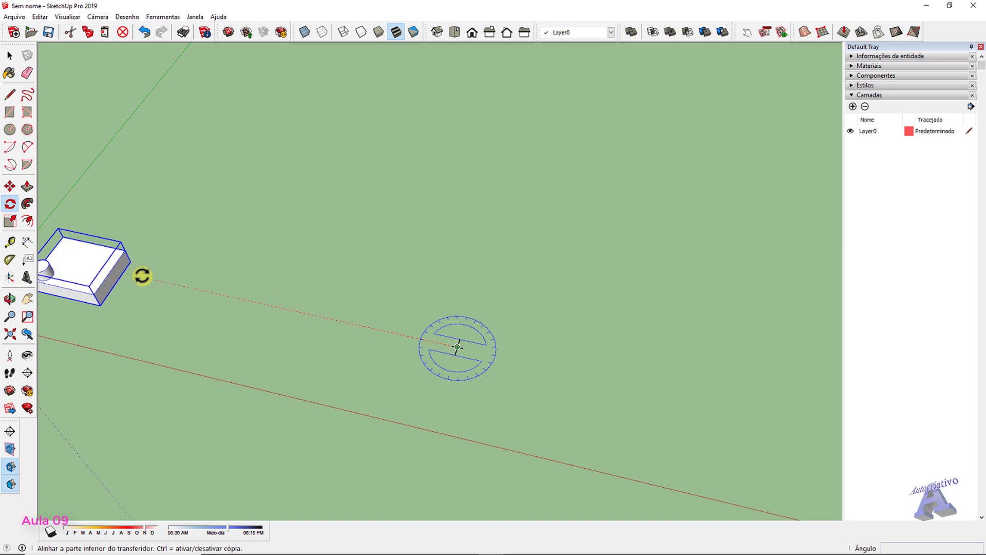
{"action": "scroll", "coordinate": [557, 368], "scroll_direction": "down", "scroll_amount": 2}
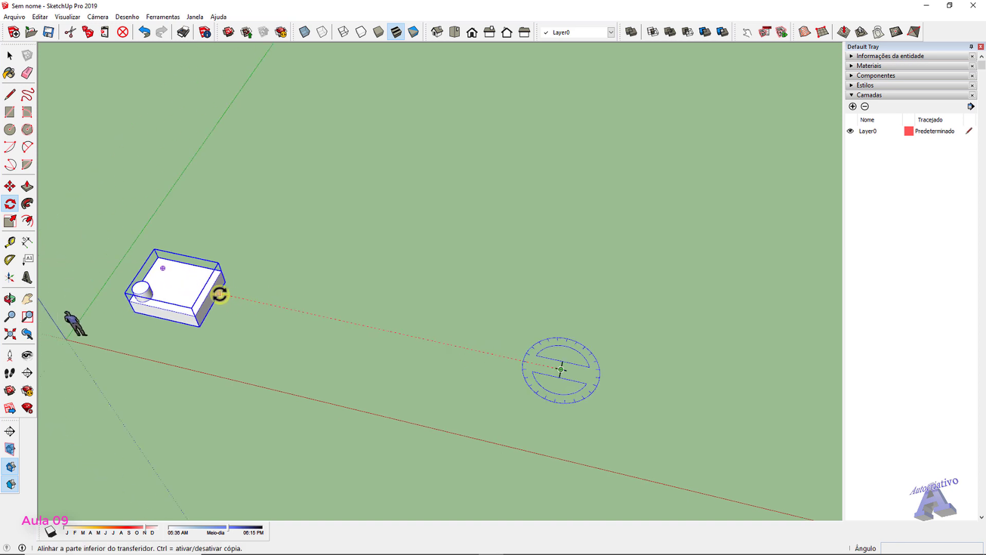
{"action": "left_click", "coordinate": [219, 294]}
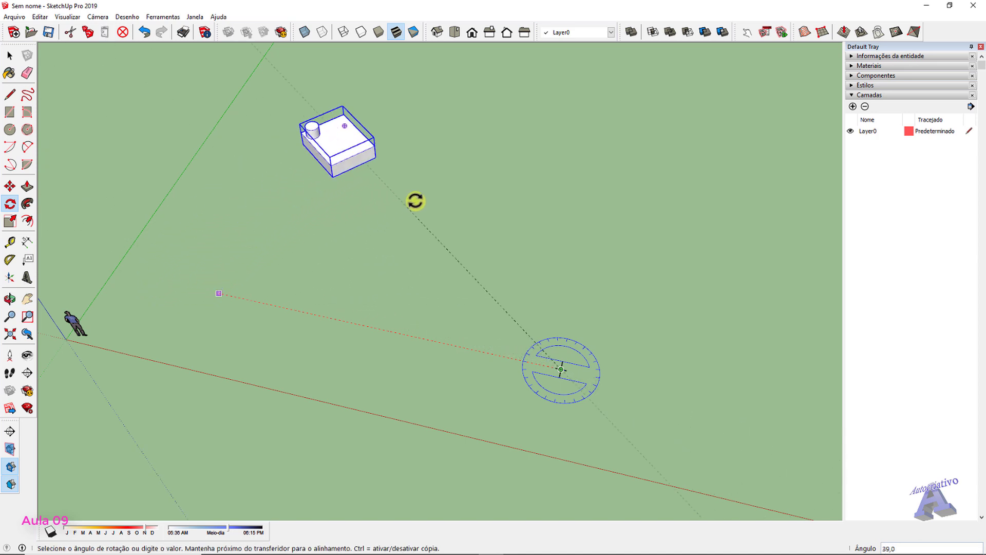
{"action": "scroll", "coordinate": [662, 291], "scroll_direction": "down", "scroll_amount": 3}
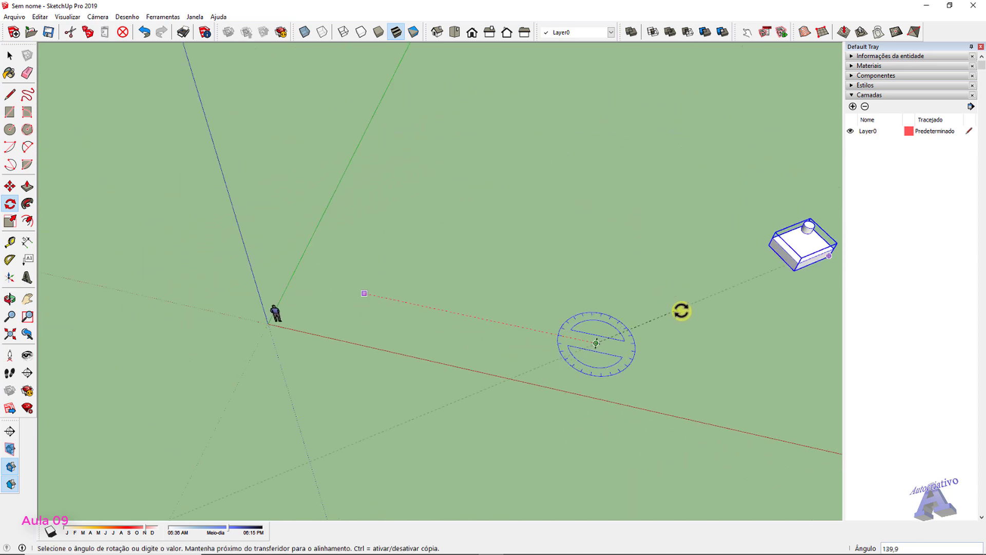
{"action": "middle_click_drag", "start_coordinate": [681, 311], "coordinate": [514, 245], "text": "shift"}
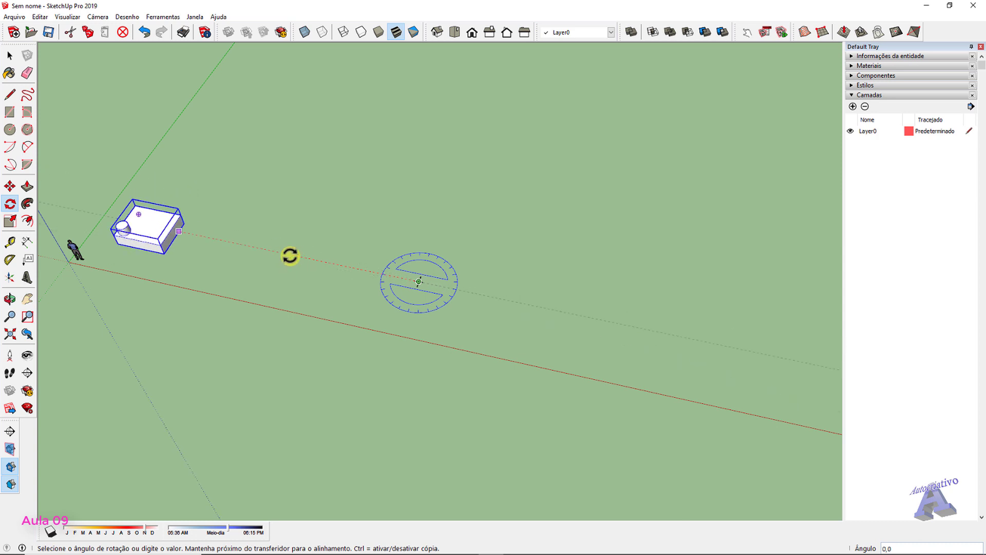
{"action": "key", "text": "ctrl"}
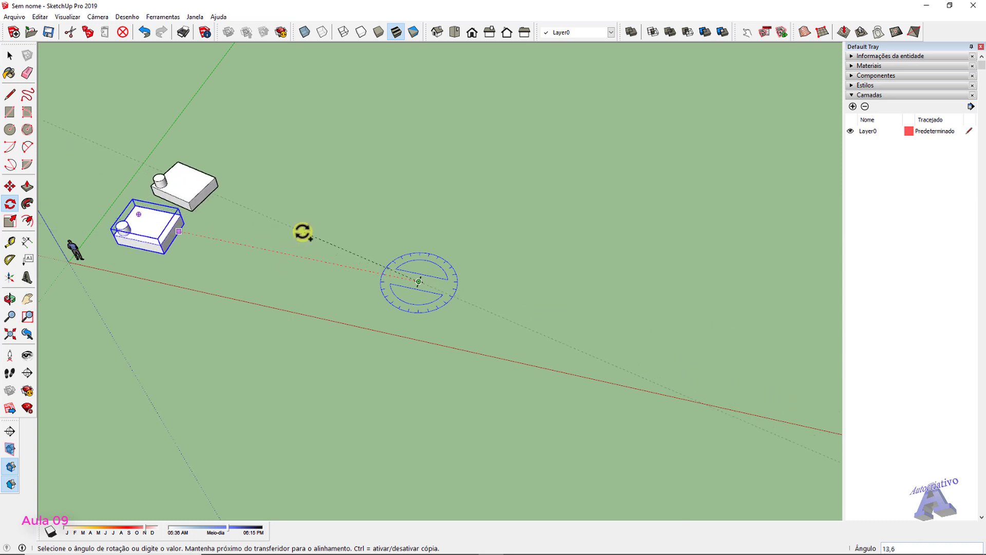
{"action": "left_click", "coordinate": [303, 232]}
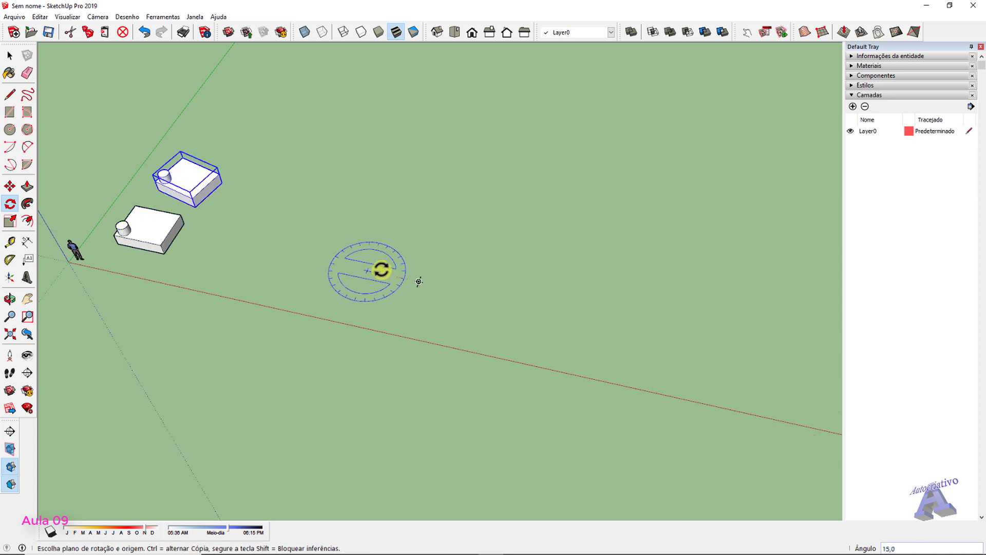
Rotate a second copy from the first one, another 15 degrees clockwise around the cross's center
{"action": "scroll", "coordinate": [419, 281], "scroll_direction": "up", "scroll_amount": 4}
{"action": "left_click", "coordinate": [419, 282]}
{"action": "scroll", "coordinate": [321, 246], "scroll_direction": "down", "scroll_amount": 2}
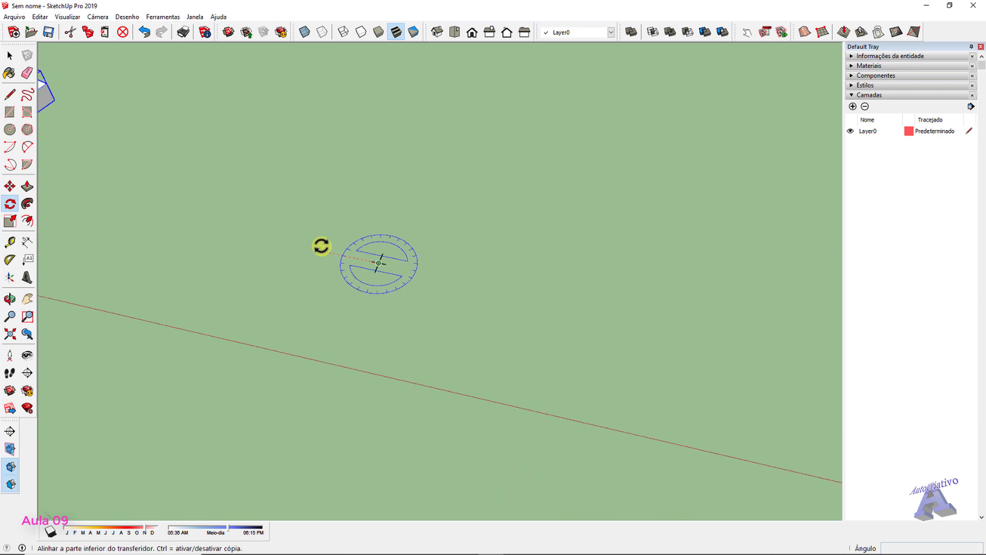
{"action": "scroll", "coordinate": [234, 204], "scroll_direction": "down", "scroll_amount": 2}
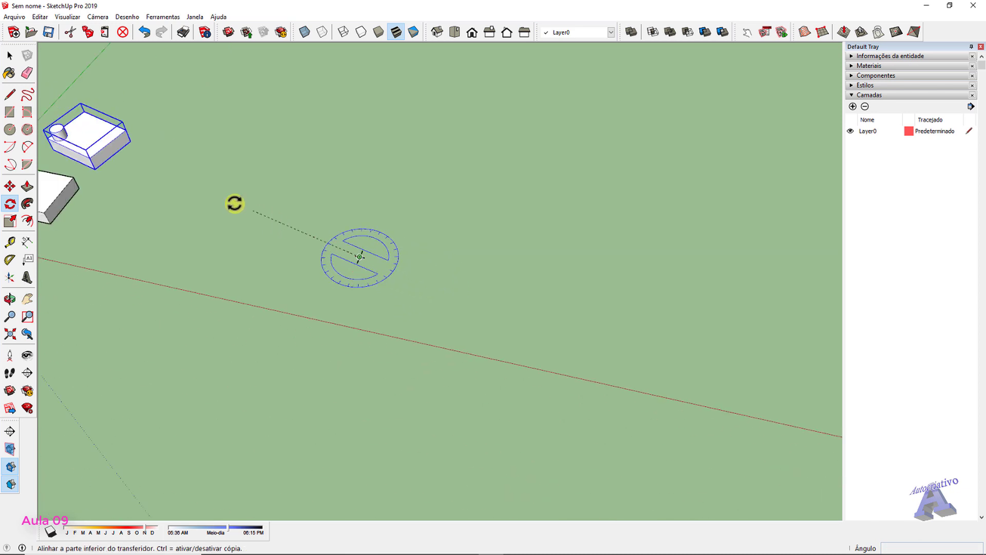
{"action": "left_click", "coordinate": [118, 155]}
{"action": "key", "text": "ctrl"}
{"action": "scroll", "coordinate": [169, 136], "scroll_direction": "down", "scroll_amount": 4}
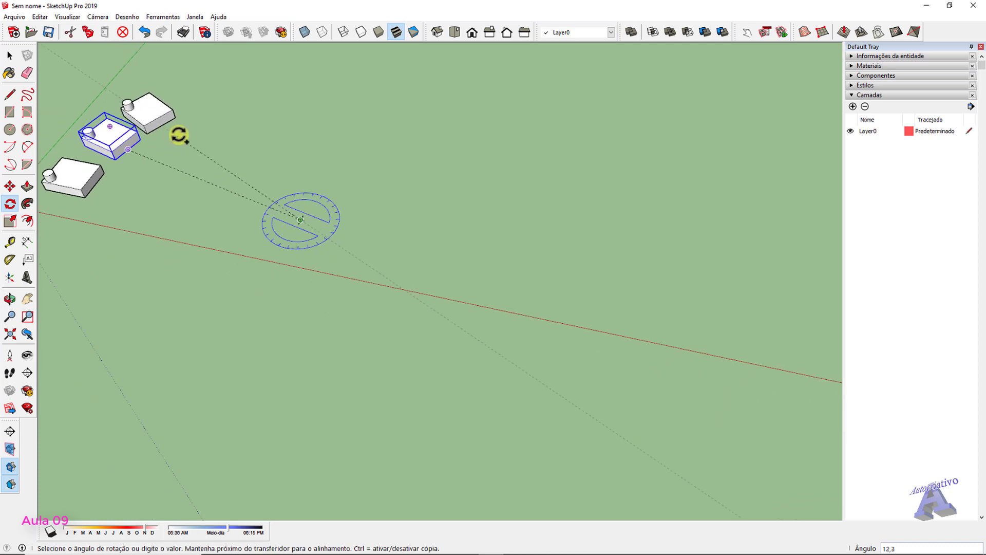
{"action": "left_click", "coordinate": [292, 182]}
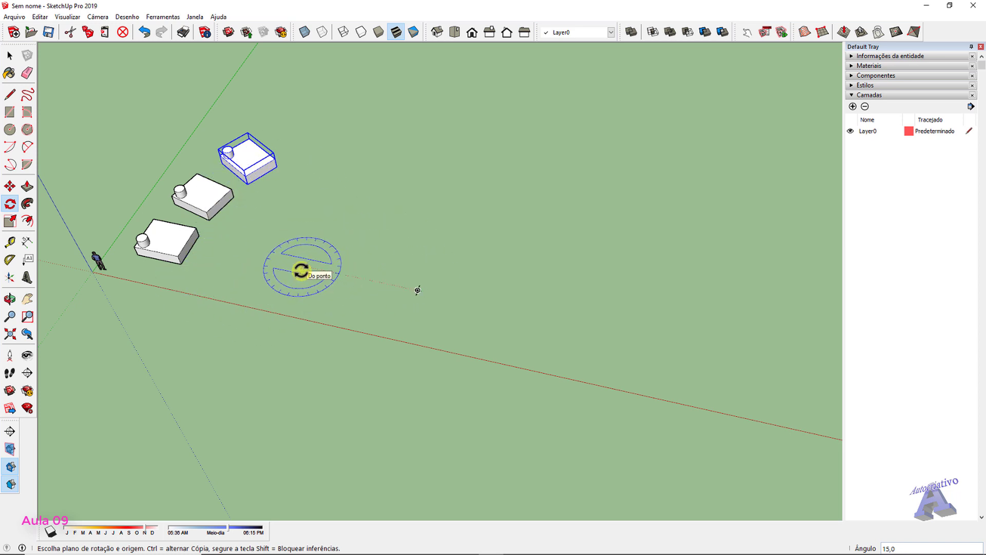
Undo both 15-degree rotated copies of the group
{"action": "key", "text": "ctrl+z"}
{"action": "key", "text": "ctrl+z"}
{"action": "key", "text": "space"}
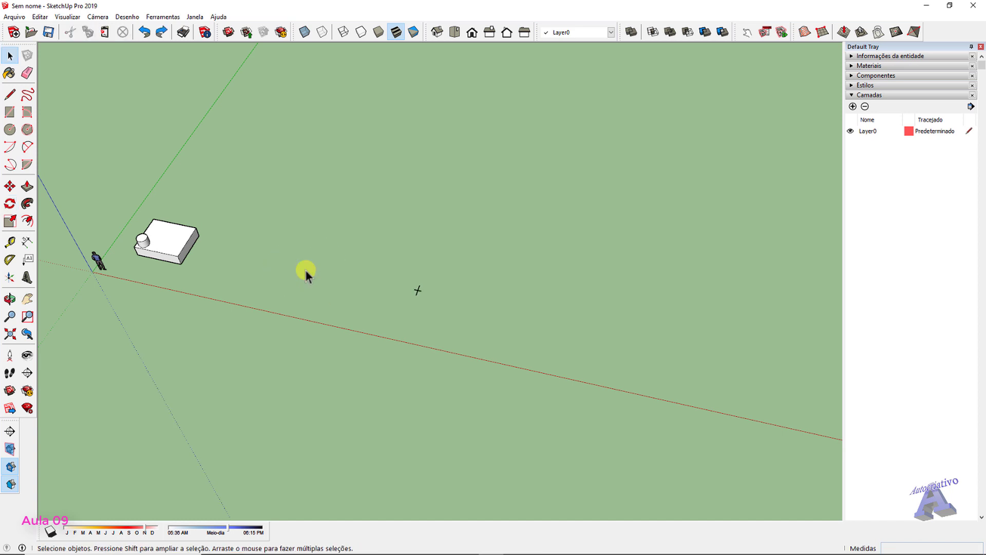
Rotate a copy of the original group about 182.3 degrees clockwise around the cross's center, to the opposite side of the cross
{"action": "scroll", "coordinate": [175, 244], "scroll_direction": "up", "scroll_amount": 2}
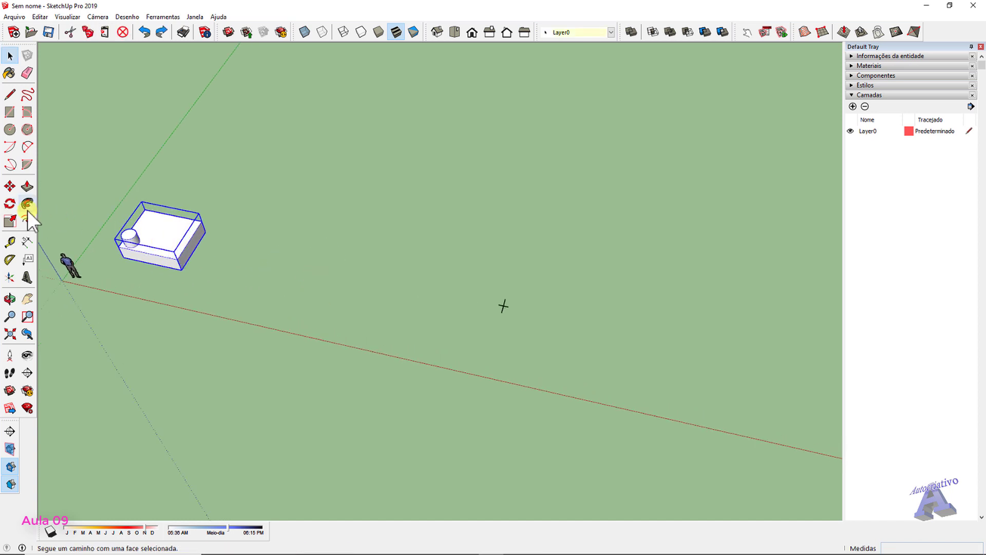
{"action": "left_click", "coordinate": [9, 203]}
{"action": "scroll", "coordinate": [497, 324], "scroll_direction": "up", "scroll_amount": 1}
{"action": "scroll", "coordinate": [497, 324], "scroll_direction": "up", "scroll_amount": 2}
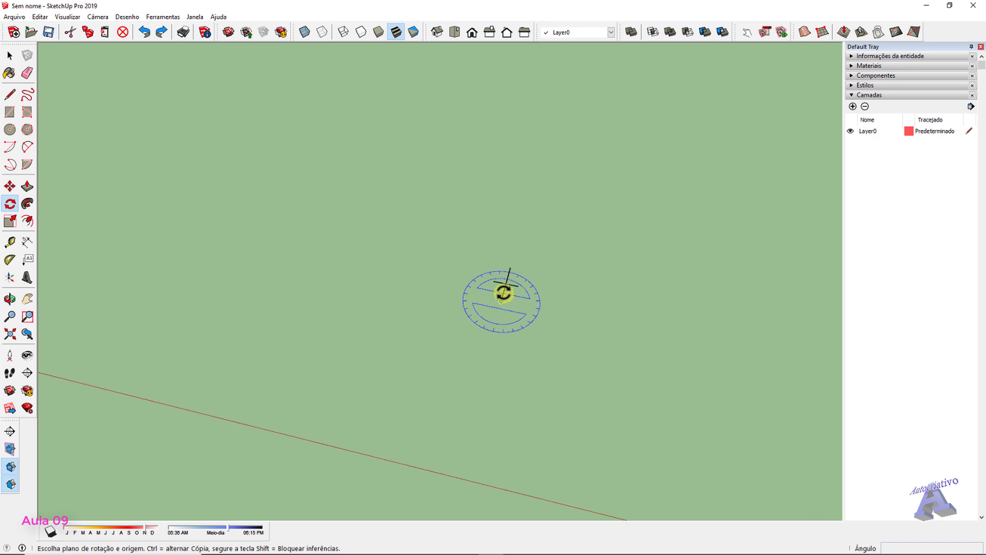
{"action": "left_click_drag", "start_coordinate": [505, 283], "coordinate": [483, 283]}
{"action": "scroll", "coordinate": [379, 277], "scroll_direction": "down", "scroll_amount": 2}
{"action": "mouse_move", "coordinate": [378, 277]}
{"action": "middle_mouse_down"}
{"action": "mouse_move", "coordinate": [378, 292]}
{"action": "mouse_move", "coordinate": [385, 288]}
{"action": "middle_mouse_up"}
{"action": "scroll", "coordinate": [340, 283], "scroll_direction": "up", "scroll_amount": 1}
{"action": "scroll", "coordinate": [340, 284], "scroll_direction": "up", "scroll_amount": 3}
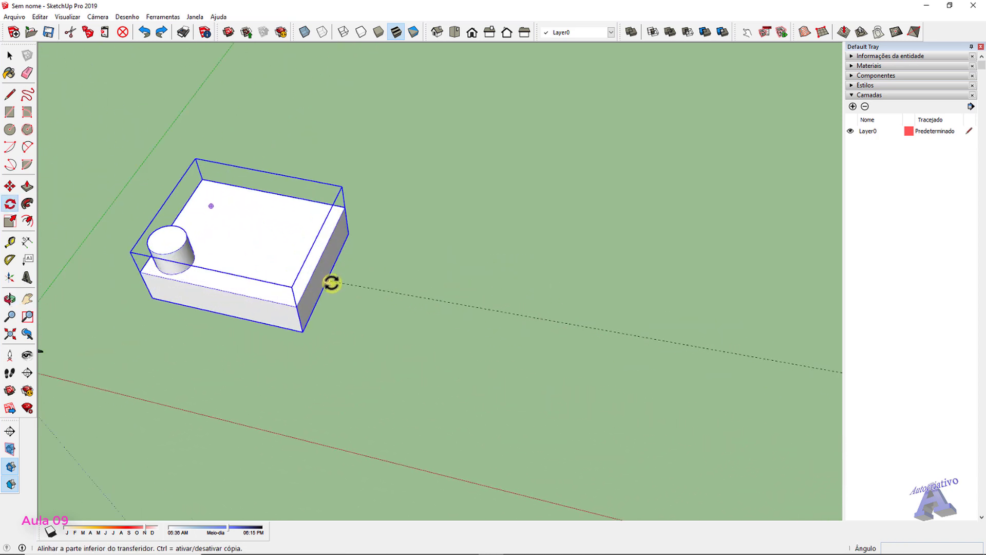
{"action": "scroll", "coordinate": [329, 274], "scroll_direction": "up", "scroll_amount": 2}
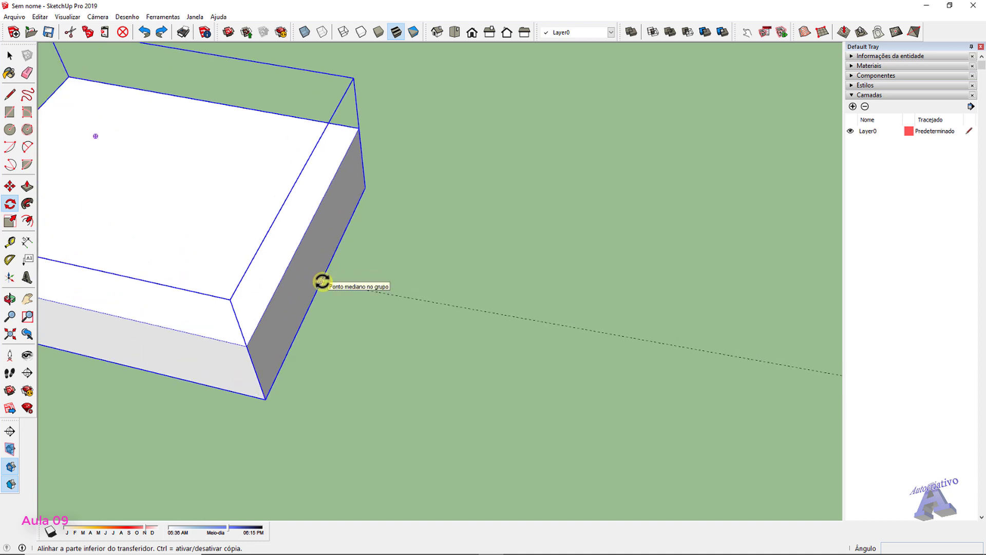
{"action": "left_click", "coordinate": [321, 282]}
{"action": "scroll", "coordinate": [324, 282], "scroll_direction": "down", "scroll_amount": 6}
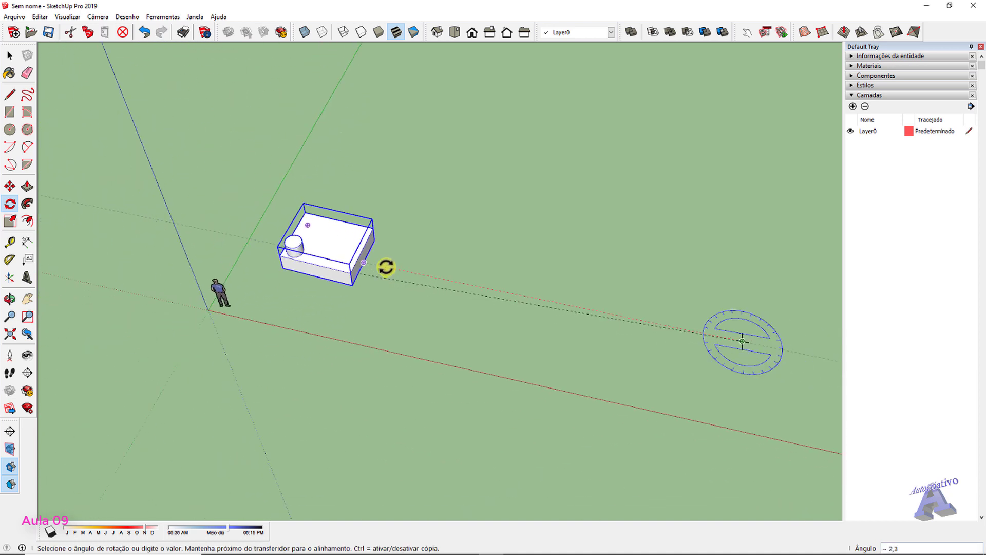
{"action": "scroll", "coordinate": [386, 266], "scroll_direction": "down", "scroll_amount": 1}
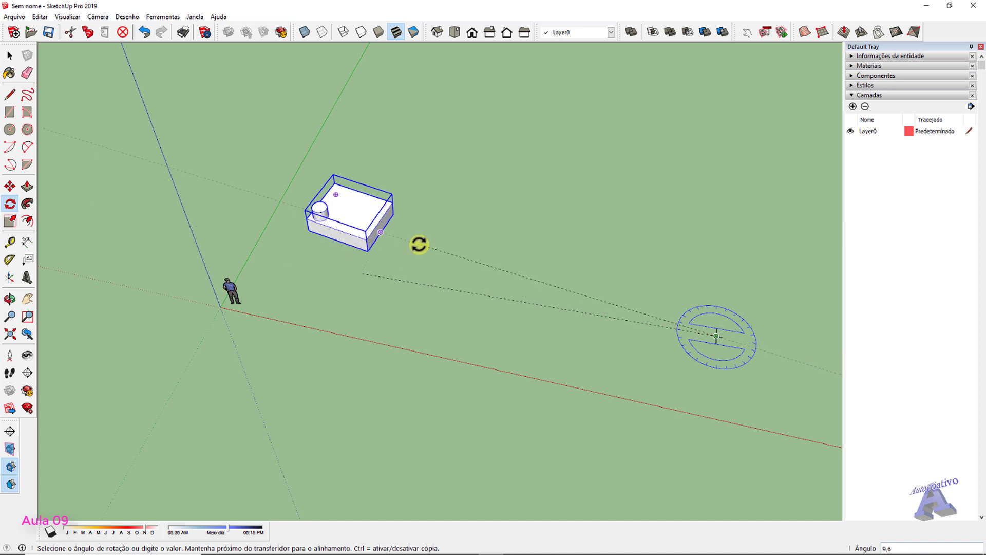
{"action": "scroll", "coordinate": [414, 245], "scroll_direction": "down", "scroll_amount": 2}
{"action": "middle_click_drag", "start_coordinate": [496, 231], "coordinate": [411, 203]}
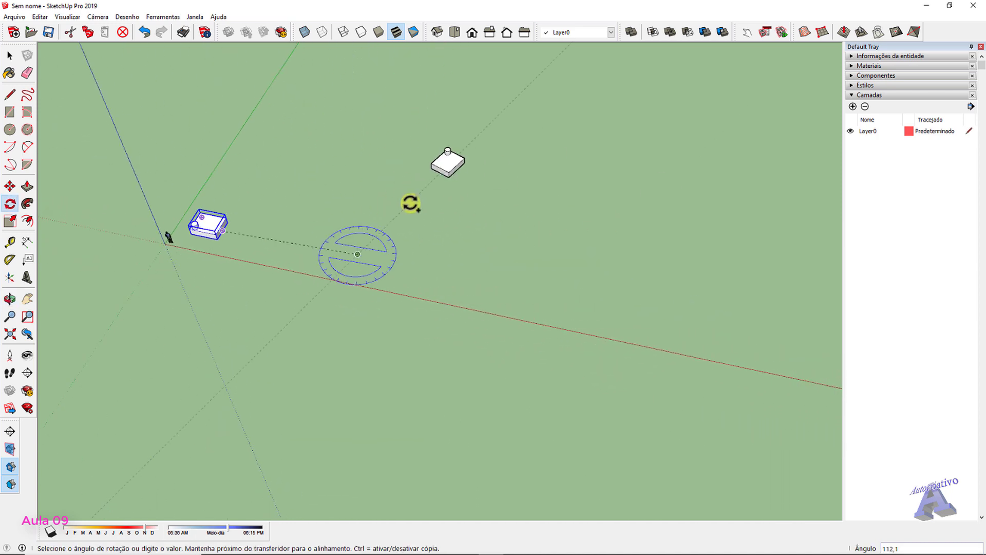
{"action": "left_click", "coordinate": [463, 274]}
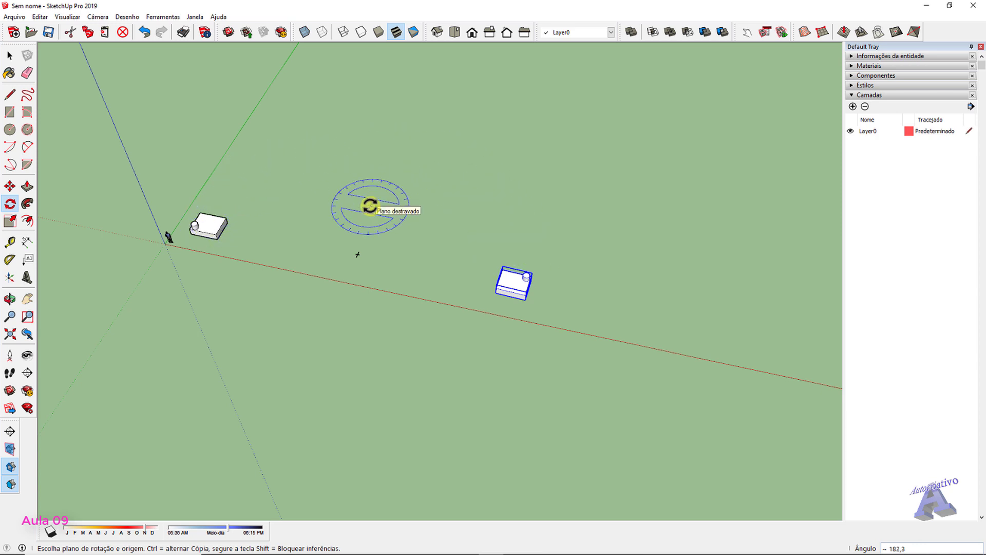
Divide the rotated copy's angle with /5 to distribute copies evenly along the arc, and clear the selection
{"action": "key", "text": "Return"}
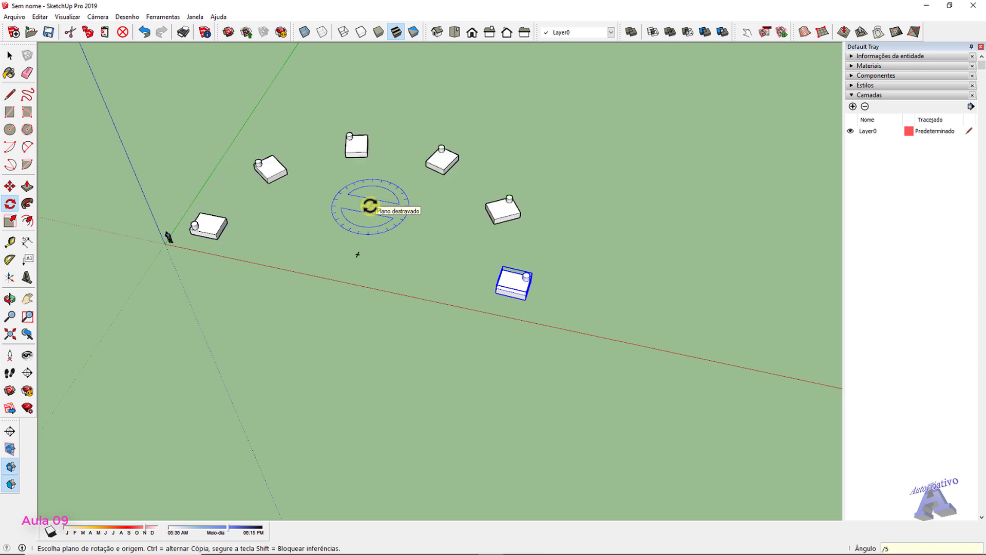
{"action": "key", "text": "space"}
{"action": "scroll", "coordinate": [487, 251], "scroll_direction": "up", "scroll_amount": 2}
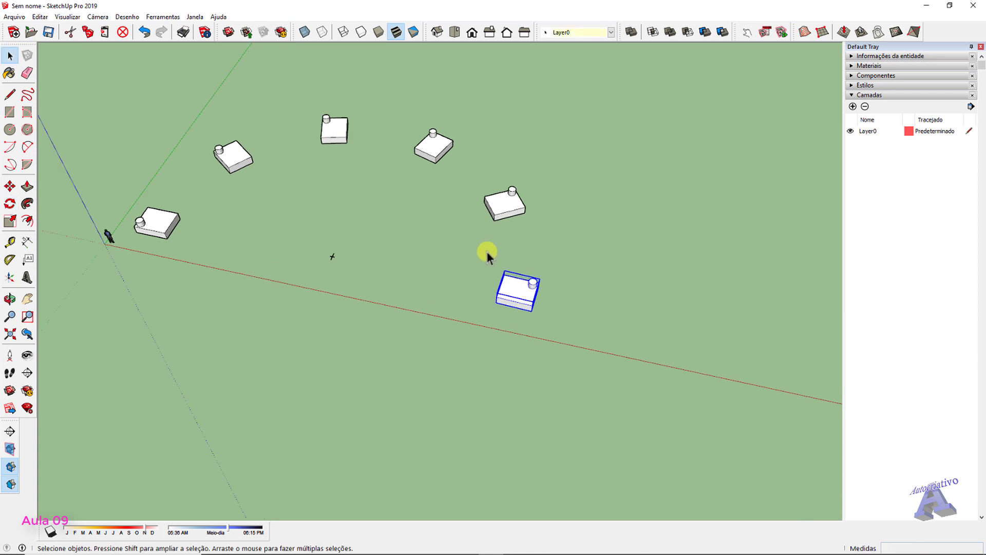
{"action": "left_click", "coordinate": [511, 267]}
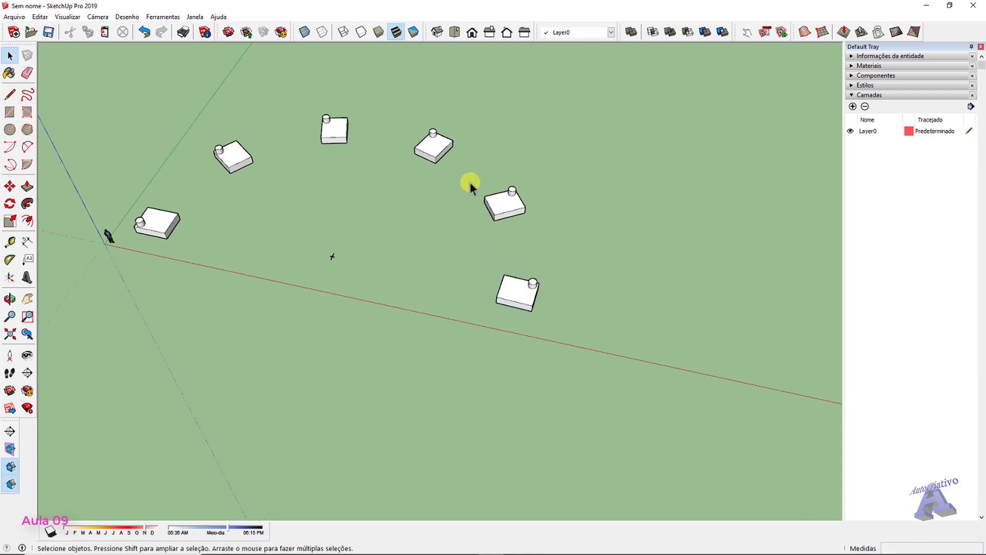
Undo the radial array so only the original group and the cross remain
{"action": "middle_click_drag", "start_coordinate": [294, 229], "coordinate": [281, 291]}
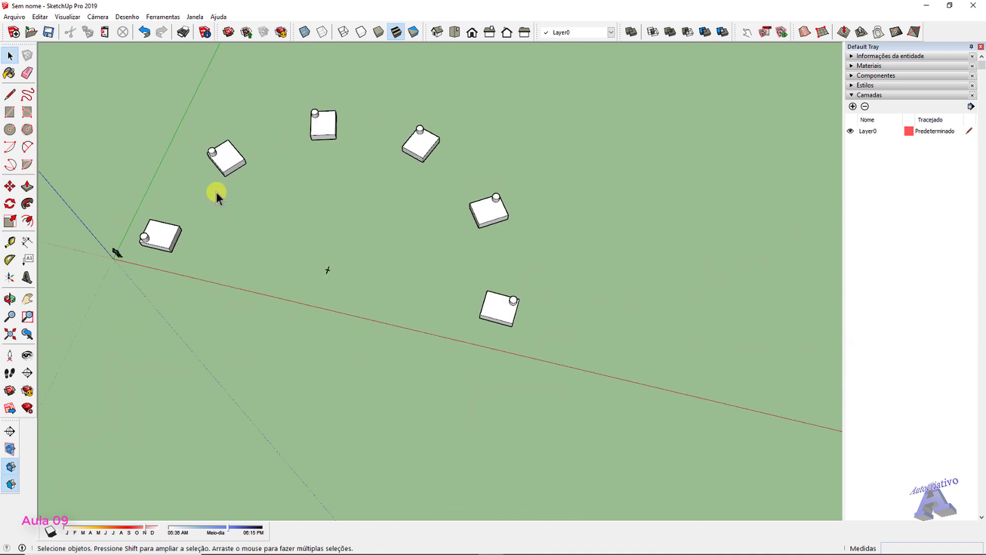
{"action": "middle_click_drag", "start_coordinate": [389, 265], "coordinate": [249, 214], "text": "shift"}
{"action": "key", "text": "ctrl+z"}
Rotate a copy of the original group about 12 degrees clockwise around the cross's center on the ground plane
{"action": "left_click", "coordinate": [249, 214]}
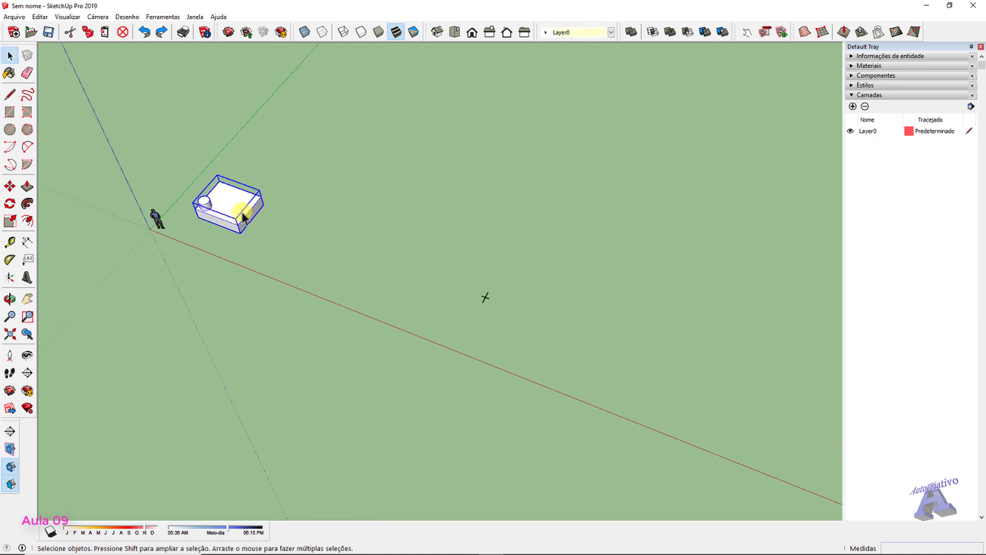
{"action": "left_click", "coordinate": [10, 204]}
{"action": "scroll", "coordinate": [458, 319], "scroll_direction": "up", "scroll_amount": 10}
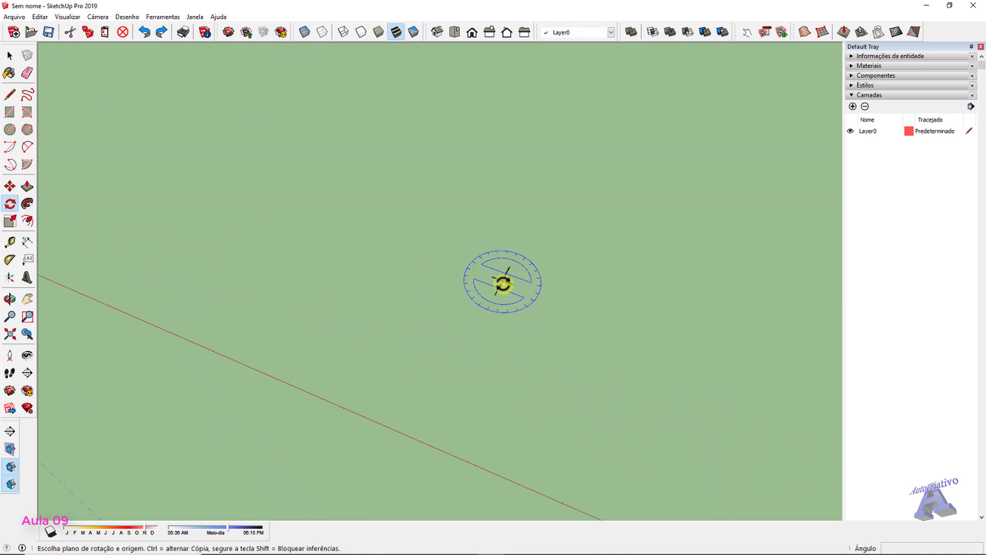
{"action": "left_click", "coordinate": [501, 280]}
{"action": "scroll", "coordinate": [367, 248], "scroll_direction": "down", "scroll_amount": 5}
{"action": "middle_click_drag", "start_coordinate": [249, 225], "coordinate": [483, 260], "text": "shift"}
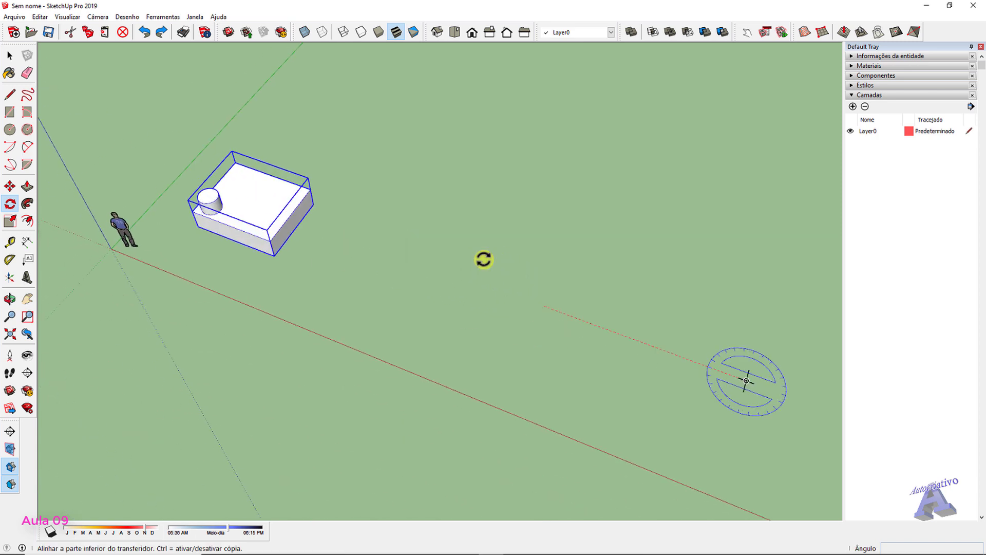
{"action": "scroll", "coordinate": [319, 240], "scroll_direction": "up", "scroll_amount": 2}
{"action": "left_click", "coordinate": [266, 231]}
{"action": "scroll", "coordinate": [299, 205], "scroll_direction": "down", "scroll_amount": 4}
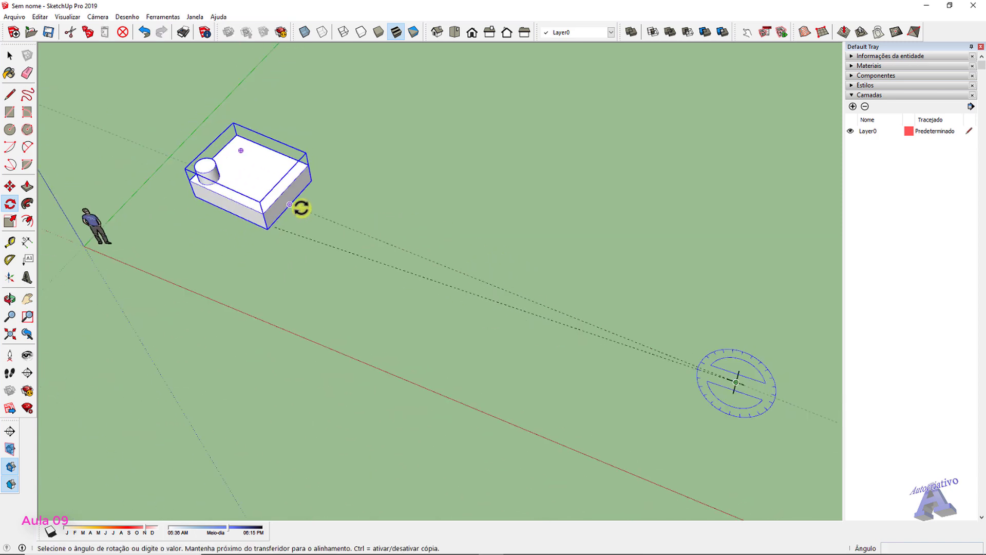
{"action": "key", "text": "ctrl"}
{"action": "scroll", "coordinate": [307, 207], "scroll_direction": "up", "scroll_amount": 2}
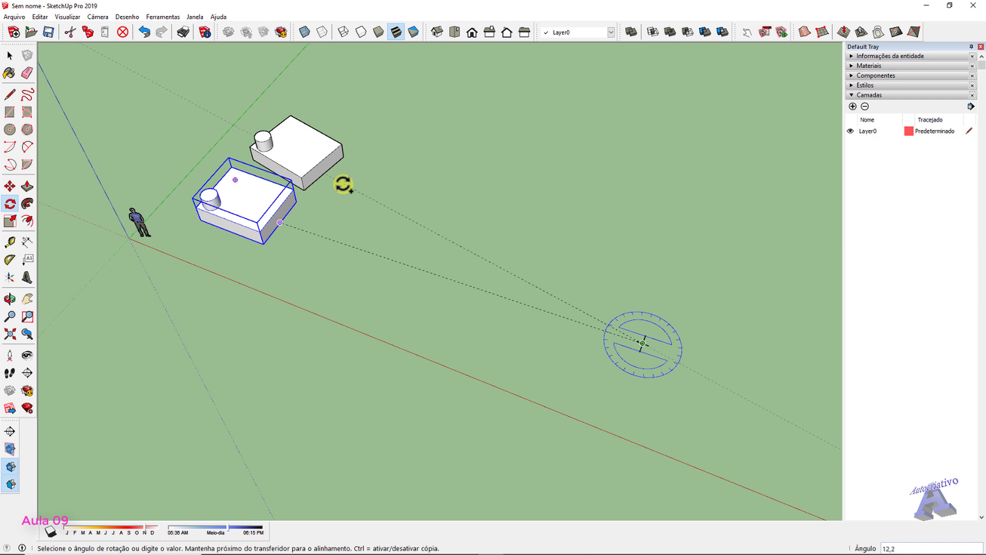
{"action": "left_click", "coordinate": [340, 187]}
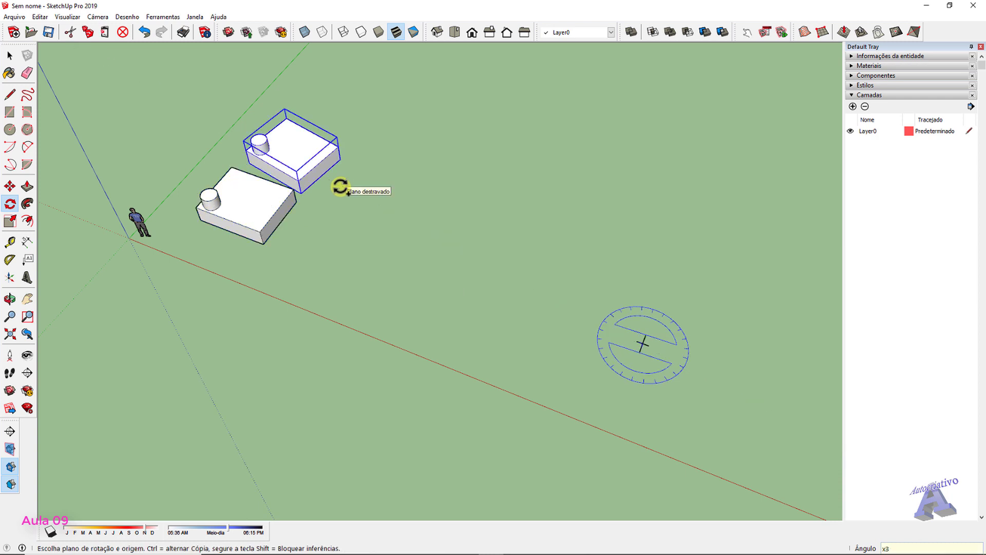
Multiply the rotated copy with x30 to form a ring of groups around the cross, and inspect the ring from several angles
{"action": "key", "text": "Return"}
{"action": "scroll", "coordinate": [346, 187], "scroll_direction": "down", "scroll_amount": 8}
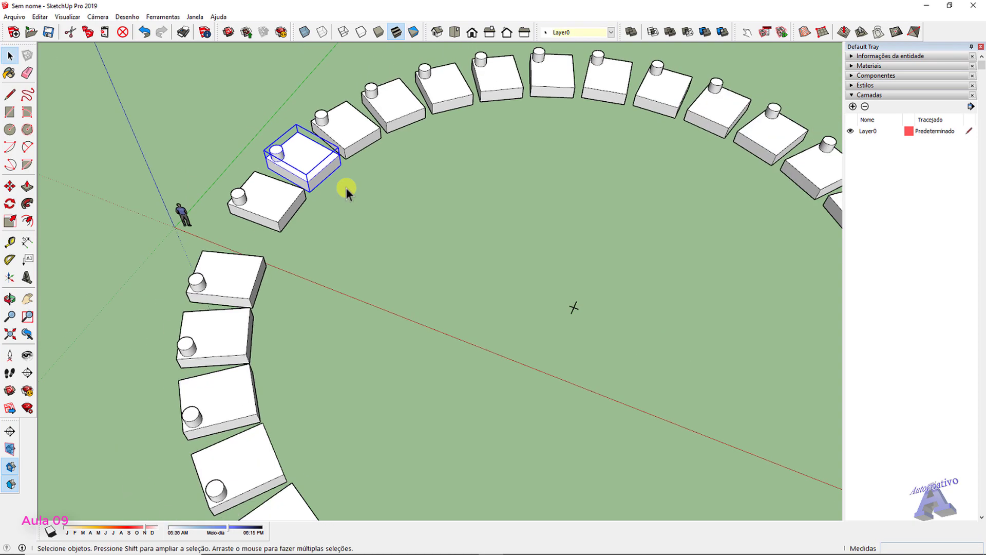
{"action": "middle_click_drag", "start_coordinate": [452, 224], "coordinate": [594, 188]}
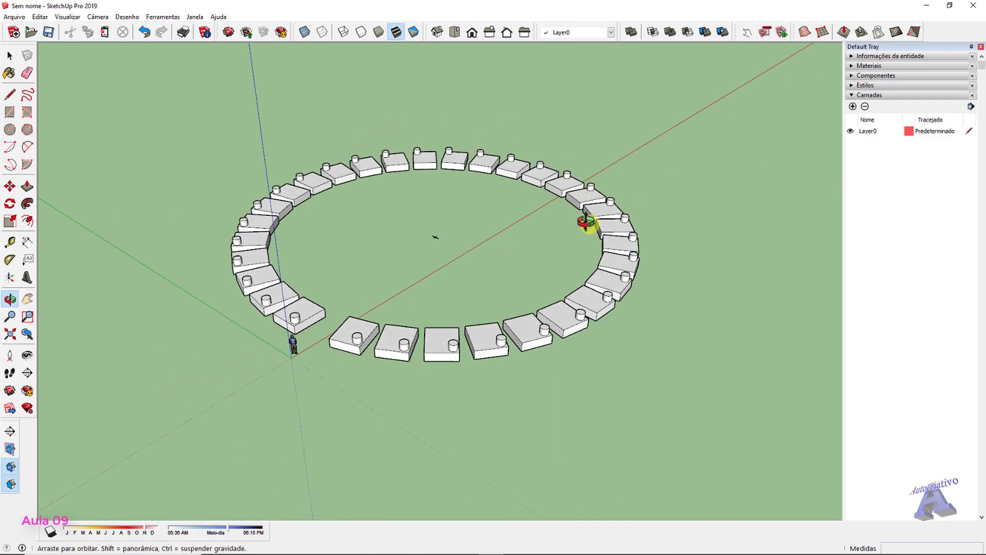
{"action": "middle_click_drag", "start_coordinate": [583, 221], "coordinate": [391, 346]}
{"action": "scroll", "coordinate": [312, 344], "scroll_direction": "up", "scroll_amount": 5}
{"action": "scroll", "coordinate": [318, 328], "scroll_direction": "down", "scroll_amount": 6}
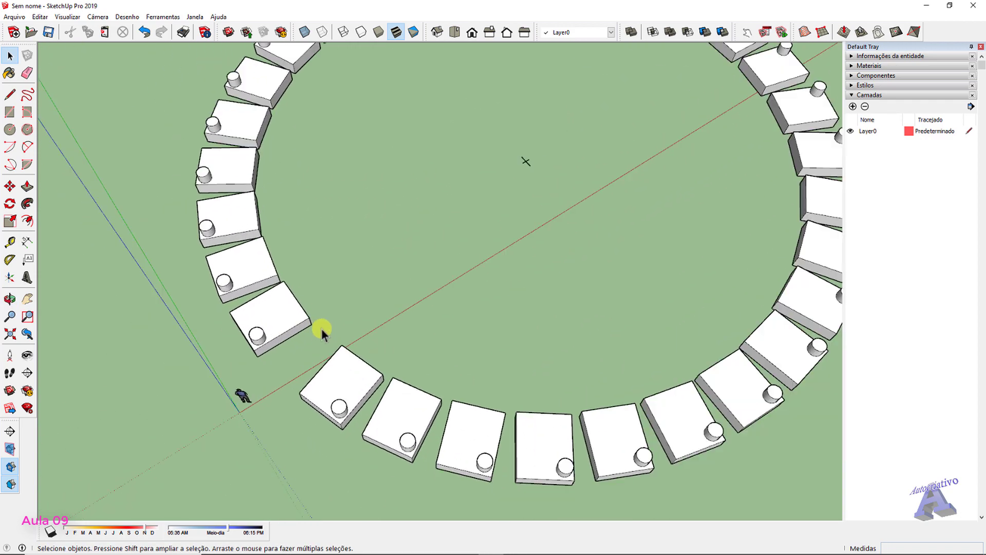
{"action": "middle_click_drag", "start_coordinate": [463, 303], "coordinate": [367, 133]}
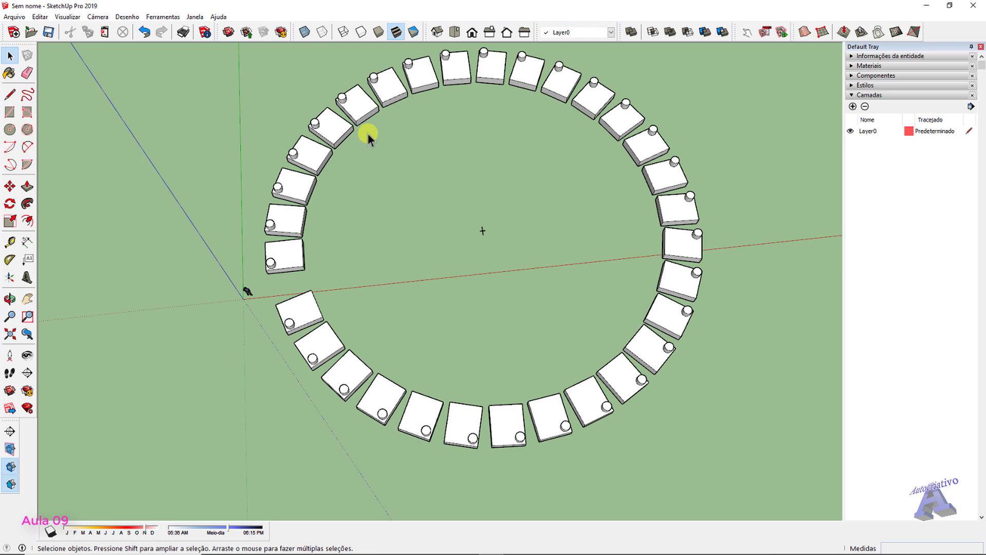
{"action": "scroll", "coordinate": [384, 133], "scroll_direction": "down", "scroll_amount": 2}
{"action": "middle_click_drag", "start_coordinate": [385, 132], "coordinate": [609, 261]}
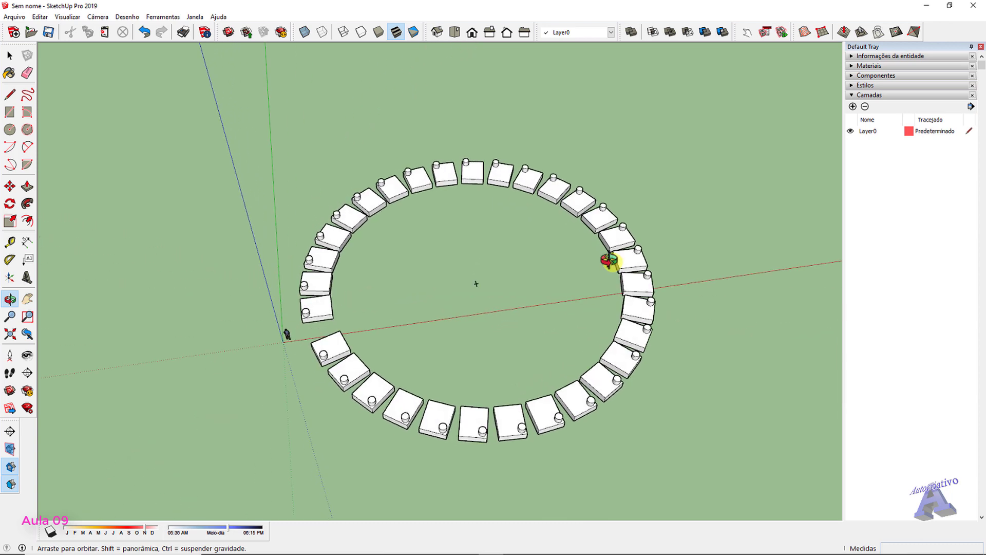
{"action": "scroll", "coordinate": [341, 315], "scroll_direction": "up", "scroll_amount": 2}
{"action": "middle_click_drag", "start_coordinate": [341, 314], "coordinate": [377, 204]}
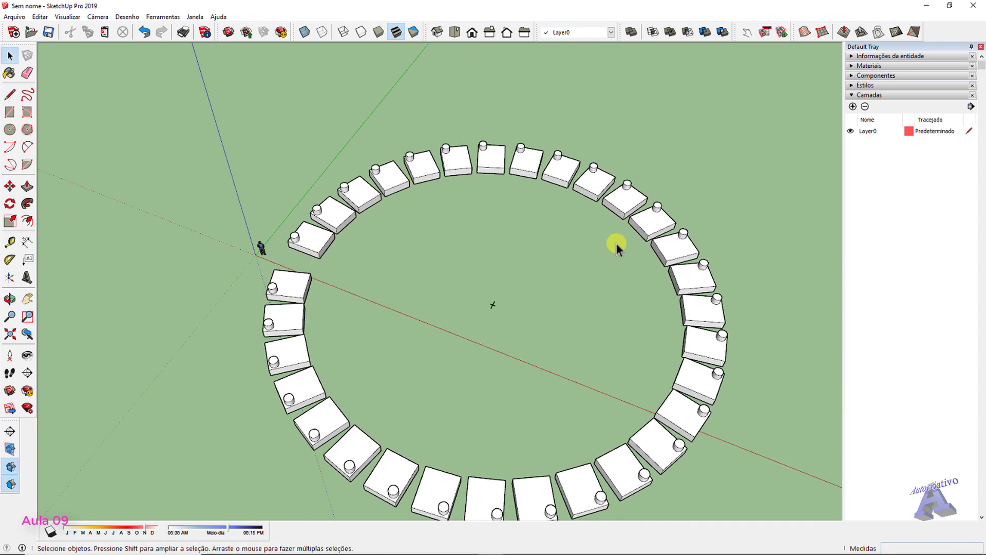
Undo the horizontal ring of copies, leaving only the original group and the cross
{"action": "key", "text": "ctrl+z"}
{"action": "scroll", "coordinate": [315, 261], "scroll_direction": "up", "scroll_amount": 3}
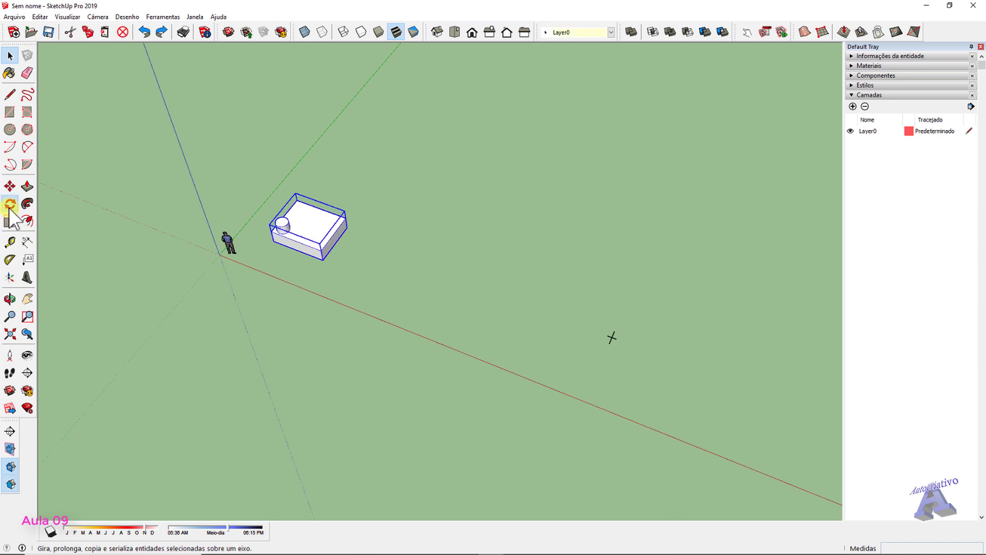
With the Rotate tool at the cross's center, cycle the protractor's plane lock through the green, blue and red axes
{"action": "left_click", "coordinate": [10, 299]}
{"action": "mouse_move", "coordinate": [513, 359]}
{"action": "left_mouse_down"}
{"action": "mouse_move", "coordinate": [590, 364]}
{"action": "mouse_move", "coordinate": [497, 365]}
{"action": "left_mouse_up"}
{"action": "key", "text": "q"}
{"action": "middle_click_drag", "start_coordinate": [497, 365], "coordinate": [436, 187]}
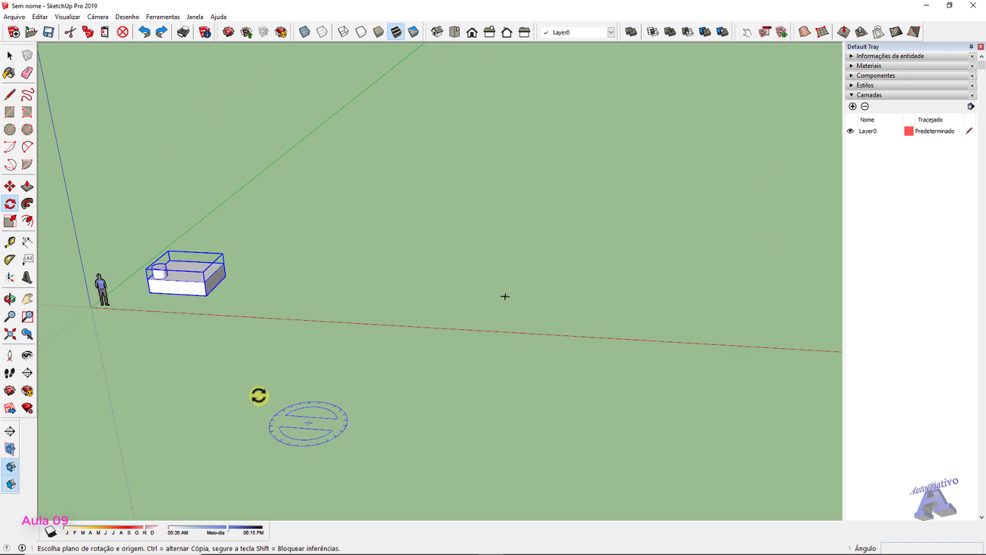
{"action": "middle_click_drag", "start_coordinate": [526, 174], "coordinate": [466, 322], "text": "shift"}
{"action": "scroll", "coordinate": [457, 323], "scroll_direction": "up", "scroll_amount": 2}
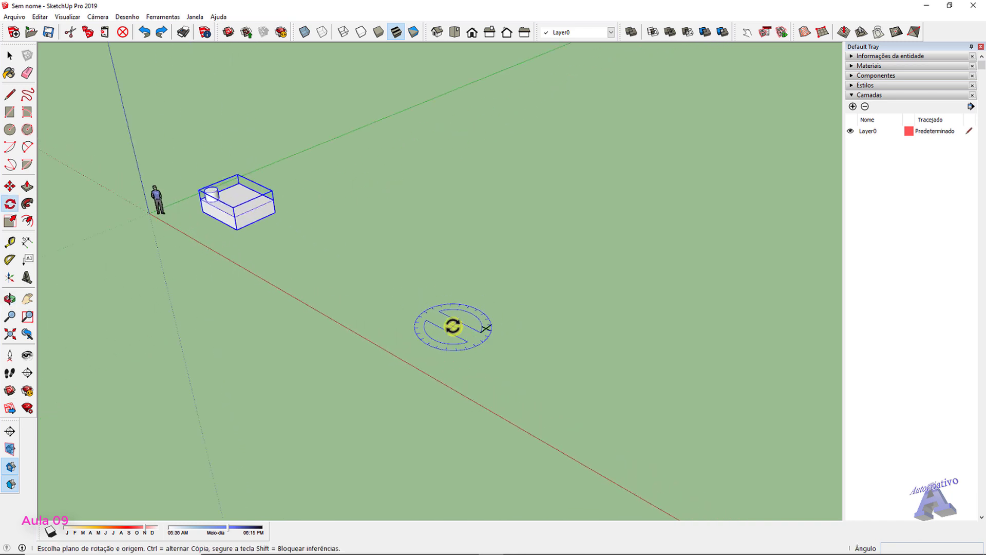
{"action": "scroll", "coordinate": [446, 325], "scroll_direction": "up", "scroll_amount": 1}
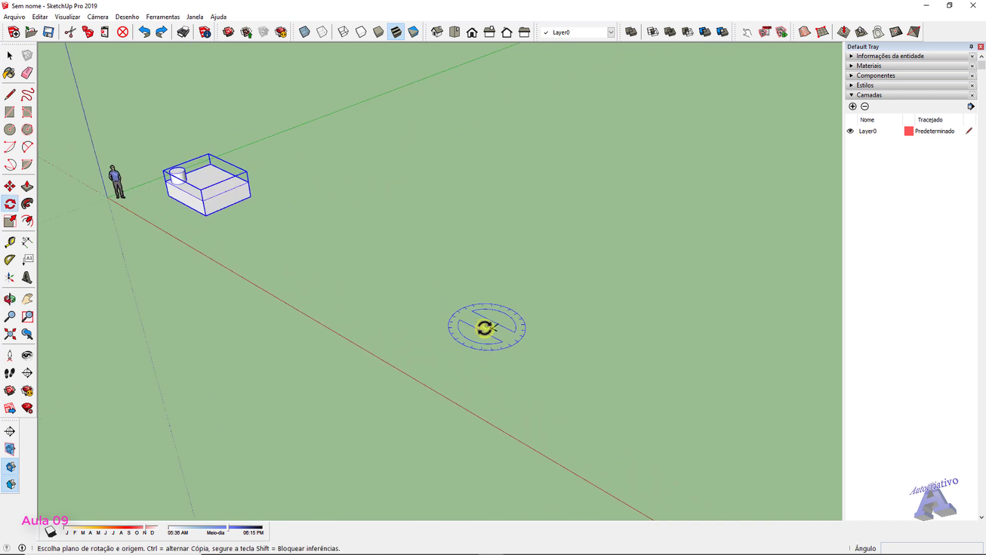
{"action": "scroll", "coordinate": [488, 328], "scroll_direction": "up", "scroll_amount": 3}
{"action": "scroll", "coordinate": [494, 328], "scroll_direction": "up", "scroll_amount": 1}
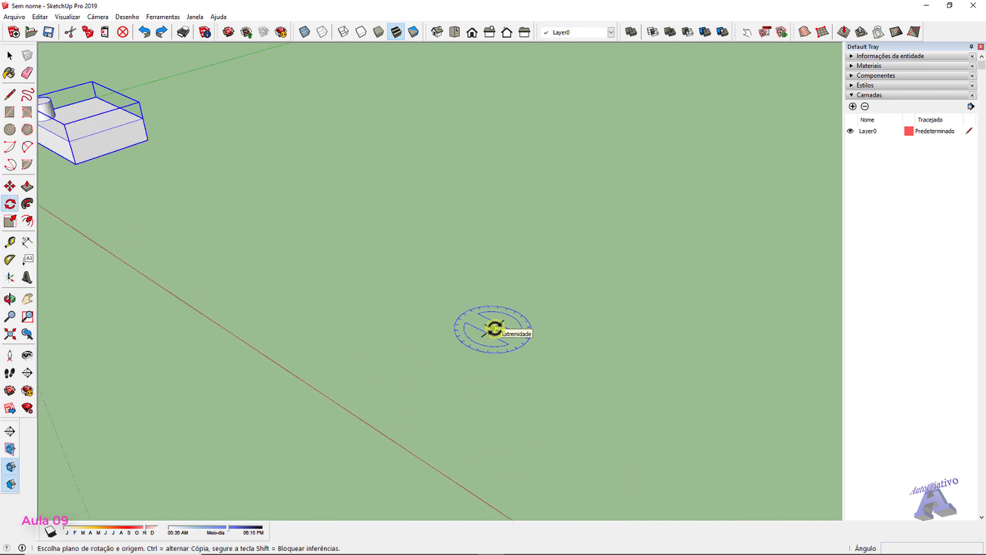
{"action": "middle_click_drag", "start_coordinate": [495, 328], "coordinate": [562, 292]}
{"action": "scroll", "coordinate": [555, 295], "scroll_direction": "down", "scroll_amount": 4}
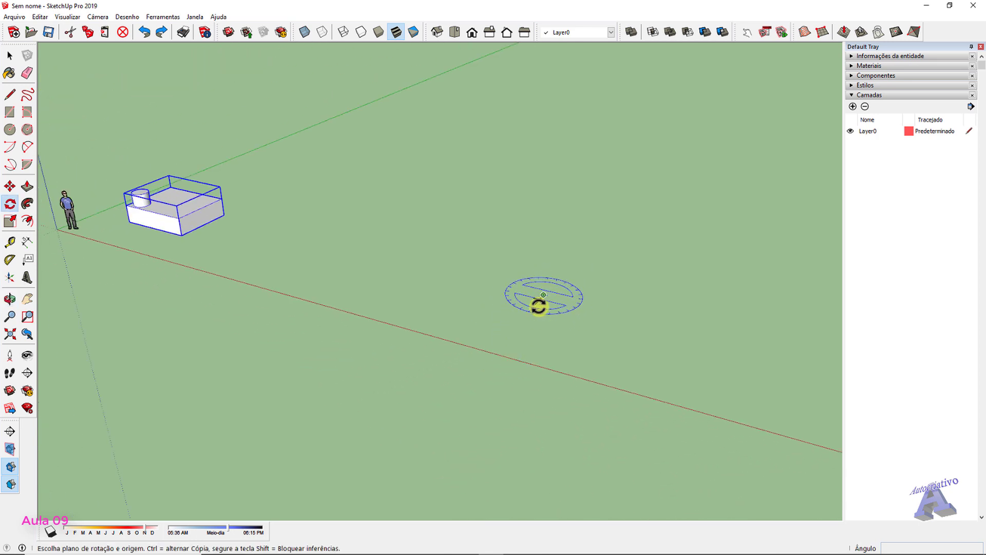
{"action": "scroll", "coordinate": [534, 304], "scroll_direction": "up", "scroll_amount": 1}
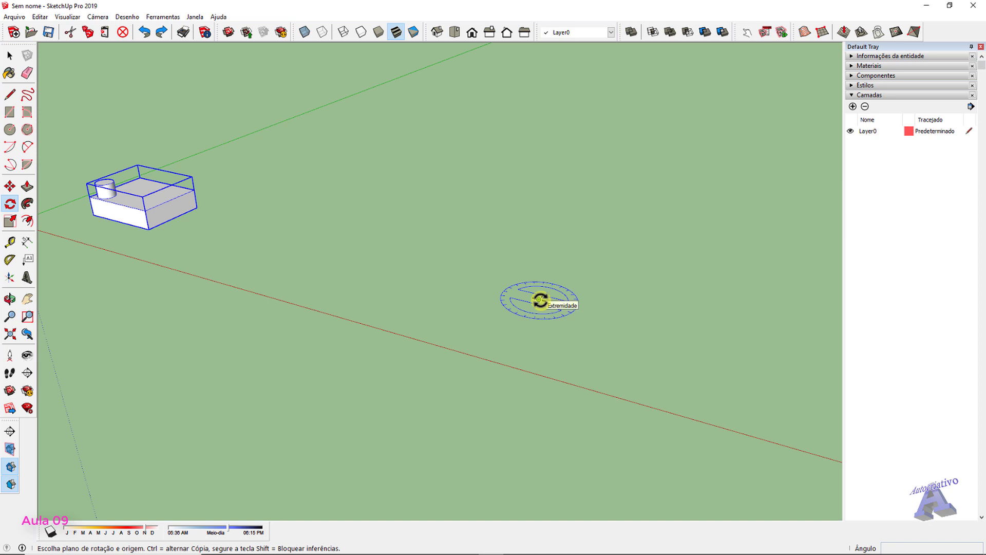
{"action": "key", "text": "Left"}
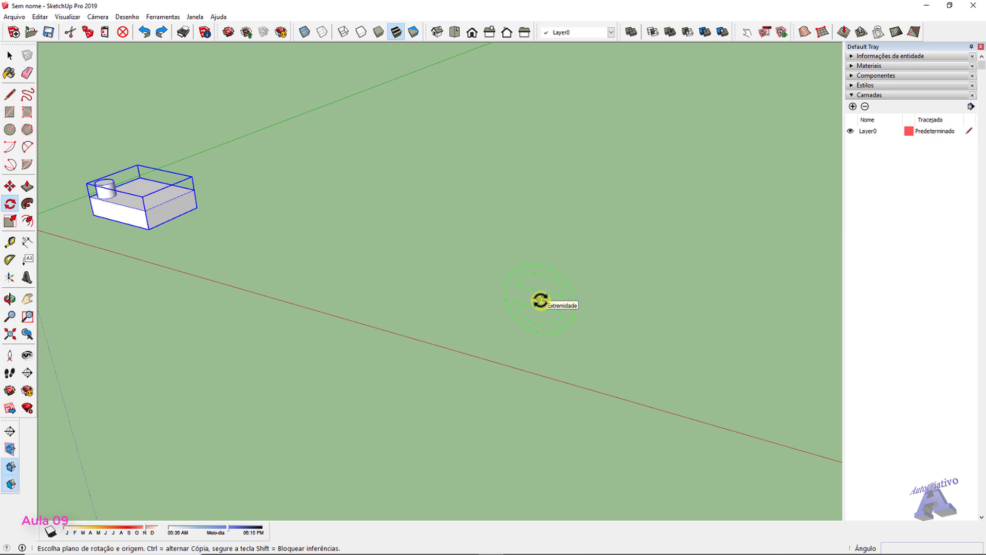
{"action": "key", "text": "Up"}
{"action": "key", "text": "Right"}
{"action": "key", "text": "Left"}
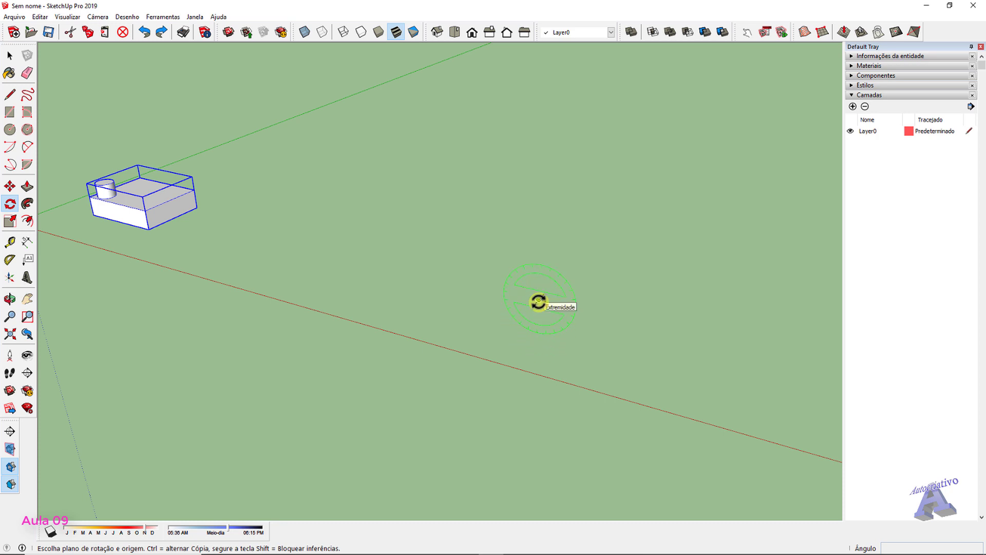
{"action": "key", "text": "Right"}
{"action": "key", "text": "Up"}
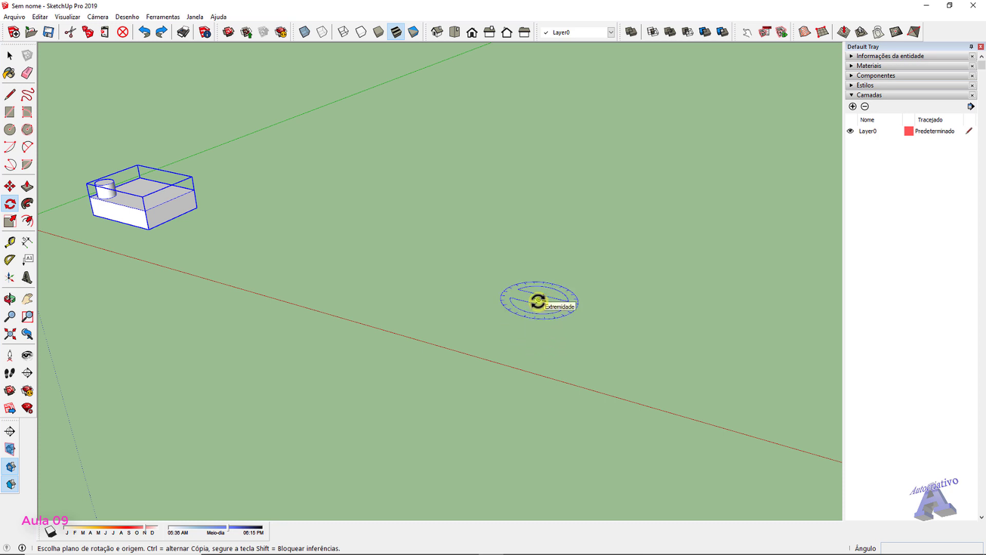
Lock rotation to the green axis and rotate a copy of the group about 8 degrees upward around the cross's center
{"action": "scroll", "coordinate": [537, 301], "scroll_direction": "down", "scroll_amount": 2}
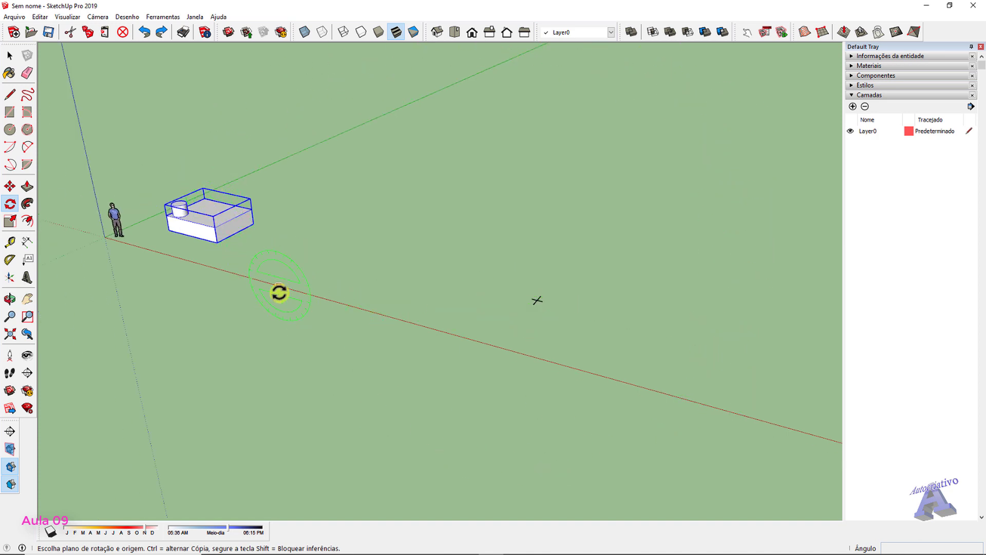
{"action": "middle_click_drag", "start_coordinate": [279, 293], "coordinate": [227, 249]}
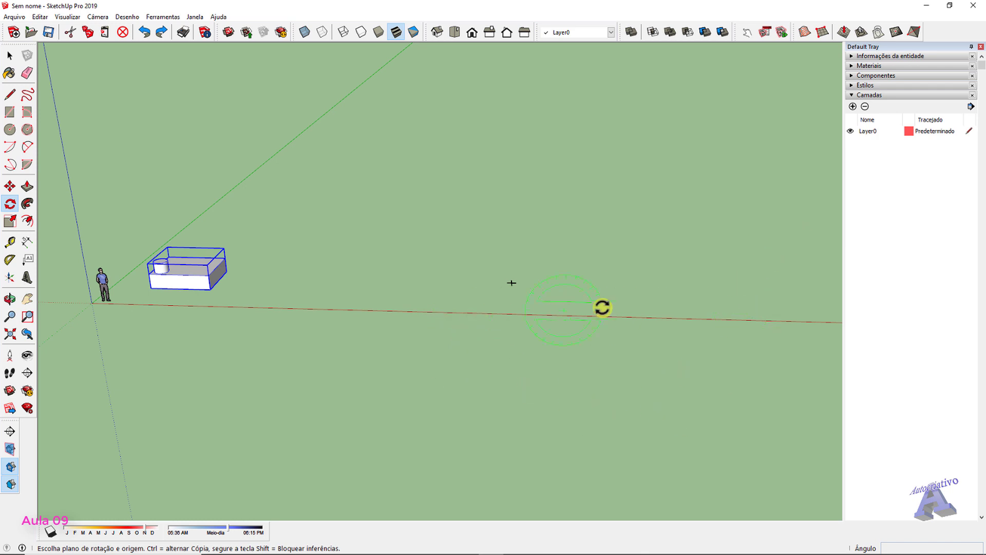
{"action": "middle_click_drag", "start_coordinate": [602, 307], "coordinate": [380, 300]}
{"action": "scroll", "coordinate": [454, 301], "scroll_direction": "down", "scroll_amount": 2}
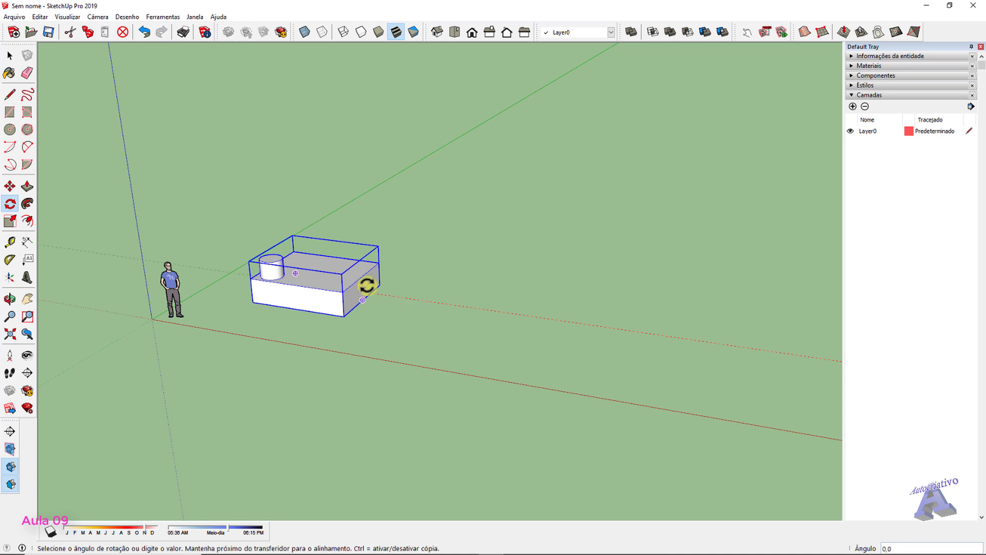
{"action": "scroll", "coordinate": [376, 236], "scroll_direction": "down", "scroll_amount": 3}
{"action": "middle_click_drag", "start_coordinate": [377, 235], "coordinate": [407, 232]}
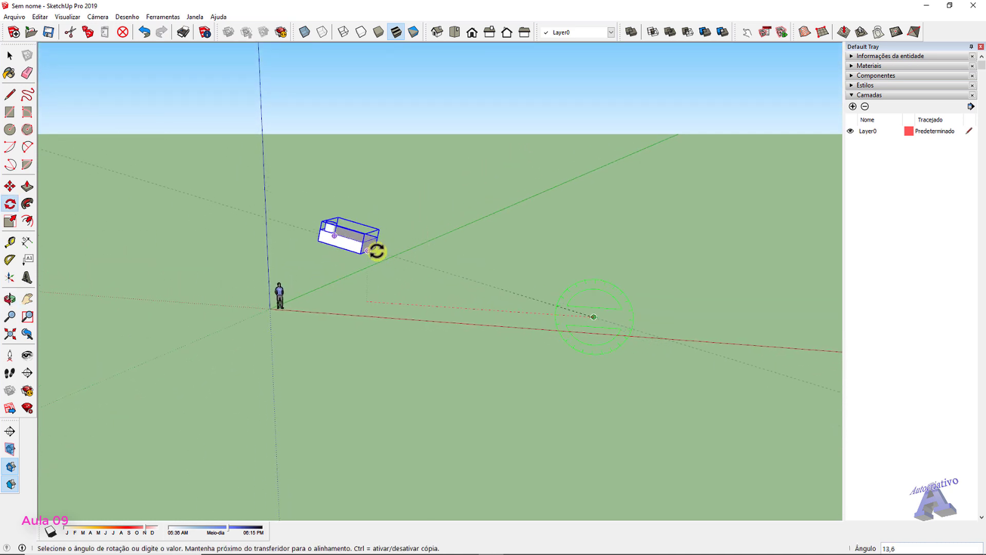
{"action": "key", "text": "ctrl"}
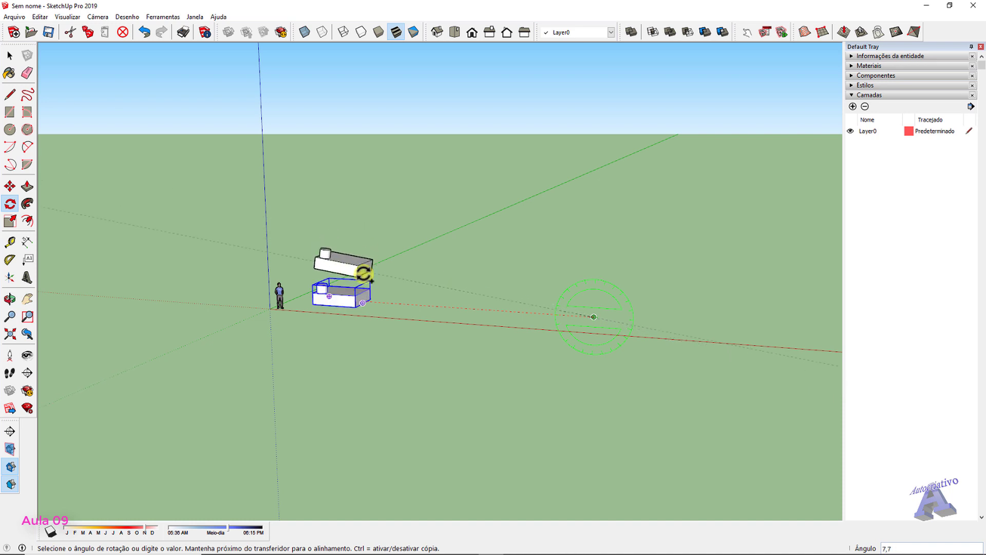
{"action": "scroll", "coordinate": [363, 269], "scroll_direction": "up", "scroll_amount": 1}
{"action": "left_click", "coordinate": [365, 272]}
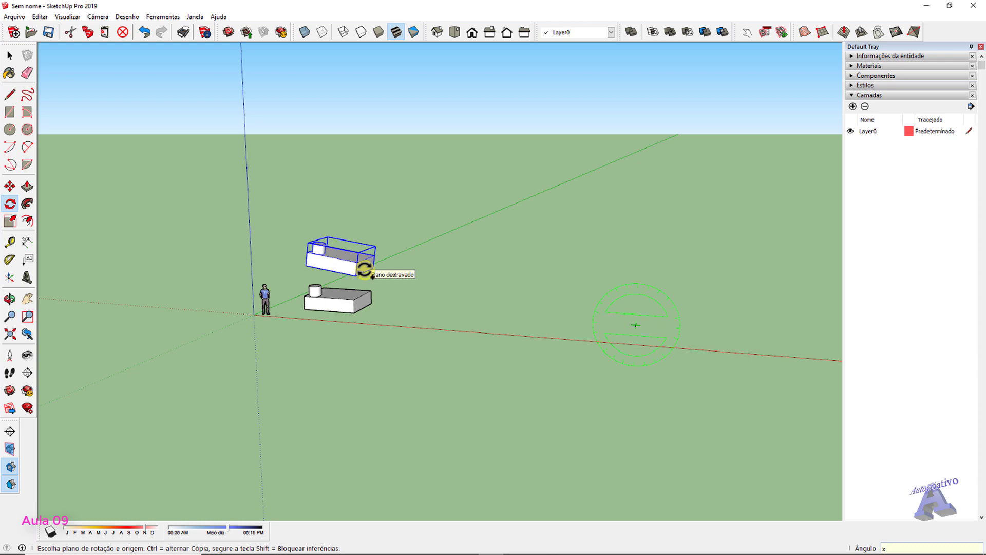
Multiply the upward-rotated copy into 25 copies, forming a vertical arch over the cross
{"action": "key", "text": "Return"}
{"action": "scroll", "coordinate": [365, 270], "scroll_direction": "down", "scroll_amount": 3}
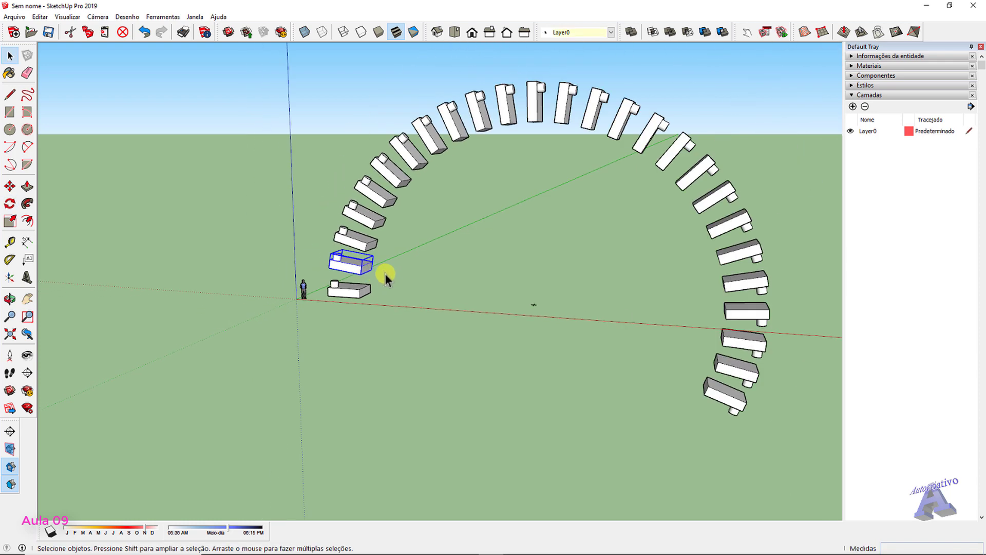
{"action": "middle_click_drag", "start_coordinate": [385, 275], "coordinate": [291, 366]}
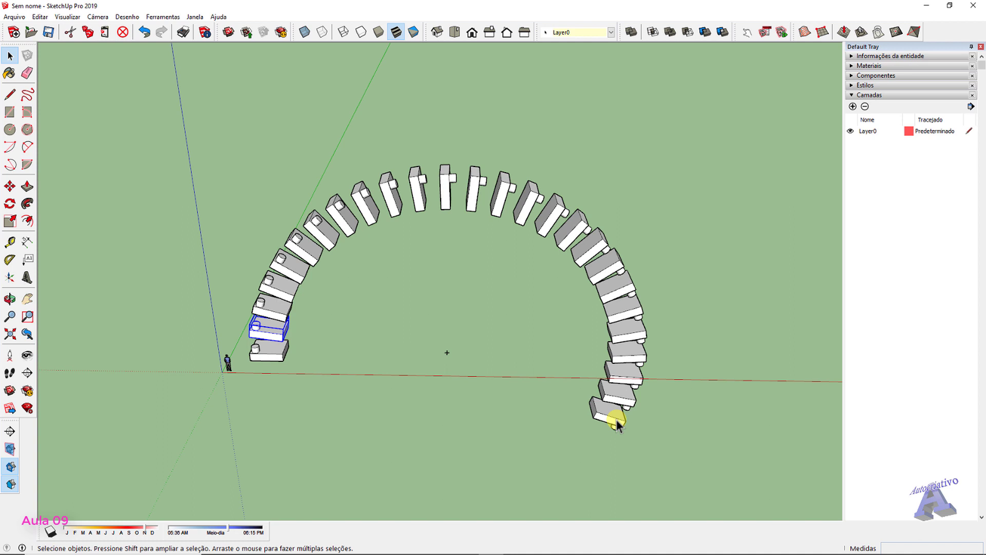
Undo the vertical arch of copies so only the original group and the cross remain
{"action": "key", "text": "ctrl+z"}
{"action": "scroll", "coordinate": [495, 452], "scroll_direction": "down", "scroll_amount": 3}
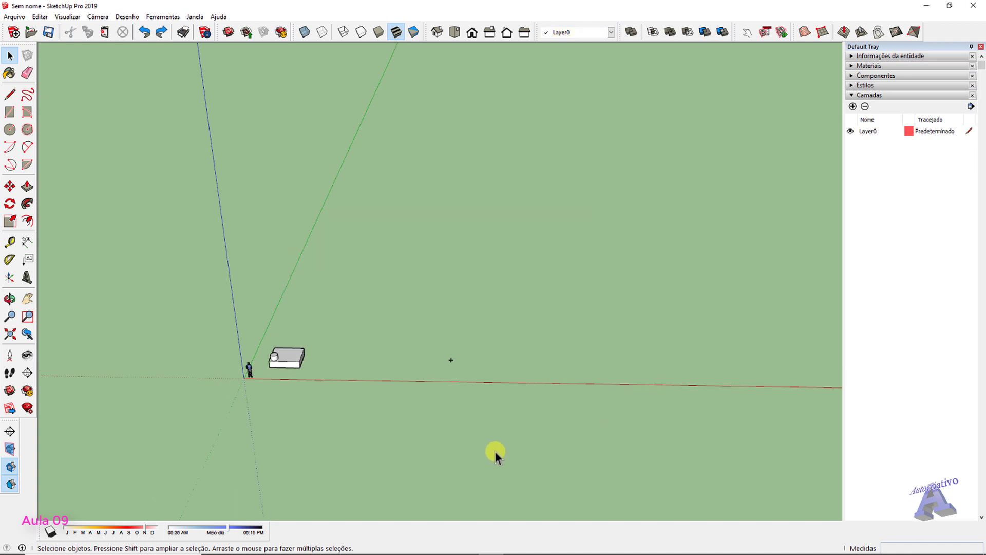
{"action": "scroll", "coordinate": [411, 370], "scroll_direction": "up", "scroll_amount": 5}
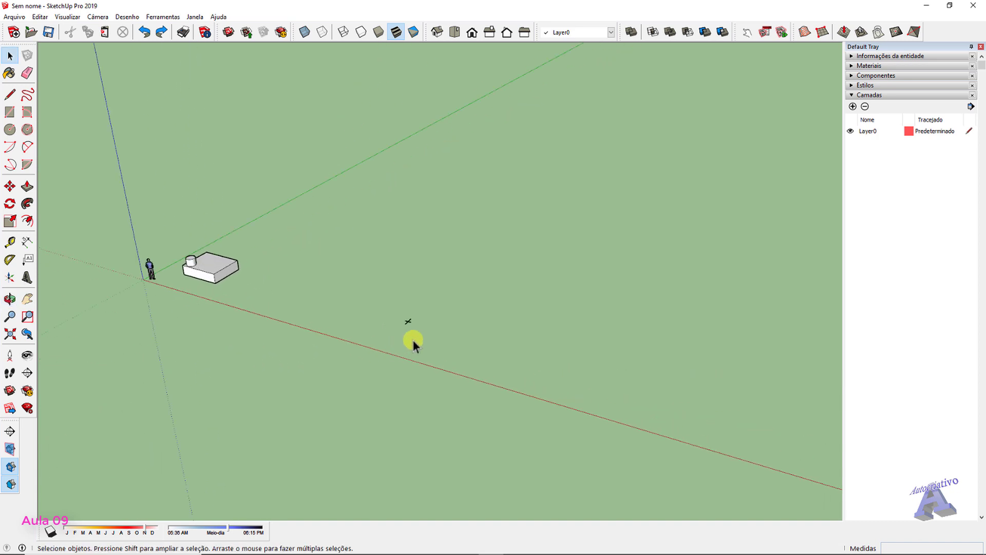
{"action": "middle_click_drag", "start_coordinate": [211, 311], "coordinate": [308, 330]}
{"action": "scroll", "coordinate": [300, 290], "scroll_direction": "up", "scroll_amount": 2}
{"action": "scroll", "coordinate": [295, 288], "scroll_direction": "up", "scroll_amount": 2}
{"action": "middle_click_drag", "start_coordinate": [293, 286], "coordinate": [431, 314]}
{"action": "scroll", "coordinate": [428, 316], "scroll_direction": "up", "scroll_amount": 3}
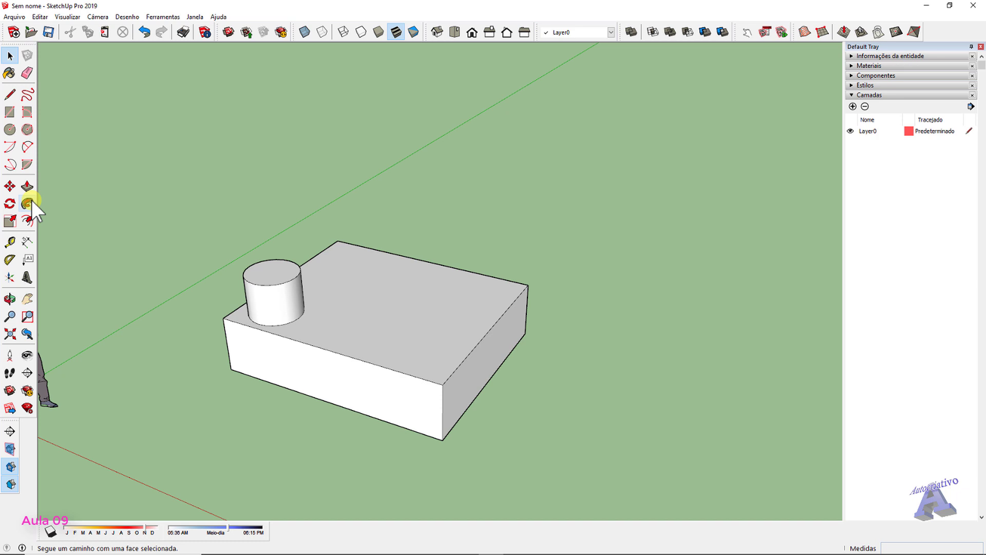
{"action": "key", "text": "space"}
Draw a small upright rectangle about 0.35 m high on the ground beside the box with the Rotated Rectangle tool
{"action": "scroll", "coordinate": [91, 205], "scroll_direction": "down", "scroll_amount": 3}
{"action": "middle_click_drag", "start_coordinate": [458, 295], "coordinate": [443, 366]}
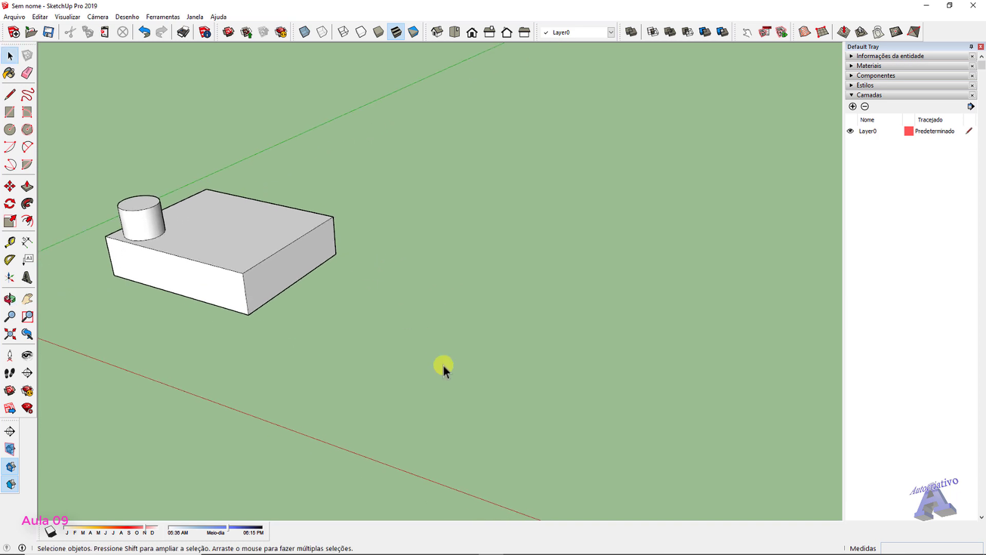
{"action": "left_click", "coordinate": [27, 112]}
{"action": "left_click", "coordinate": [385, 334]}
{"action": "left_click", "coordinate": [417, 339]}
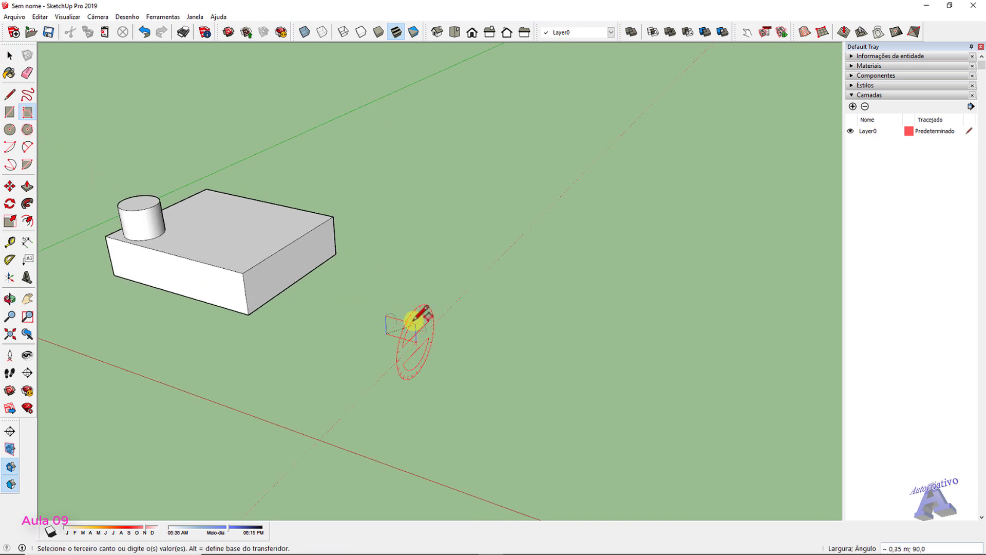
{"action": "left_click", "coordinate": [414, 314]}
{"action": "scroll", "coordinate": [406, 329], "scroll_direction": "up", "scroll_amount": 2}
{"action": "middle_click_drag", "start_coordinate": [405, 329], "coordinate": [34, 189]}
{"action": "key", "text": "space"}
Draw a 3-point arc of about 145 degrees on the ground, starting from the small rectangle's bottom corner
{"action": "left_click", "coordinate": [10, 165]}
{"action": "middle_click_drag", "start_coordinate": [401, 334], "coordinate": [297, 311]}
{"action": "left_click", "coordinate": [299, 312]}
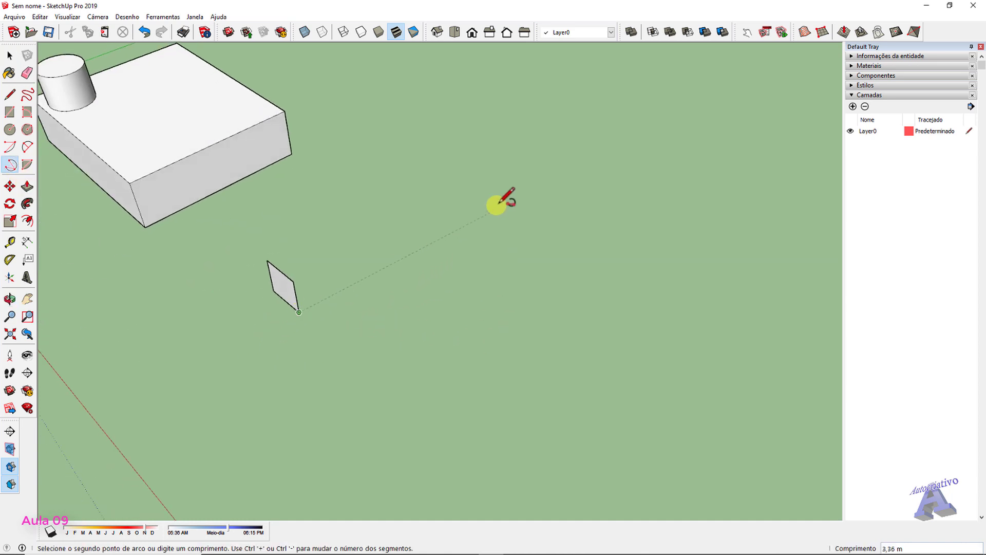
{"action": "left_click", "coordinate": [485, 170]}
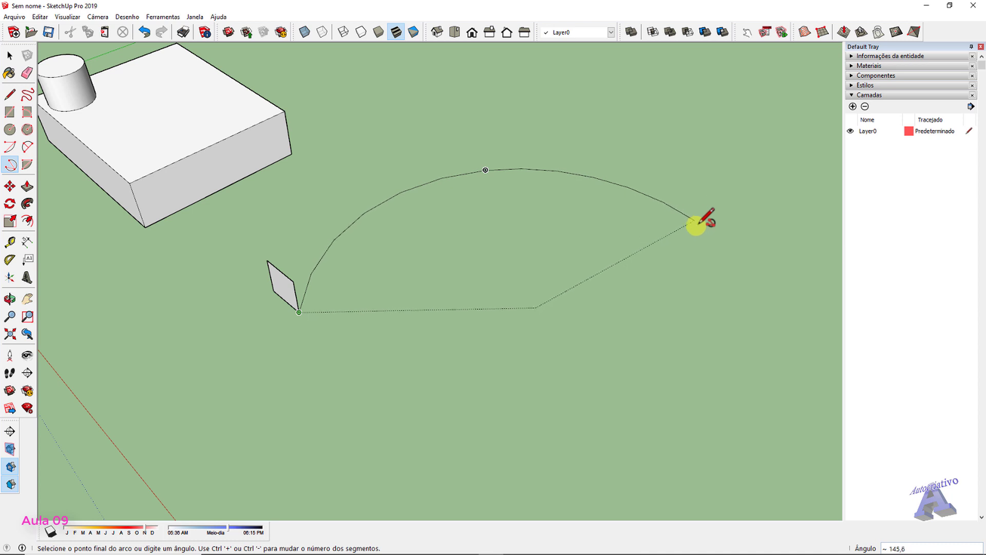
{"action": "left_click", "coordinate": [701, 241]}
{"action": "key", "text": "space"}
{"action": "scroll", "coordinate": [700, 236], "scroll_direction": "down", "scroll_amount": 3}
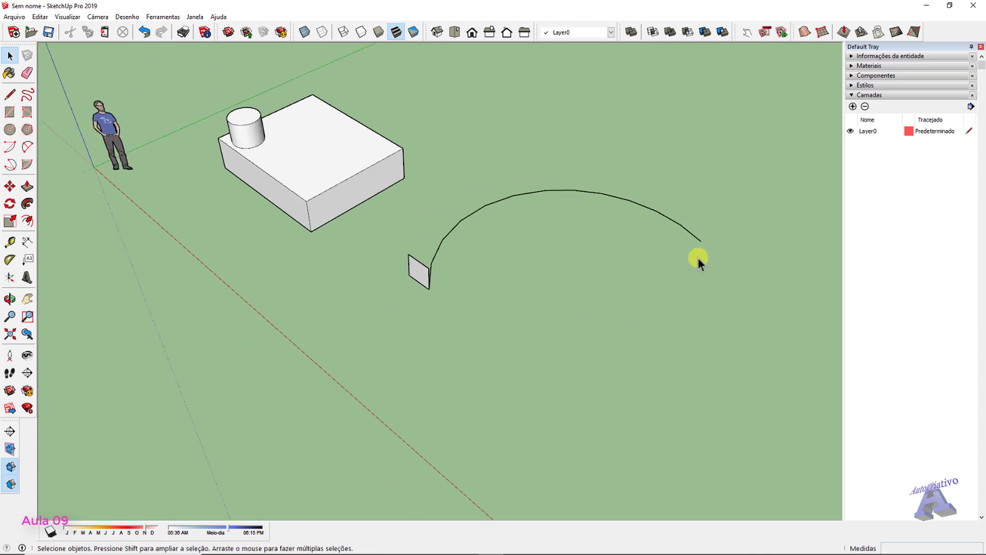
Draw a second, wider 3-point arc from the first arc's free end, curving the opposite way into an S-shaped path
{"action": "middle_click_drag", "start_coordinate": [698, 257], "coordinate": [479, 310]}
{"action": "left_click", "coordinate": [10, 165]}
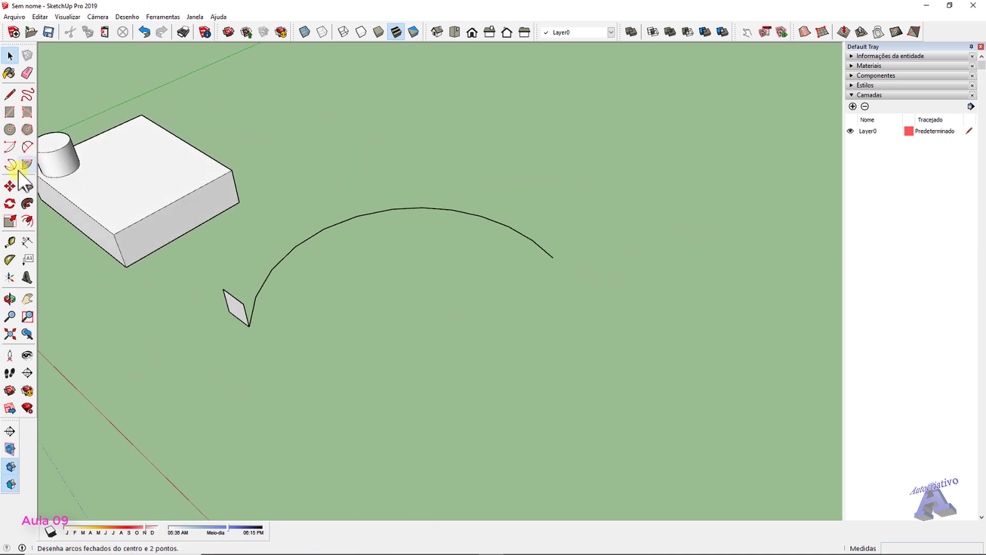
{"action": "left_click", "coordinate": [552, 257]}
{"action": "scroll", "coordinate": [652, 284], "scroll_direction": "down", "scroll_amount": 1}
{"action": "middle_click_drag", "start_coordinate": [652, 284], "coordinate": [456, 277], "text": "shift"}
{"action": "scroll", "coordinate": [522, 276], "scroll_direction": "down", "scroll_amount": 2}
{"action": "left_click", "coordinate": [604, 279]}
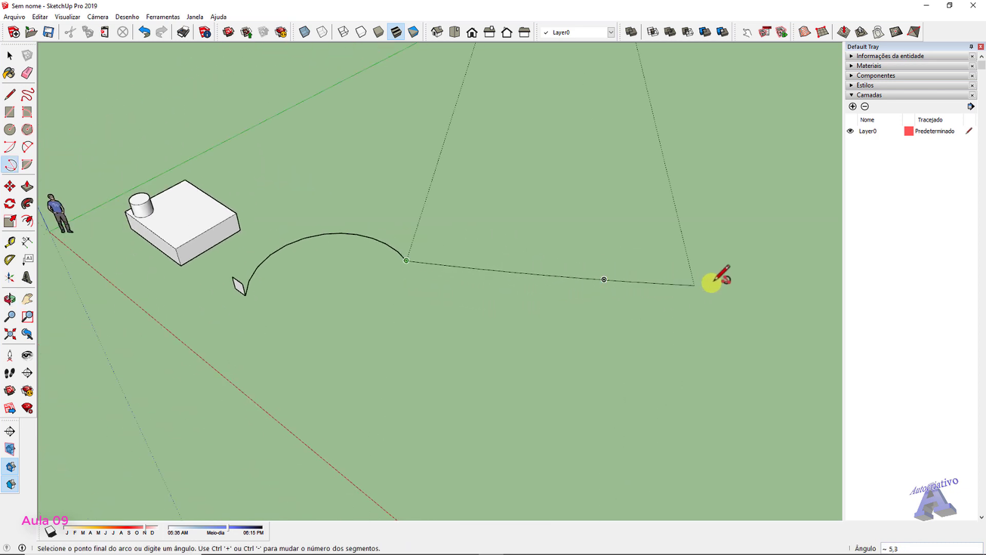
{"action": "left_click", "coordinate": [725, 225]}
{"action": "key", "text": "space"}
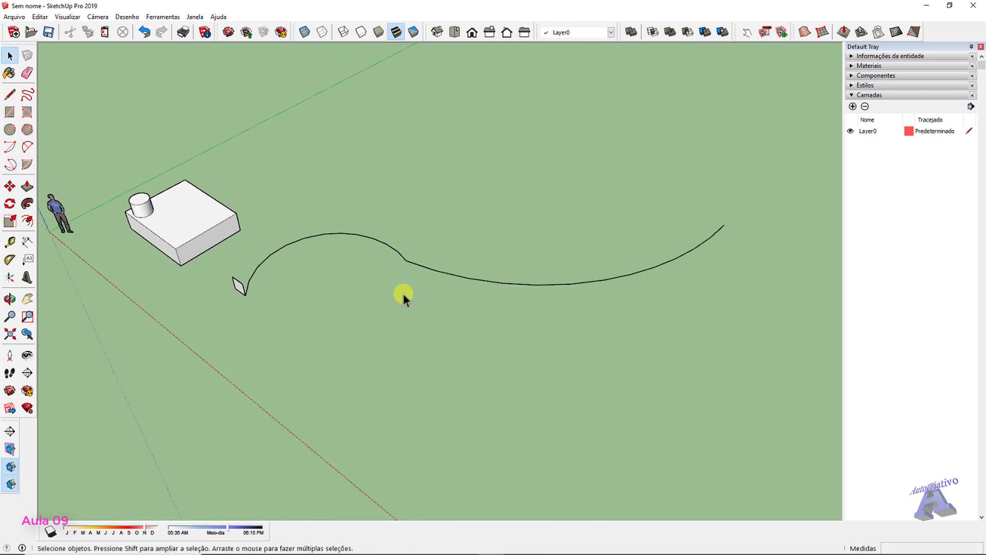
Select both arcs of the S-shaped path together, leaving the small rectangle unselected
{"action": "middle_click_drag", "start_coordinate": [406, 295], "coordinate": [488, 260]}
{"action": "scroll", "coordinate": [358, 284], "scroll_direction": "up", "scroll_amount": 2}
{"action": "middle_click_drag", "start_coordinate": [359, 284], "coordinate": [327, 293], "text": "shift"}
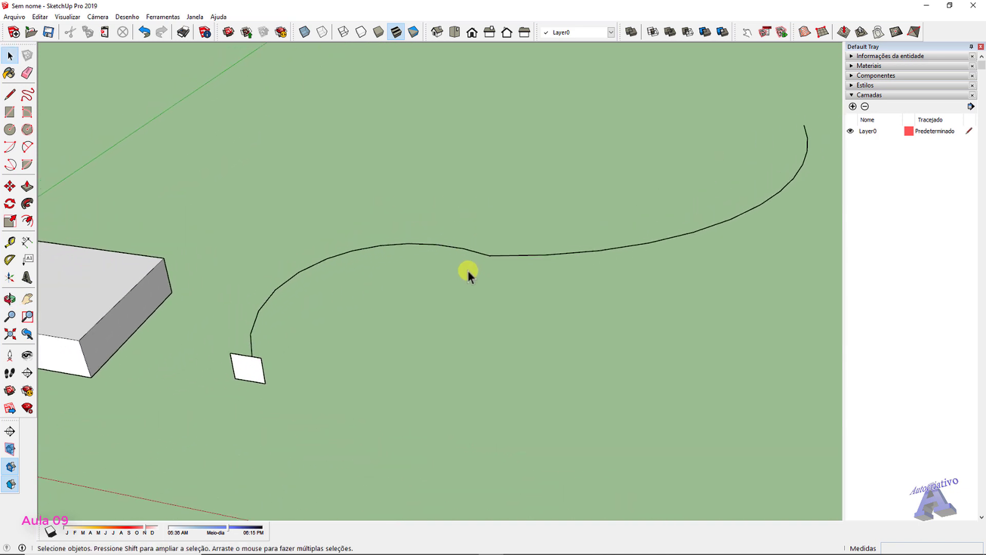
{"action": "middle_click_drag", "start_coordinate": [469, 270], "coordinate": [276, 267]}
{"action": "scroll", "coordinate": [194, 319], "scroll_direction": "up", "scroll_amount": 1}
{"action": "scroll", "coordinate": [194, 310], "scroll_direction": "down", "scroll_amount": 2}
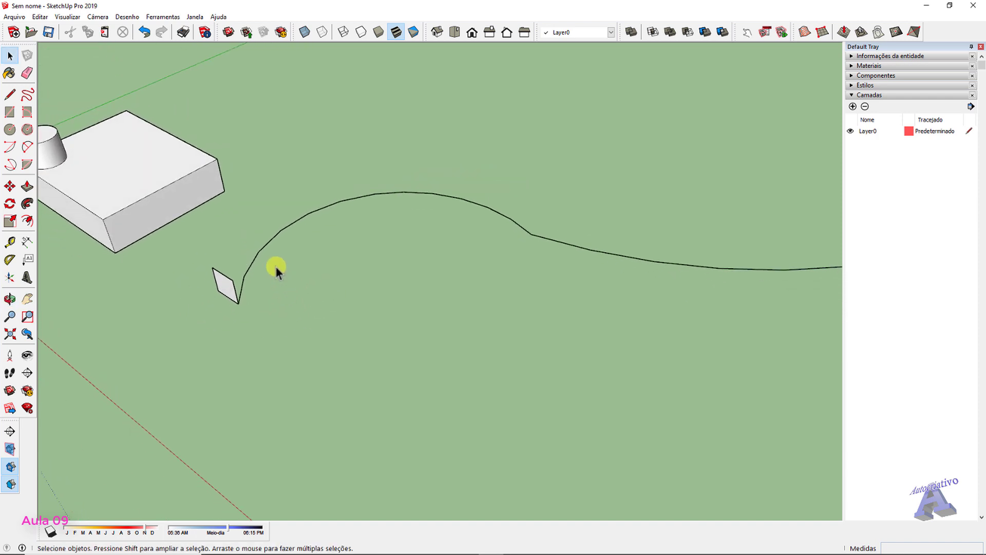
{"action": "left_click", "coordinate": [272, 238]}
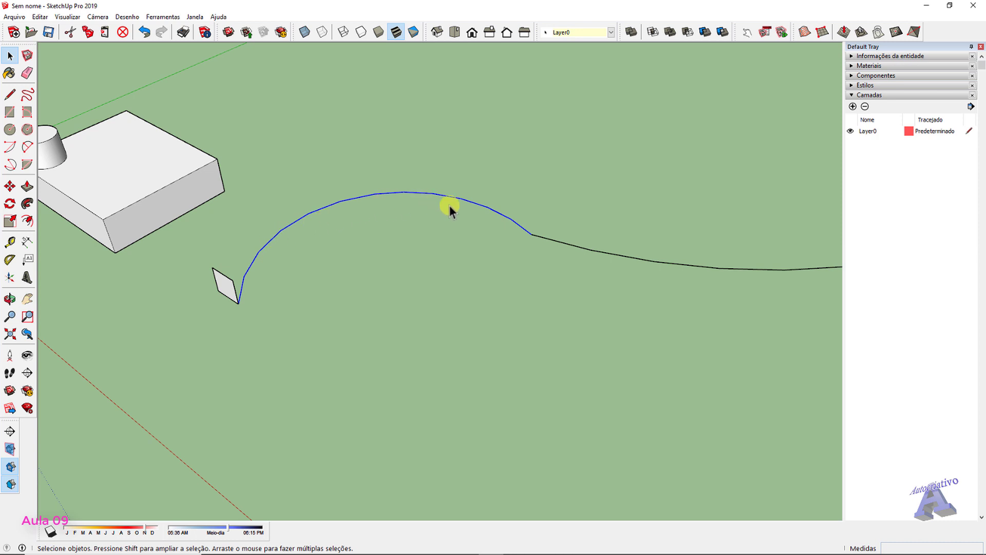
{"action": "middle_click_drag", "start_coordinate": [501, 276], "coordinate": [453, 233]}
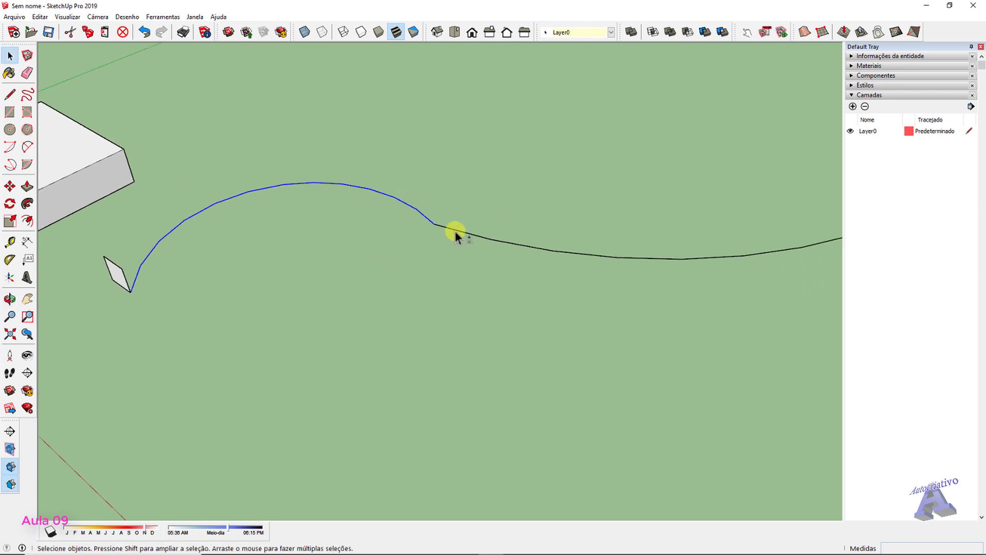
{"action": "left_click", "coordinate": [454, 230], "text": "shift"}
{"action": "scroll", "coordinate": [454, 231], "scroll_direction": "down", "scroll_amount": 3}
{"action": "middle_click_drag", "start_coordinate": [456, 275], "coordinate": [247, 260]}
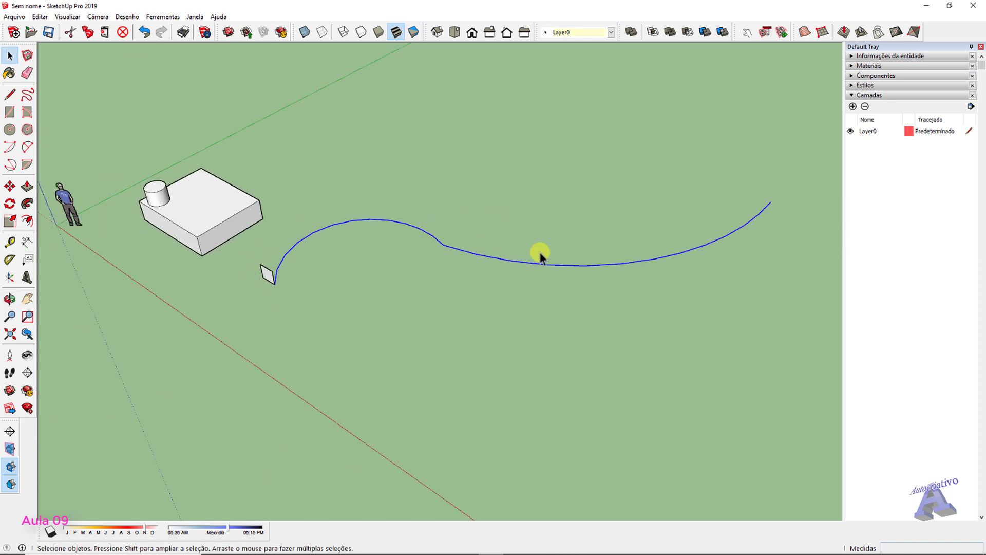
Sweep the small rectangular face along the S-shaped path with the Follow Me tool
{"action": "scroll", "coordinate": [324, 294], "scroll_direction": "up", "scroll_amount": 5}
{"action": "middle_click_drag", "start_coordinate": [297, 286], "coordinate": [385, 281]}
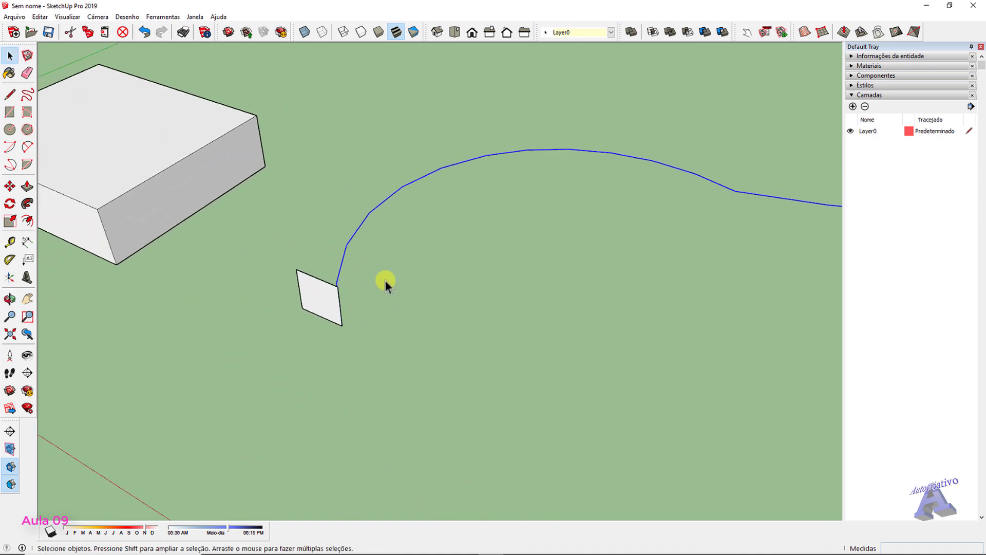
{"action": "left_click", "coordinate": [28, 204]}
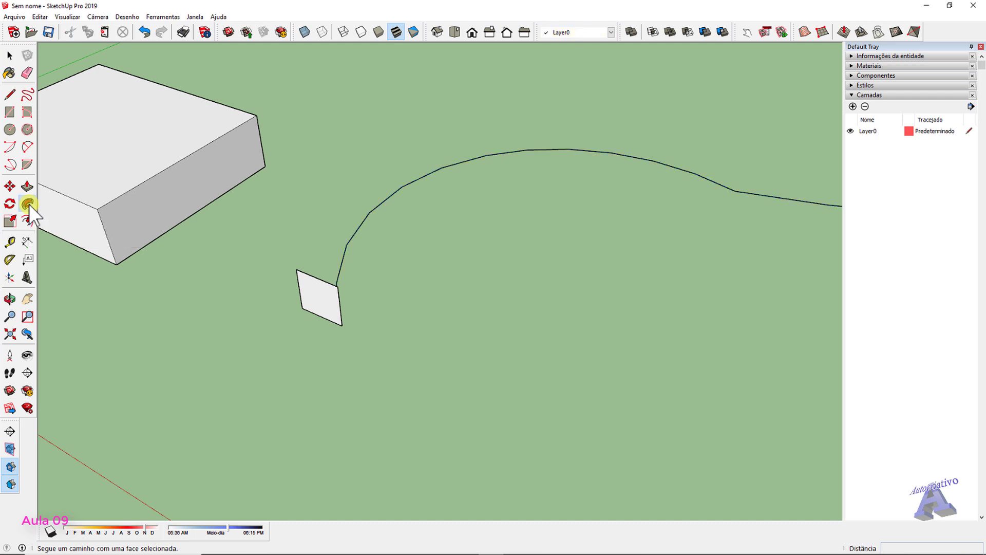
{"action": "scroll", "coordinate": [314, 304], "scroll_direction": "up", "scroll_amount": 2}
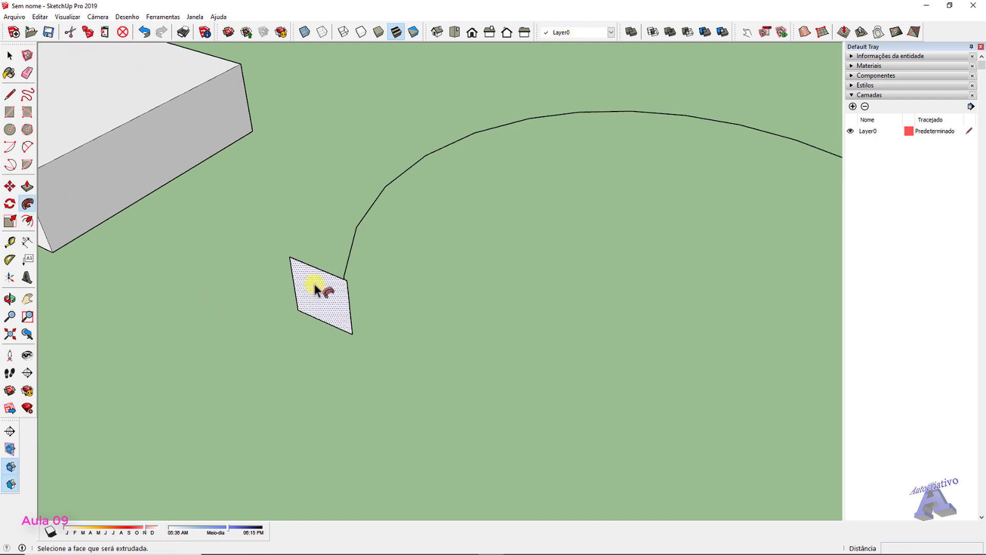
{"action": "scroll", "coordinate": [302, 297], "scroll_direction": "up", "scroll_amount": 2}
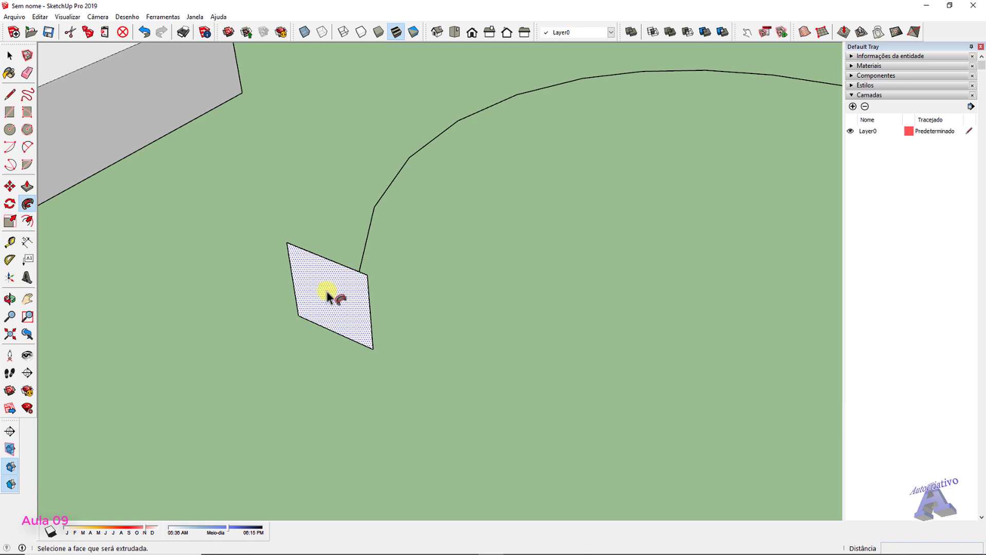
{"action": "left_click", "coordinate": [27, 204]}
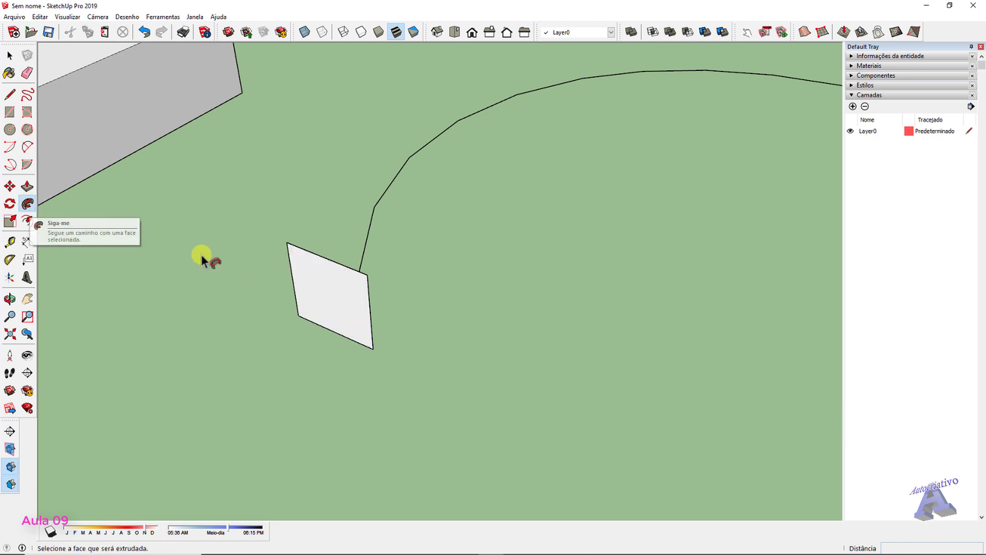
{"action": "left_click", "coordinate": [327, 298]}
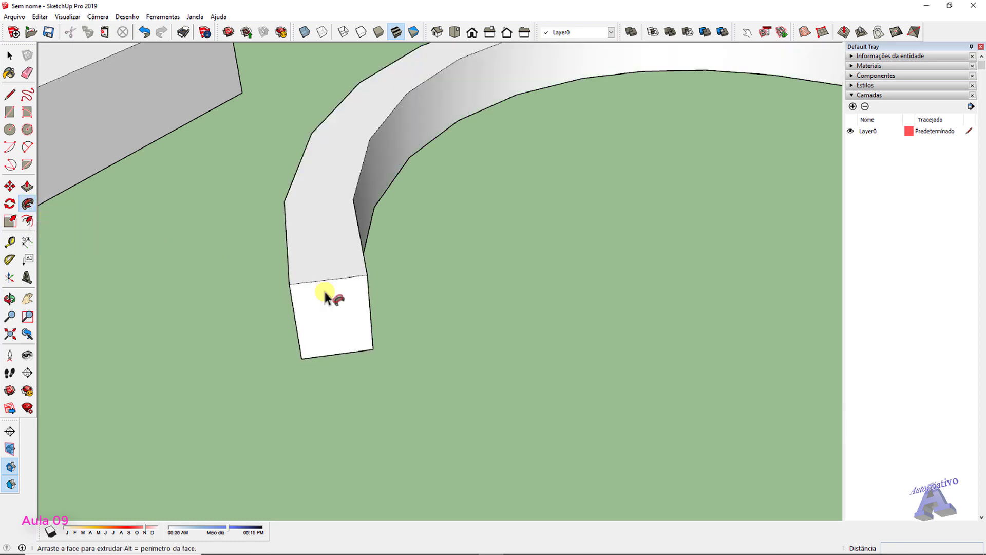
{"action": "scroll", "coordinate": [408, 300], "scroll_direction": "down", "scroll_amount": 4}
{"action": "key", "text": "space"}
{"action": "scroll", "coordinate": [442, 288], "scroll_direction": "down", "scroll_amount": 2}
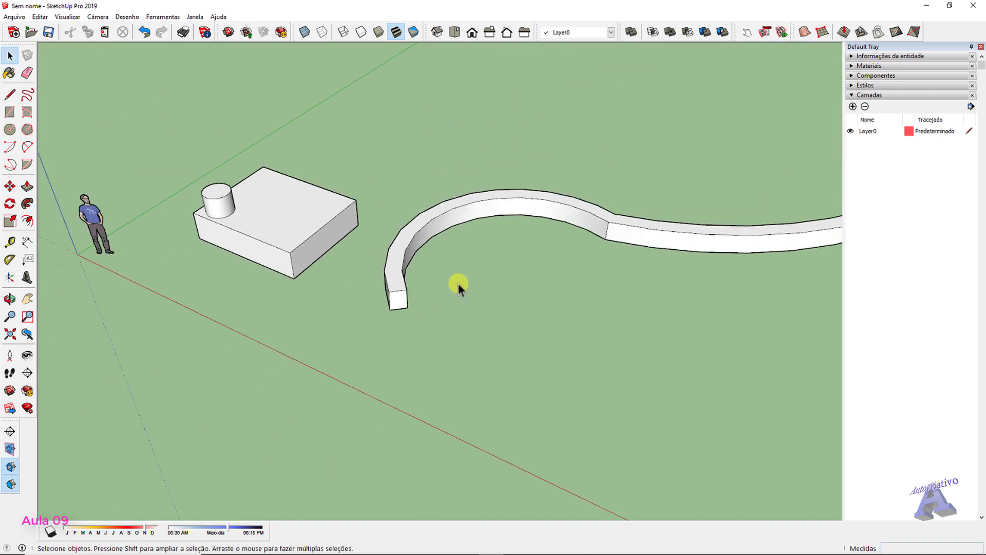
Examine the swept S-shaped solid from both ends and at the junction between its two arcs
{"action": "middle_click_drag", "start_coordinate": [458, 282], "coordinate": [510, 306]}
{"action": "scroll", "coordinate": [511, 306], "scroll_direction": "up", "scroll_amount": 3}
{"action": "scroll", "coordinate": [136, 314], "scroll_direction": "up", "scroll_amount": 3}
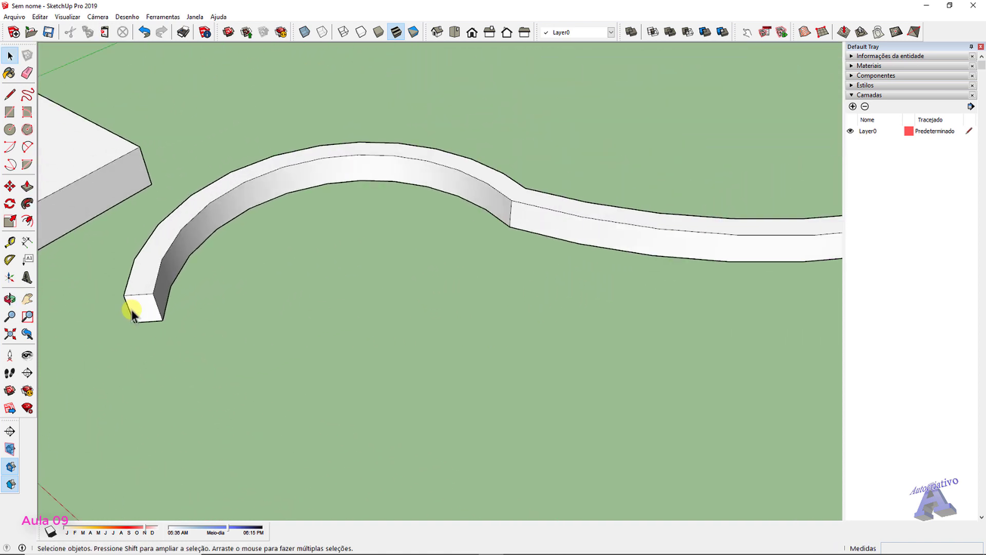
{"action": "middle_click_drag", "start_coordinate": [131, 310], "coordinate": [586, 266], "text": "shift"}
{"action": "scroll", "coordinate": [325, 291], "scroll_direction": "down", "scroll_amount": 2}
{"action": "key", "text": "space"}
{"action": "scroll", "coordinate": [588, 326], "scroll_direction": "up", "scroll_amount": 3}
{"action": "scroll", "coordinate": [588, 326], "scroll_direction": "down", "scroll_amount": 4}
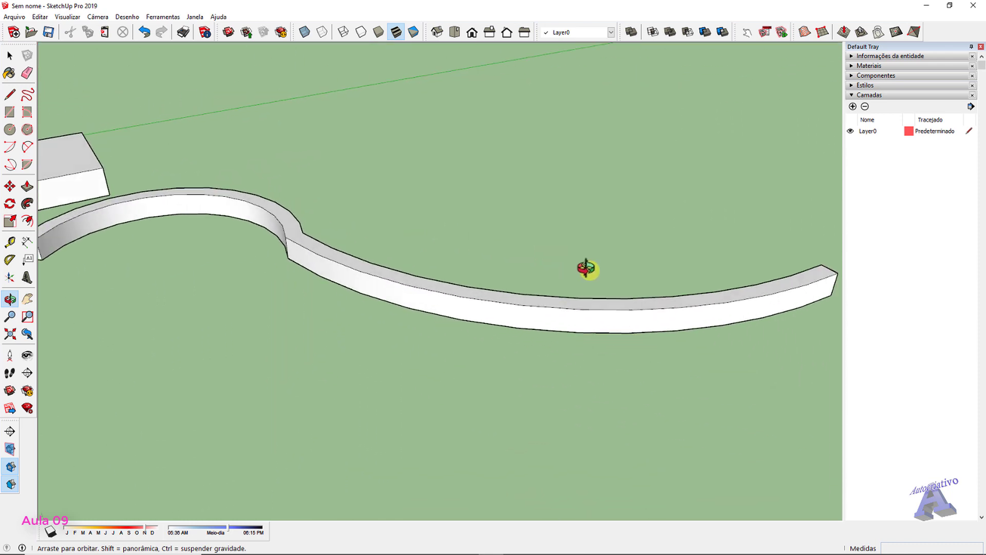
{"action": "middle_click_drag", "start_coordinate": [293, 293], "coordinate": [446, 337], "text": "shift"}
{"action": "middle_click_drag", "start_coordinate": [290, 324], "coordinate": [375, 326]}
Undo the Follow Me sweep and delete the second, wider arc of the path
{"action": "key", "text": "ctrl+z"}
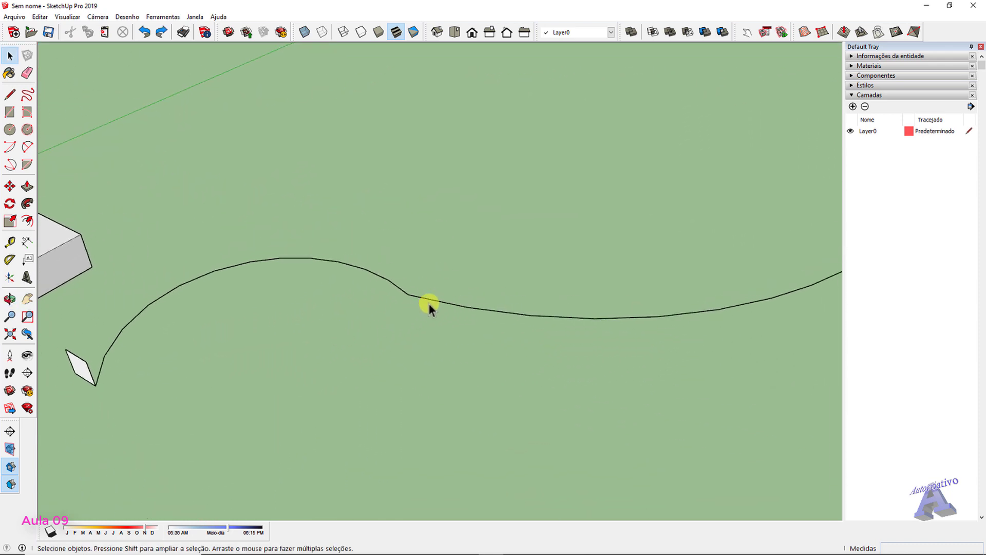
{"action": "left_click", "coordinate": [431, 301]}
{"action": "key", "text": "Delete"}
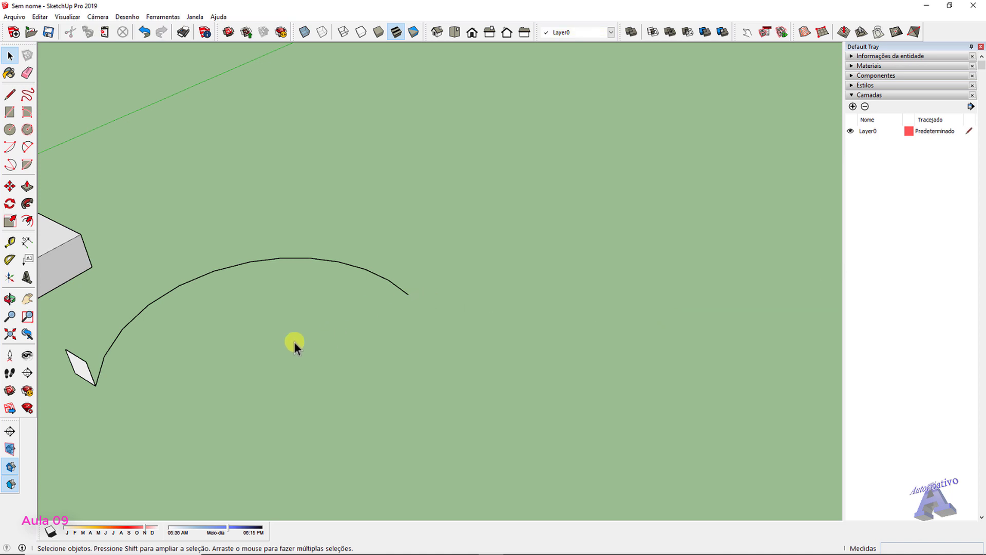
Draw a tight 3-point arc of about 260 degrees from the first arc's free end, curling back like a hook
{"action": "left_click", "coordinate": [10, 165]}
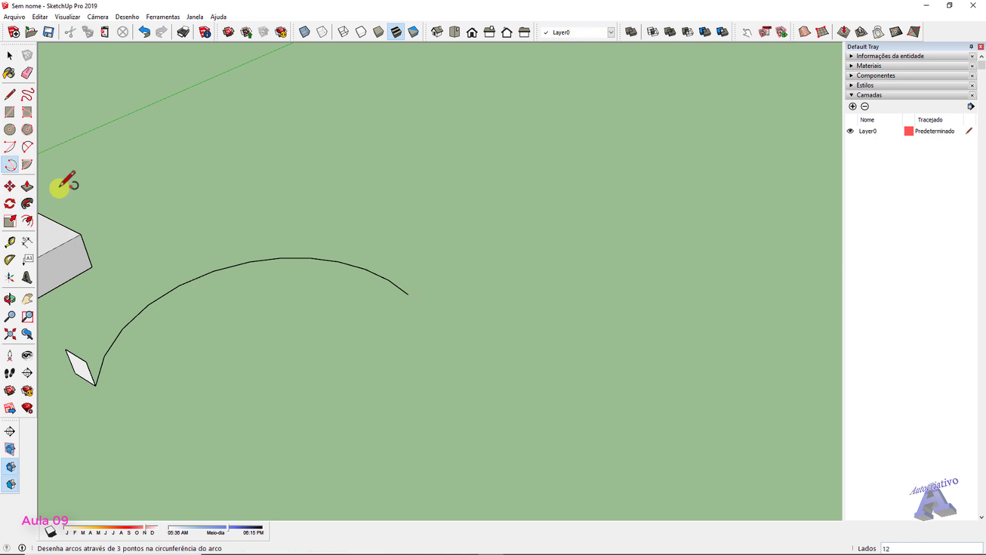
{"action": "left_click", "coordinate": [410, 295]}
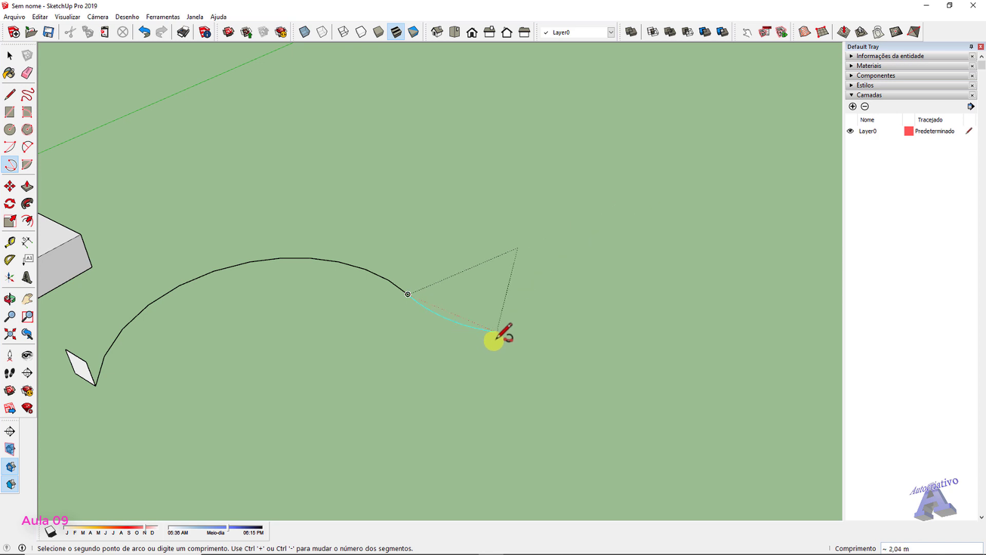
{"action": "scroll", "coordinate": [467, 318], "scroll_direction": "up", "scroll_amount": 2}
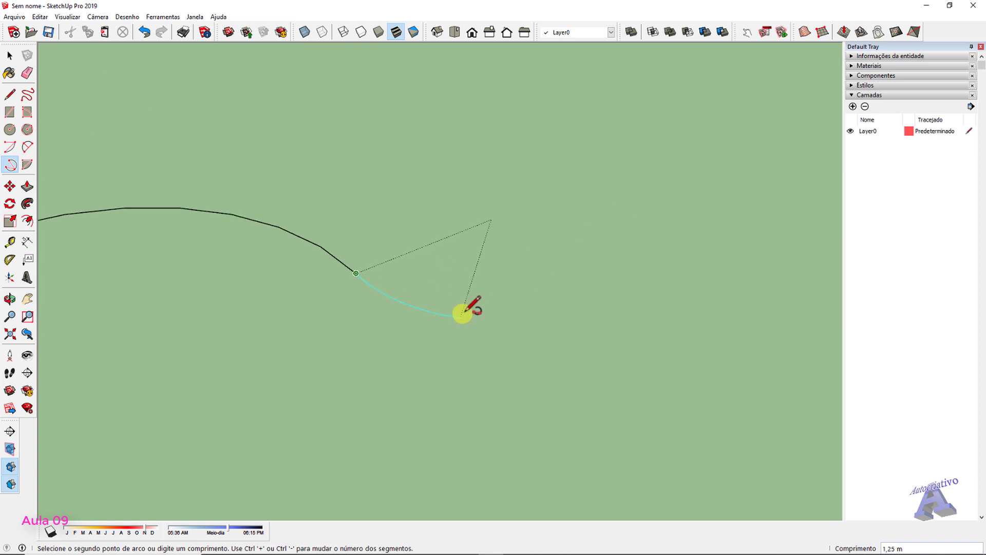
{"action": "left_click", "coordinate": [461, 316]}
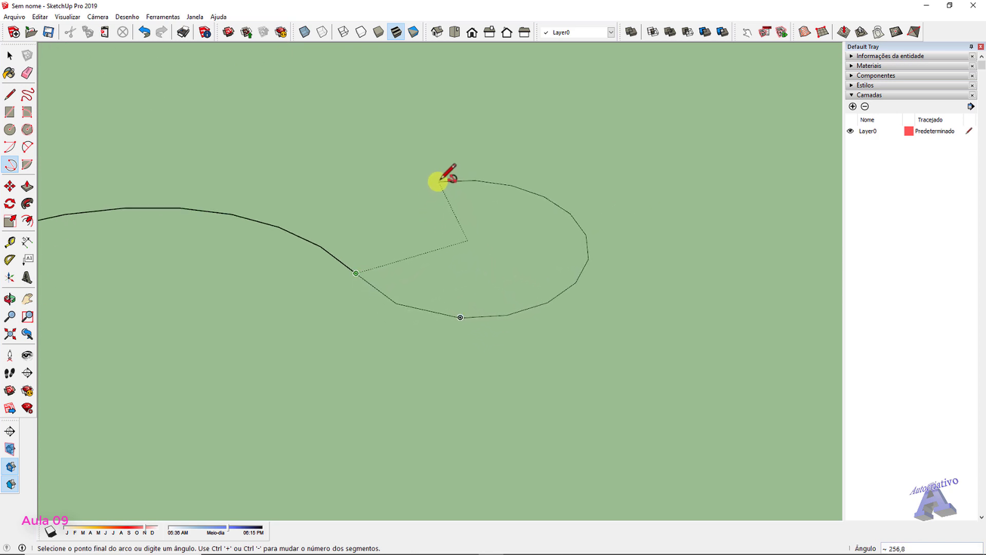
{"action": "left_click", "coordinate": [412, 185]}
{"action": "key", "text": "space"}
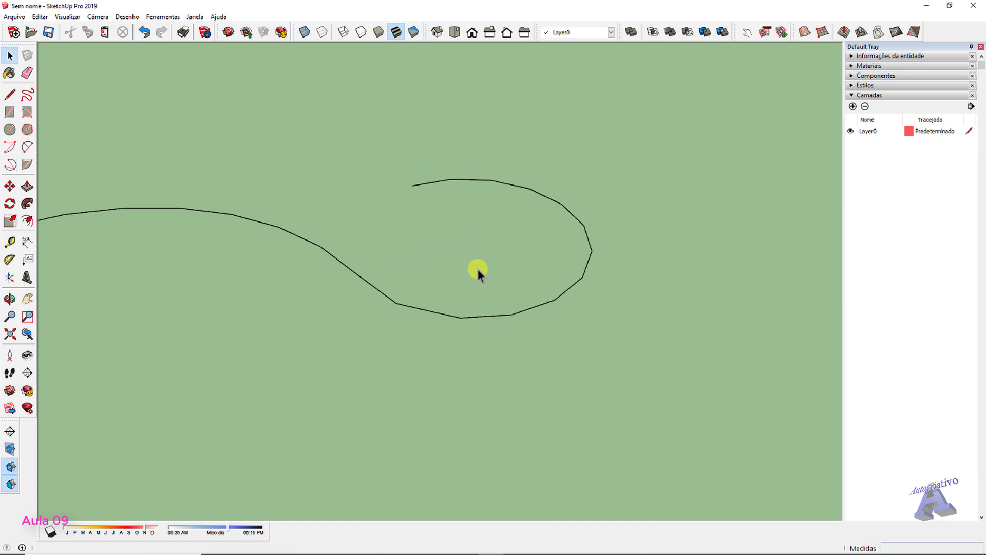
{"action": "scroll", "coordinate": [478, 270], "scroll_direction": "down", "scroll_amount": 5}
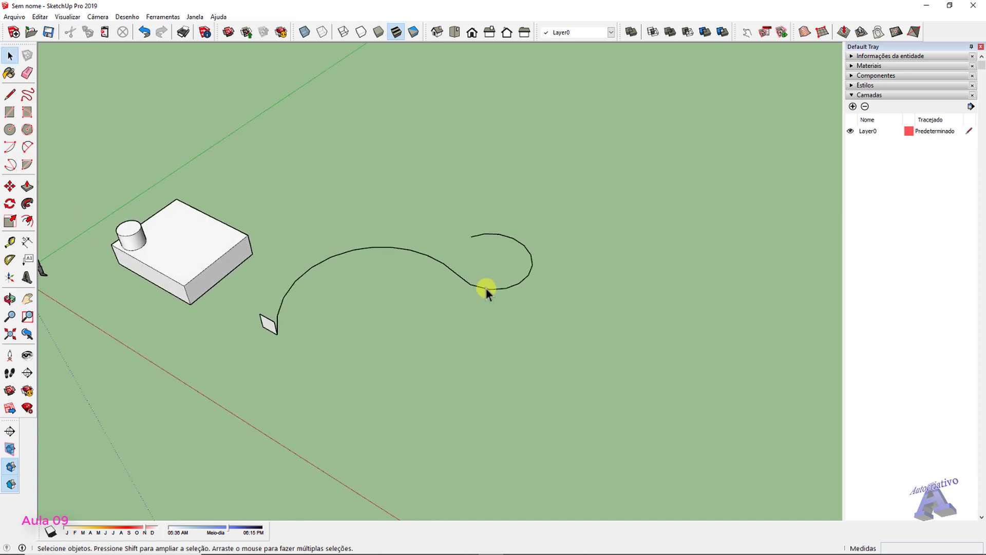
Select all geometry connected to the hooked path, and remove the small rectangle's face and edges from the selection
{"action": "left_click", "coordinate": [486, 289]}
{"action": "double_click", "coordinate": [485, 289]}
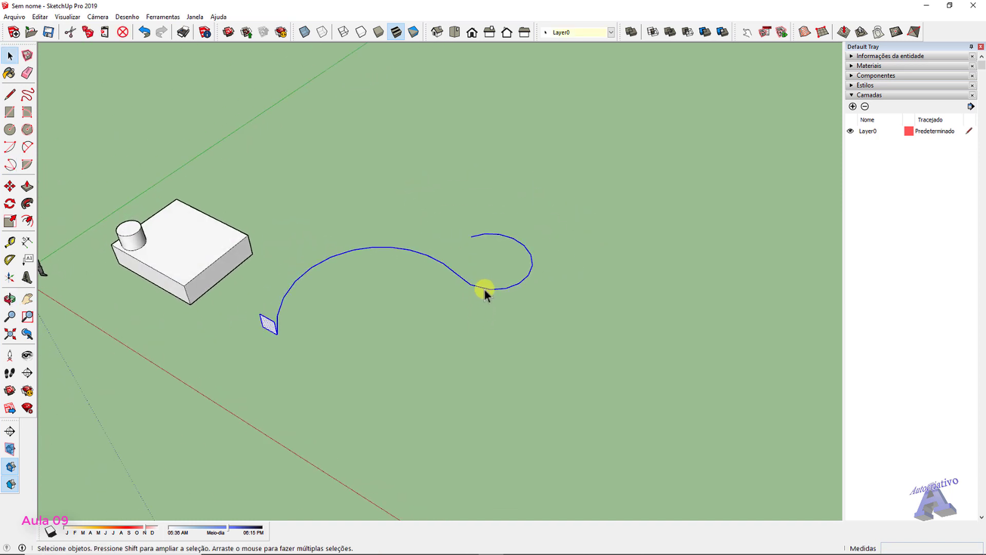
{"action": "scroll", "coordinate": [306, 310], "scroll_direction": "up", "scroll_amount": 3}
{"action": "mouse_move", "coordinate": [285, 334]}
{"action": "middle_mouse_down"}
{"action": "mouse_move", "coordinate": [346, 340]}
{"action": "mouse_move", "coordinate": [338, 313]}
{"action": "middle_mouse_up"}
{"action": "scroll", "coordinate": [299, 321], "scroll_direction": "up", "scroll_amount": 3}
{"action": "left_click", "coordinate": [272, 313], "text": "shift"}
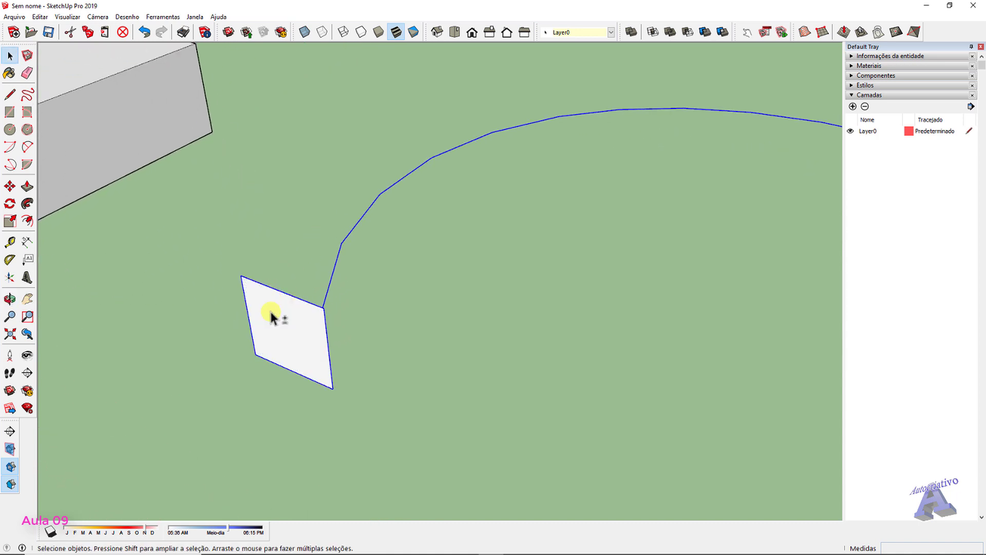
{"action": "middle_click_drag", "start_coordinate": [280, 341], "coordinate": [254, 284]}
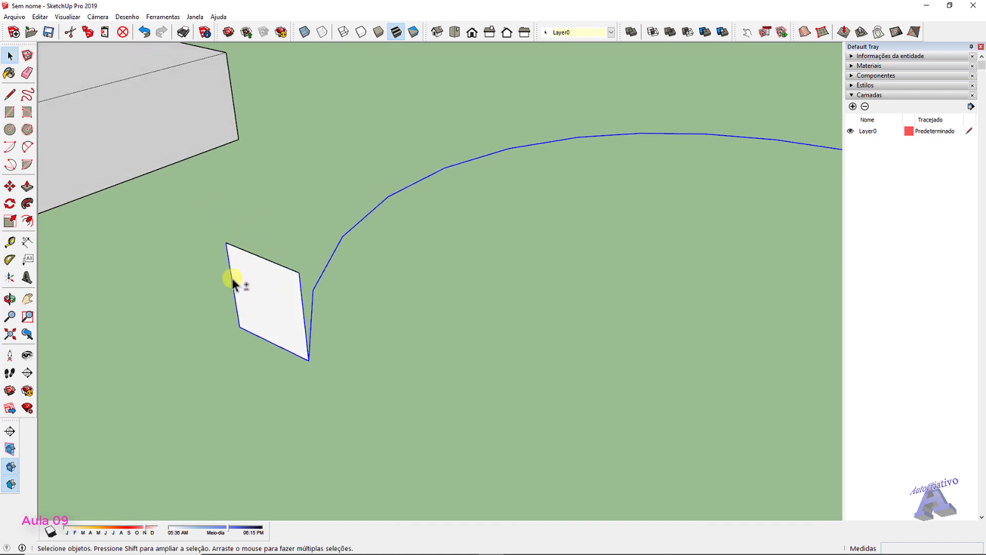
{"action": "left_click", "coordinate": [304, 320], "text": "shift"}
Sweep the small rectangle along the hooked path with Follow Me and inspect the resulting solid
{"action": "left_click", "coordinate": [26, 204]}
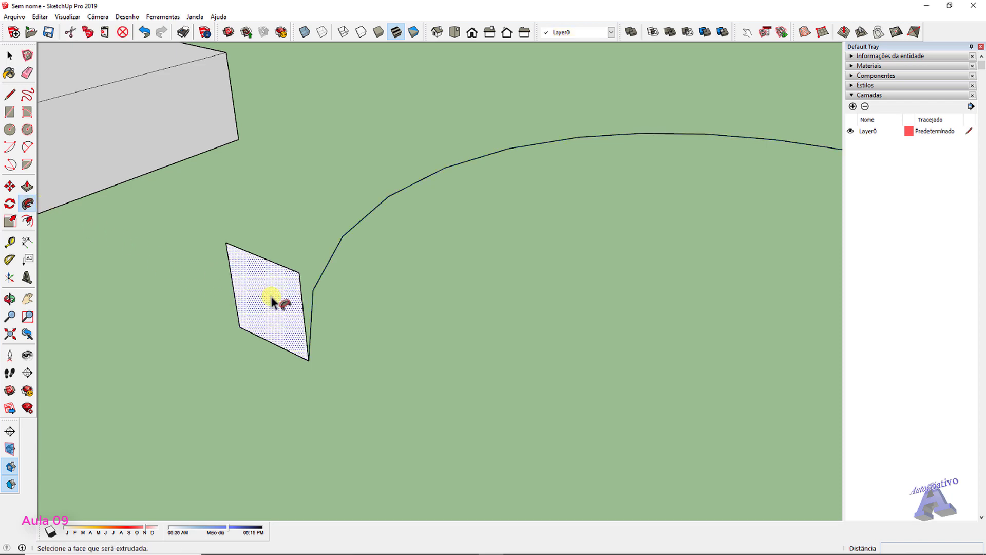
{"action": "scroll", "coordinate": [271, 297], "scroll_direction": "down", "scroll_amount": 8}
{"action": "left_click", "coordinate": [254, 326]}
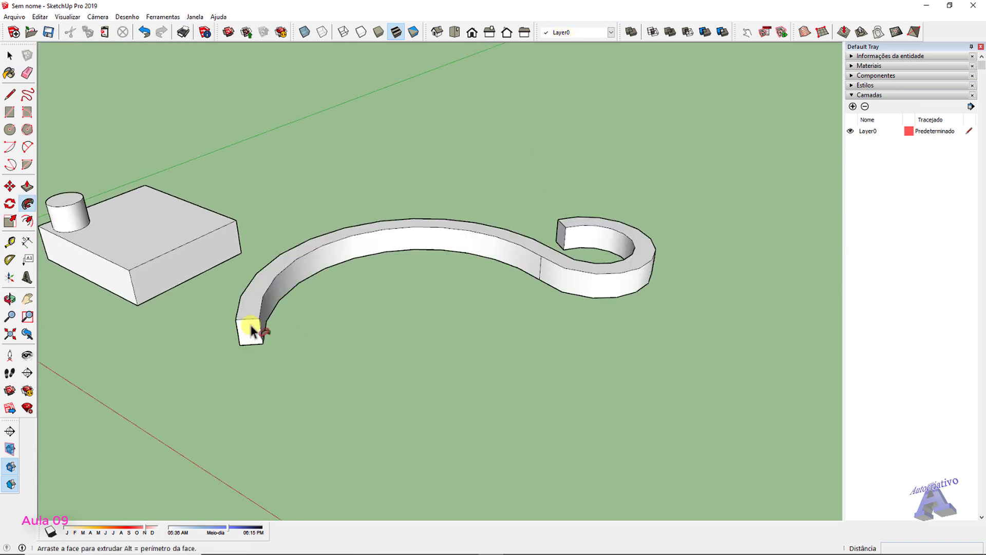
{"action": "key", "text": "space"}
{"action": "middle_click_drag", "start_coordinate": [518, 306], "coordinate": [535, 406]}
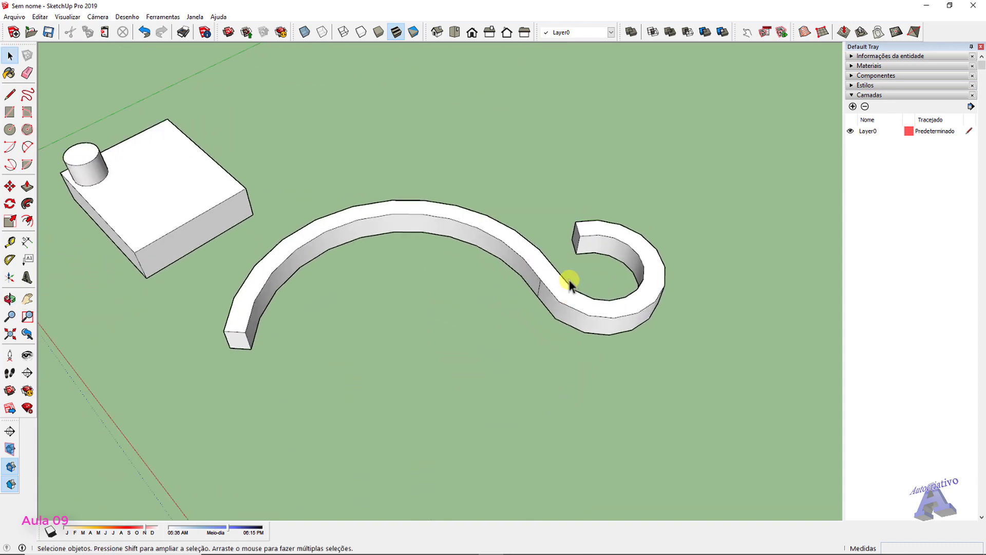
{"action": "scroll", "coordinate": [575, 236], "scroll_direction": "up", "scroll_amount": 4}
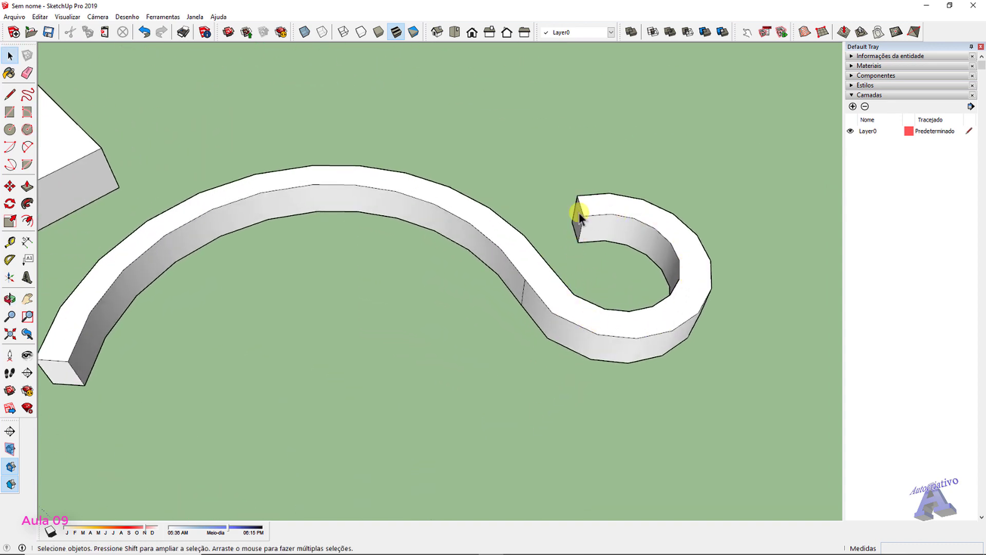
{"action": "scroll", "coordinate": [447, 300], "scroll_direction": "down", "scroll_amount": 3}
Undo the Follow Me sweep and delete the small rectangle at the start of the path
{"action": "key", "text": "ctrl+z"}
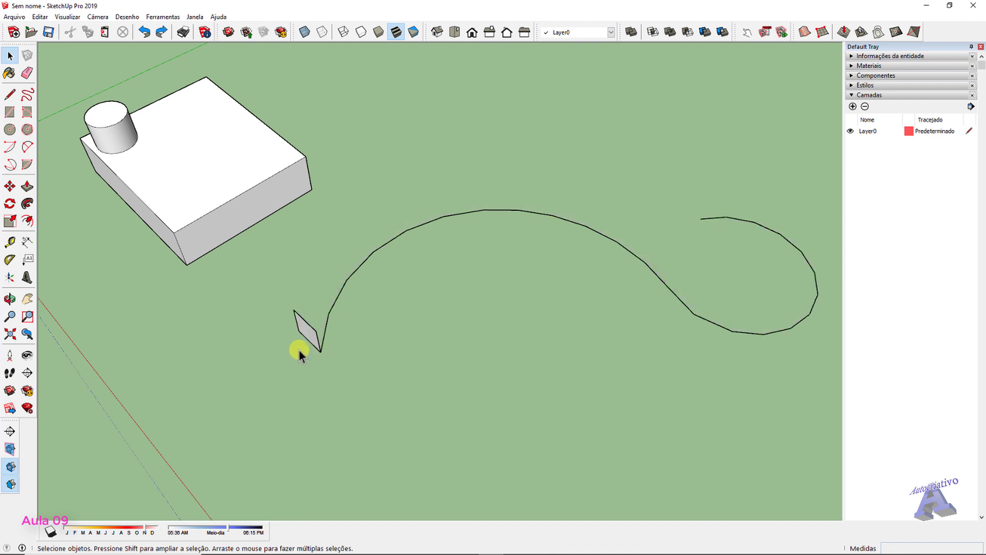
{"action": "scroll", "coordinate": [301, 342], "scroll_direction": "up", "scroll_amount": 4}
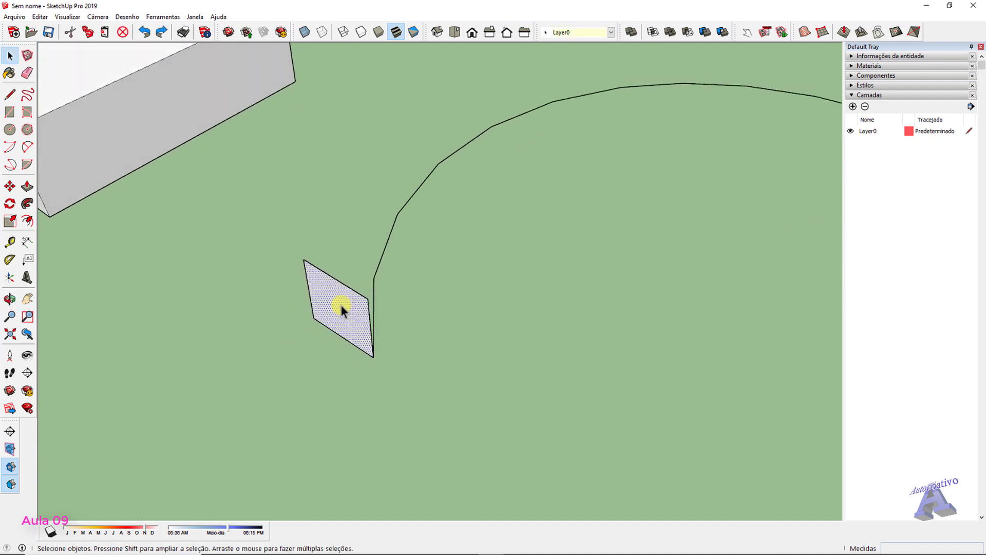
{"action": "key", "text": "Delete"}
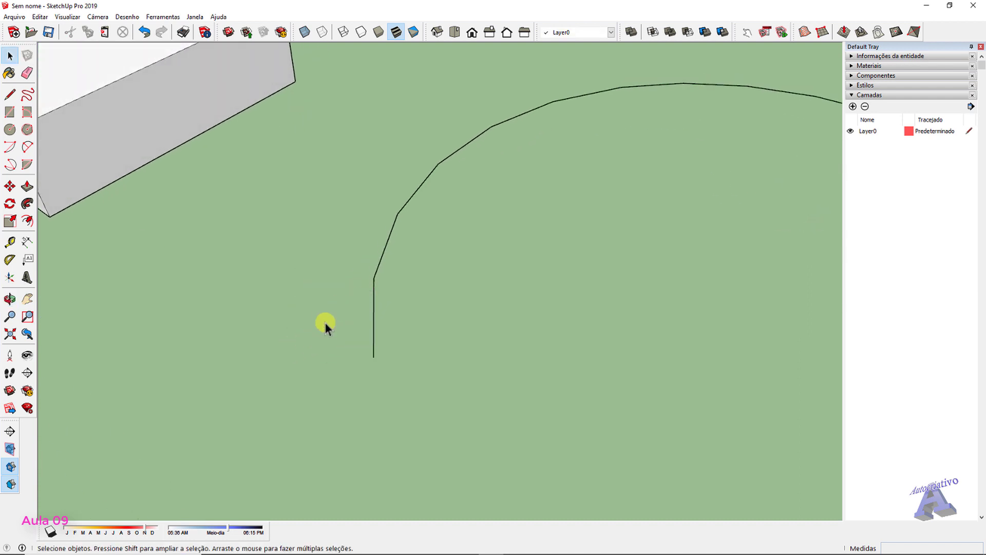
Draw a much larger upright rotated rectangle perpendicular to the ground, starting from the path's free end
{"action": "left_click", "coordinate": [27, 112]}
{"action": "left_click", "coordinate": [373, 357]}
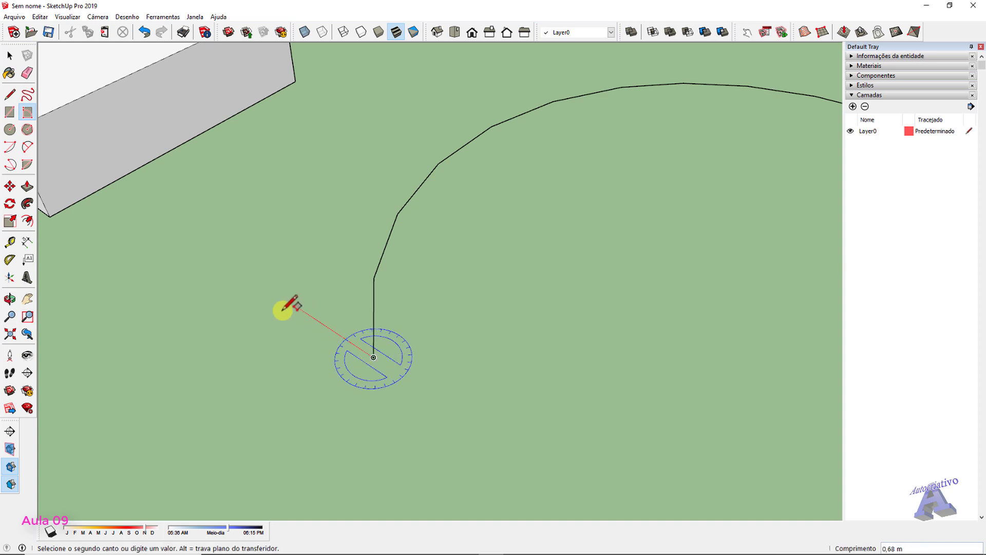
{"action": "left_click", "coordinate": [195, 237]}
{"action": "middle_click_drag", "start_coordinate": [195, 238], "coordinate": [247, 199]}
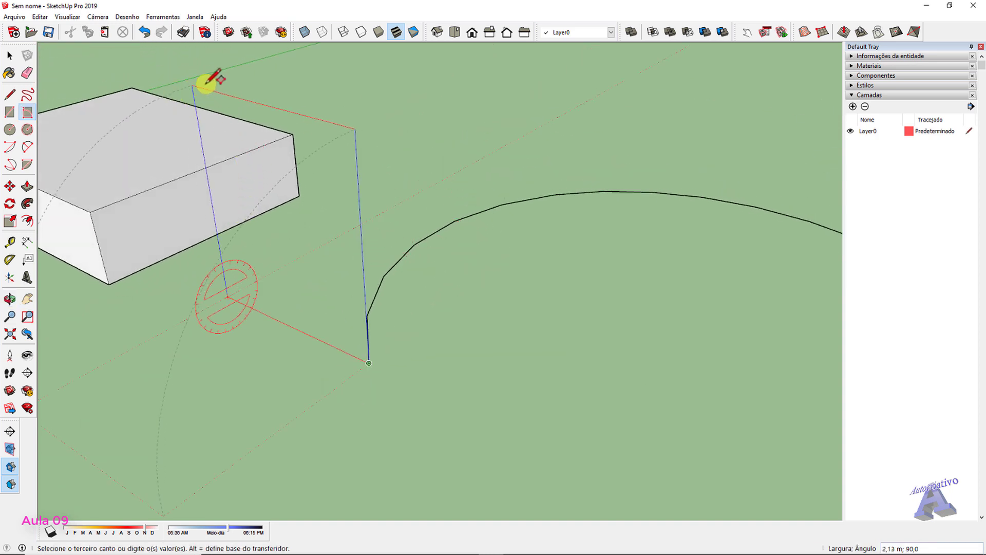
{"action": "middle_click_drag", "start_coordinate": [214, 121], "coordinate": [295, 124]}
{"action": "left_click", "coordinate": [295, 124]}
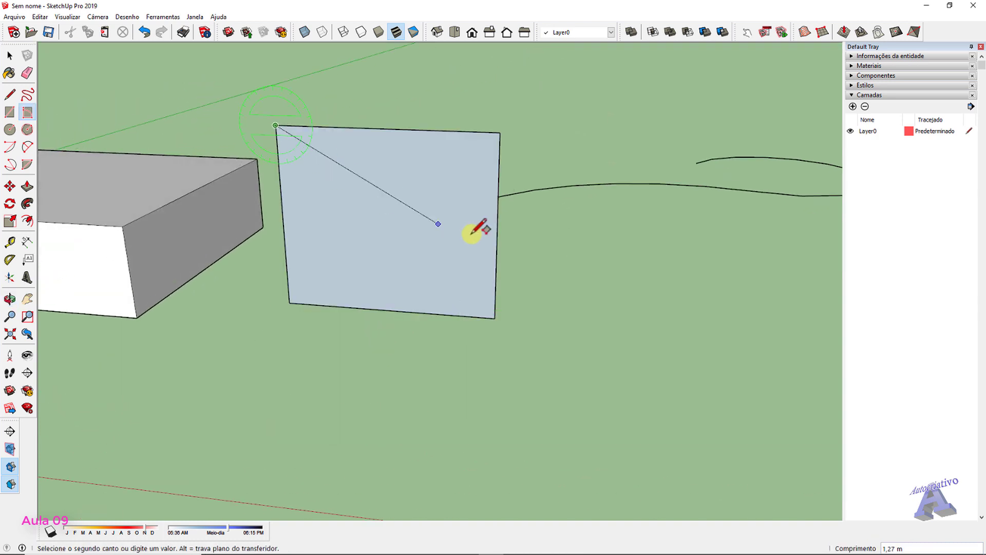
Sweep the large rectangle along the hooked path with Follow Me and examine the solid where the tight curve closes
{"action": "middle_click_drag", "start_coordinate": [473, 226], "coordinate": [485, 306]}
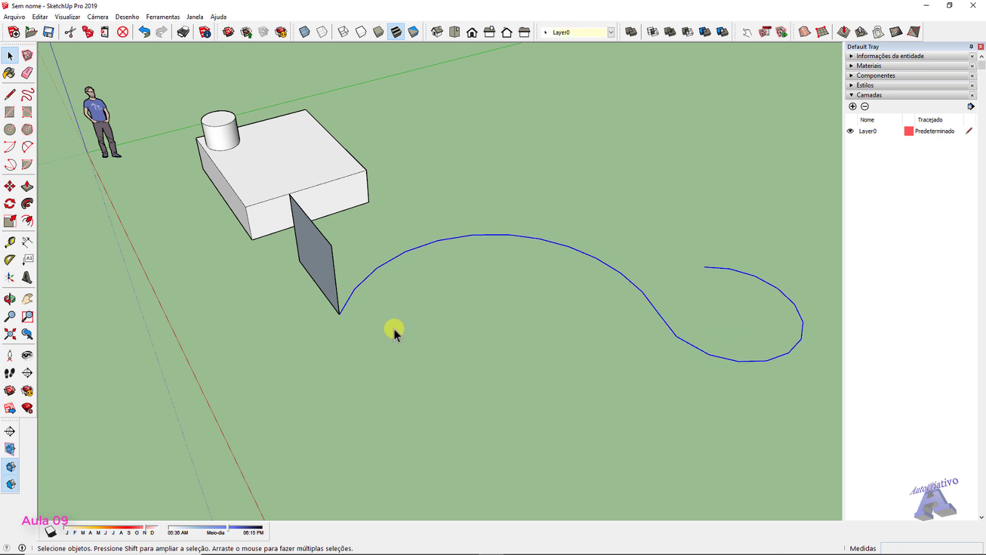
{"action": "middle_click_drag", "start_coordinate": [393, 329], "coordinate": [101, 235]}
{"action": "left_click", "coordinate": [27, 204]}
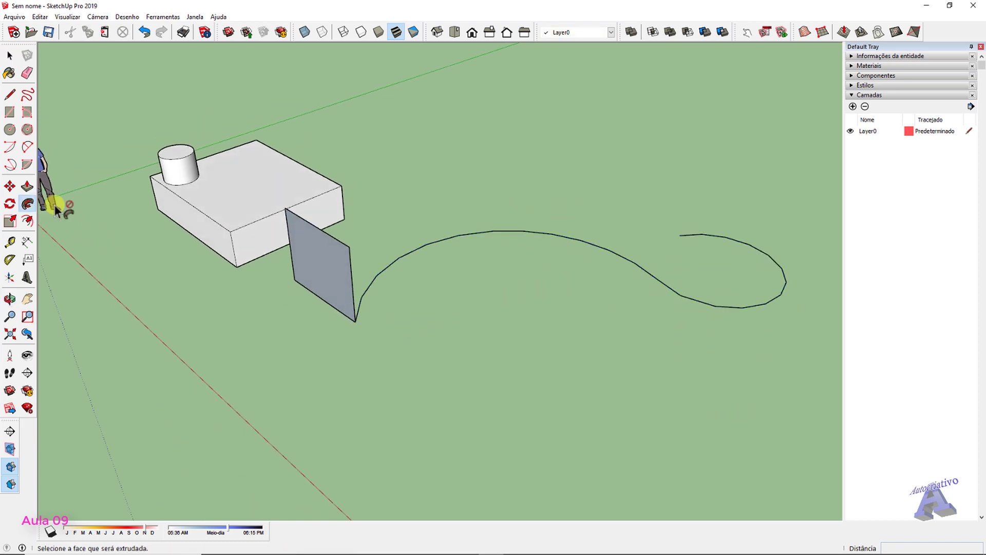
{"action": "left_click", "coordinate": [313, 257]}
{"action": "key", "text": "space"}
{"action": "middle_click_drag", "start_coordinate": [528, 303], "coordinate": [391, 324]}
{"action": "scroll", "coordinate": [346, 291], "scroll_direction": "up", "scroll_amount": 10}
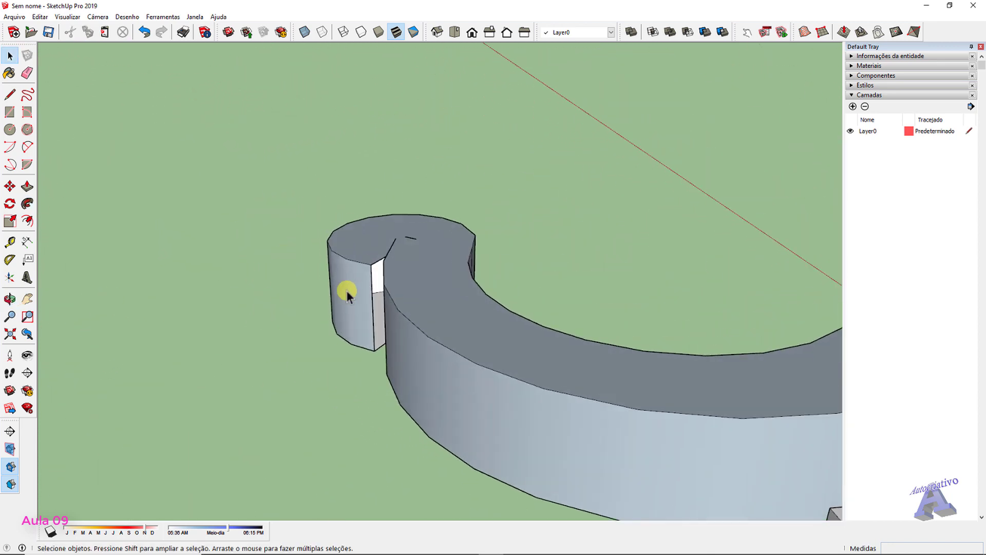
{"action": "middle_click_drag", "start_coordinate": [372, 265], "coordinate": [408, 269]}
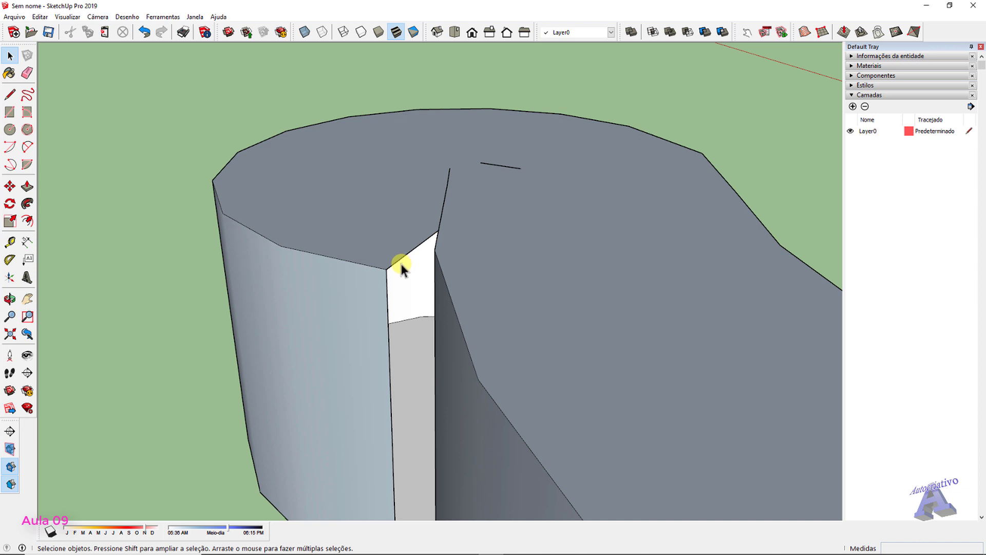
{"action": "scroll", "coordinate": [400, 261], "scroll_direction": "down", "scroll_amount": 6}
{"action": "middle_click_drag", "start_coordinate": [399, 263], "coordinate": [442, 315]}
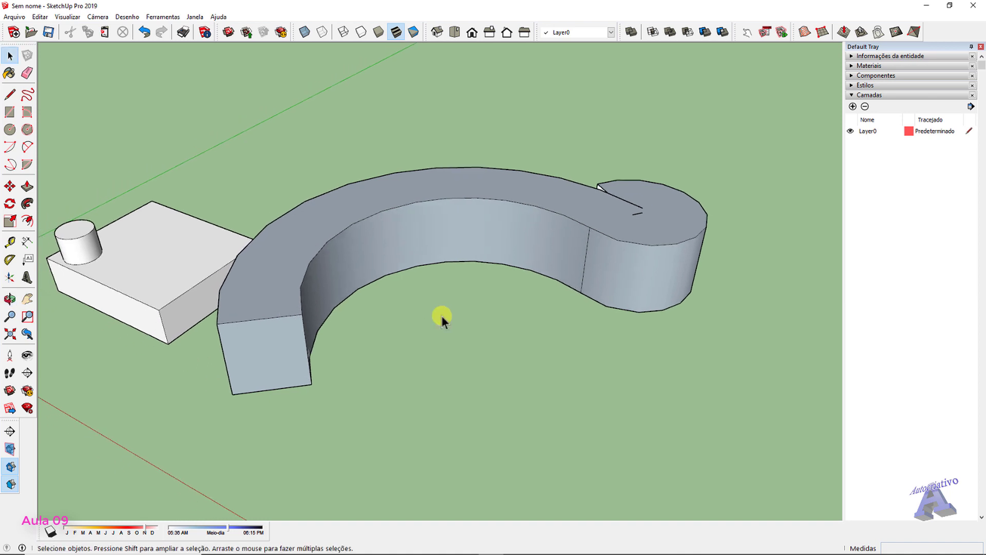
Undo the large sweep, both rectangles and the arc path, leaving only the box with its cylinder
{"action": "key", "text": "ctrl+z"}
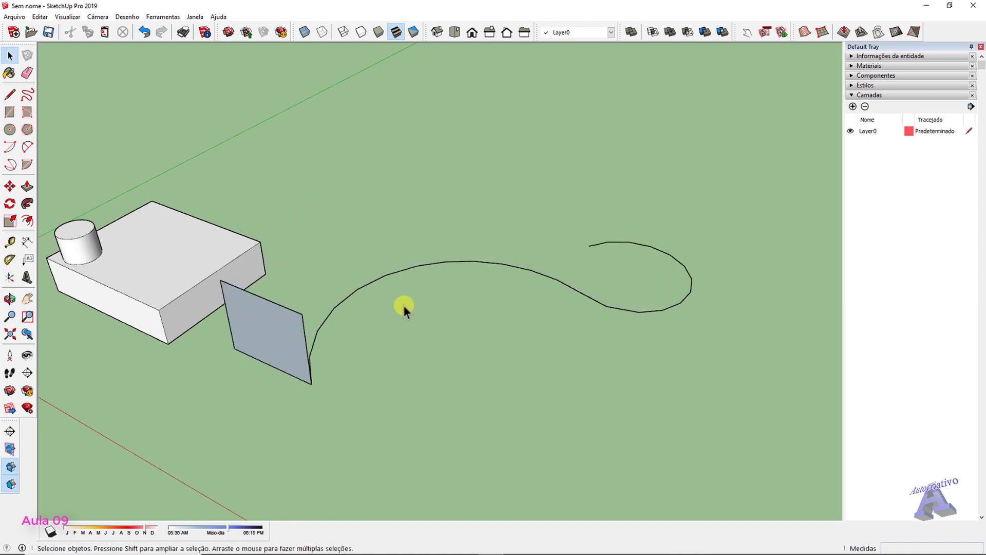
{"action": "key", "text": "ctrl+z"}
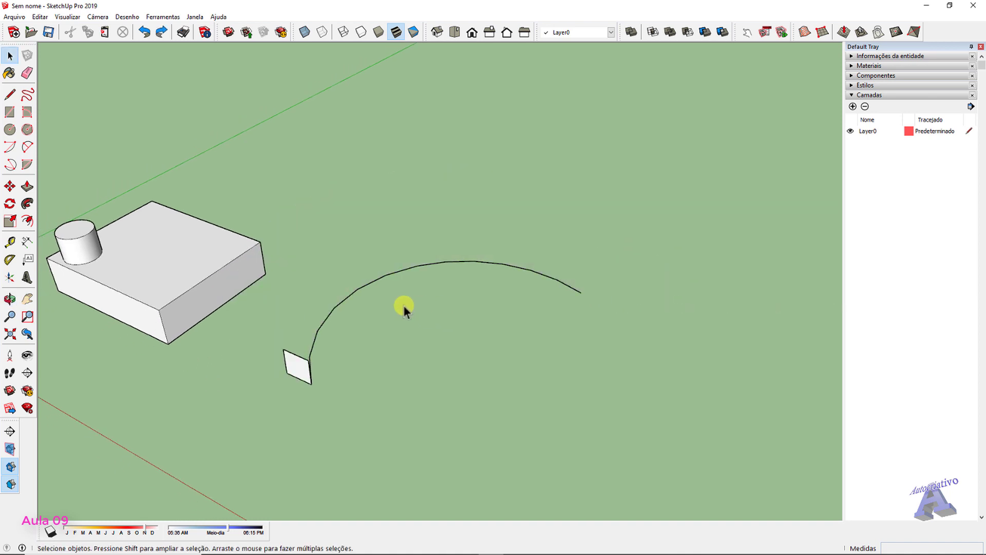
{"action": "key", "text": "ctrl+z"}
{"action": "key", "text": "ctrl+z"}
{"action": "middle_click_drag", "start_coordinate": [404, 308], "coordinate": [454, 334], "text": "shift"}
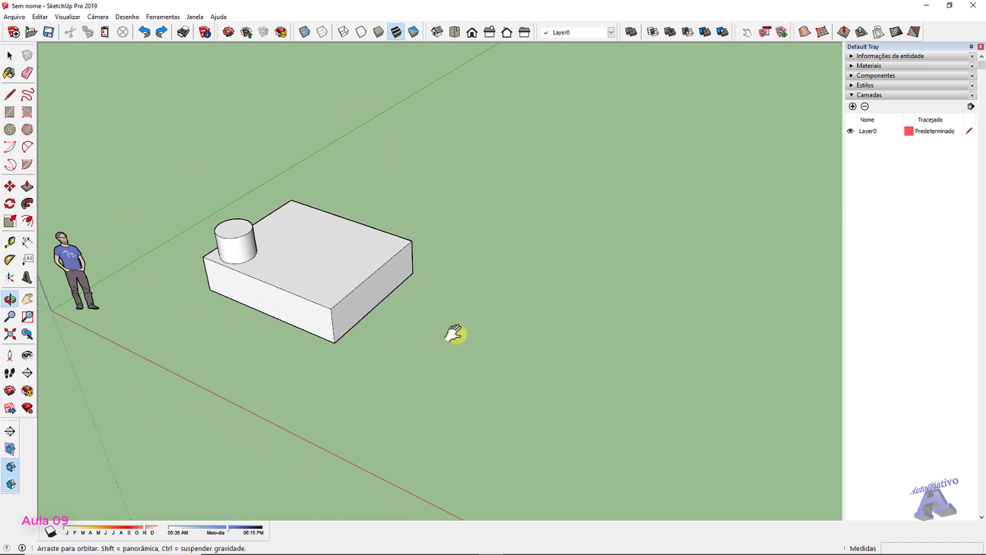
{"action": "key", "text": "space"}
Open the box group for editing, select a short edge of its top face and examine the adjoining corner
{"action": "scroll", "coordinate": [336, 295], "scroll_direction": "up", "scroll_amount": 8}
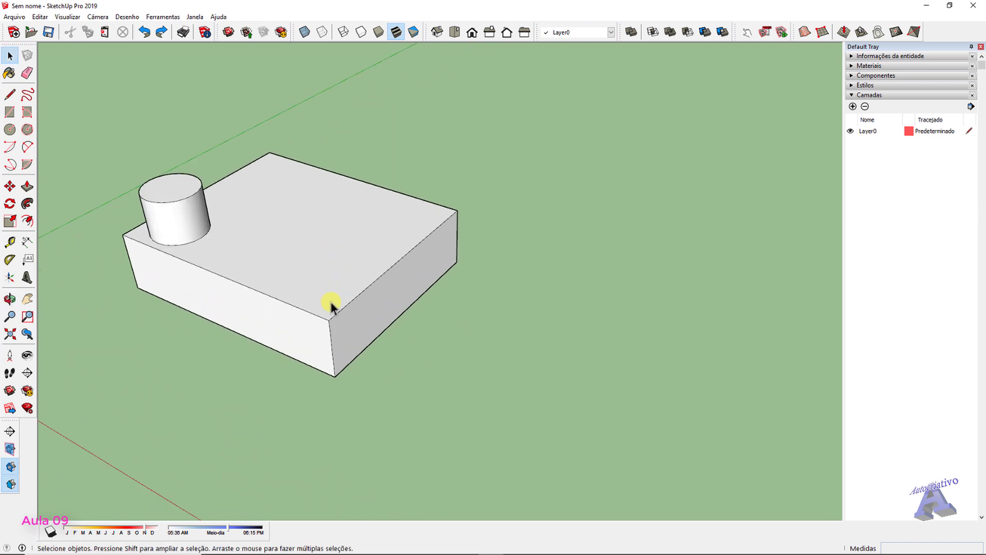
{"action": "double_click", "coordinate": [346, 295]}
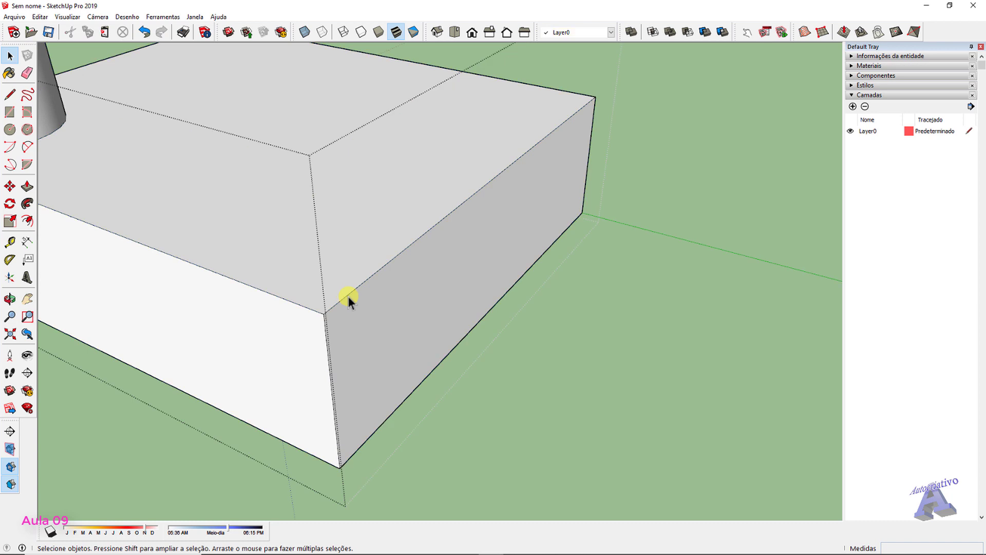
{"action": "left_click", "coordinate": [348, 297]}
{"action": "scroll", "coordinate": [326, 333], "scroll_direction": "up", "scroll_amount": 4}
{"action": "middle_click_drag", "start_coordinate": [317, 323], "coordinate": [452, 312]}
{"action": "scroll", "coordinate": [305, 315], "scroll_direction": "up", "scroll_amount": 3}
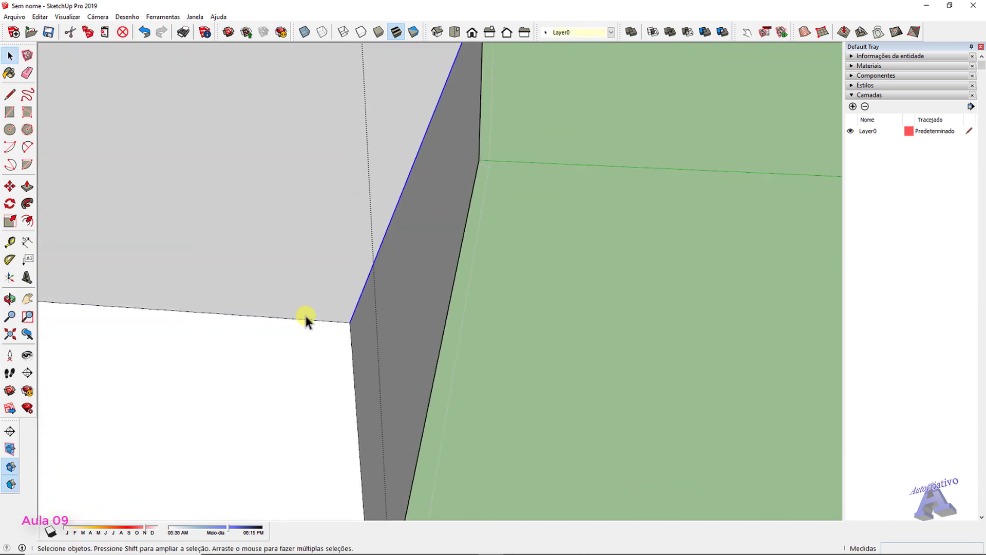
{"action": "scroll", "coordinate": [366, 336], "scroll_direction": "down", "scroll_amount": 2}
{"action": "scroll", "coordinate": [290, 267], "scroll_direction": "down", "scroll_amount": 5}
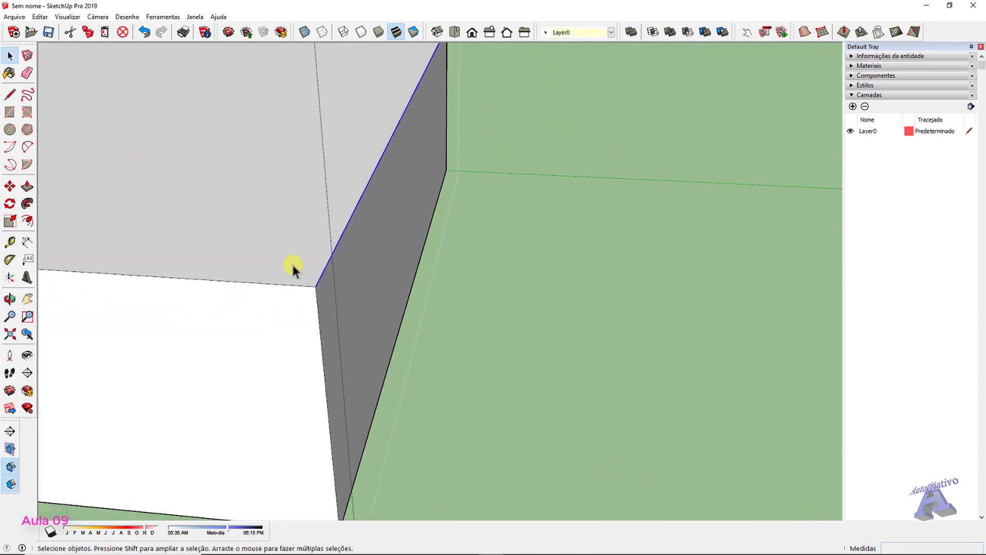
{"action": "middle_click_drag", "start_coordinate": [278, 251], "coordinate": [636, 325]}
{"action": "scroll", "coordinate": [565, 318], "scroll_direction": "down", "scroll_amount": 5}
{"action": "middle_click_drag", "start_coordinate": [510, 310], "coordinate": [323, 295]}
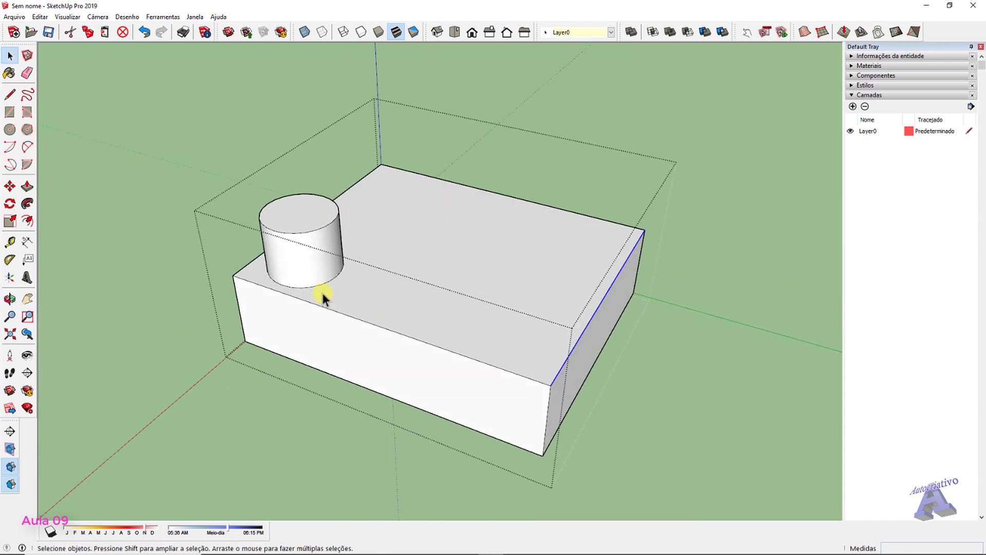
Push the cylinder's top face down until it is flush with the top of the box
{"action": "scroll", "coordinate": [308, 229], "scroll_direction": "up", "scroll_amount": 3}
{"action": "left_click", "coordinate": [294, 218]}
{"action": "key", "text": "p"}
{"action": "left_click_drag", "start_coordinate": [294, 218], "coordinate": [441, 284]}
{"action": "key", "text": "space"}
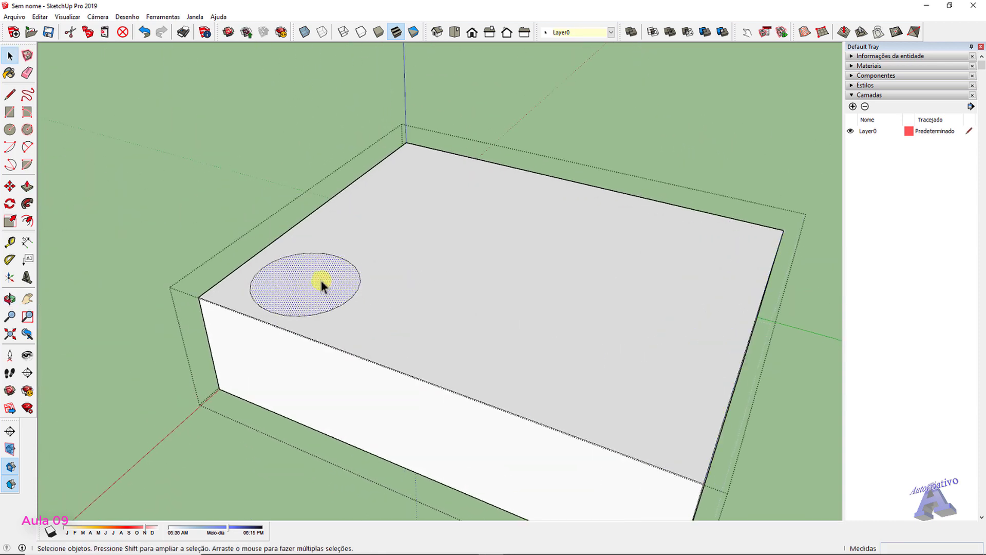
Delete the leftover circle from the top face of the box
{"action": "double_click", "coordinate": [320, 279]}
{"action": "scroll", "coordinate": [401, 245], "scroll_direction": "up", "scroll_amount": 2}
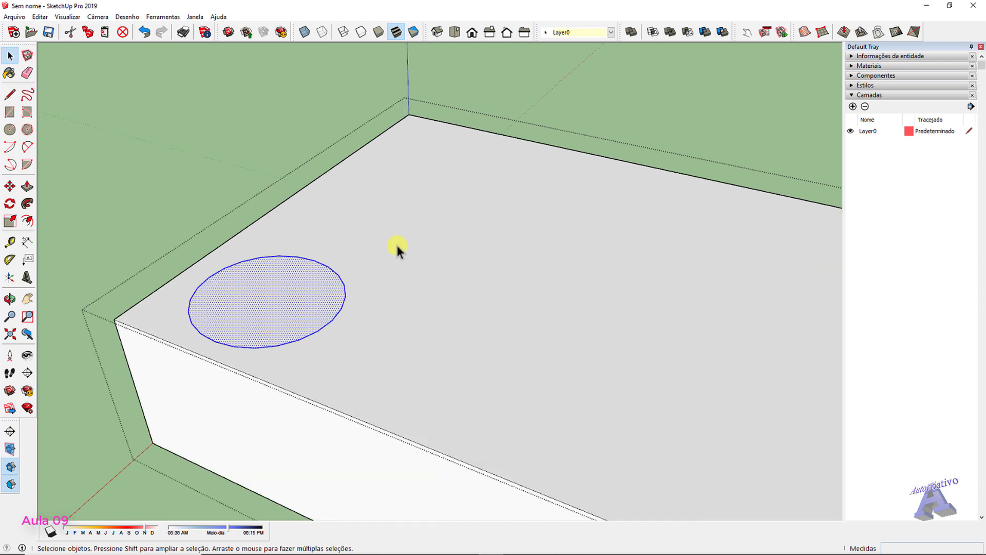
{"action": "left_click", "coordinate": [402, 244]}
{"action": "left_click", "coordinate": [316, 277]}
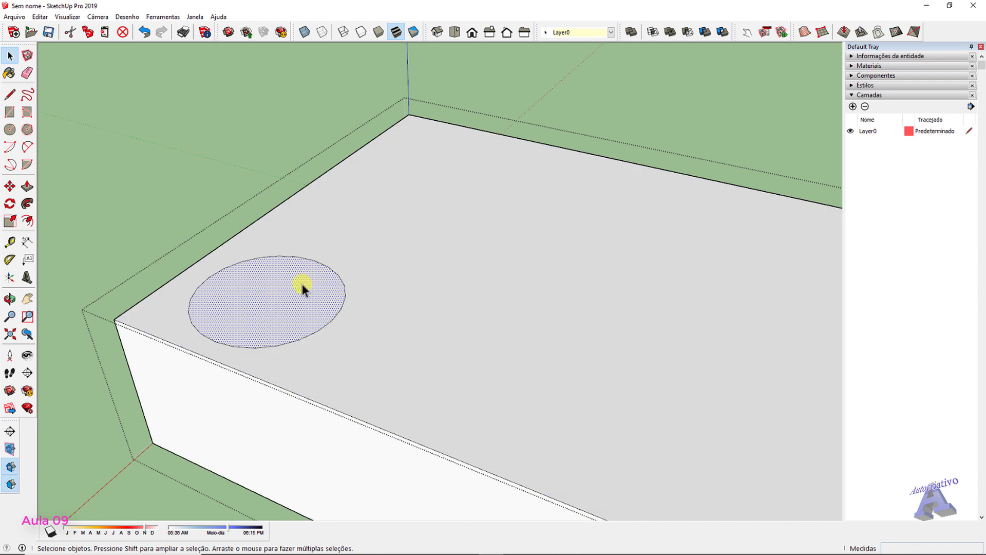
{"action": "double_click", "coordinate": [303, 287]}
{"action": "key", "text": "Delete"}
{"action": "scroll", "coordinate": [329, 306], "scroll_direction": "down", "scroll_amount": 2}
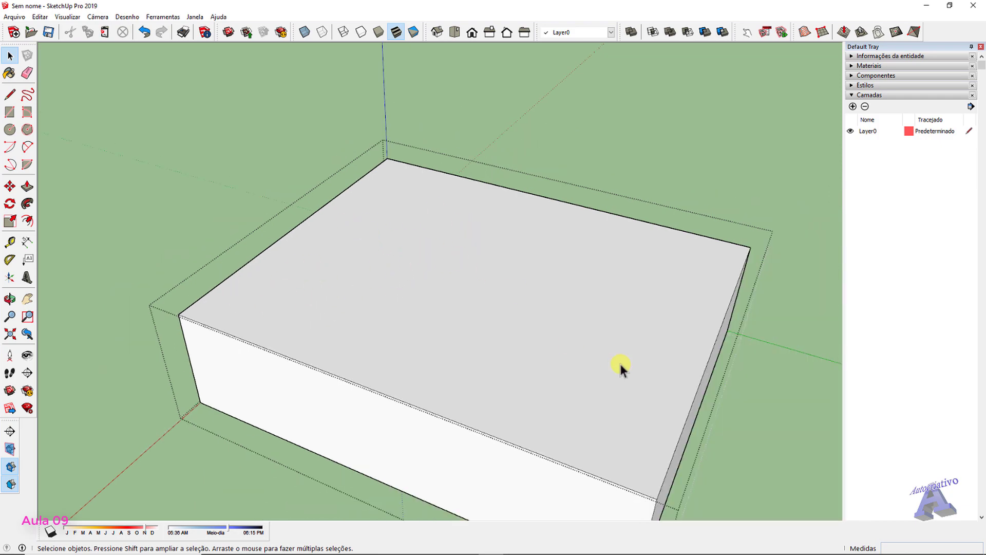
Draw a diagonal line about 0.06 m long across the upper corner of the box's long side face
{"action": "middle_click_drag", "start_coordinate": [620, 367], "coordinate": [447, 253]}
{"action": "left_click", "coordinate": [450, 286]}
{"action": "scroll", "coordinate": [550, 418], "scroll_direction": "up", "scroll_amount": 3}
{"action": "scroll", "coordinate": [568, 374], "scroll_direction": "up", "scroll_amount": 2}
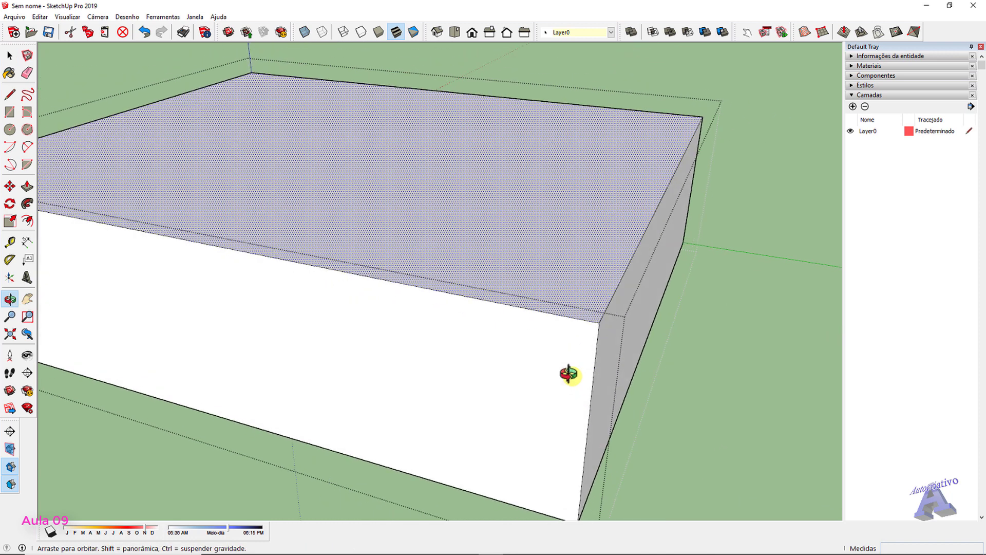
{"action": "middle_click_drag", "start_coordinate": [569, 374], "coordinate": [627, 304]}
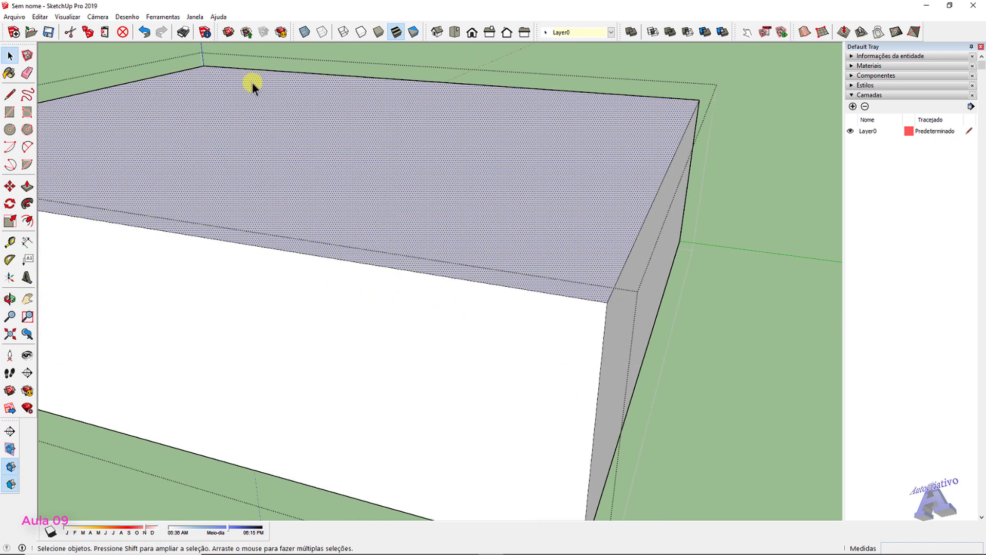
{"action": "middle_click_drag", "start_coordinate": [455, 307], "coordinate": [568, 346]}
{"action": "scroll", "coordinate": [568, 346], "scroll_direction": "up", "scroll_amount": 2}
{"action": "key", "text": "l"}
{"action": "scroll", "coordinate": [598, 315], "scroll_direction": "up", "scroll_amount": 2}
{"action": "scroll", "coordinate": [598, 316], "scroll_direction": "up", "scroll_amount": 1}
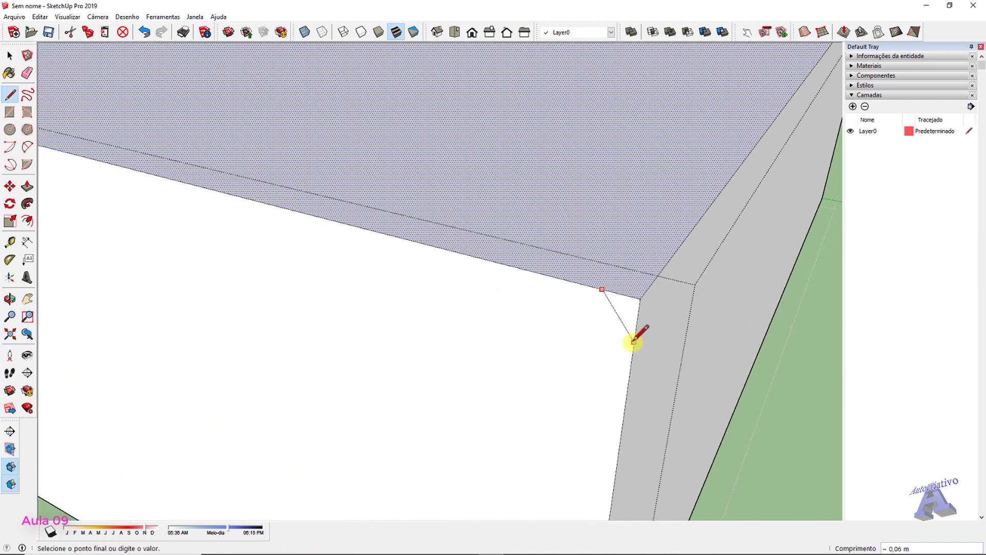
{"action": "key", "text": "space"}
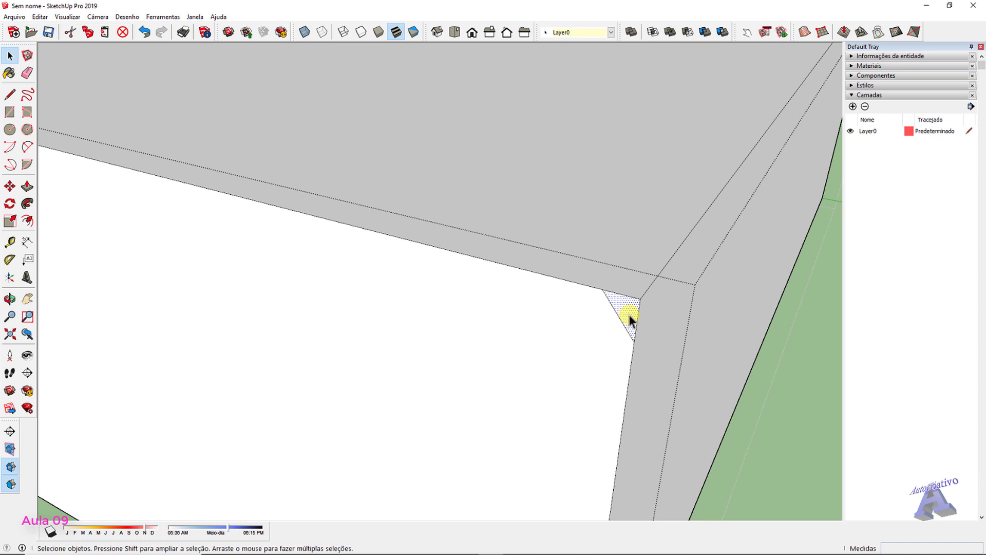
Push the small corner triangle about 2.71 m through the box to chamfer its upper edge
{"action": "key", "text": "p"}
{"action": "left_click_drag", "start_coordinate": [637, 310], "coordinate": [732, 154]}
{"action": "scroll", "coordinate": [668, 241], "scroll_direction": "down", "scroll_amount": 5}
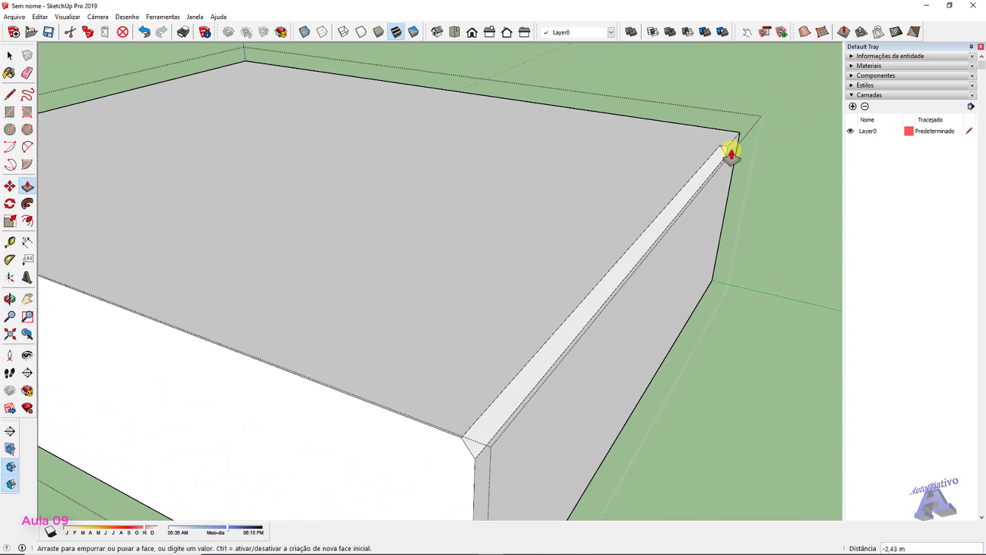
{"action": "left_click", "coordinate": [743, 143]}
{"action": "middle_click_drag", "start_coordinate": [560, 353], "coordinate": [642, 267]}
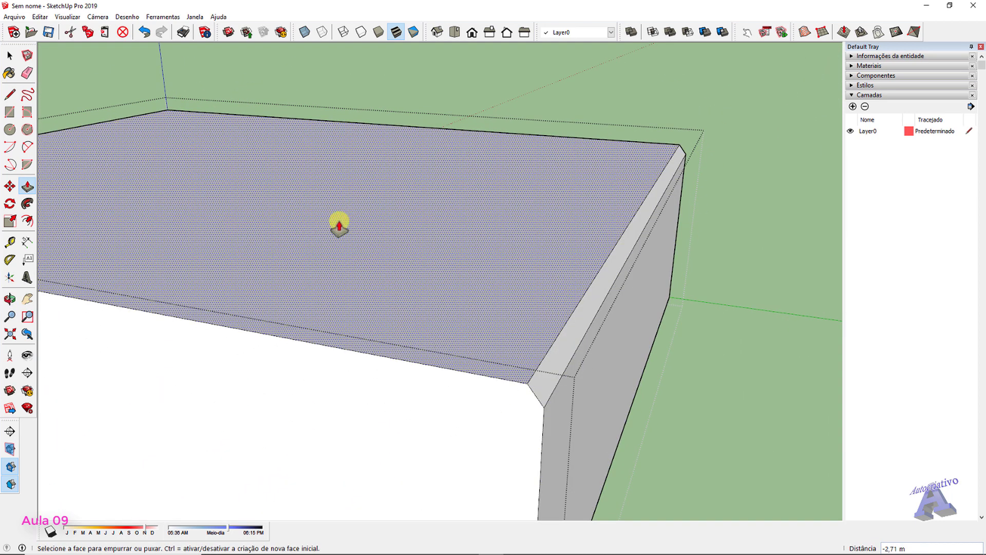
Undo the chamfer push on the box's upper edge
{"action": "key", "text": "ctrl+z"}
{"action": "scroll", "coordinate": [577, 412], "scroll_direction": "up", "scroll_amount": 2}
{"action": "key", "text": "space"}
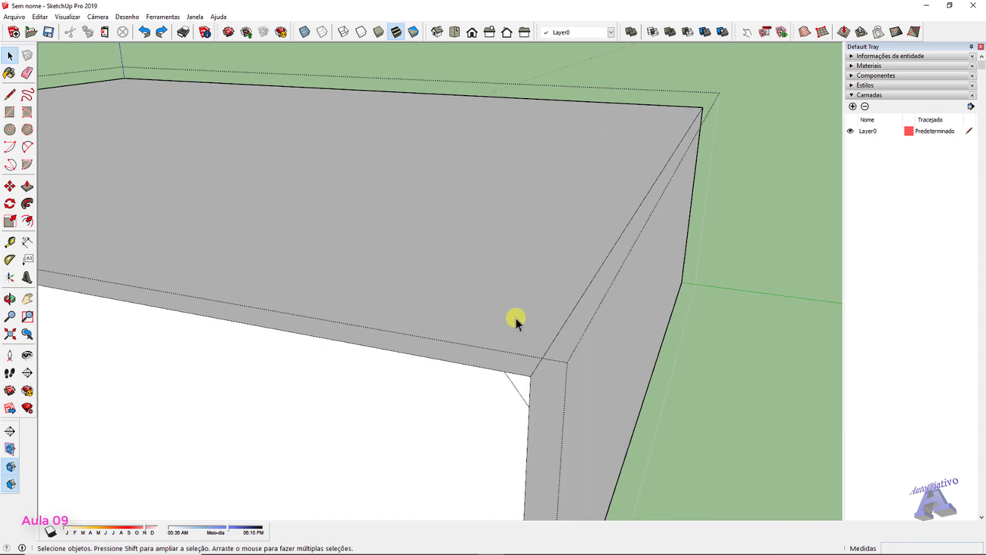
{"action": "scroll", "coordinate": [514, 318], "scroll_direction": "down", "scroll_amount": 4}
{"action": "middle_click_drag", "start_coordinate": [494, 307], "coordinate": [455, 350]}
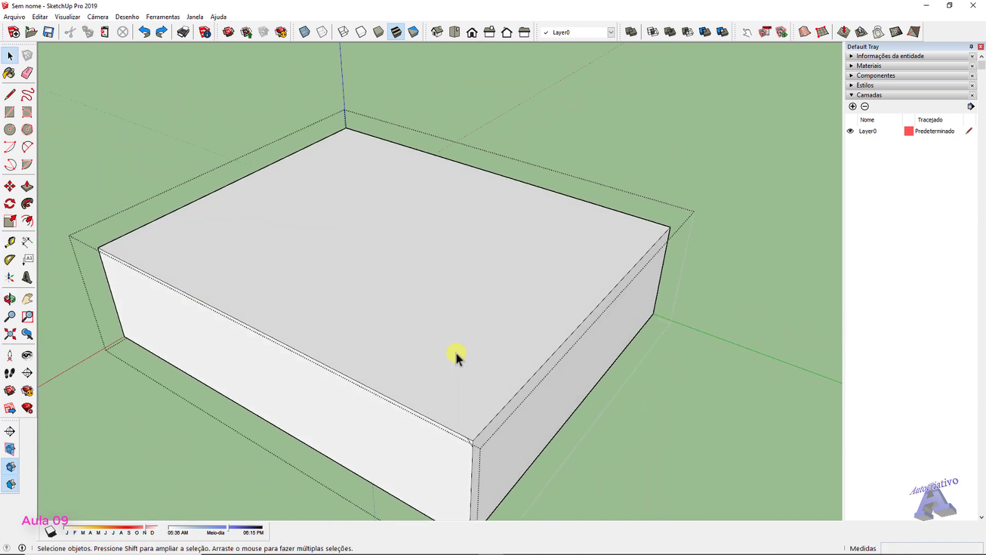
{"action": "left_click", "coordinate": [368, 234]}
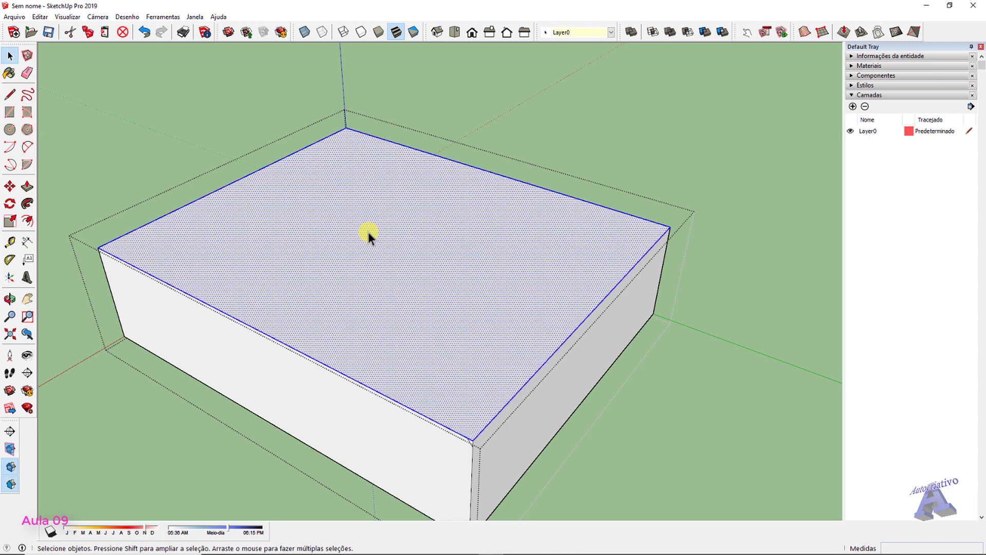
{"action": "left_click", "coordinate": [368, 234], "text": "shift"}
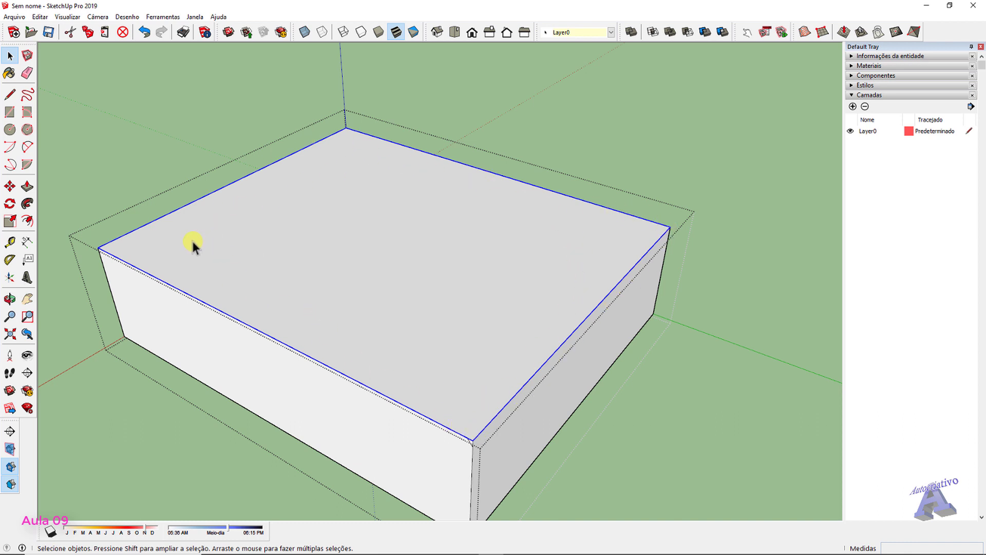
{"action": "left_click", "coordinate": [772, 279]}
{"action": "middle_click_drag", "start_coordinate": [772, 279], "coordinate": [389, 251]}
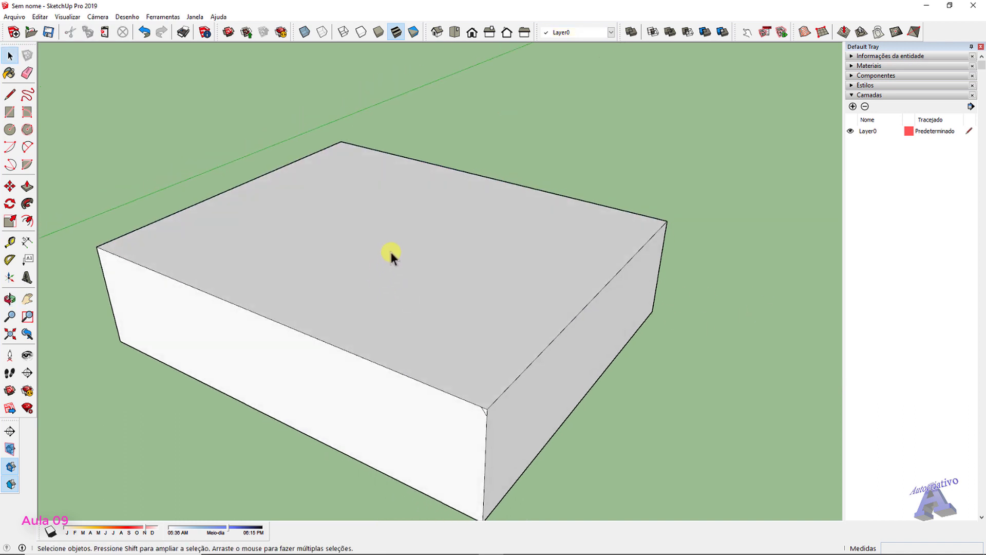
Open the box for editing and select only the boundary edges of its top face, leaving the face itself out
{"action": "double_click", "coordinate": [391, 253]}
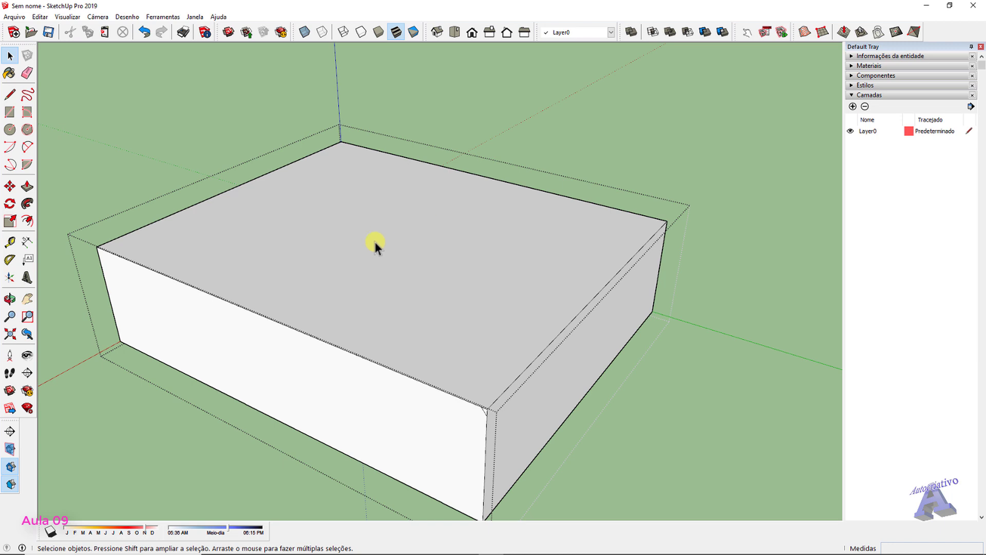
{"action": "mouse_move", "coordinate": [377, 247]}
{"action": "middle_mouse_down"}
{"action": "mouse_move", "coordinate": [414, 301]}
{"action": "mouse_move", "coordinate": [381, 263]}
{"action": "middle_mouse_up"}
{"action": "left_click", "coordinate": [381, 264]}
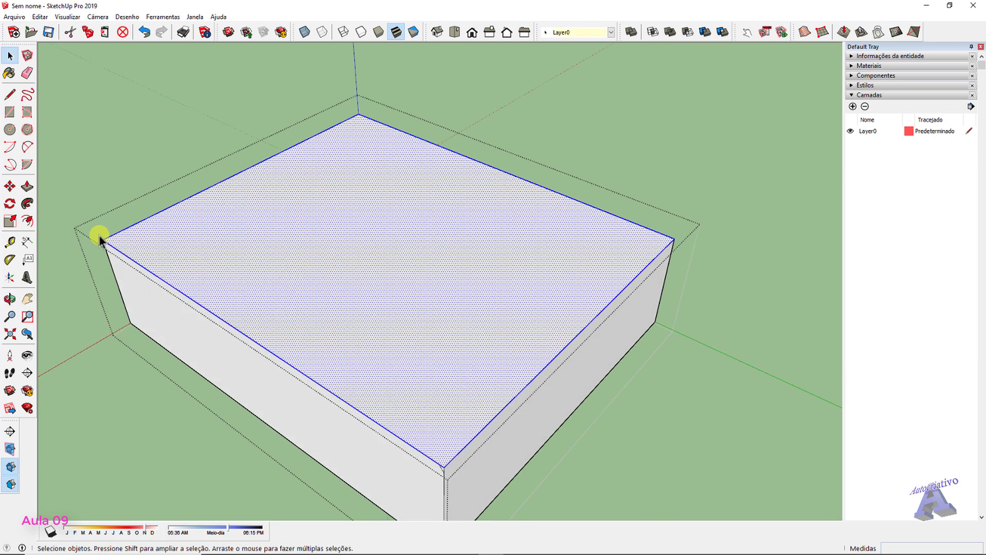
{"action": "left_click", "coordinate": [381, 261], "text": "shift"}
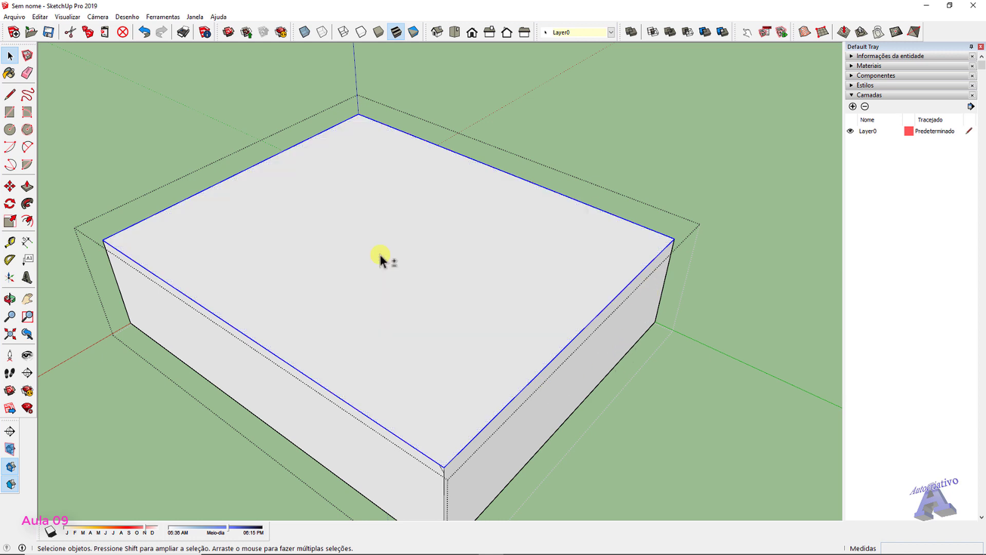
{"action": "middle_click_drag", "start_coordinate": [437, 334], "coordinate": [469, 353]}
{"action": "scroll", "coordinate": [482, 392], "scroll_direction": "up", "scroll_amount": 5}
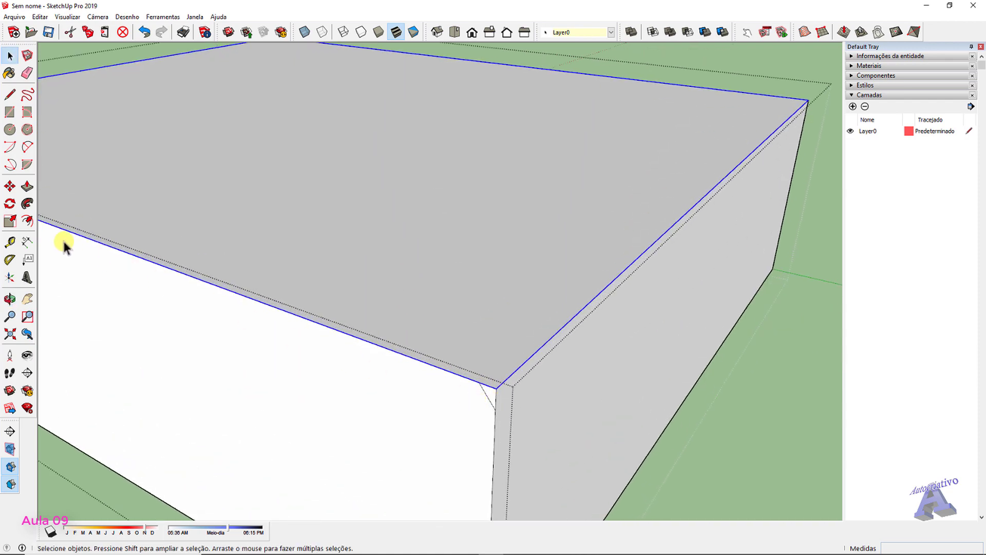
Sweep the small corner triangle around the selected top edges with Follow Me to chamfer them
{"action": "left_click", "coordinate": [27, 204]}
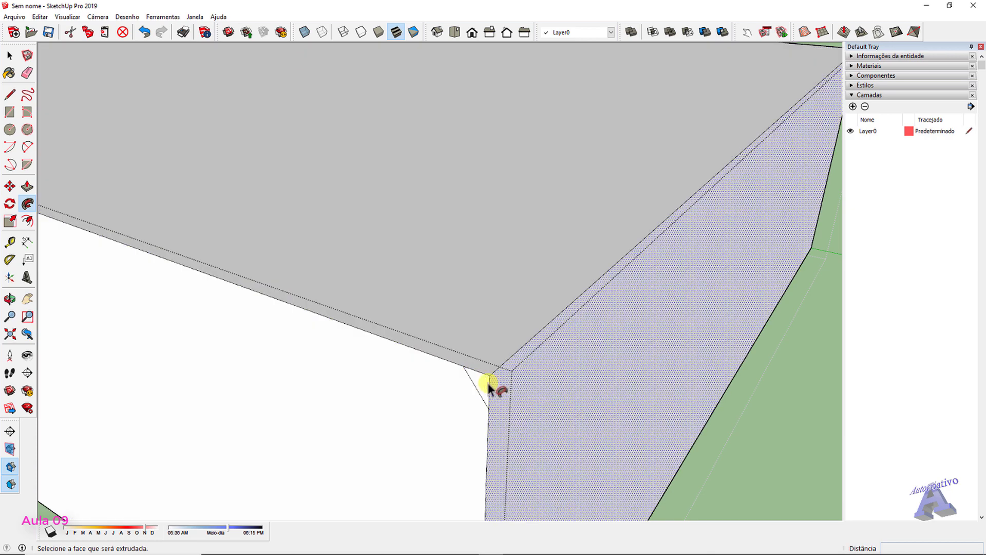
{"action": "left_click", "coordinate": [483, 382]}
{"action": "scroll", "coordinate": [480, 382], "scroll_direction": "down", "scroll_amount": 5}
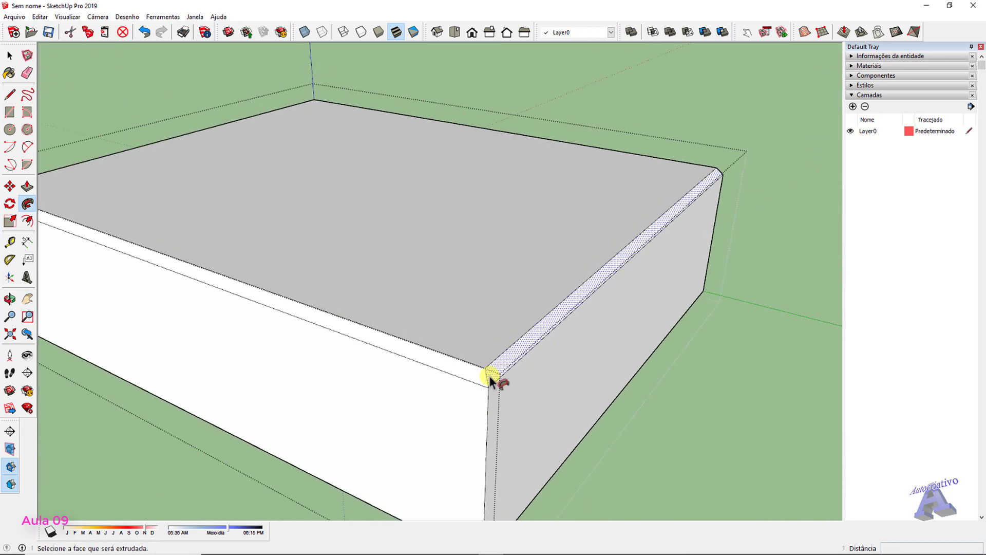
{"action": "left_click", "coordinate": [488, 377]}
{"action": "key", "text": "space"}
Examine the chamfered upper edges and their mitred corners around the box
{"action": "middle_click_drag", "start_coordinate": [741, 369], "coordinate": [256, 372]}
{"action": "scroll", "coordinate": [404, 325], "scroll_direction": "up", "scroll_amount": 5}
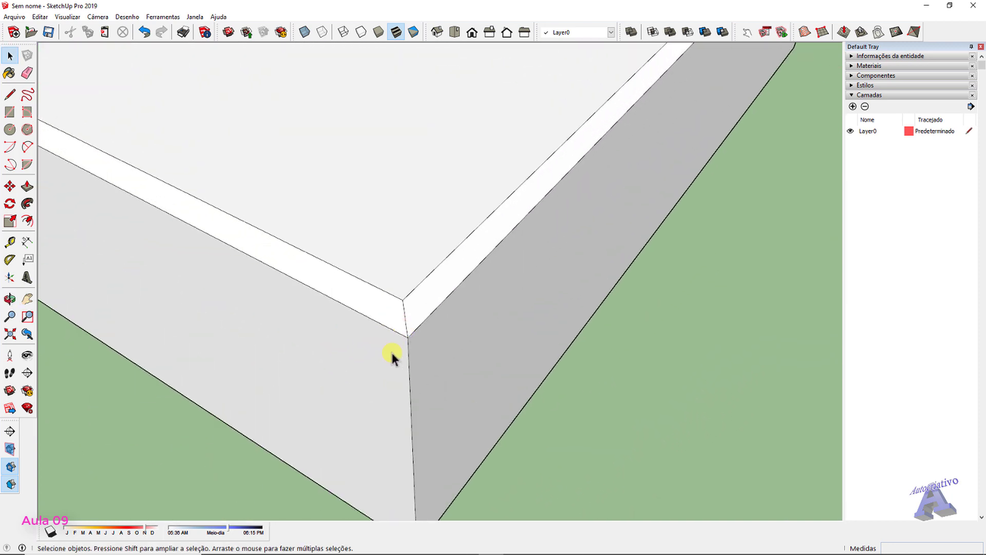
{"action": "middle_click_drag", "start_coordinate": [391, 351], "coordinate": [301, 271]}
{"action": "scroll", "coordinate": [469, 295], "scroll_direction": "down", "scroll_amount": 3}
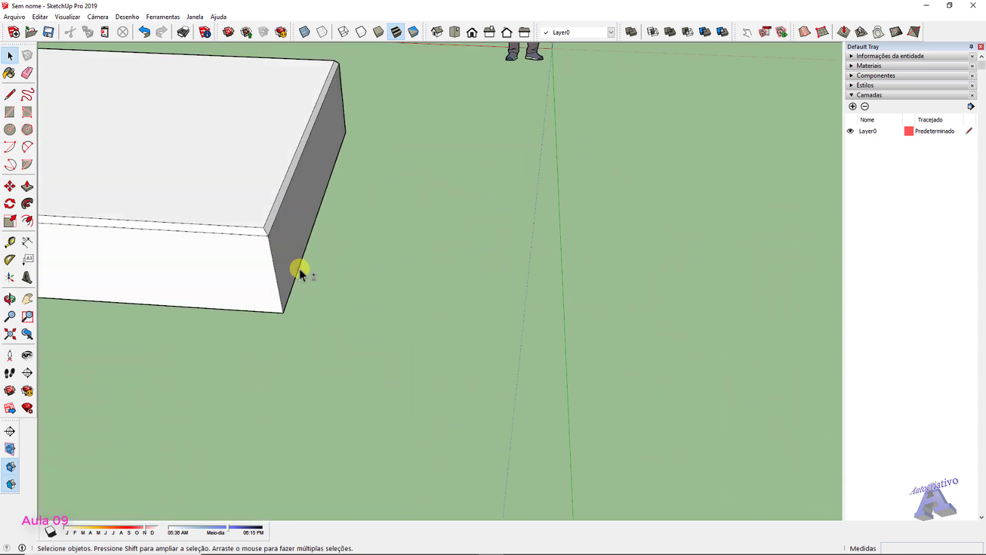
{"action": "scroll", "coordinate": [550, 370], "scroll_direction": "down", "scroll_amount": 3}
{"action": "middle_click_drag", "start_coordinate": [550, 370], "coordinate": [440, 308]}
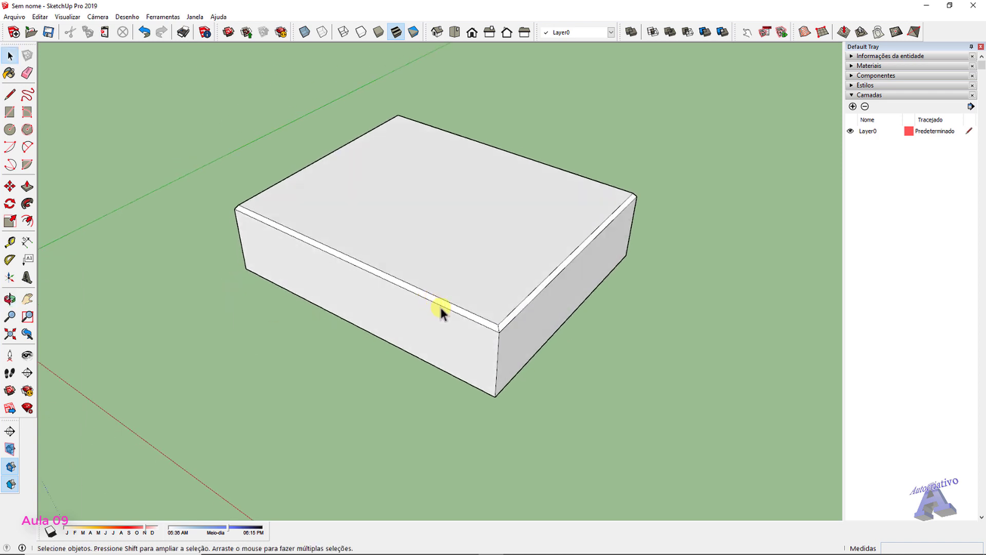
{"action": "scroll", "coordinate": [569, 348], "scroll_direction": "up", "scroll_amount": 8}
{"action": "middle_click_drag", "start_coordinate": [545, 359], "coordinate": [489, 294], "text": "shift"}
Undo the Follow Me chamfer and delete the diagonal line across the side face's upper corner
{"action": "key", "text": "ctrl+z"}
{"action": "key", "text": "ctrl+z"}
{"action": "scroll", "coordinate": [440, 267], "scroll_direction": "up", "scroll_amount": 3}
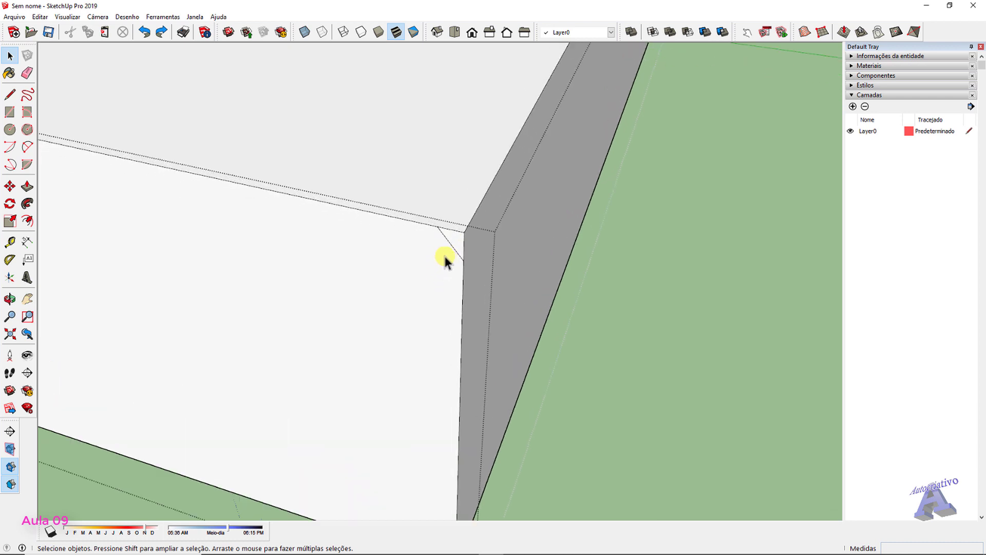
{"action": "key", "text": "Delete"}
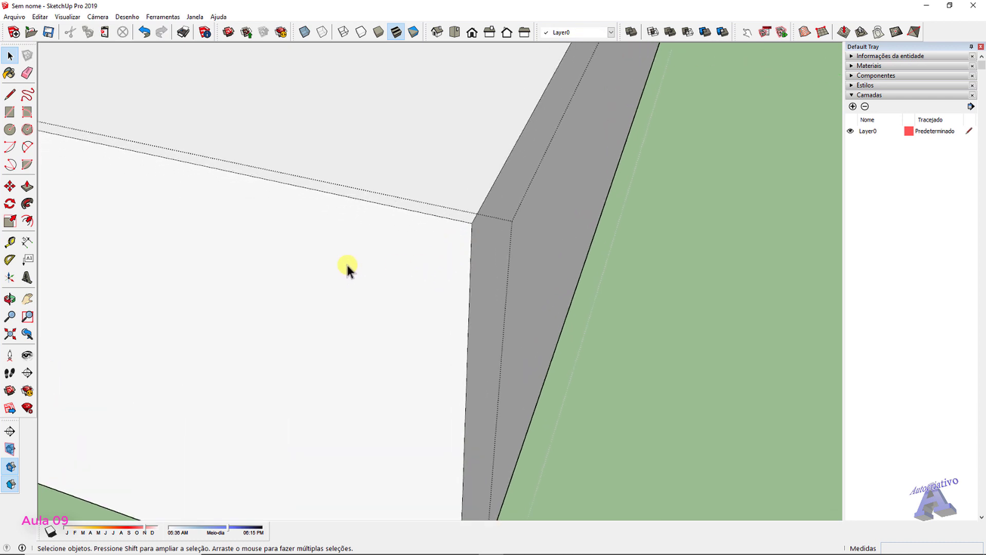
Draw a quarter-circle arc on the box's side face, centred on its upper corner and ending on both adjoining edges
{"action": "scroll", "coordinate": [346, 262], "scroll_direction": "up", "scroll_amount": 2}
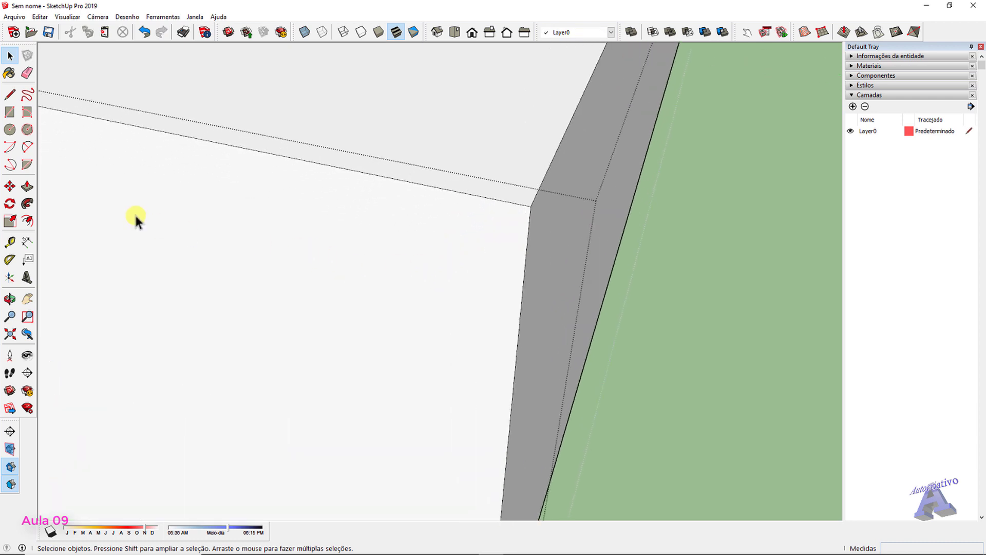
{"action": "left_click", "coordinate": [12, 149]}
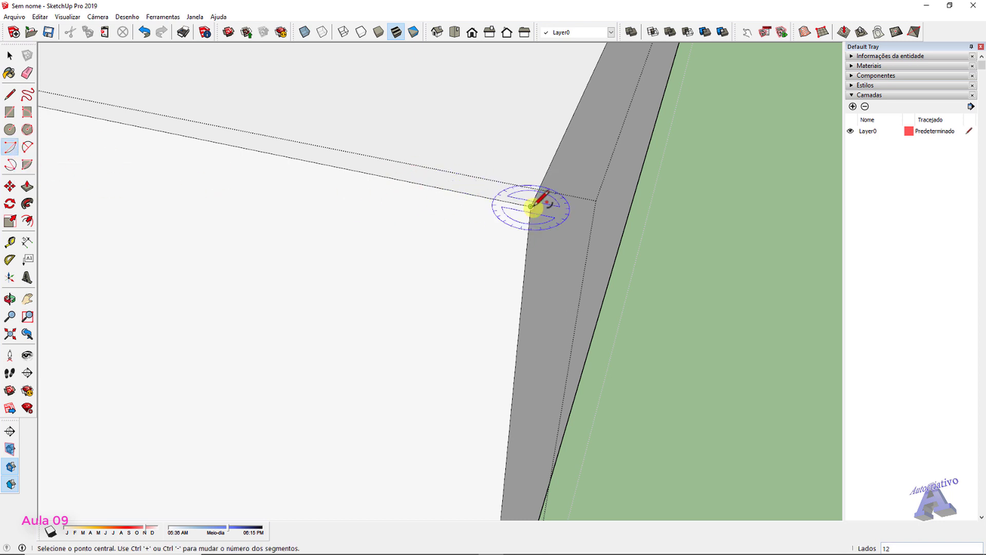
{"action": "mouse_move", "coordinate": [531, 206]}
{"action": "middle_mouse_down"}
{"action": "mouse_move", "coordinate": [563, 209]}
{"action": "mouse_move", "coordinate": [528, 202]}
{"action": "middle_mouse_up"}
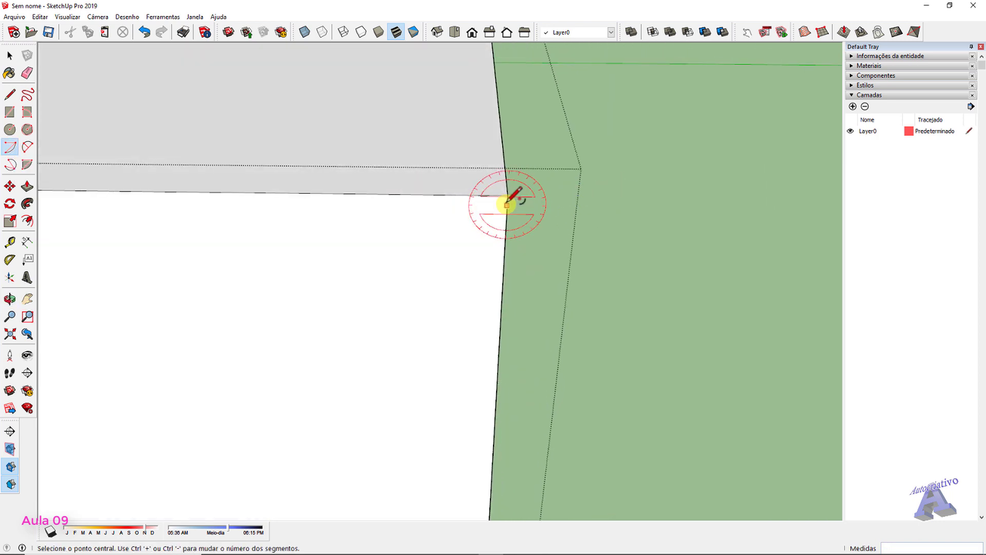
{"action": "left_click", "coordinate": [507, 195]}
{"action": "left_click", "coordinate": [369, 194]}
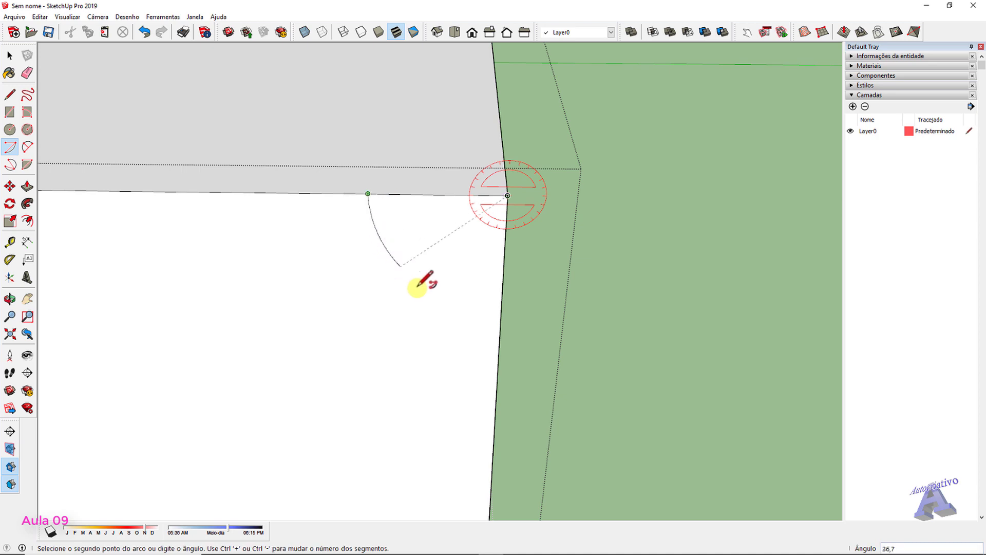
{"action": "left_click", "coordinate": [494, 327]}
{"action": "key", "text": "space"}
Select the top face's boundary edges and sweep the quarter-circle corner profile around them with Follow Me
{"action": "left_click", "coordinate": [460, 245]}
{"action": "middle_click_drag", "start_coordinate": [460, 247], "coordinate": [465, 285]}
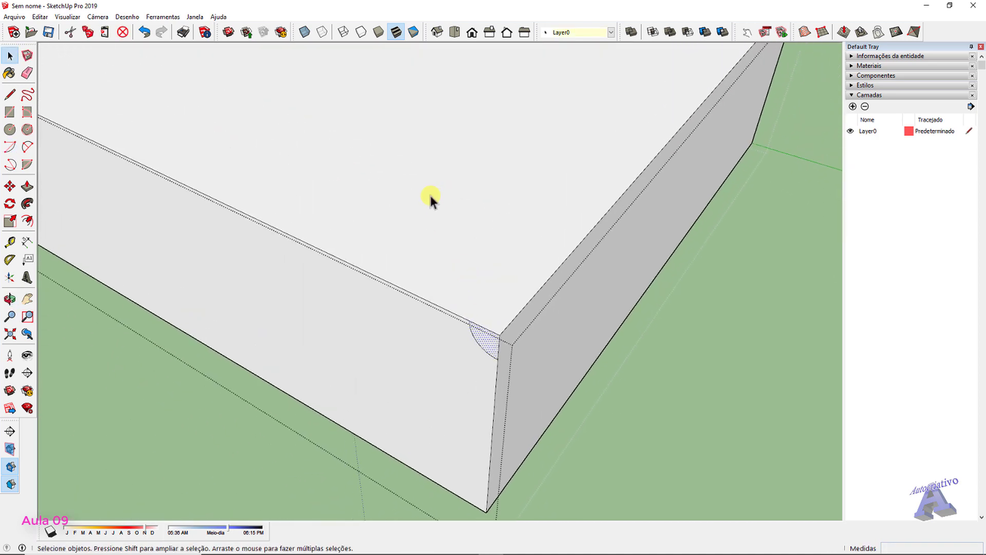
{"action": "left_click", "coordinate": [430, 195]}
{"action": "left_click", "coordinate": [430, 194], "text": "shift"}
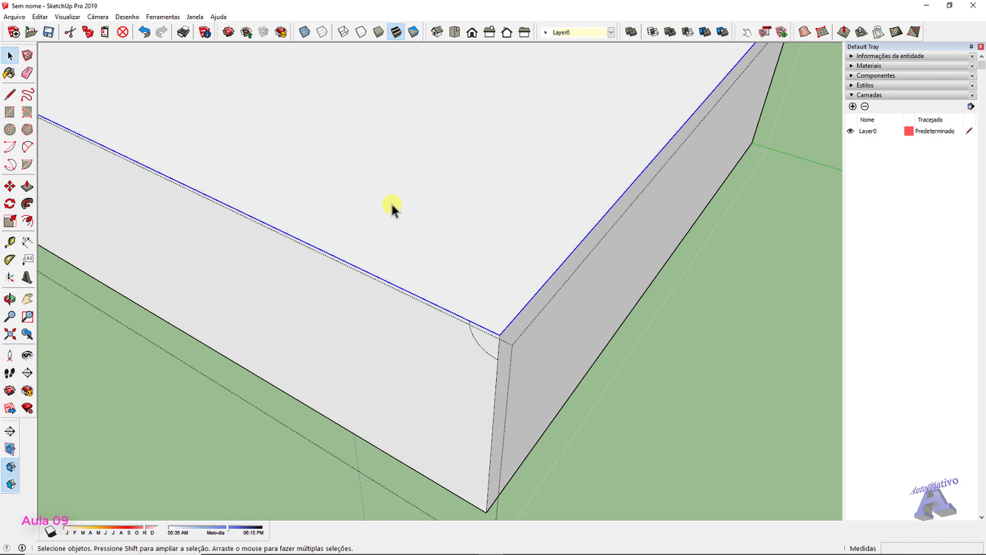
{"action": "left_click", "coordinate": [26, 203]}
{"action": "left_click", "coordinate": [492, 335]}
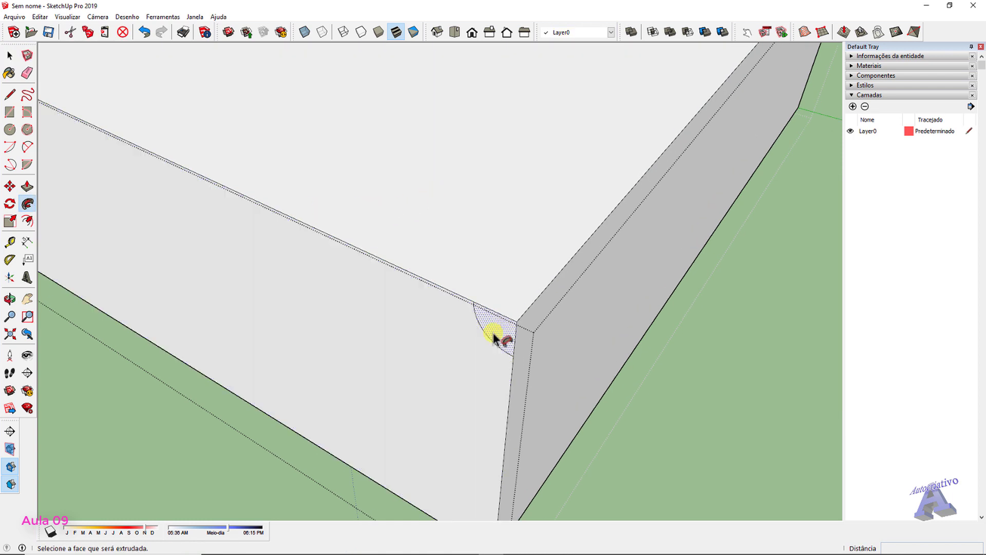
{"action": "scroll", "coordinate": [693, 375], "scroll_direction": "down", "scroll_amount": 6}
{"action": "middle_click_drag", "start_coordinate": [696, 374], "coordinate": [567, 341]}
{"action": "key", "text": "space"}
Undo the quarter-circle sweep and its corner arc, leaving the box's editing mode
{"action": "key", "text": "ctrl+z"}
{"action": "key", "text": "ctrl+z"}
{"action": "left_click", "coordinate": [653, 388]}
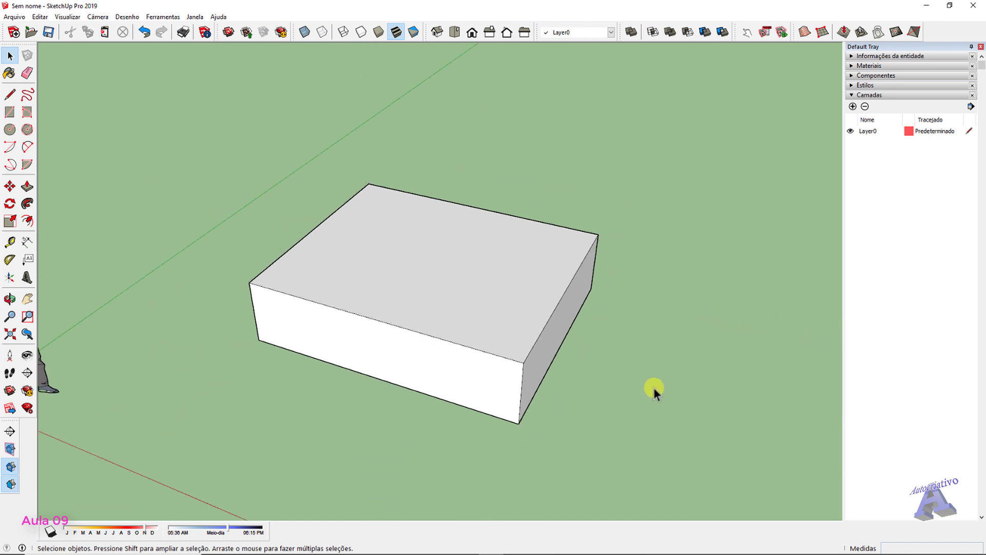
Reopen the box for editing and draw a tangent two-point arc spanning about 1.44 m across one corner of the top face
{"action": "middle_click_drag", "start_coordinate": [654, 387], "coordinate": [501, 323], "text": "shift"}
{"action": "scroll", "coordinate": [518, 304], "scroll_direction": "up", "scroll_amount": 2}
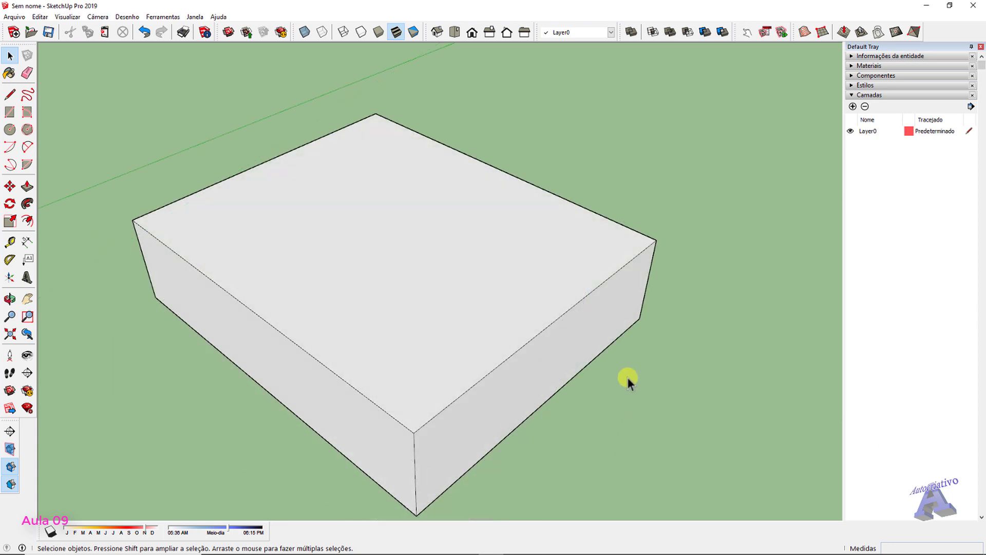
{"action": "middle_click_drag", "start_coordinate": [636, 337], "coordinate": [564, 249]}
{"action": "double_click", "coordinate": [558, 256]}
{"action": "scroll", "coordinate": [542, 247], "scroll_direction": "up", "scroll_amount": 4}
{"action": "left_click", "coordinate": [558, 245]}
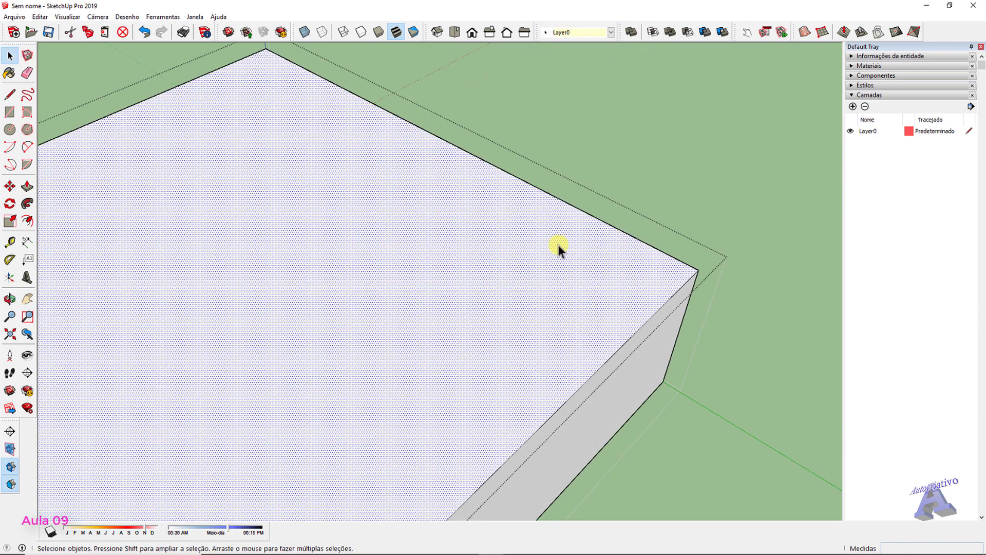
{"action": "left_click", "coordinate": [29, 145]}
{"action": "left_click", "coordinate": [527, 182]}
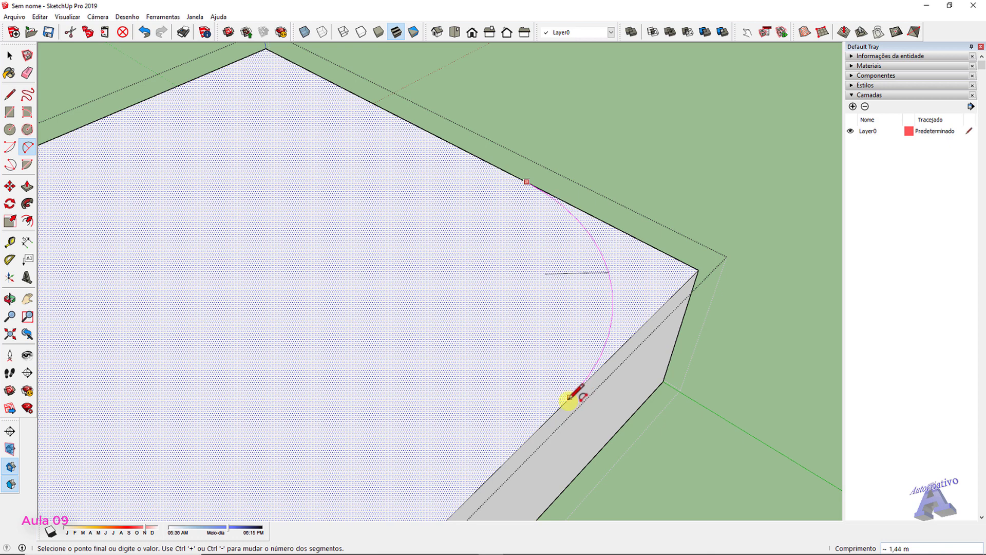
{"action": "left_click", "coordinate": [576, 391]}
{"action": "left_click", "coordinate": [654, 288]}
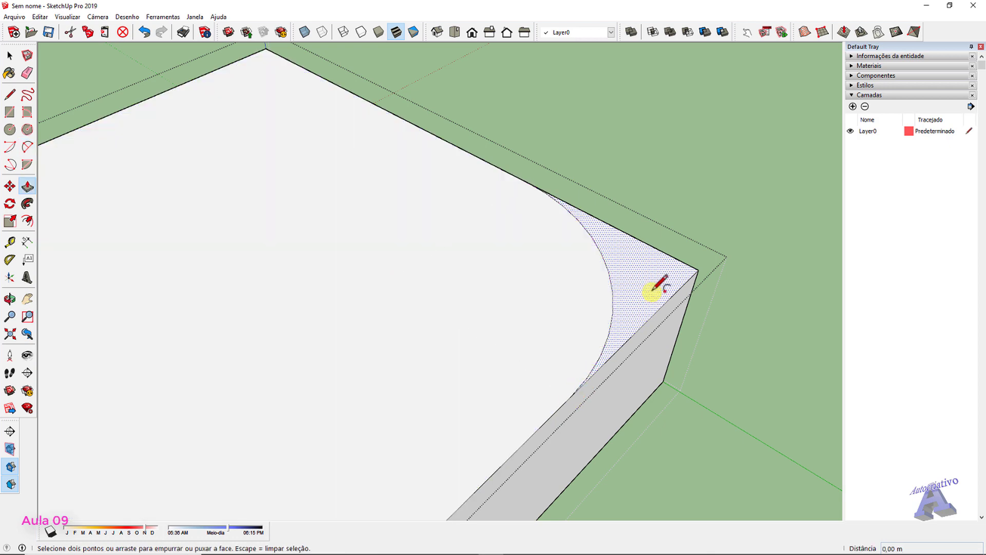
Push the corner area outside the arc down through the full height of the box to round its vertical corner
{"action": "key", "text": "p"}
{"action": "left_click_drag", "start_coordinate": [654, 286], "coordinate": [639, 424]}
{"action": "key", "text": "space"}
{"action": "scroll", "coordinate": [633, 405], "scroll_direction": "down", "scroll_amount": 5}
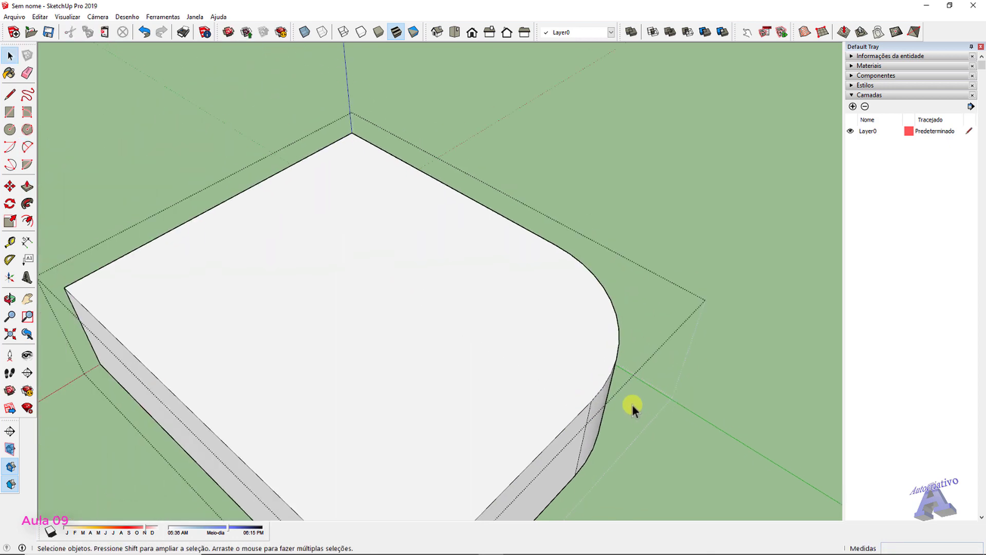
Examine the straight and curved edge segments around the top face, selecting the straight edge and the rounded corner's edge individually
{"action": "scroll", "coordinate": [605, 322], "scroll_direction": "up", "scroll_amount": 2}
{"action": "scroll", "coordinate": [510, 380], "scroll_direction": "up", "scroll_amount": 5}
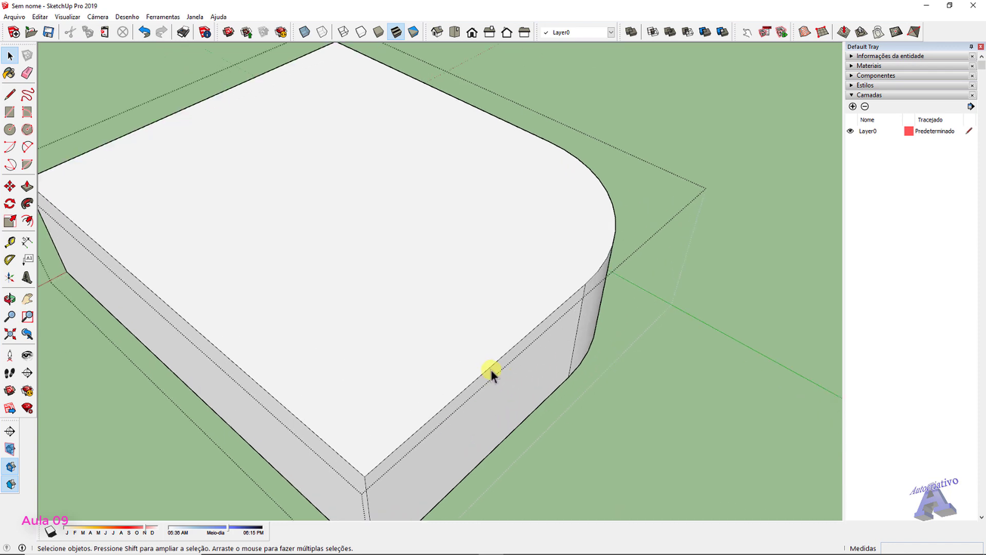
{"action": "left_click", "coordinate": [490, 369]}
{"action": "middle_click_drag", "start_coordinate": [590, 270], "coordinate": [565, 330]}
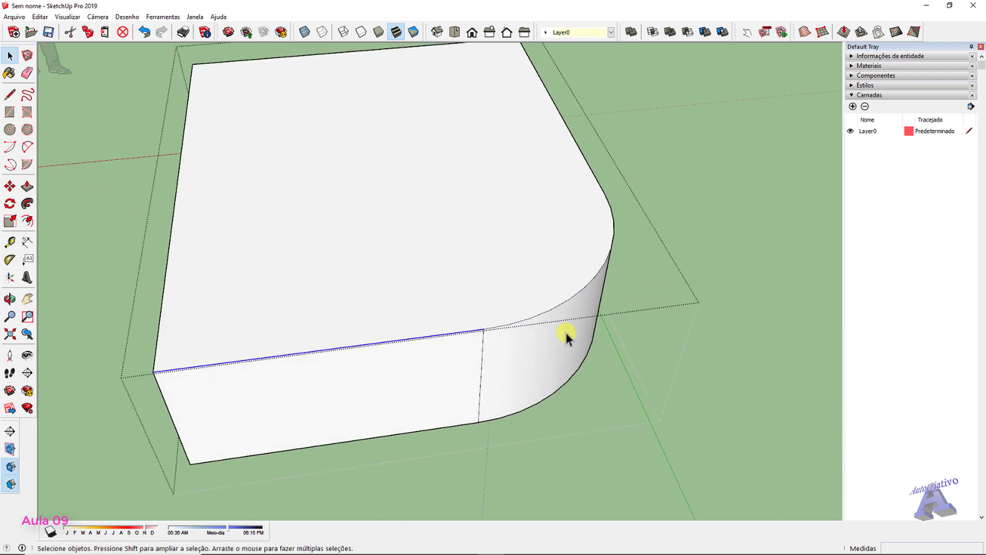
{"action": "left_click", "coordinate": [575, 294]}
{"action": "middle_click_drag", "start_coordinate": [589, 281], "coordinate": [541, 244]}
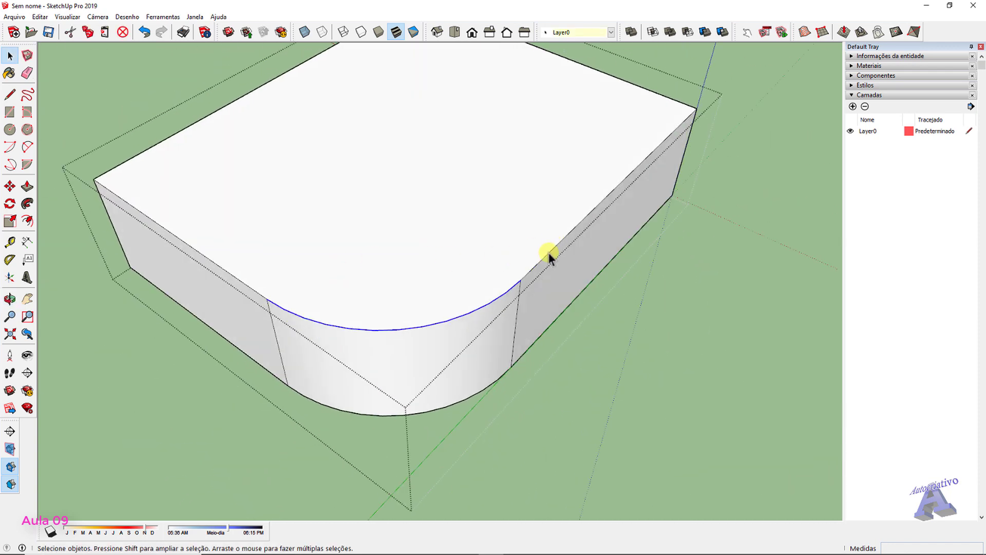
{"action": "middle_click_drag", "start_coordinate": [386, 263], "coordinate": [632, 237]}
{"action": "scroll", "coordinate": [660, 186], "scroll_direction": "up", "scroll_amount": 2}
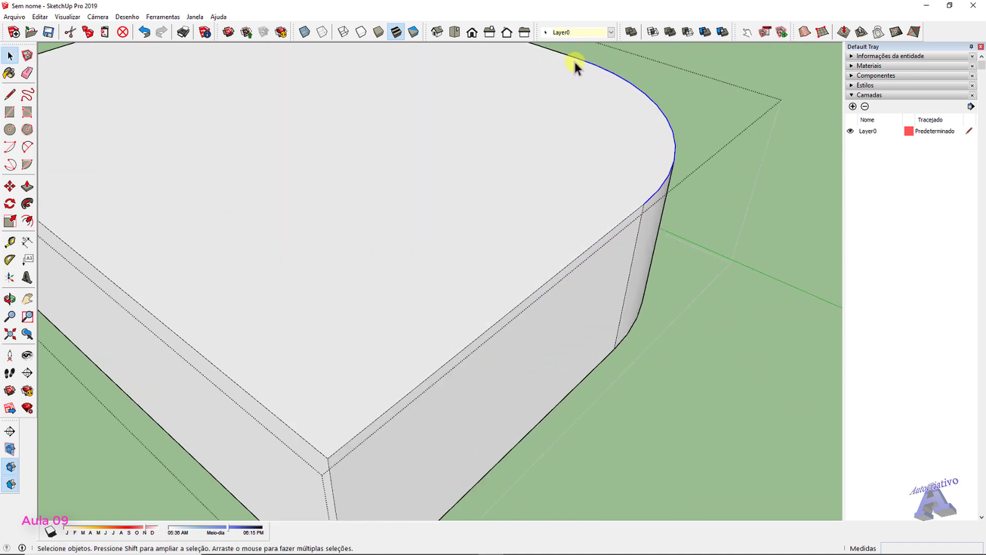
{"action": "scroll", "coordinate": [546, 139], "scroll_direction": "down", "scroll_amount": 3}
{"action": "middle_click_drag", "start_coordinate": [546, 139], "coordinate": [497, 334]}
{"action": "scroll", "coordinate": [497, 335], "scroll_direction": "up", "scroll_amount": 5}
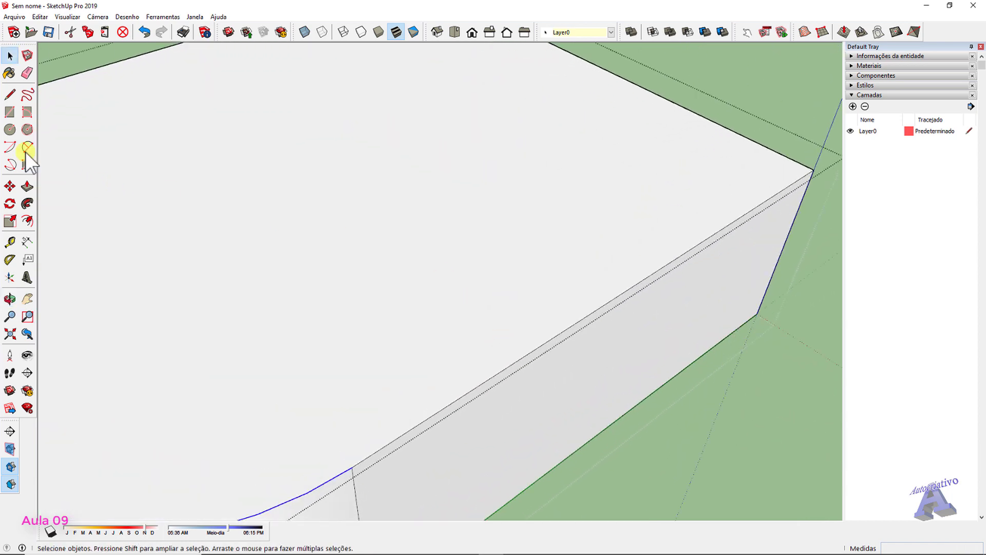
Try a 90-degree arc on the top face, centred on its straight edge, and undo it
{"action": "left_click", "coordinate": [10, 148]}
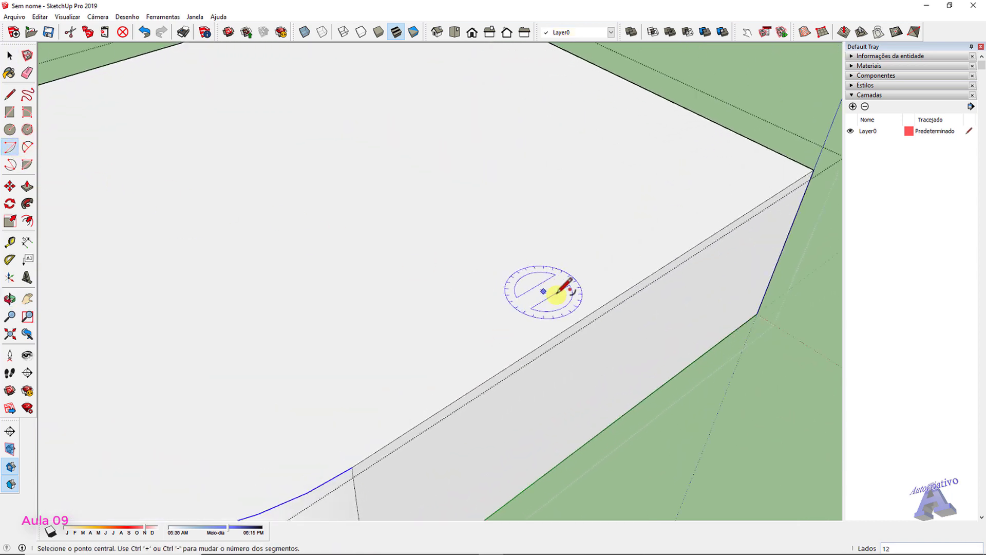
{"action": "left_click", "coordinate": [592, 312]}
{"action": "left_click", "coordinate": [529, 265]}
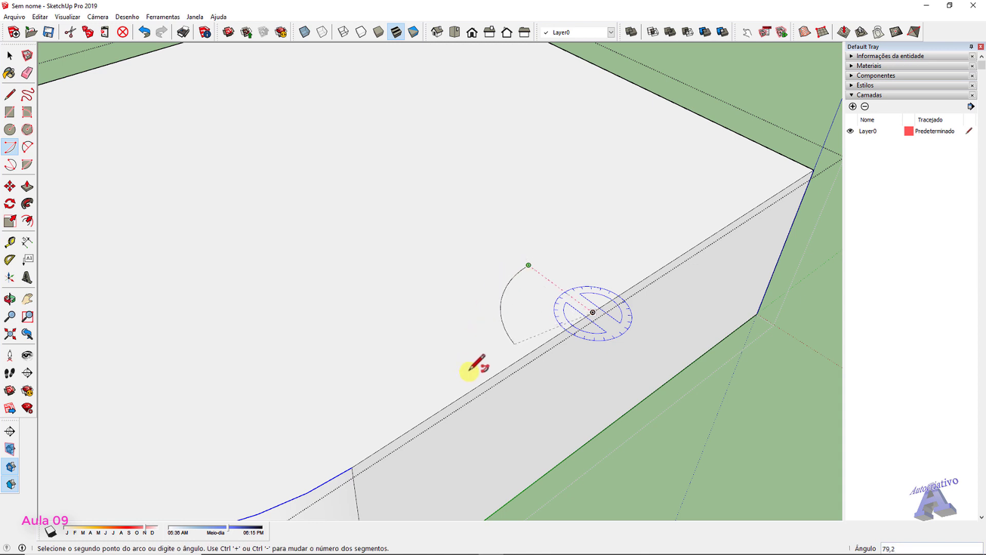
{"action": "left_click", "coordinate": [524, 354]}
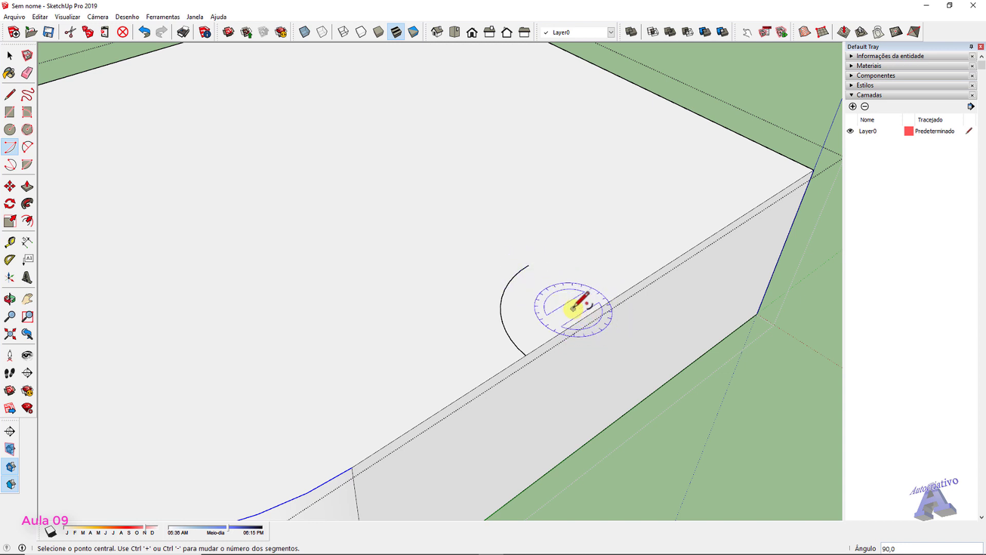
{"action": "key", "text": "space"}
{"action": "key", "text": "ctrl+z"}
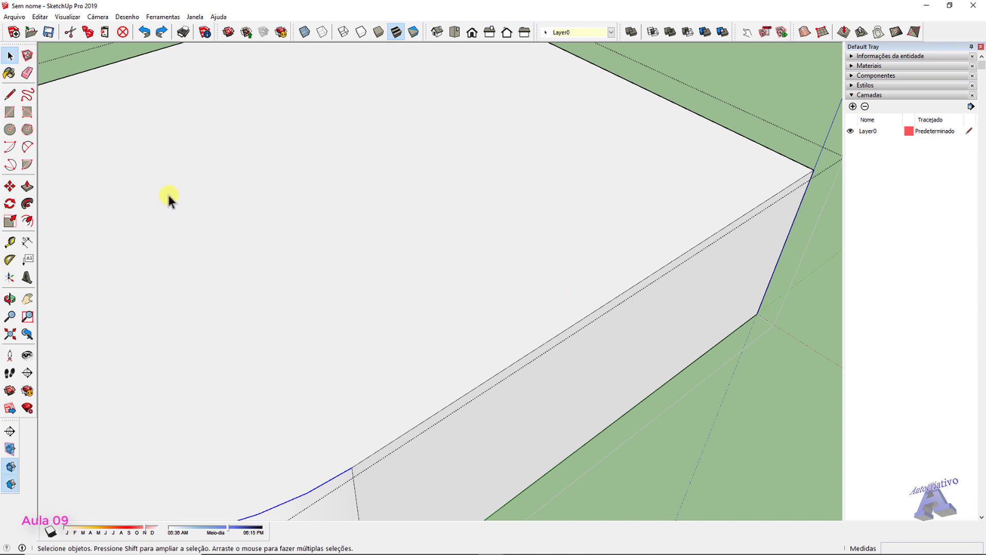
Draw a semicircular arc on the slab's top face, centred on its straight front edge
{"action": "left_click", "coordinate": [9, 147]}
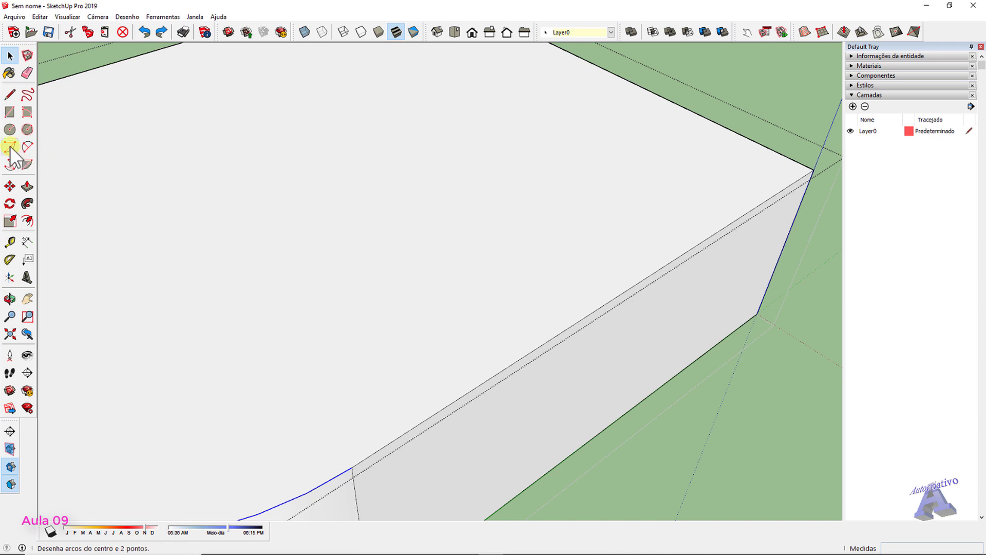
{"action": "left_click", "coordinate": [598, 308]}
{"action": "left_click", "coordinate": [527, 354]}
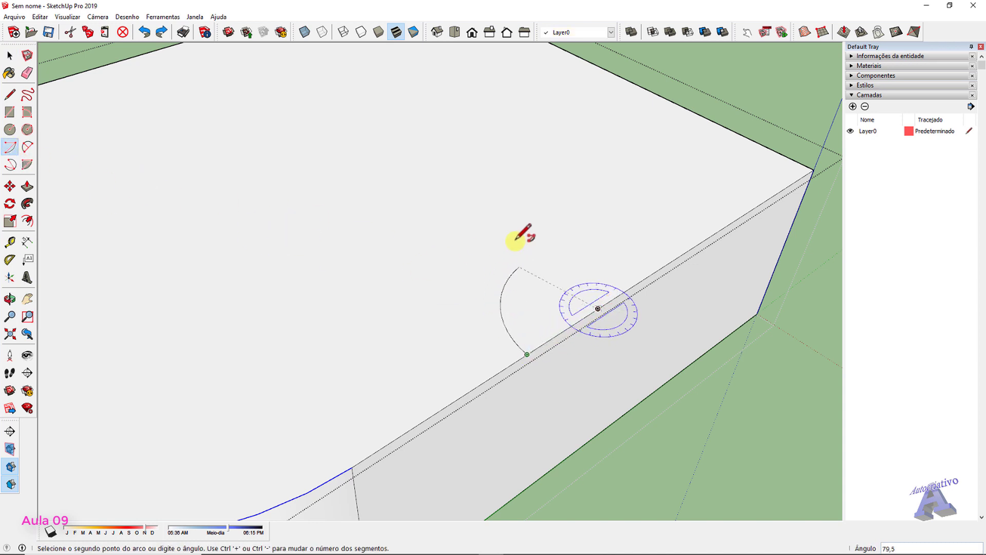
{"action": "left_click", "coordinate": [662, 266]}
Push the semicircular face down through the full slab height to cut a rounded notch
{"action": "key", "text": "space"}
{"action": "left_click", "coordinate": [589, 277]}
{"action": "key", "text": "p"}
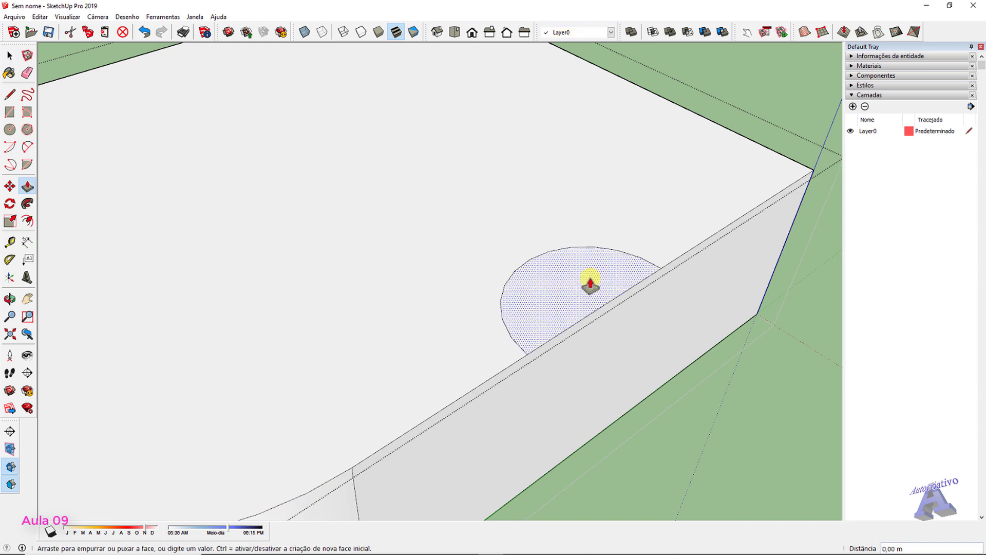
{"action": "left_click_drag", "start_coordinate": [590, 281], "coordinate": [583, 452]}
{"action": "key", "text": "space"}
{"action": "scroll", "coordinate": [590, 421], "scroll_direction": "down", "scroll_amount": 4}
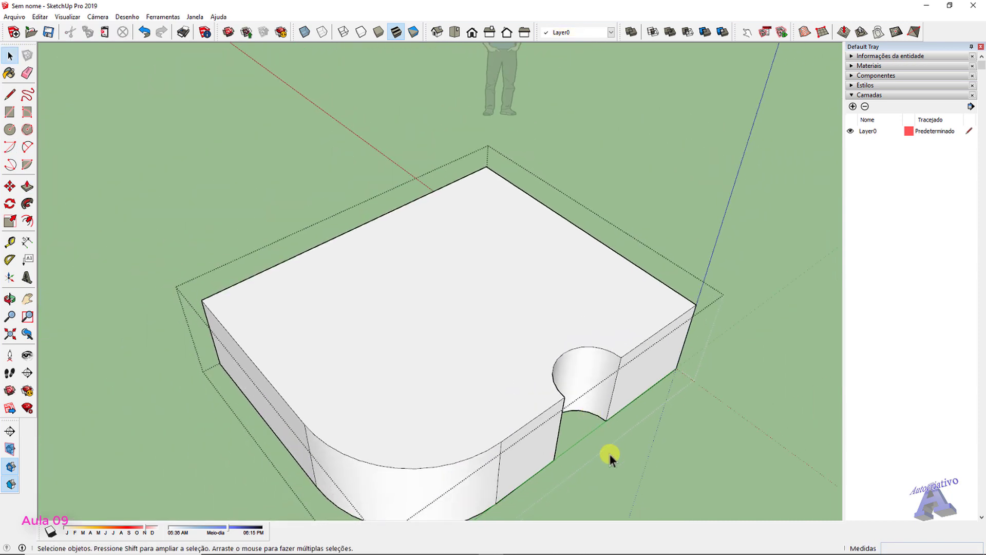
Examine the slab's upper contour by selecting its straight edges and the notch arc one at a time
{"action": "scroll", "coordinate": [530, 305], "scroll_direction": "up", "scroll_amount": 3}
{"action": "middle_click_drag", "start_coordinate": [530, 305], "coordinate": [731, 407]}
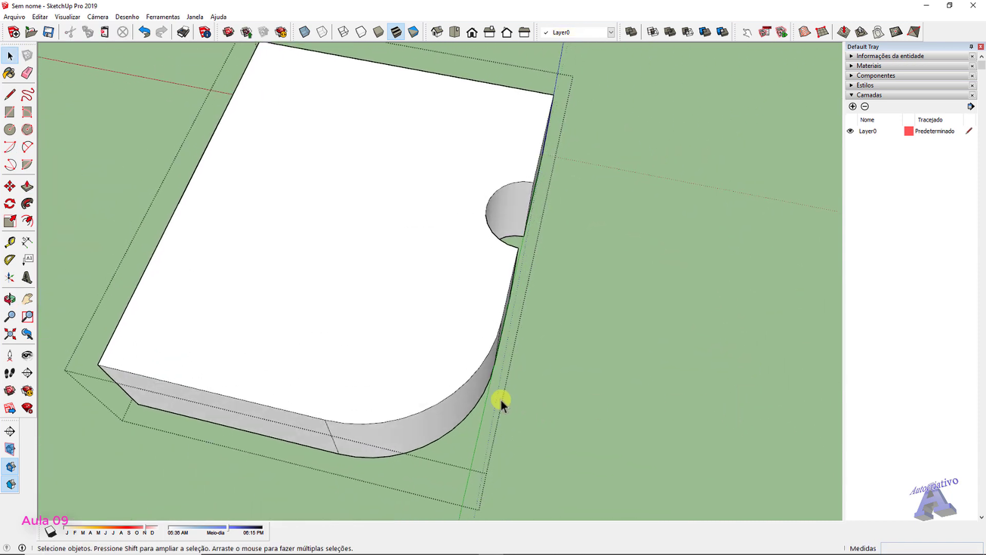
{"action": "left_click", "coordinate": [492, 337]}
{"action": "left_click", "coordinate": [507, 304]}
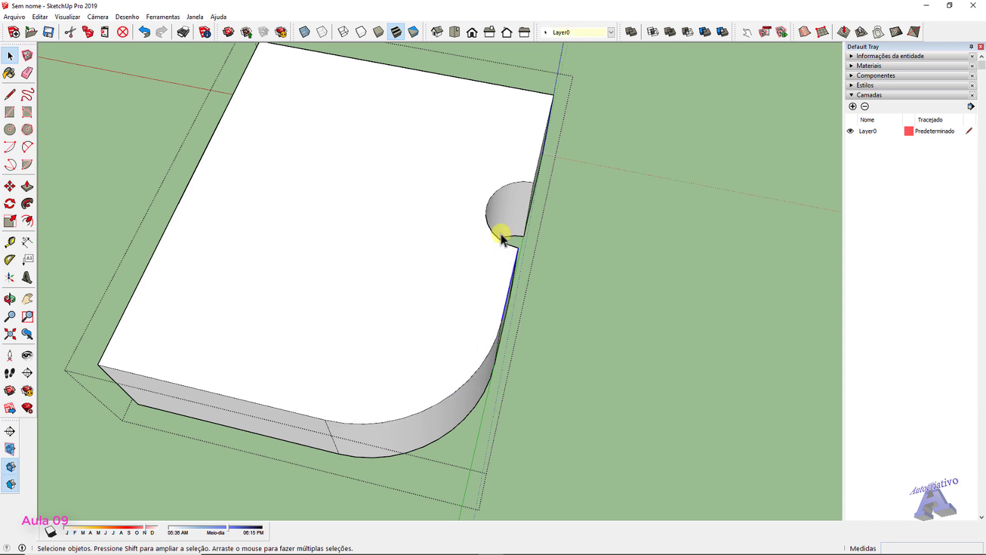
{"action": "left_click", "coordinate": [488, 206]}
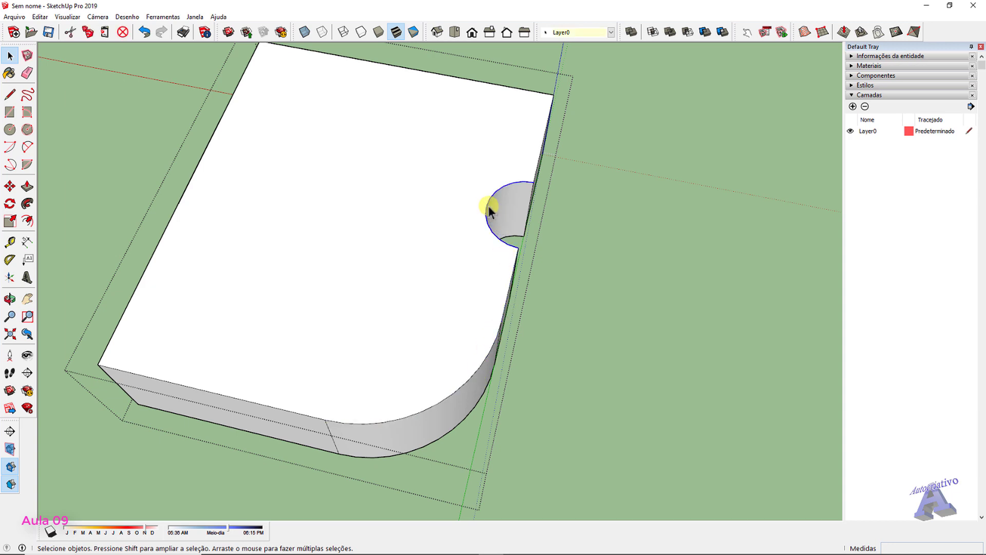
{"action": "left_click", "coordinate": [540, 153]}
{"action": "scroll", "coordinate": [470, 242], "scroll_direction": "down", "scroll_amount": 3}
{"action": "middle_click_drag", "start_coordinate": [467, 245], "coordinate": [602, 232]}
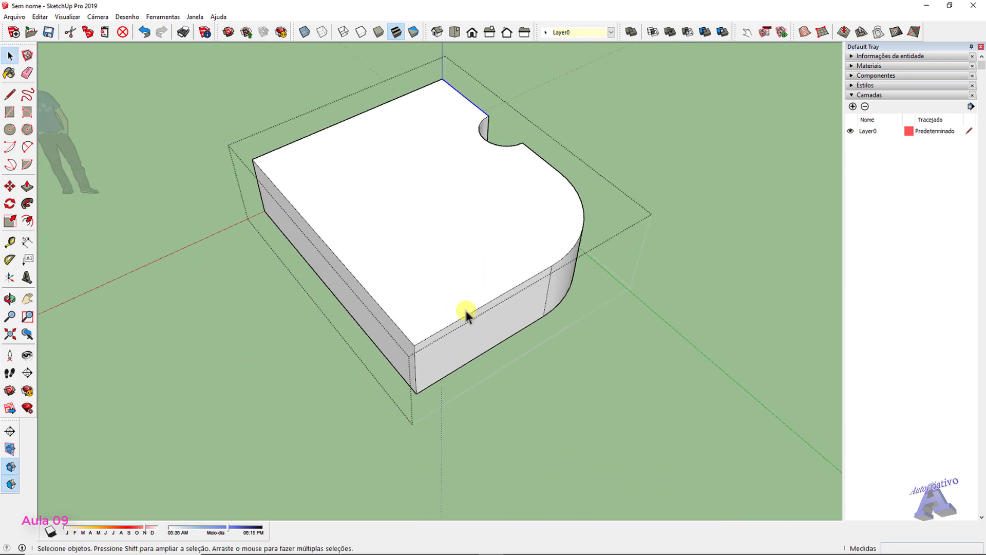
Draw an upright 0.02 m by 0.02 m square on the slab's top corner with the Rotated Rectangle tool
{"action": "scroll", "coordinate": [466, 312], "scroll_direction": "up", "scroll_amount": 5}
{"action": "middle_click_drag", "start_coordinate": [414, 335], "coordinate": [480, 227]}
{"action": "scroll", "coordinate": [448, 286], "scroll_direction": "up", "scroll_amount": 2}
{"action": "scroll", "coordinate": [463, 278], "scroll_direction": "up", "scroll_amount": 1}
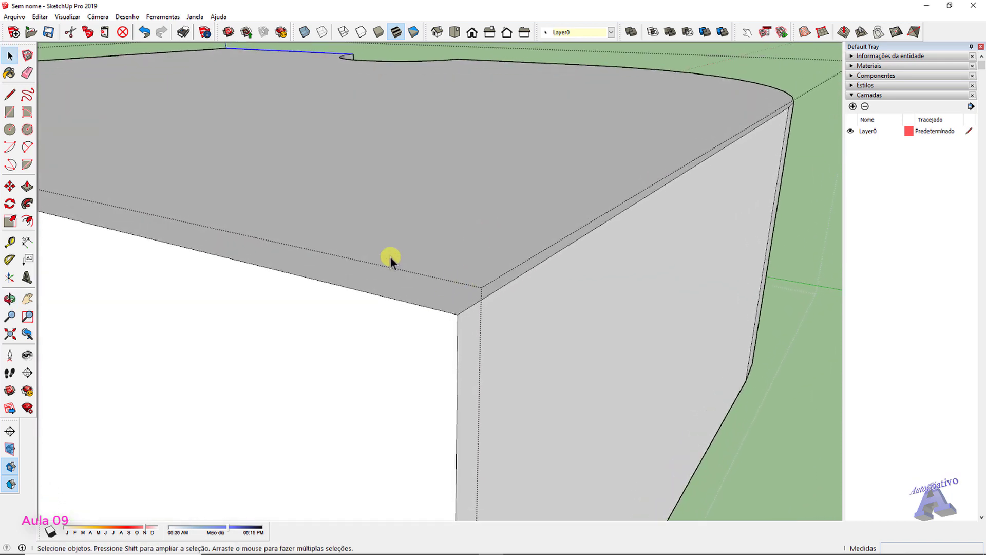
{"action": "left_click", "coordinate": [28, 112]}
{"action": "scroll", "coordinate": [464, 307], "scroll_direction": "up", "scroll_amount": 1}
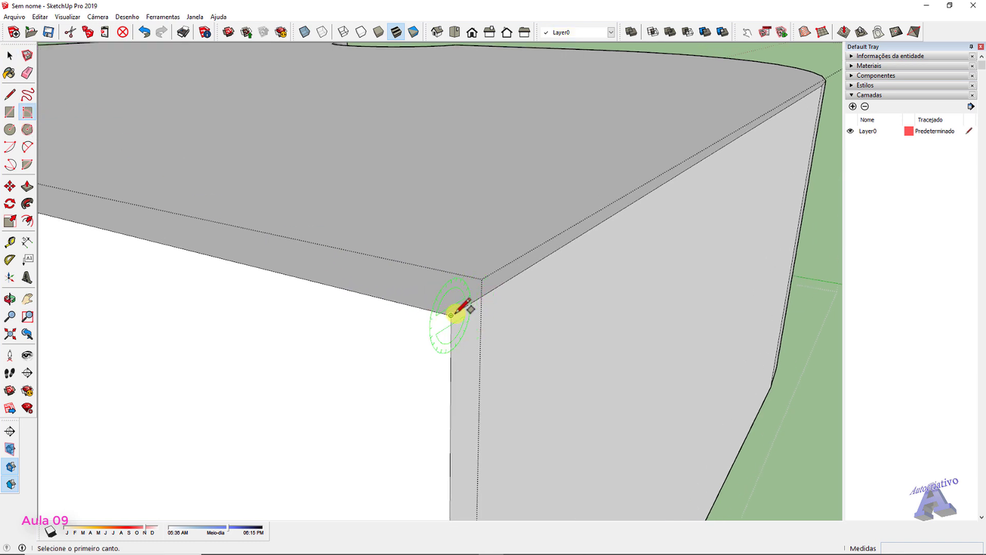
{"action": "left_click", "coordinate": [451, 314]}
{"action": "left_click", "coordinate": [426, 309]}
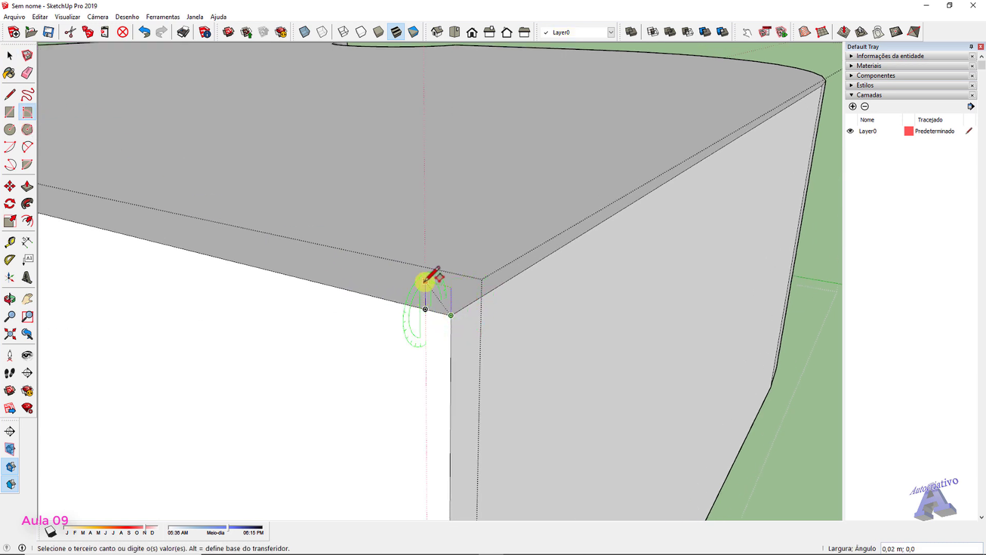
{"action": "left_click", "coordinate": [425, 281]}
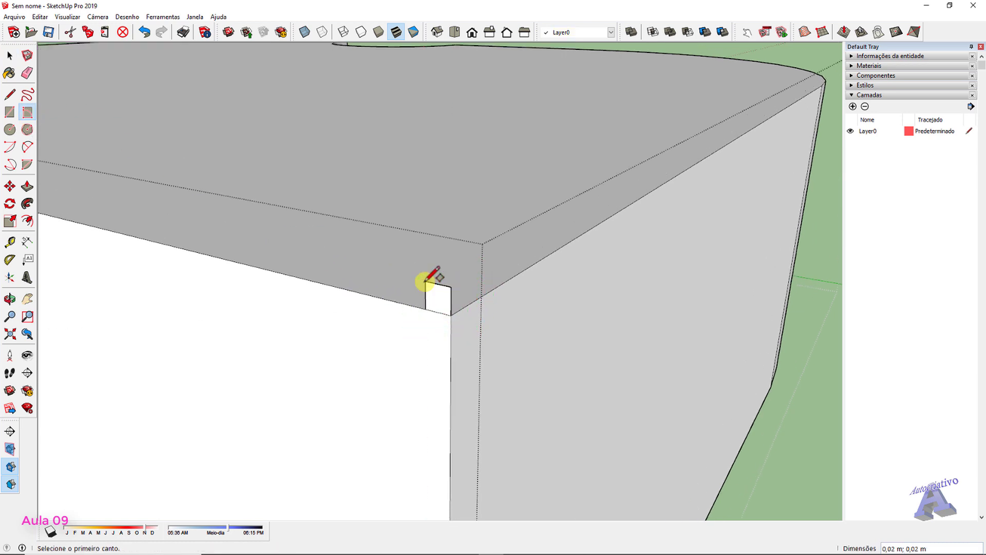
{"action": "key", "text": "space"}
{"action": "mouse_move", "coordinate": [464, 302]}
{"action": "middle_mouse_down"}
{"action": "mouse_move", "coordinate": [319, 292]}
{"action": "mouse_move", "coordinate": [237, 146]}
{"action": "mouse_move", "coordinate": [293, 132]}
{"action": "mouse_move", "coordinate": [469, 308]}
{"action": "mouse_move", "coordinate": [440, 304]}
{"action": "mouse_move", "coordinate": [473, 290]}
{"action": "middle_mouse_up"}
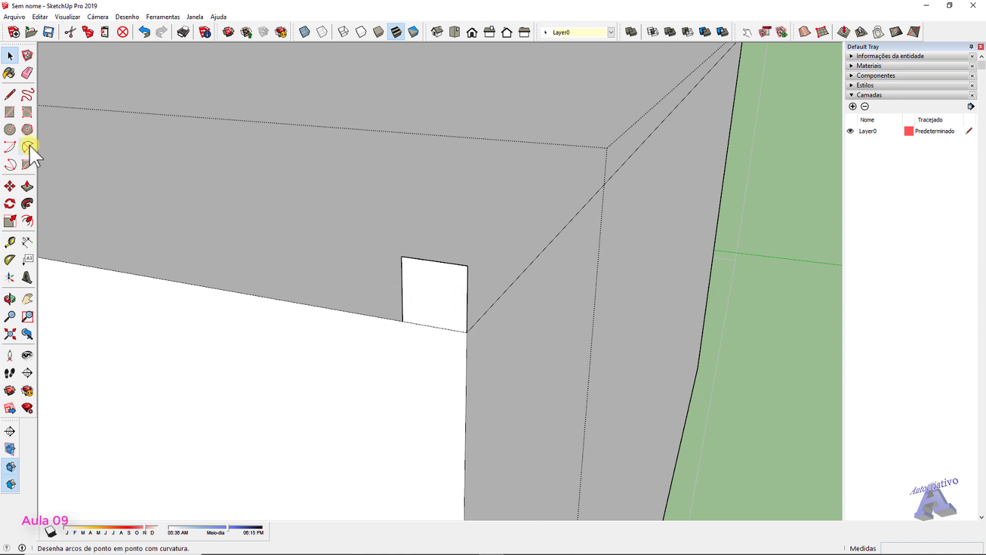
{"action": "left_click", "coordinate": [10, 147]}
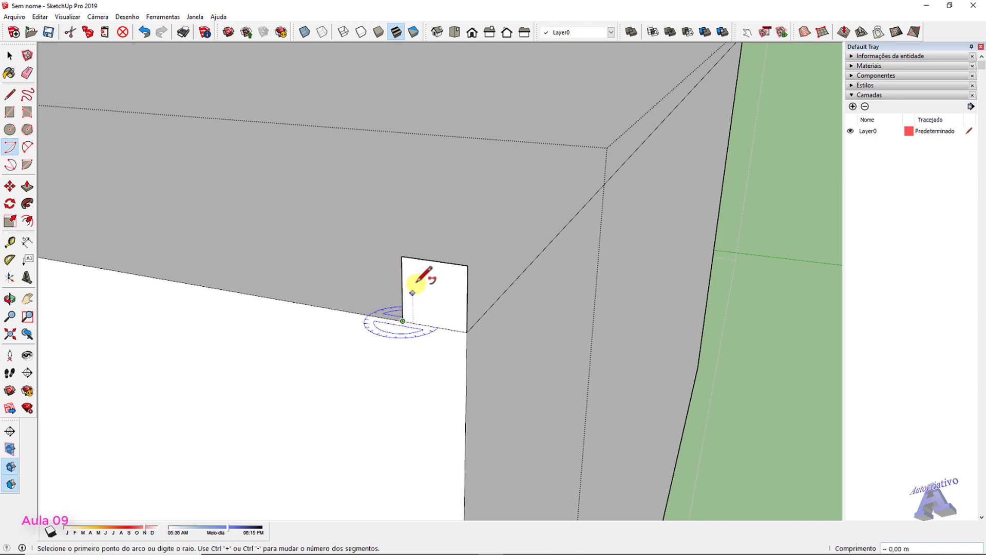
{"action": "middle_click_drag", "start_coordinate": [430, 279], "coordinate": [181, 205]}
{"action": "key", "text": "space"}
Draw a quarter-circle arc across the small square, centred on its inner lower corner
{"action": "left_click", "coordinate": [425, 277]}
{"action": "left_click", "coordinate": [9, 148]}
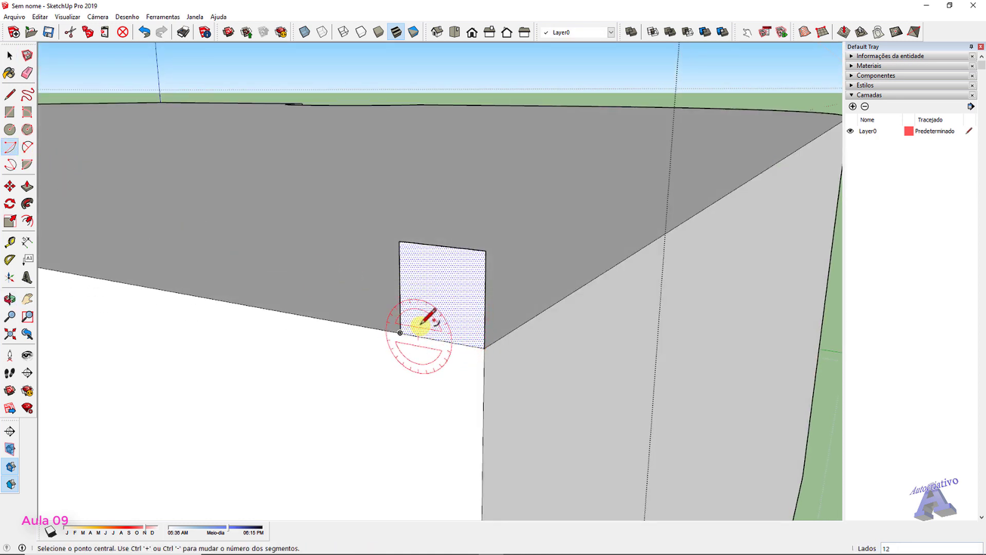
{"action": "left_click", "coordinate": [400, 333]}
{"action": "left_click", "coordinate": [399, 241]}
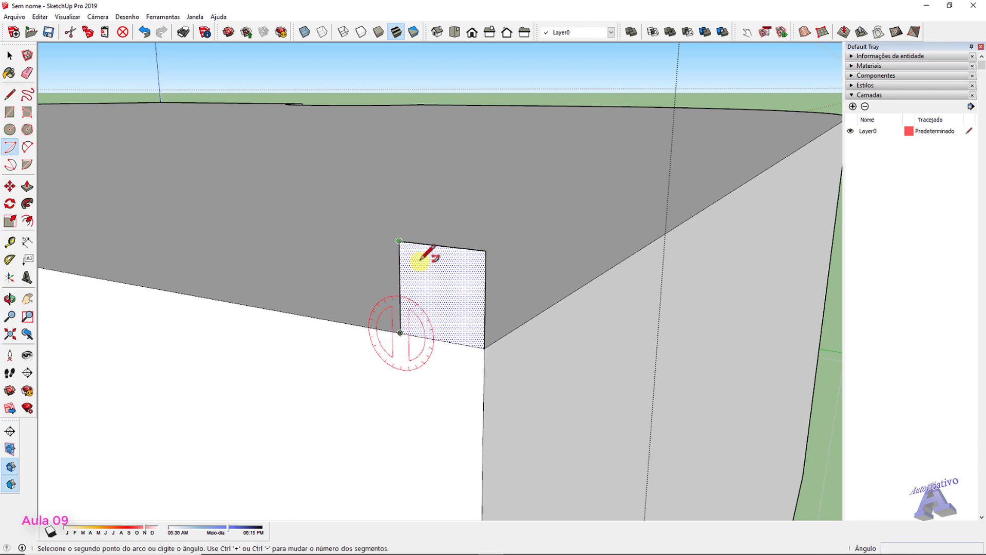
{"action": "left_click", "coordinate": [485, 348]}
{"action": "key", "text": "space"}
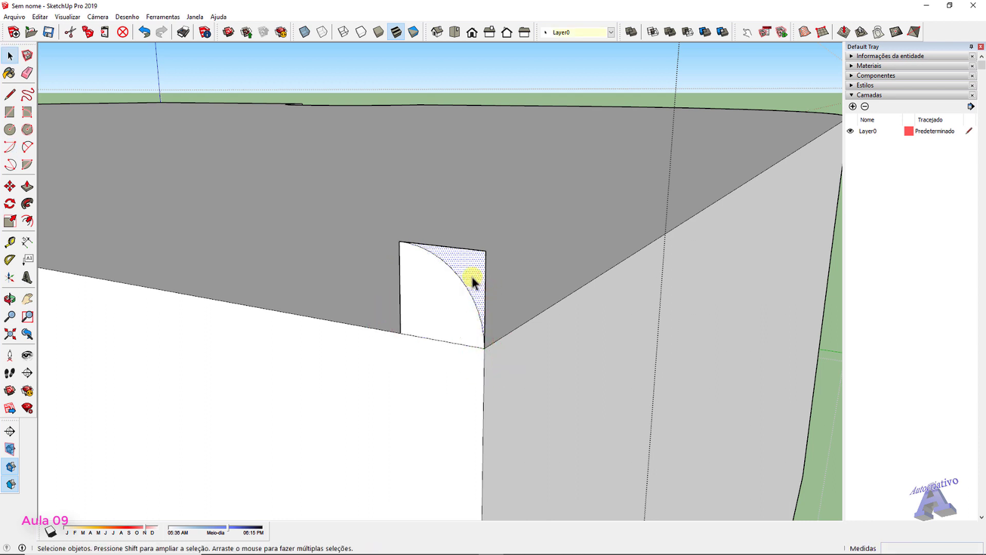
Delete the face outside the arc and erase its two leftover edges, leaving a quarter-round profile
{"action": "key", "text": "Delete"}
{"action": "key", "text": "e"}
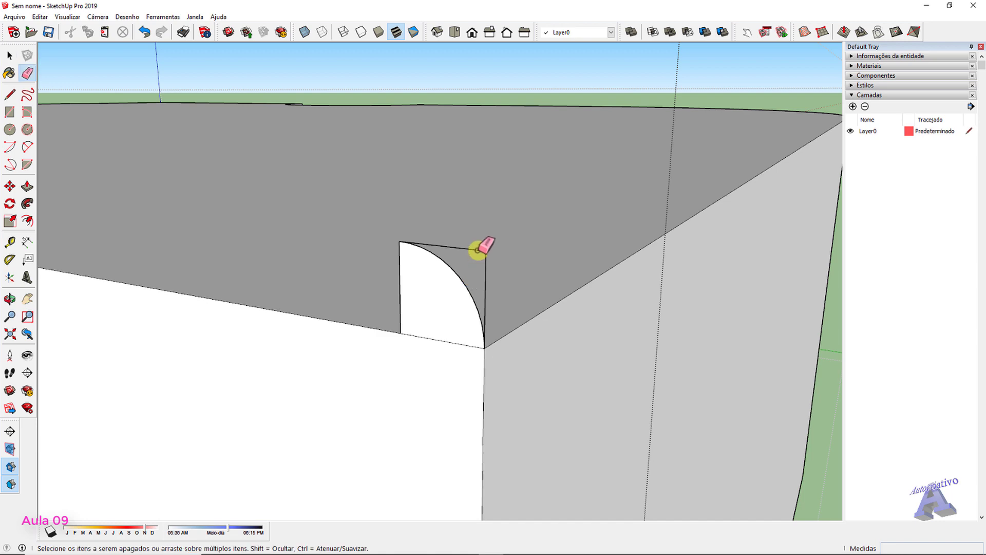
{"action": "left_click", "coordinate": [478, 251]}
{"action": "left_click_drag", "start_coordinate": [480, 259], "coordinate": [494, 268]}
{"action": "key", "text": "space"}
{"action": "scroll", "coordinate": [490, 274], "scroll_direction": "down", "scroll_amount": 2}
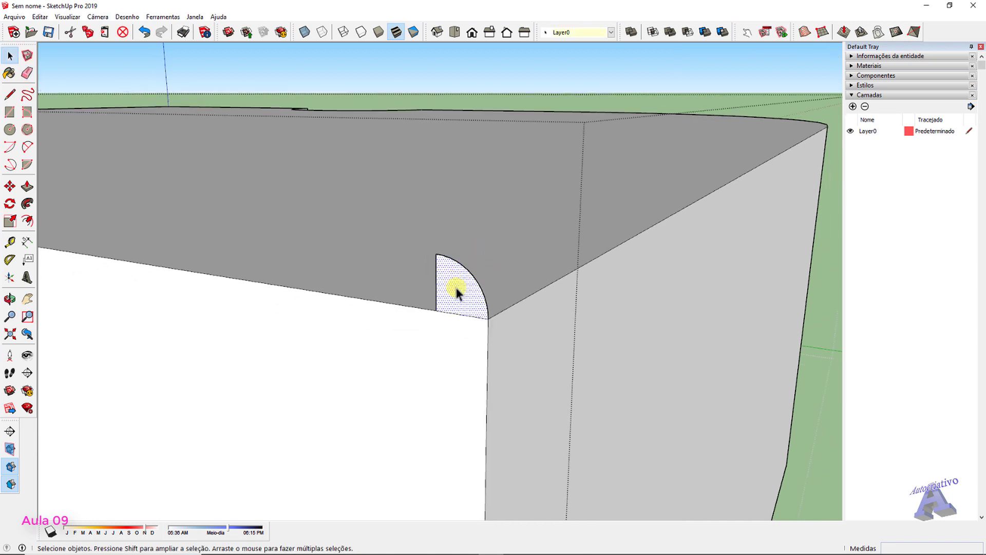
Select only the perimeter edges of the slab's top face, leaving the face itself out of the selection
{"action": "scroll", "coordinate": [456, 288], "scroll_direction": "down", "scroll_amount": 1}
{"action": "scroll", "coordinate": [495, 181], "scroll_direction": "down", "scroll_amount": 2}
{"action": "middle_click_drag", "start_coordinate": [495, 180], "coordinate": [438, 133]}
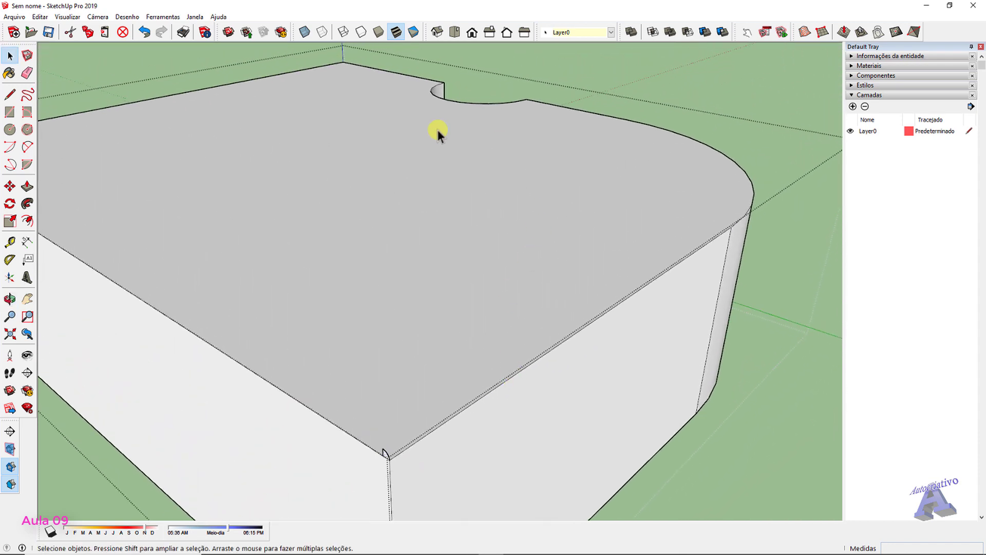
{"action": "left_click", "coordinate": [452, 213]}
{"action": "left_click", "coordinate": [452, 212], "text": "shift"}
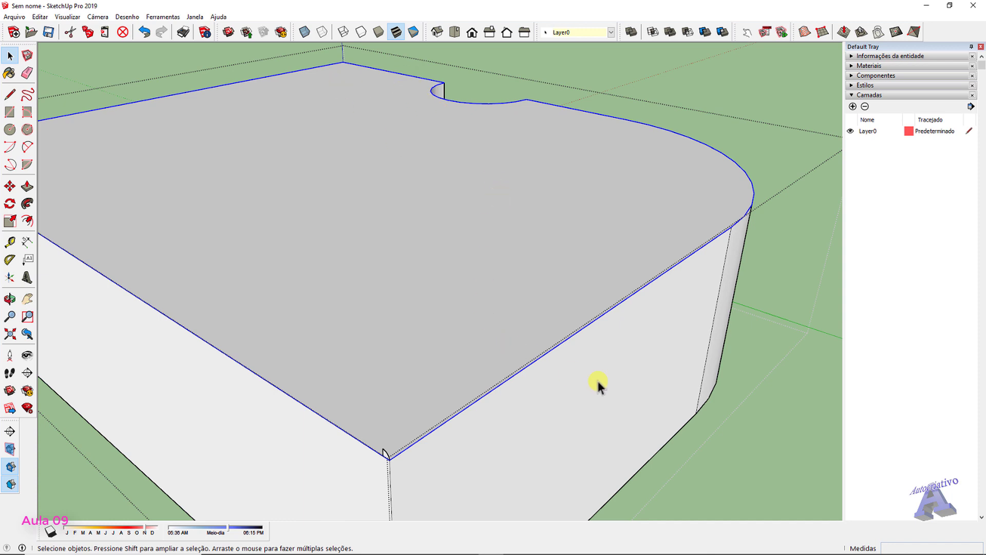
Examine the quarter-round profile and the adjoining top face at the slab's corner from several angles
{"action": "middle_click_drag", "start_coordinate": [596, 380], "coordinate": [600, 335]}
{"action": "scroll", "coordinate": [406, 295], "scroll_direction": "up", "scroll_amount": 5}
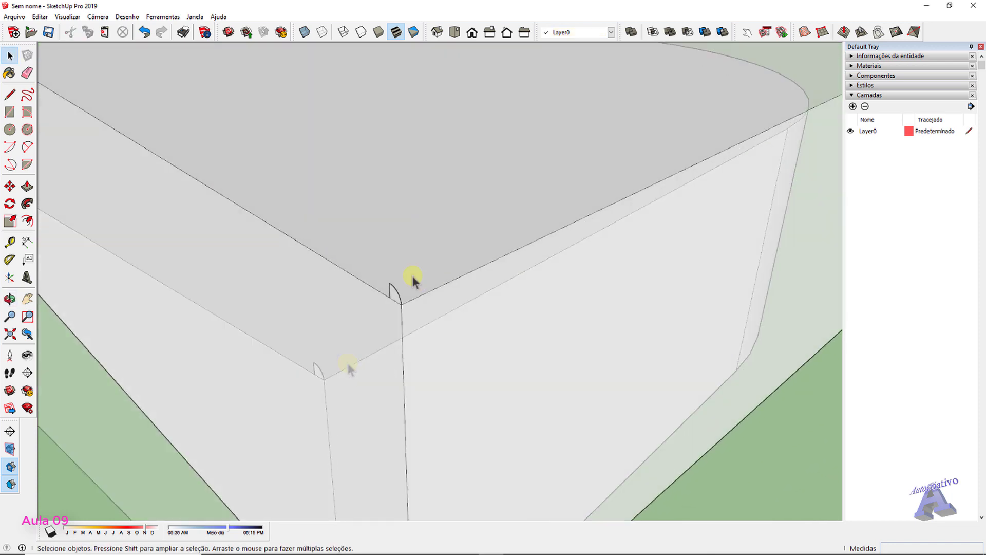
{"action": "middle_click_drag", "start_coordinate": [413, 281], "coordinate": [436, 244]}
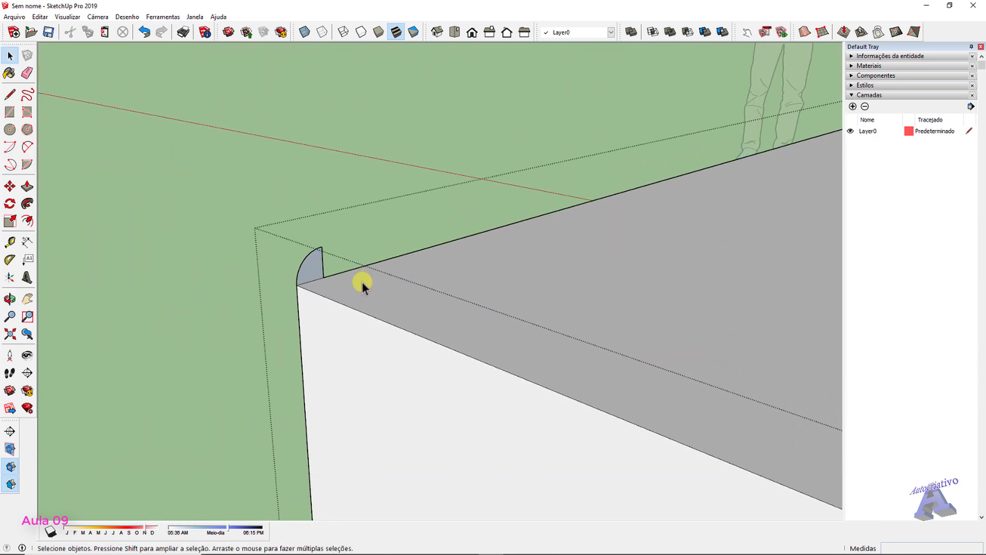
{"action": "middle_click_drag", "start_coordinate": [328, 286], "coordinate": [440, 412]}
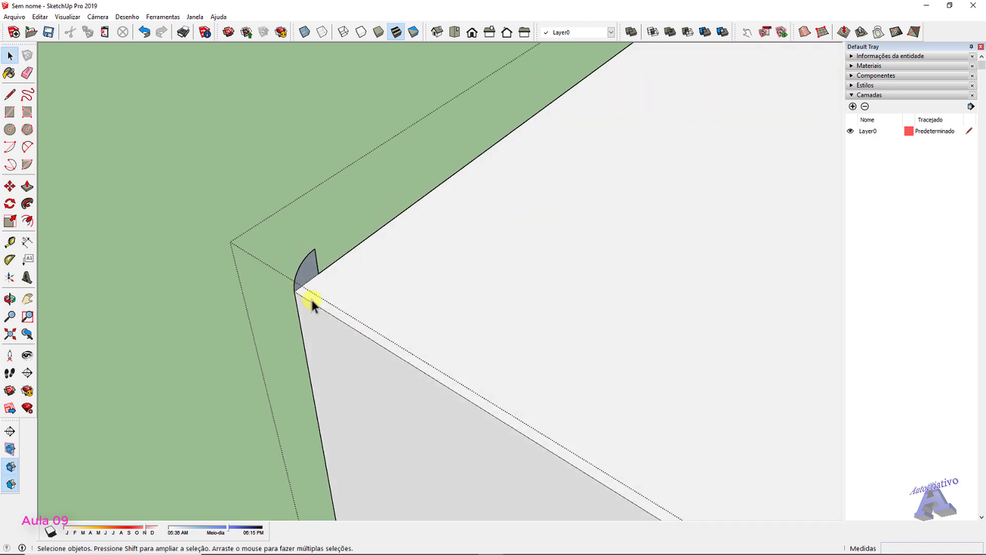
{"action": "middle_click_drag", "start_coordinate": [313, 302], "coordinate": [377, 220]}
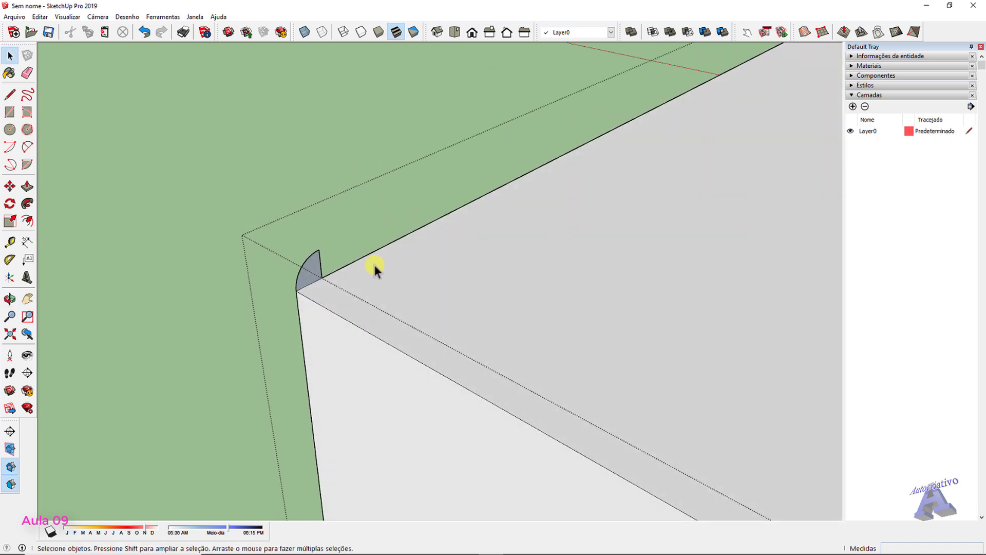
{"action": "left_click", "coordinate": [400, 269]}
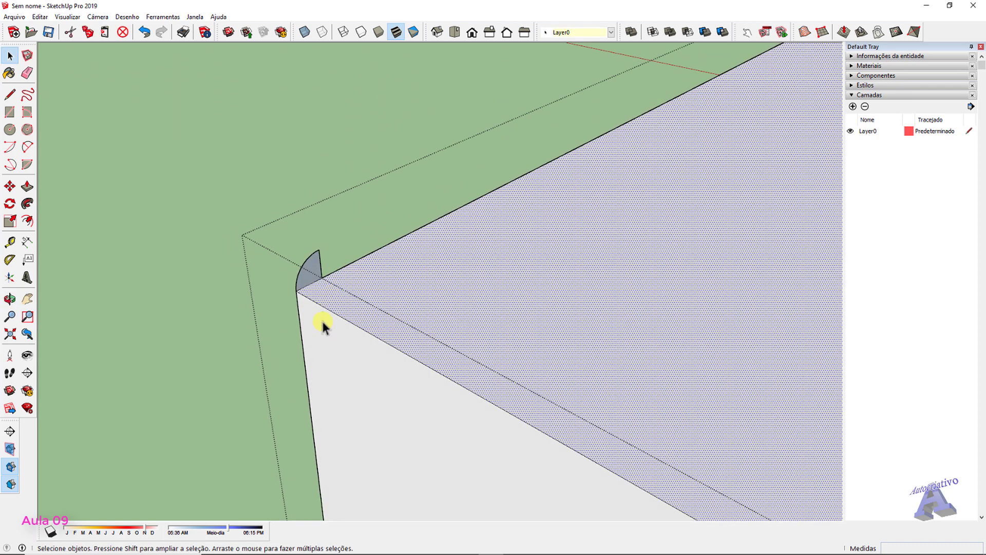
{"action": "left_click", "coordinate": [354, 226]}
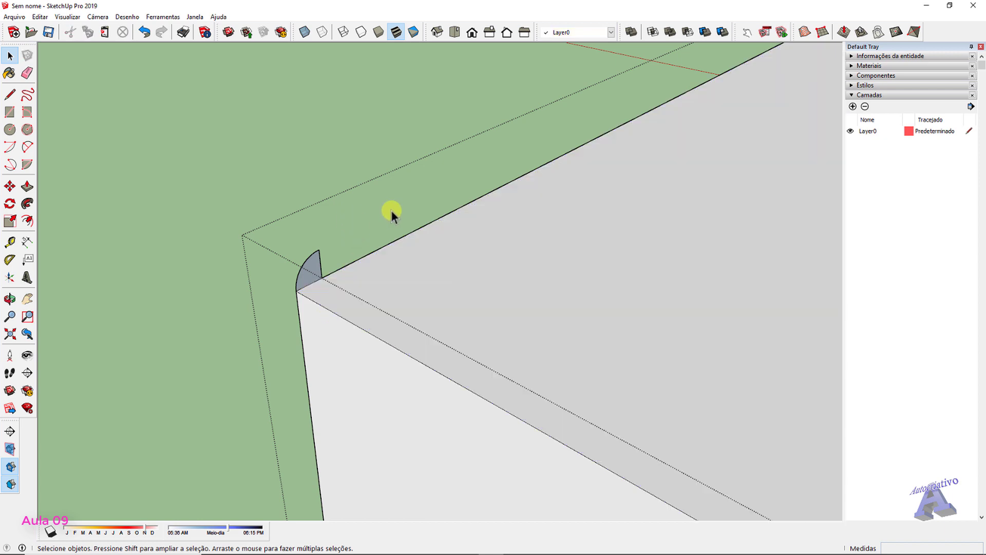
Sweep the quarter-round profile with Follow Me along the slab's straight top edge towards the rounded corner
{"action": "left_click", "coordinate": [28, 203]}
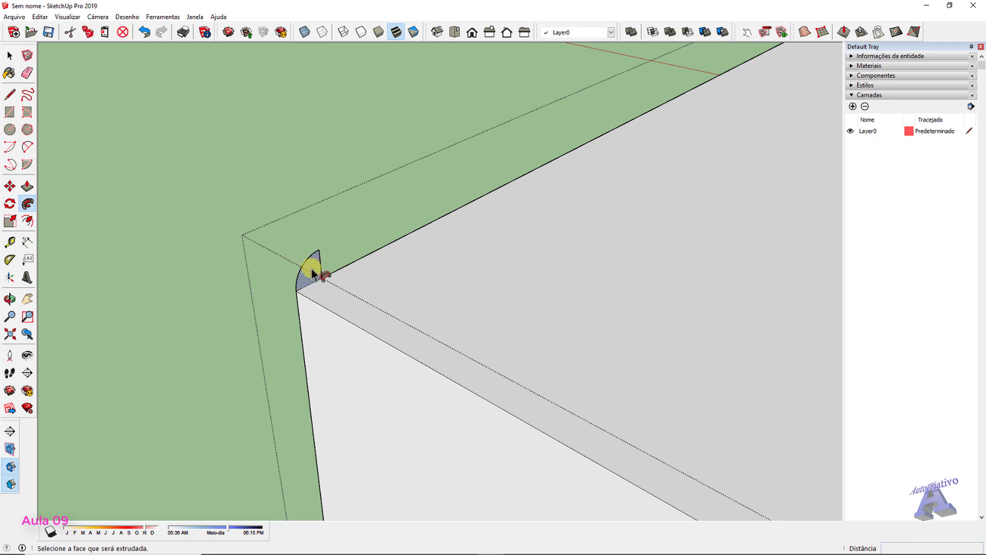
{"action": "left_click_drag", "start_coordinate": [306, 276], "coordinate": [311, 304]}
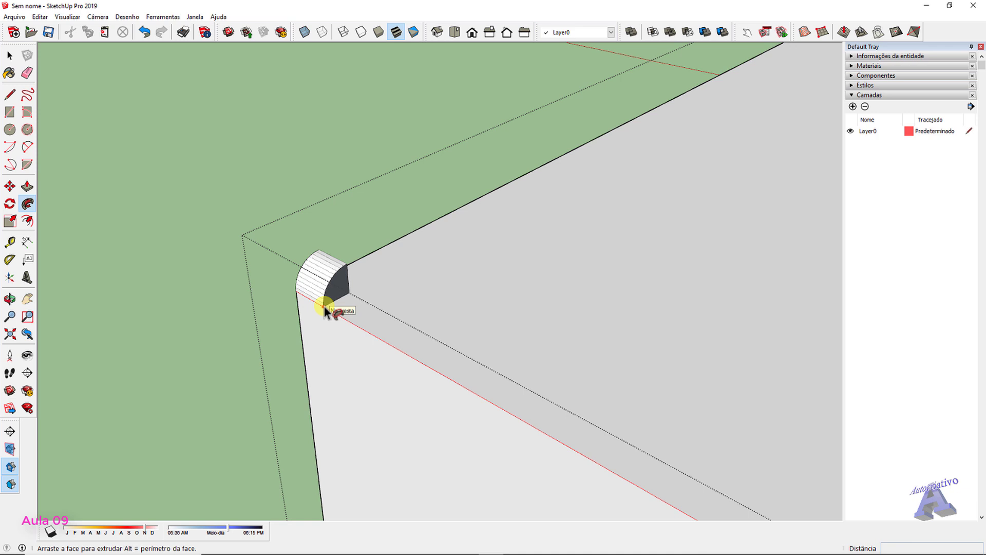
{"action": "scroll", "coordinate": [339, 316], "scroll_direction": "down", "scroll_amount": 3}
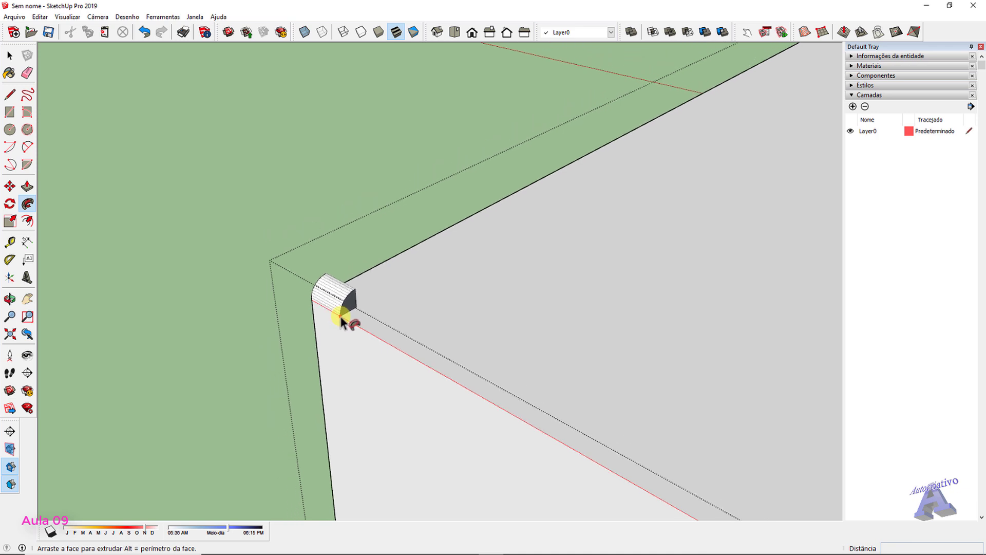
{"action": "middle_click_drag", "start_coordinate": [344, 317], "coordinate": [119, 166]}
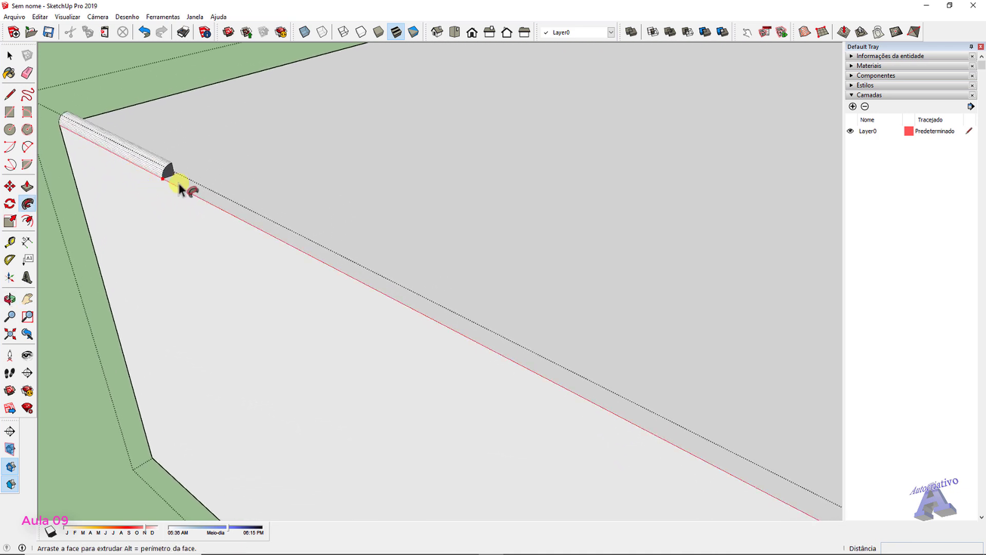
{"action": "scroll", "coordinate": [364, 290], "scroll_direction": "down", "scroll_amount": 2}
{"action": "middle_click_drag", "start_coordinate": [439, 327], "coordinate": [204, 219], "text": "shift"}
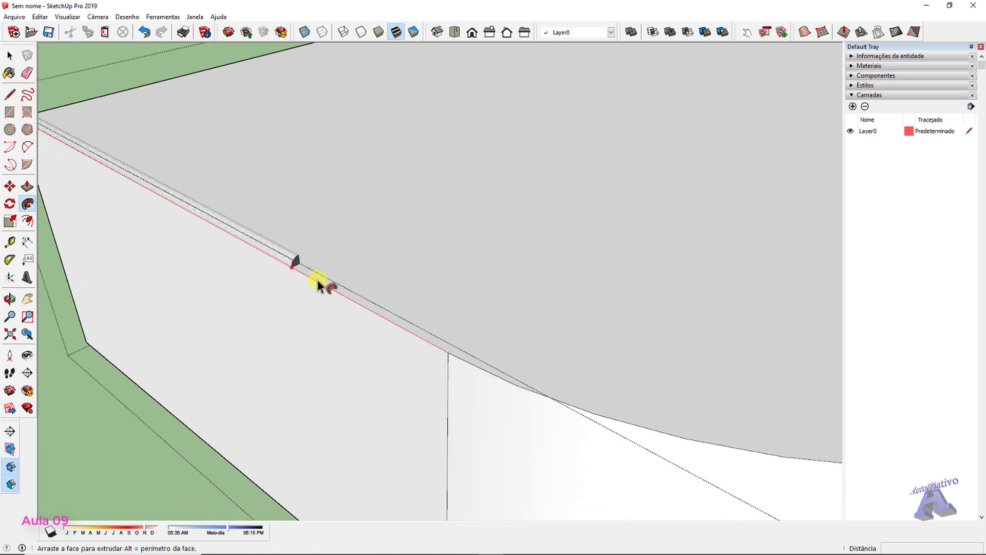
{"action": "middle_click_drag", "start_coordinate": [473, 359], "coordinate": [302, 286], "text": "shift"}
Continue the Follow Me sweep around the slab's large rounded corner
{"action": "middle_click_drag", "start_coordinate": [393, 329], "coordinate": [221, 275]}
{"action": "scroll", "coordinate": [424, 341], "scroll_direction": "up", "scroll_amount": 3}
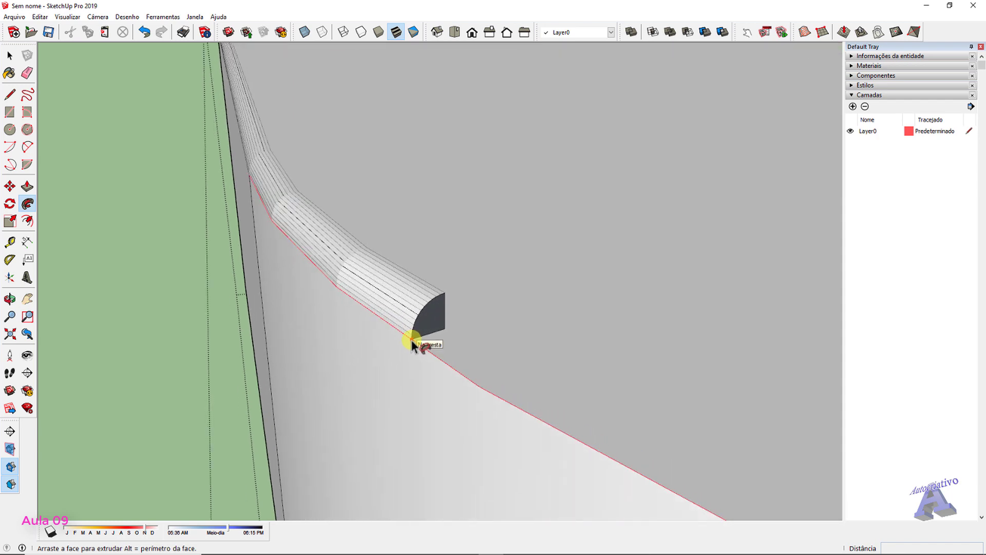
{"action": "middle_click_drag", "start_coordinate": [417, 340], "coordinate": [338, 301]}
{"action": "scroll", "coordinate": [434, 310], "scroll_direction": "down", "scroll_amount": 3}
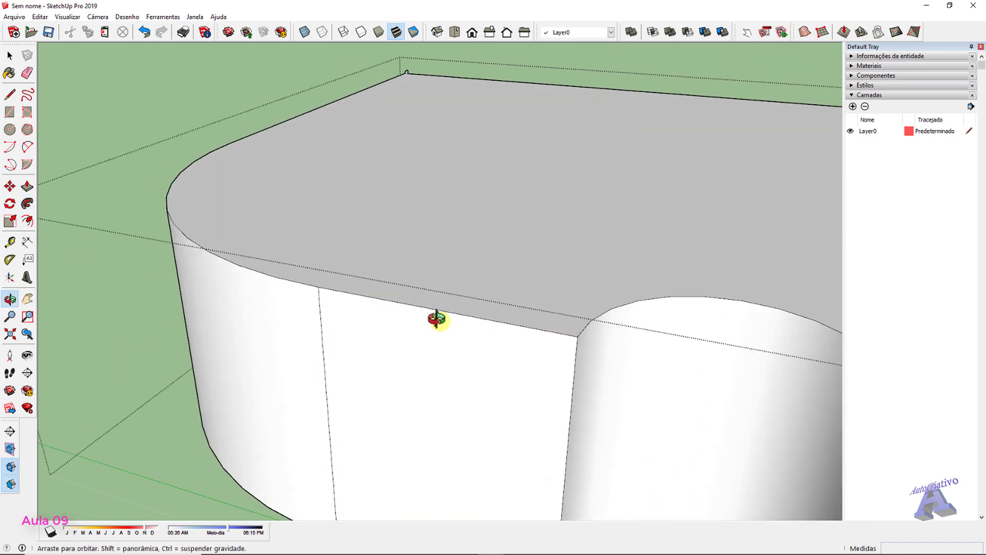
Continue the Follow Me sweep of the quarter-round profile around the rounded notch and along the adjoining straight top edge
{"action": "scroll", "coordinate": [442, 324], "scroll_direction": "up", "scroll_amount": 3}
{"action": "scroll", "coordinate": [565, 354], "scroll_direction": "up", "scroll_amount": 3}
{"action": "middle_click_drag", "start_coordinate": [563, 356], "coordinate": [461, 366]}
{"action": "scroll", "coordinate": [462, 337], "scroll_direction": "down", "scroll_amount": 3}
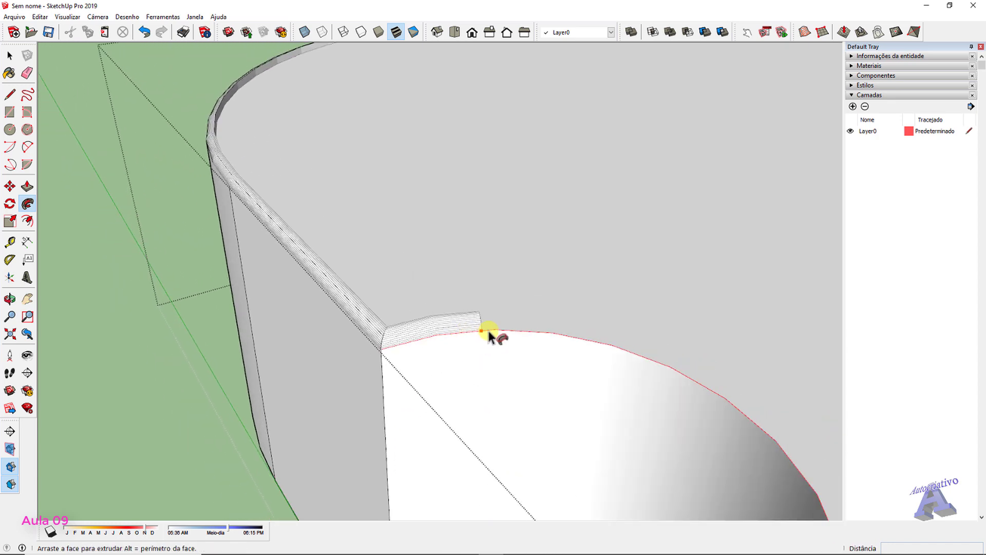
{"action": "middle_click_drag", "start_coordinate": [489, 334], "coordinate": [467, 310]}
{"action": "scroll", "coordinate": [457, 300], "scroll_direction": "up", "scroll_amount": 3}
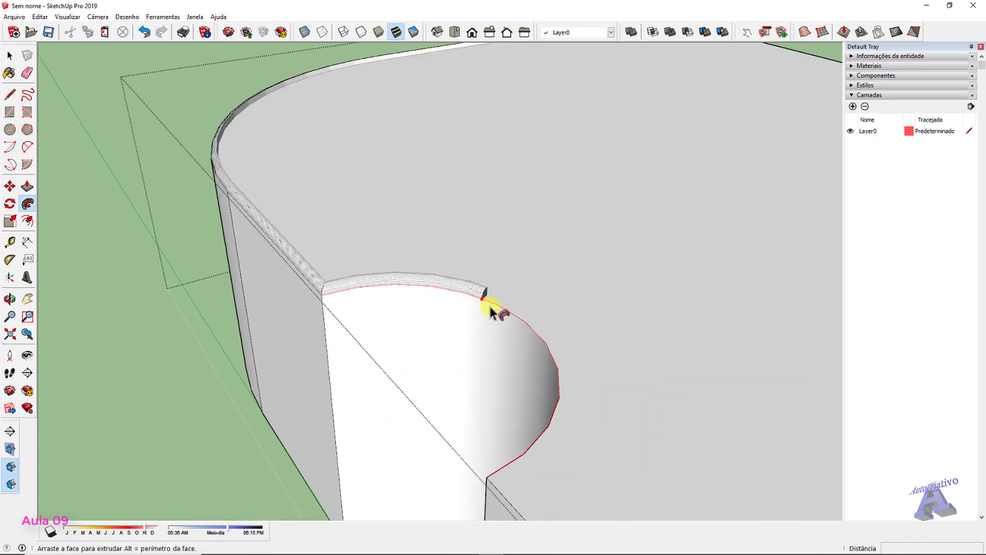
{"action": "middle_click_drag", "start_coordinate": [566, 420], "coordinate": [534, 242]}
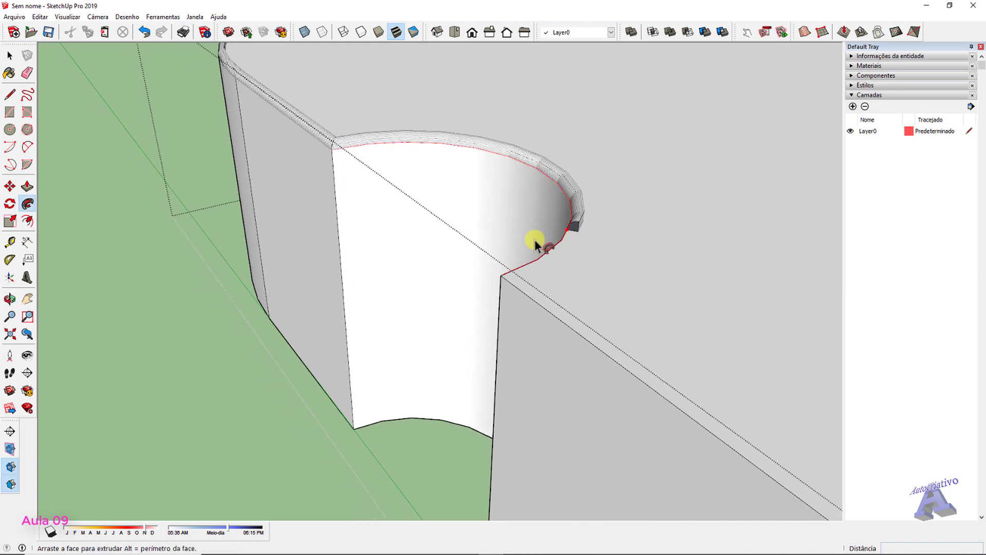
{"action": "middle_click_drag", "start_coordinate": [510, 303], "coordinate": [467, 308]}
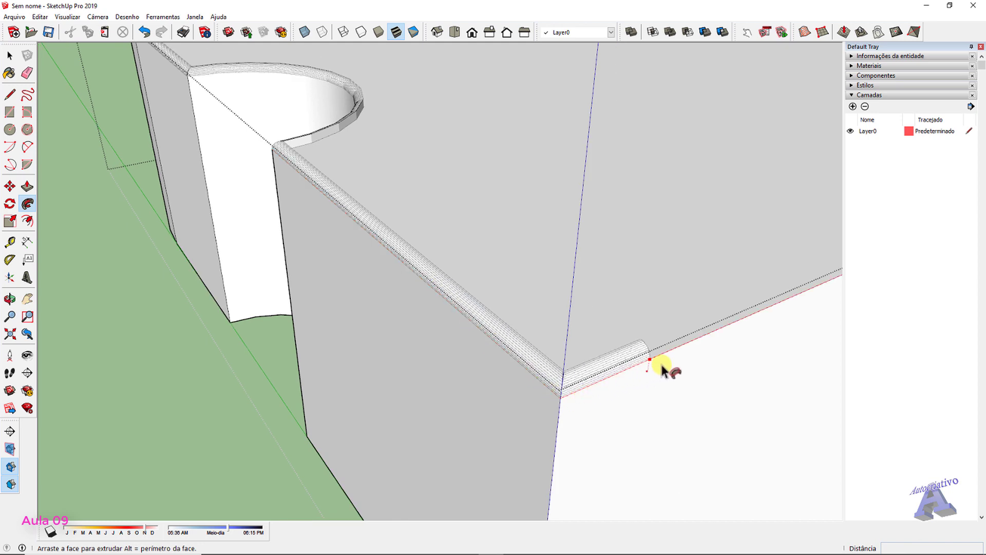
Carry the Follow Me sweep past the corner and end it partway along the slab's last straight top edge
{"action": "middle_click_drag", "start_coordinate": [661, 363], "coordinate": [359, 370]}
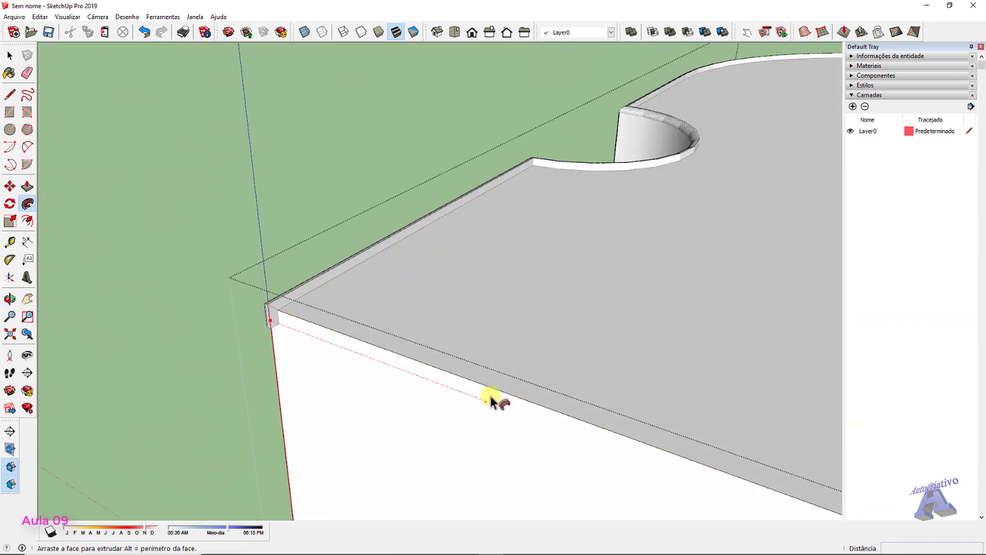
{"action": "middle_click_drag", "start_coordinate": [497, 399], "coordinate": [297, 297]}
{"action": "left_click", "coordinate": [396, 320]}
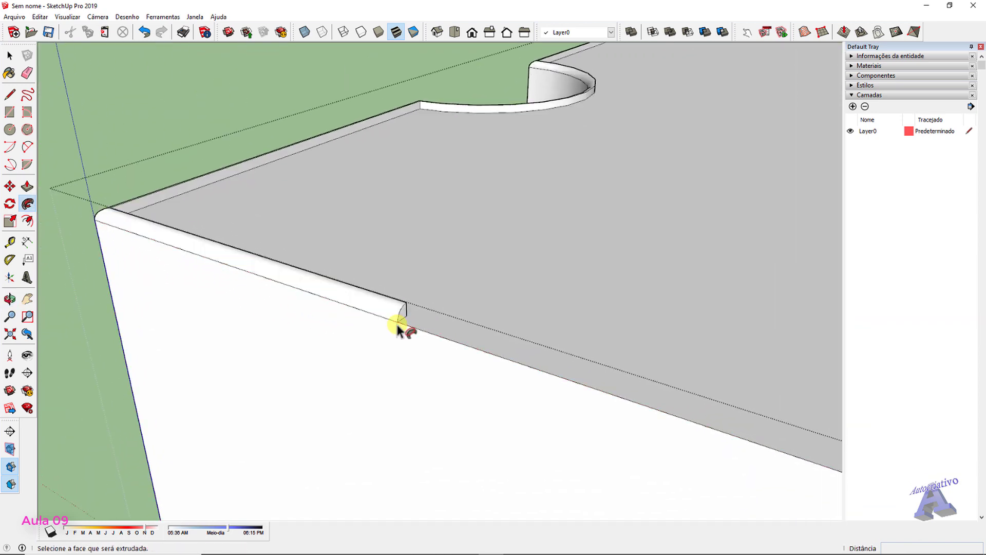
{"action": "key", "text": "space"}
Undo the Follow Me sweep and delete the quarter-round profile at the slab's corner
{"action": "scroll", "coordinate": [397, 318], "scroll_direction": "up", "scroll_amount": 2}
{"action": "middle_click_drag", "start_coordinate": [397, 318], "coordinate": [536, 212]}
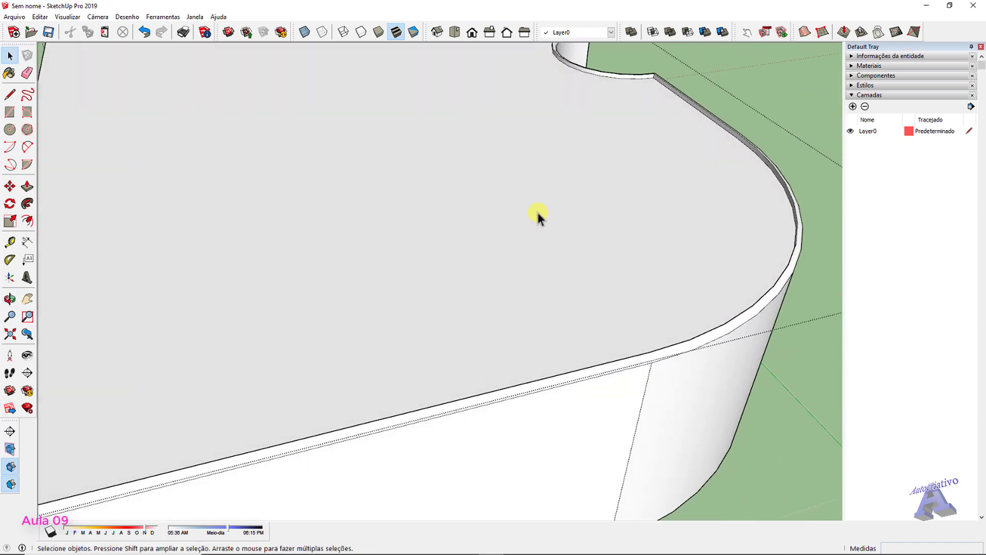
{"action": "scroll", "coordinate": [566, 198], "scroll_direction": "down", "scroll_amount": 10}
{"action": "middle_click_drag", "start_coordinate": [423, 268], "coordinate": [516, 267]}
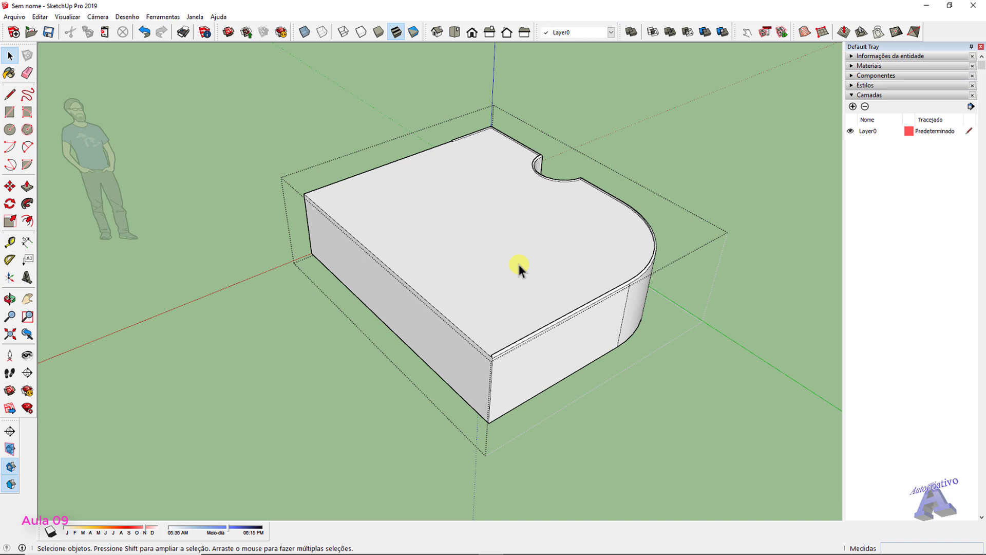
{"action": "key", "text": "ctrl+z"}
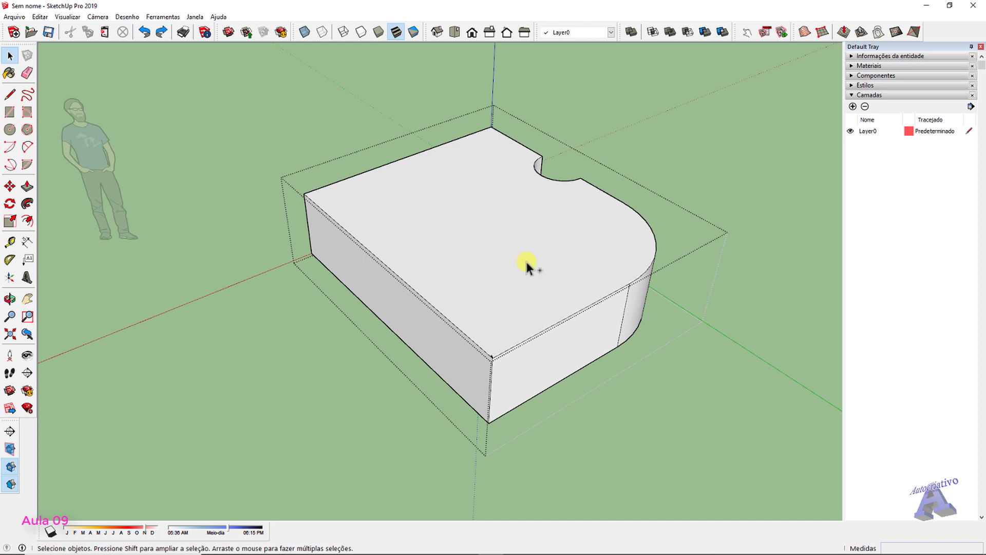
{"action": "scroll", "coordinate": [495, 381], "scroll_direction": "up", "scroll_amount": 10}
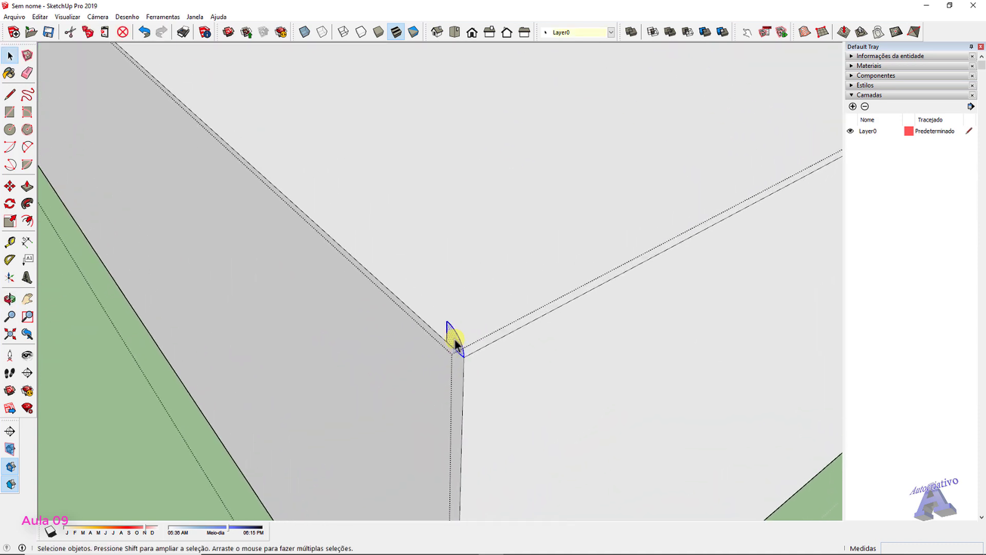
{"action": "middle_click_drag", "start_coordinate": [456, 344], "coordinate": [331, 314]}
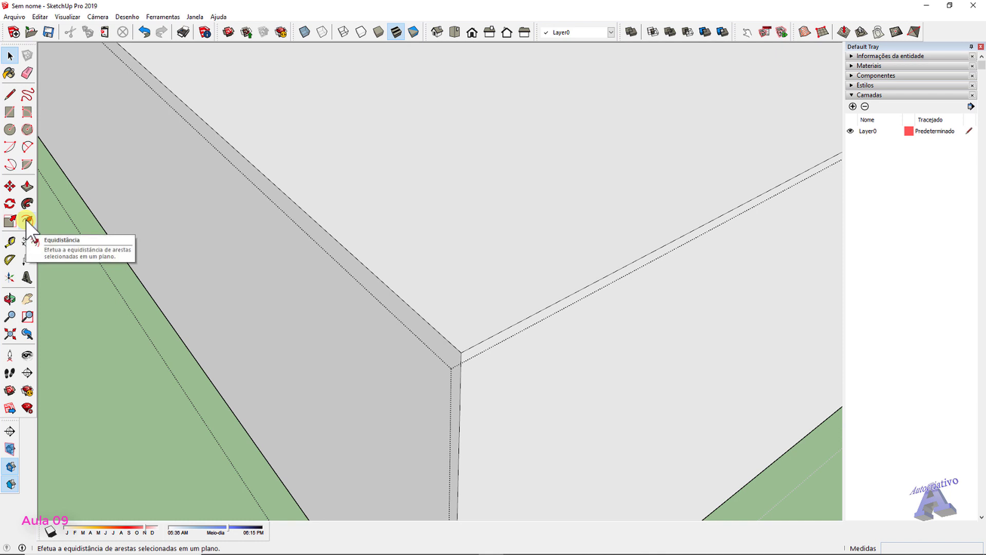
Offset the slab's top face contour inward to form a border that follows the notch and the rounded corner
{"action": "middle_click_drag", "start_coordinate": [300, 212], "coordinate": [505, 319]}
{"action": "scroll", "coordinate": [429, 294], "scroll_direction": "down", "scroll_amount": 5}
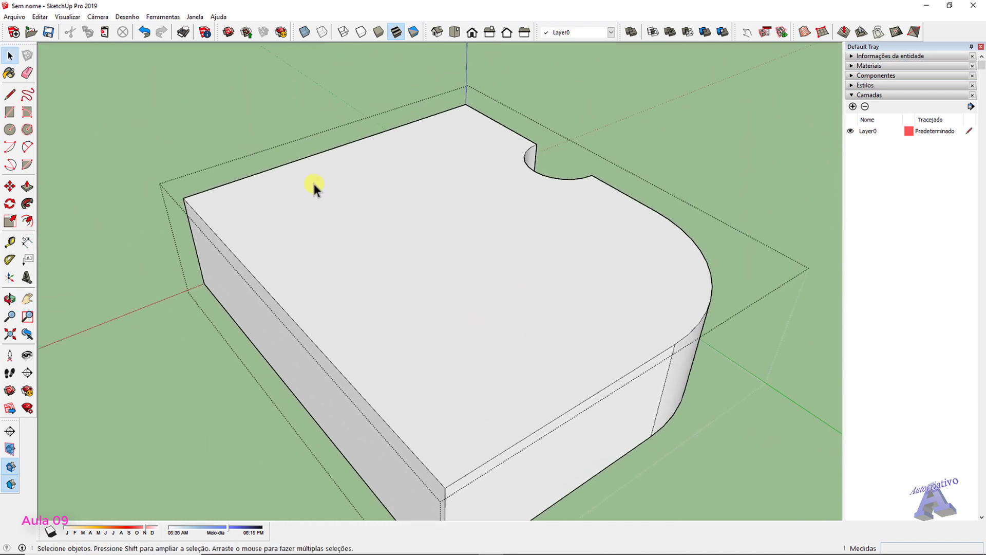
{"action": "middle_click_drag", "start_coordinate": [597, 234], "coordinate": [388, 241]}
{"action": "left_click", "coordinate": [389, 242]}
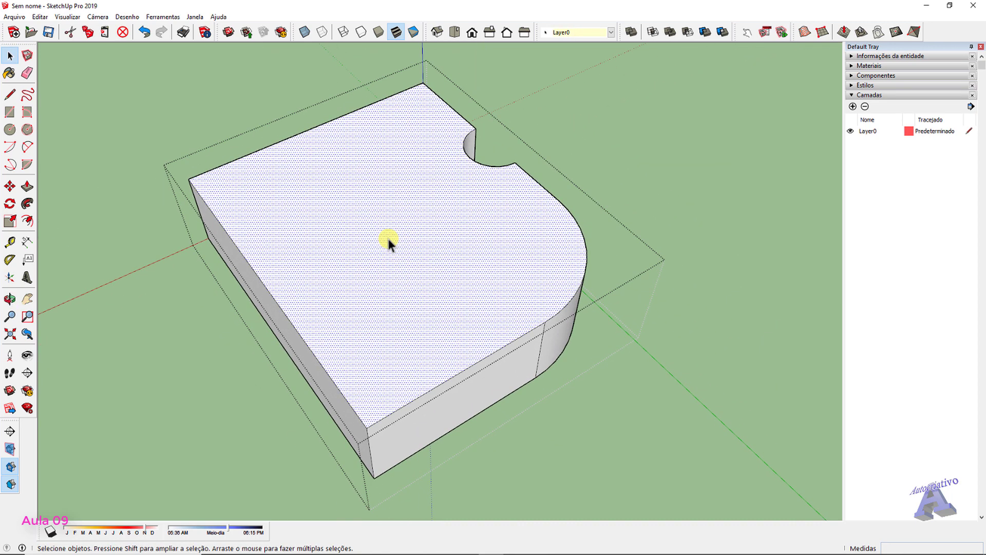
{"action": "key", "text": "f"}
{"action": "scroll", "coordinate": [286, 202], "scroll_direction": "up", "scroll_amount": 2}
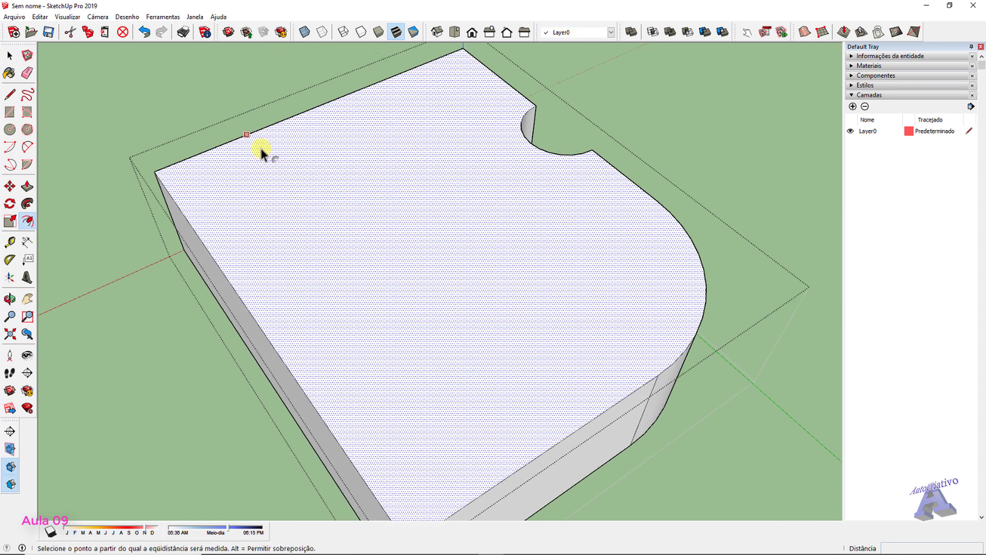
{"action": "left_click", "coordinate": [263, 144]}
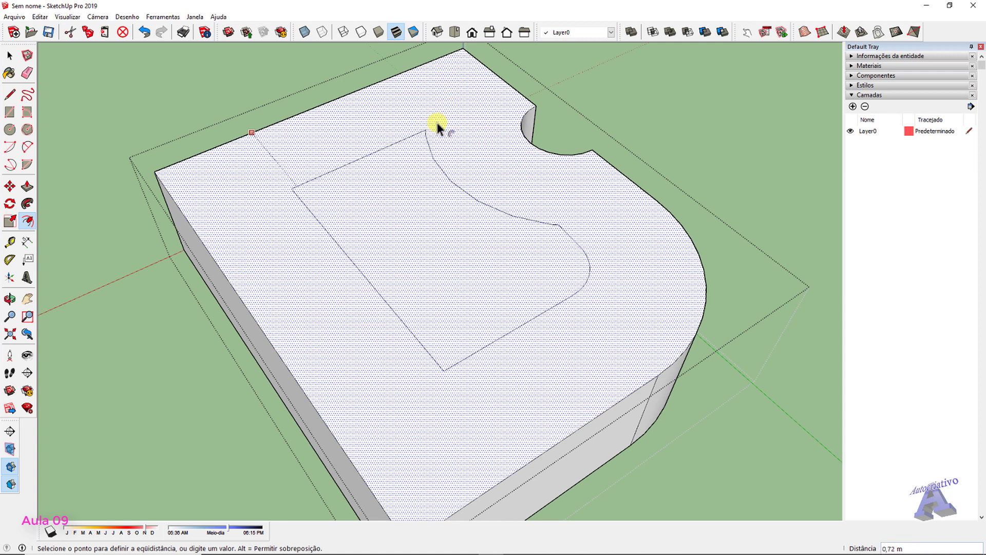
{"action": "left_click", "coordinate": [461, 67]}
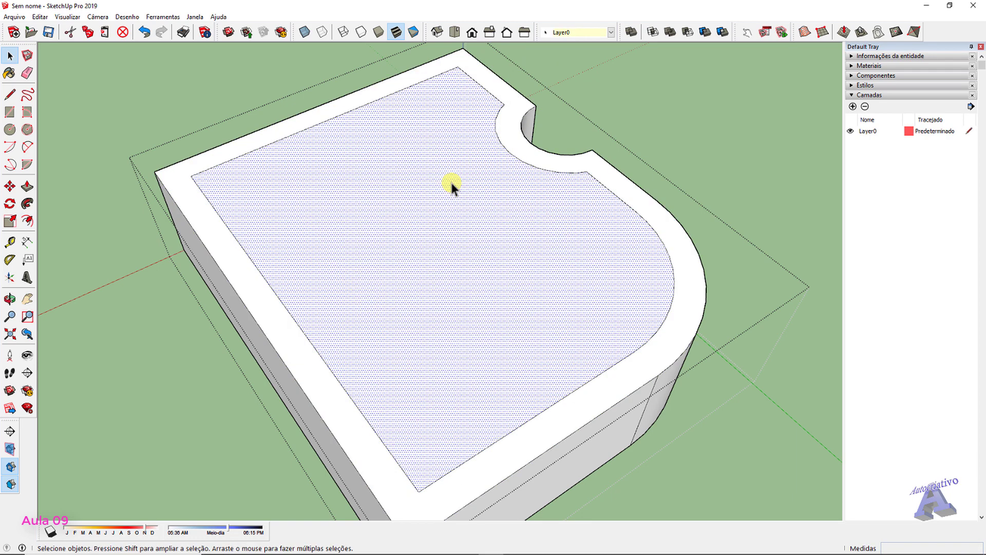
Push the inner top face down about 0.51 m to hollow out the slab
{"action": "middle_click_drag", "start_coordinate": [451, 187], "coordinate": [495, 262]}
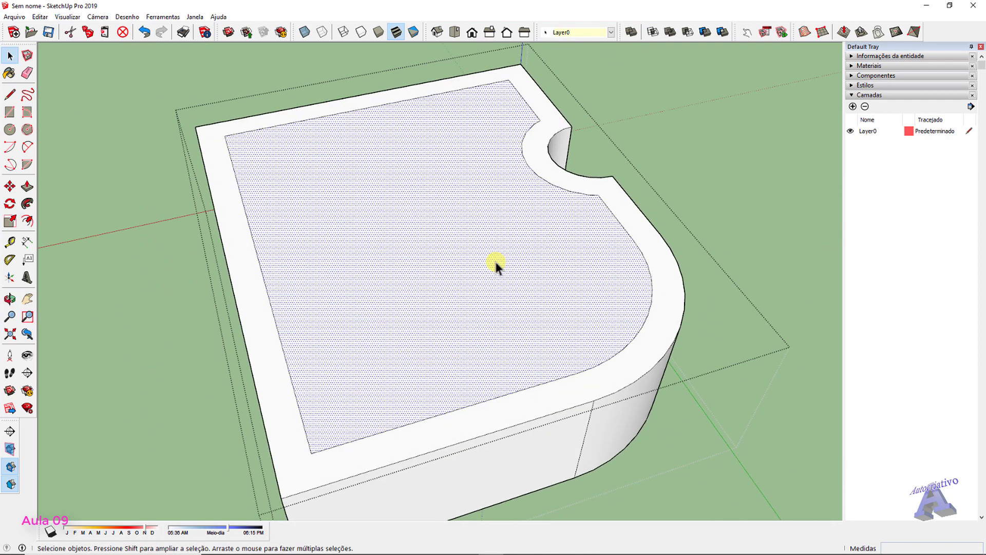
{"action": "key", "text": "p"}
{"action": "left_click", "coordinate": [494, 262]}
{"action": "left_click", "coordinate": [475, 317]}
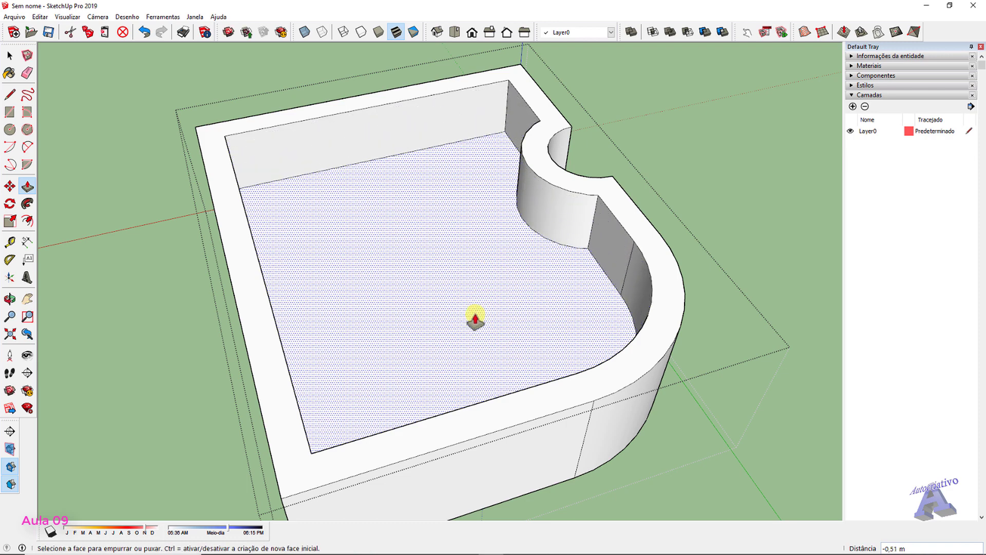
{"action": "middle_click_drag", "start_coordinate": [473, 319], "coordinate": [456, 280]}
{"action": "key", "text": "space"}
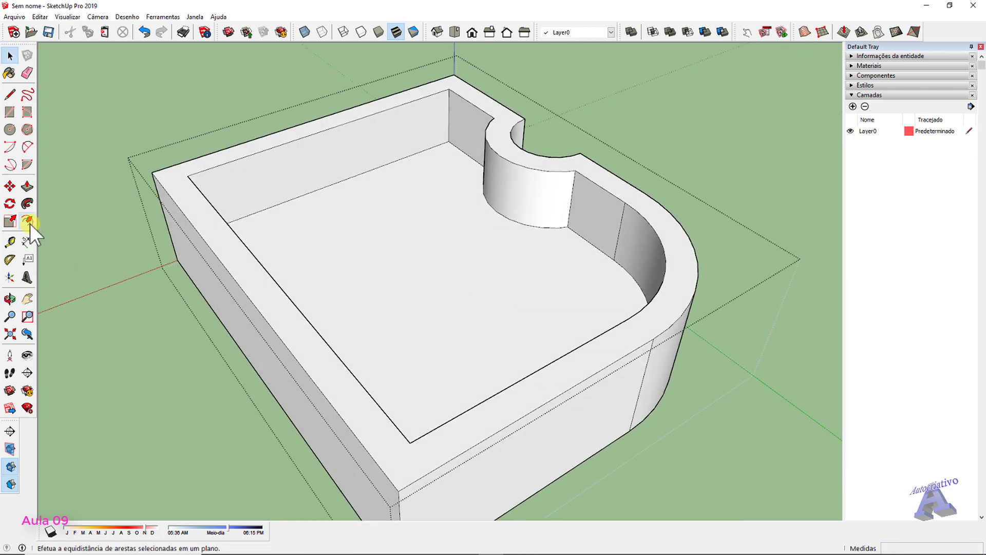
Try to offset the curved side face at the slab's large rounded corner
{"action": "scroll", "coordinate": [463, 185], "scroll_direction": "down", "scroll_amount": 1}
{"action": "scroll", "coordinate": [465, 190], "scroll_direction": "down", "scroll_amount": 2}
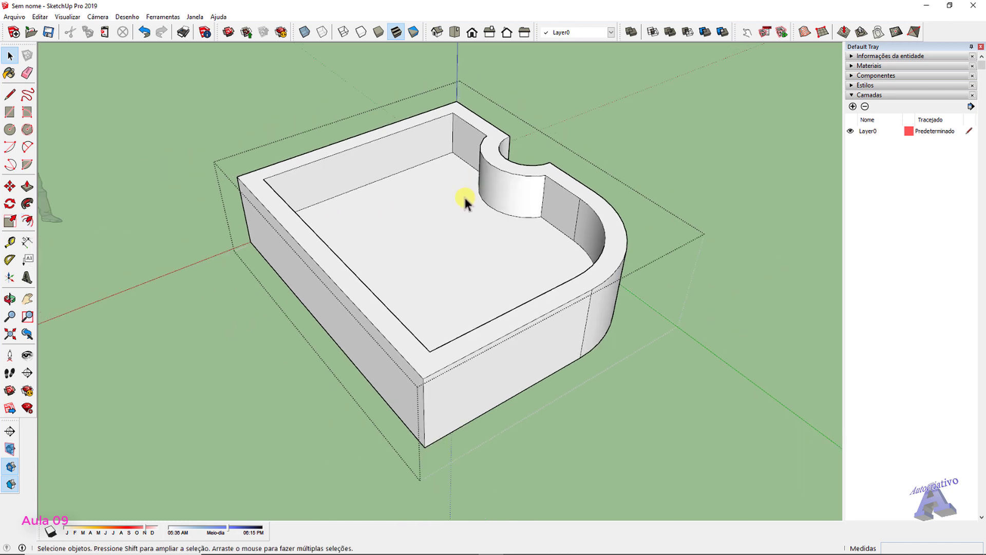
{"action": "scroll", "coordinate": [536, 295], "scroll_direction": "up", "scroll_amount": 2}
{"action": "middle_click_drag", "start_coordinate": [535, 330], "coordinate": [488, 257]}
{"action": "left_click", "coordinate": [459, 248]}
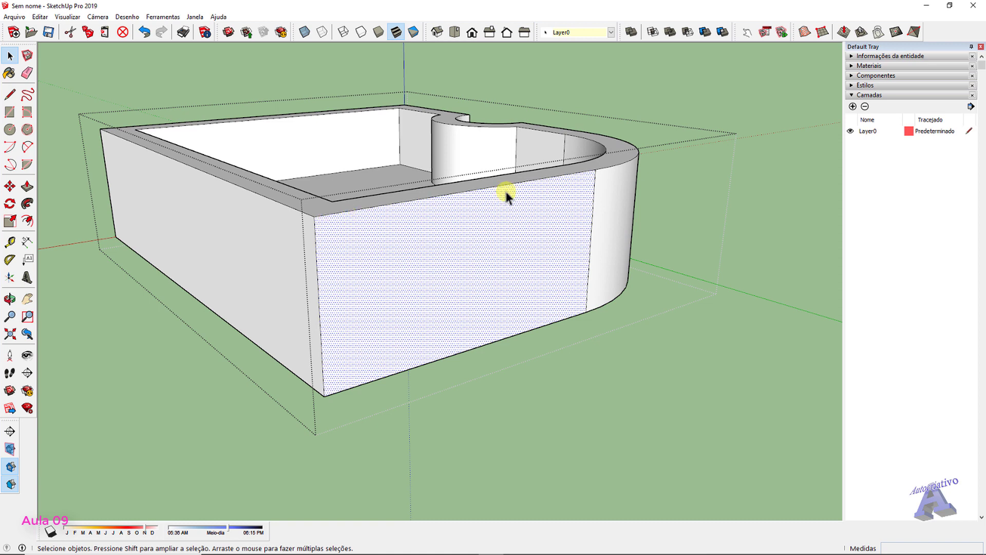
{"action": "middle_click_drag", "start_coordinate": [565, 261], "coordinate": [423, 303]}
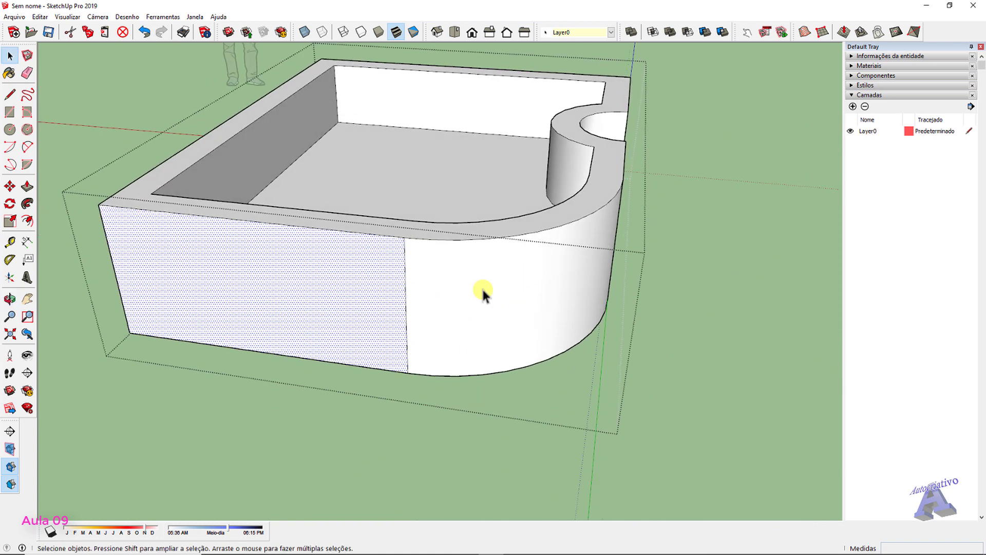
{"action": "left_click", "coordinate": [553, 254]}
{"action": "left_click", "coordinate": [28, 220]}
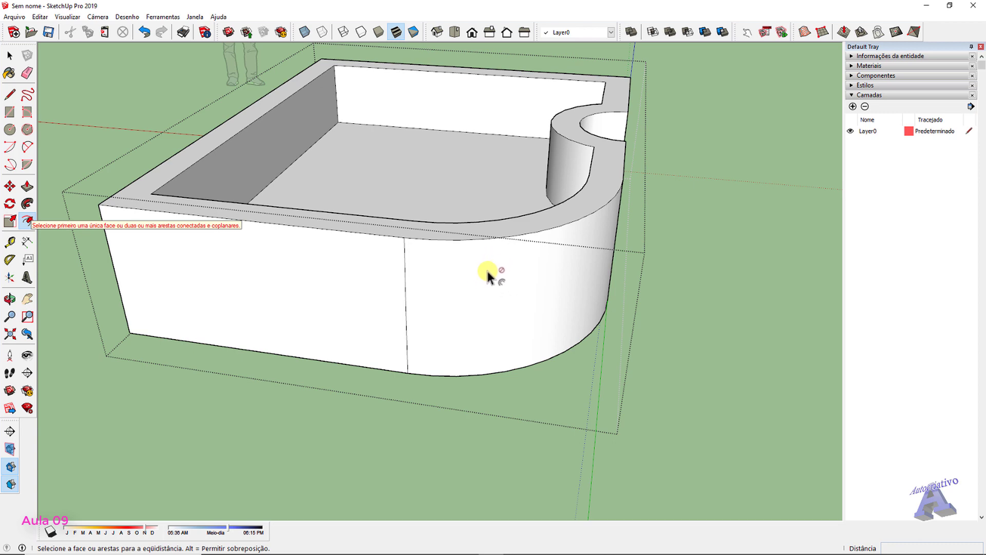
{"action": "key", "text": "space"}
Offset the flat outer side face beside the rounded corner inward about 0.05 m
{"action": "left_click", "coordinate": [269, 283]}
{"action": "middle_click_drag", "start_coordinate": [270, 282], "coordinate": [472, 293]}
{"action": "key", "text": "f"}
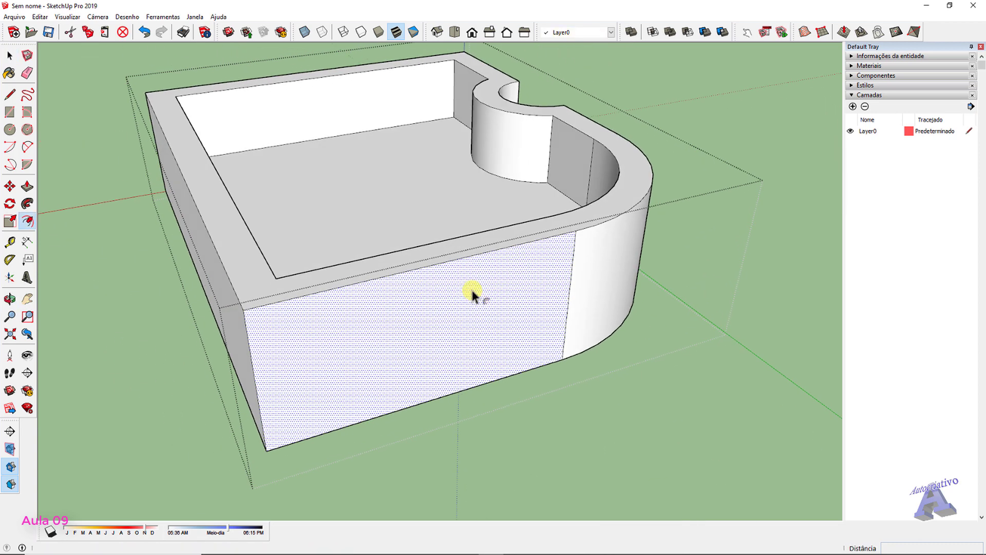
{"action": "left_click", "coordinate": [471, 289]}
{"action": "left_click", "coordinate": [333, 300]}
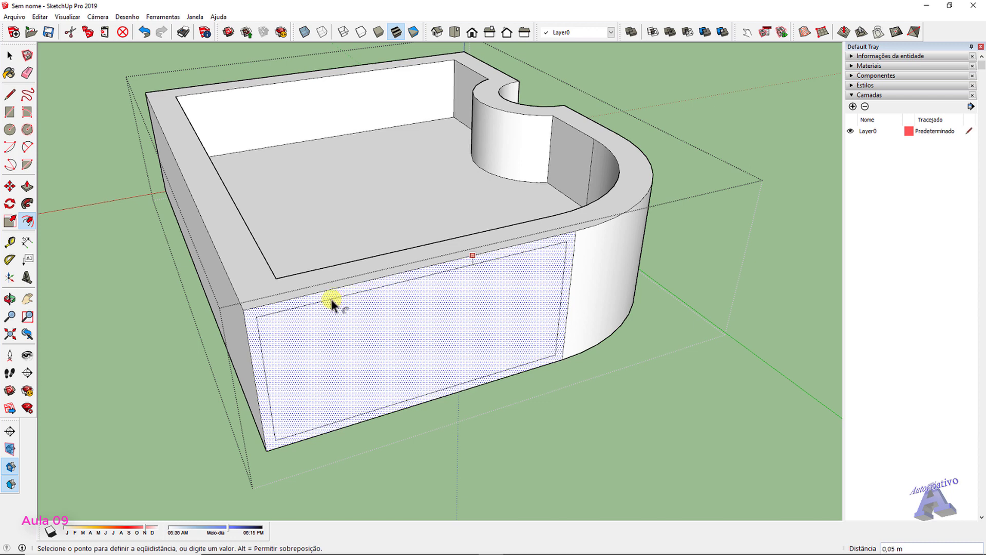
Push the inner rectangle of the flat side face inward about 0.08 m to form a recessed panel
{"action": "key", "text": "space"}
{"action": "left_click", "coordinate": [346, 312]}
{"action": "key", "text": "p"}
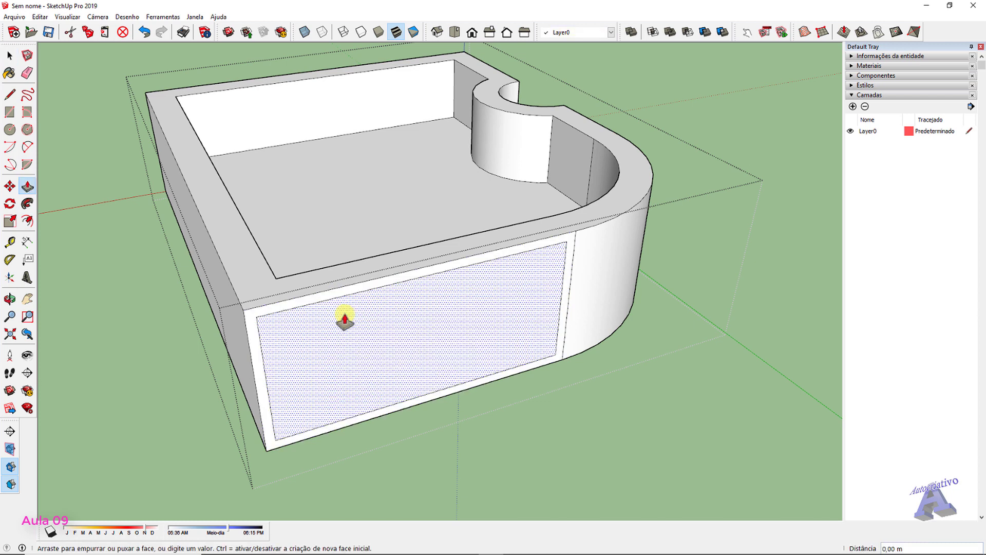
{"action": "left_click", "coordinate": [343, 317]}
{"action": "left_click", "coordinate": [312, 329]}
{"action": "key", "text": "space"}
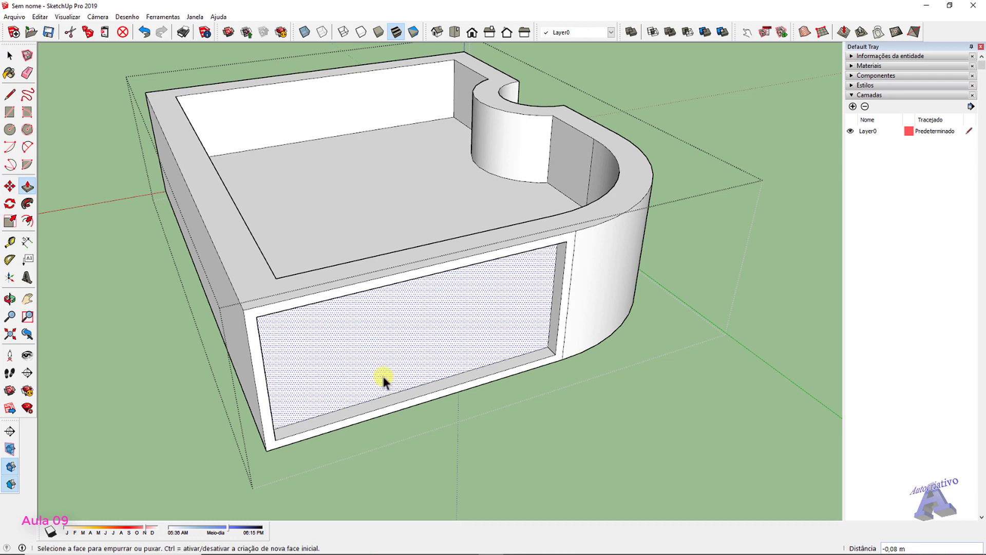
Examine the hollowed slab and its recessed side panel from several angles
{"action": "left_click", "coordinate": [500, 418]}
{"action": "middle_click_drag", "start_coordinate": [499, 418], "coordinate": [583, 436]}
{"action": "scroll", "coordinate": [457, 272], "scroll_direction": "up", "scroll_amount": 4}
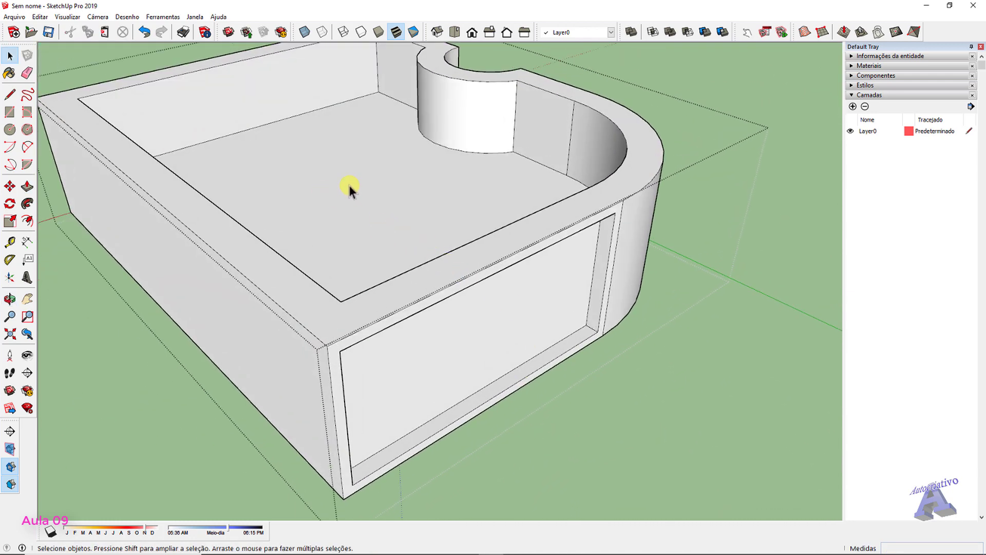
{"action": "scroll", "coordinate": [348, 188], "scroll_direction": "down", "scroll_amount": 3}
{"action": "middle_click_drag", "start_coordinate": [392, 200], "coordinate": [456, 230]}
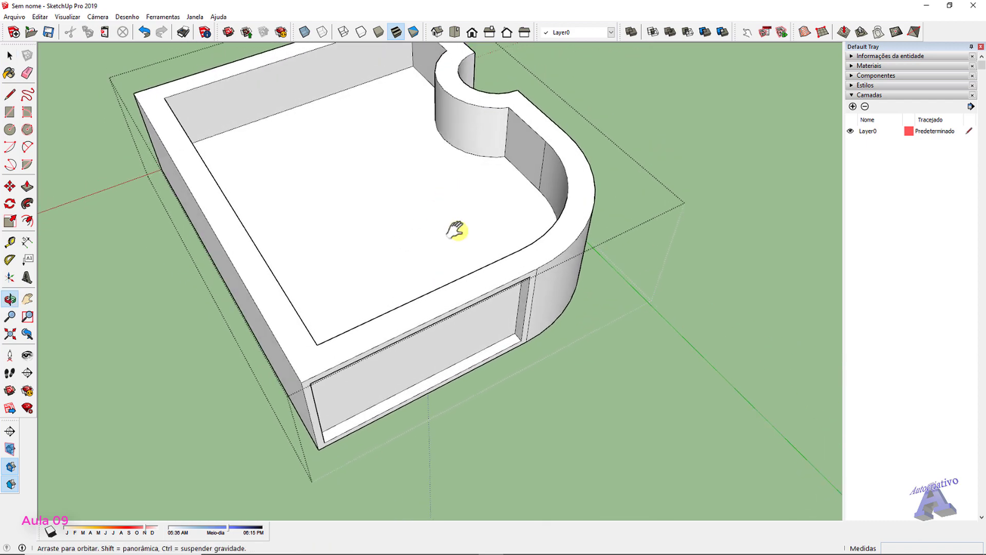
{"action": "scroll", "coordinate": [477, 256], "scroll_direction": "down", "scroll_amount": 3}
{"action": "middle_click_drag", "start_coordinate": [504, 288], "coordinate": [396, 236]}
{"action": "scroll", "coordinate": [429, 270], "scroll_direction": "down", "scroll_amount": 2}
{"action": "scroll", "coordinate": [396, 236], "scroll_direction": "down", "scroll_amount": 2}
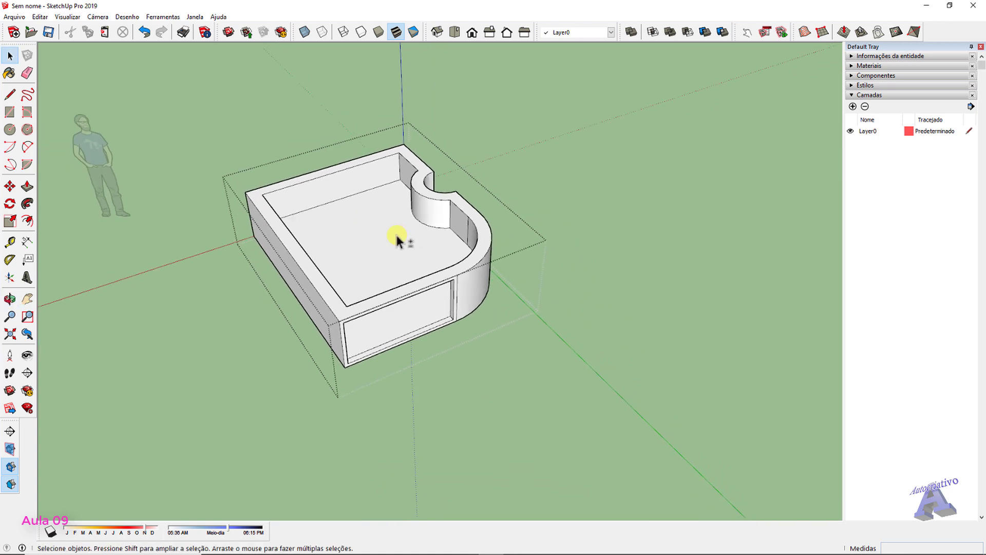
Select all the connected geometry of the hollowed slab inside its group and delete it
{"action": "left_click", "coordinate": [614, 196]}
{"action": "middle_click_drag", "start_coordinate": [614, 193], "coordinate": [415, 257]}
{"action": "scroll", "coordinate": [415, 257], "scroll_direction": "up", "scroll_amount": 2}
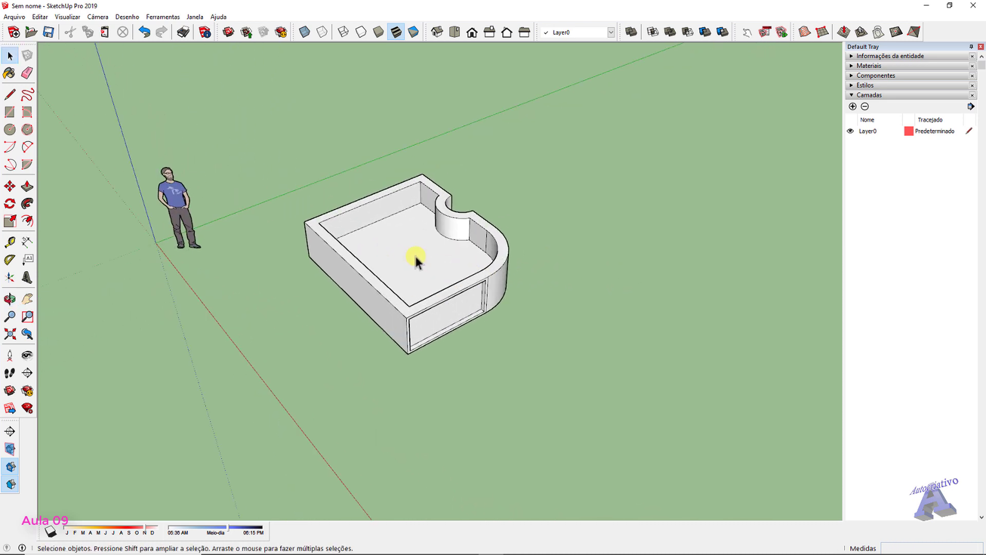
{"action": "left_click", "coordinate": [415, 257]}
{"action": "double_click", "coordinate": [415, 258]}
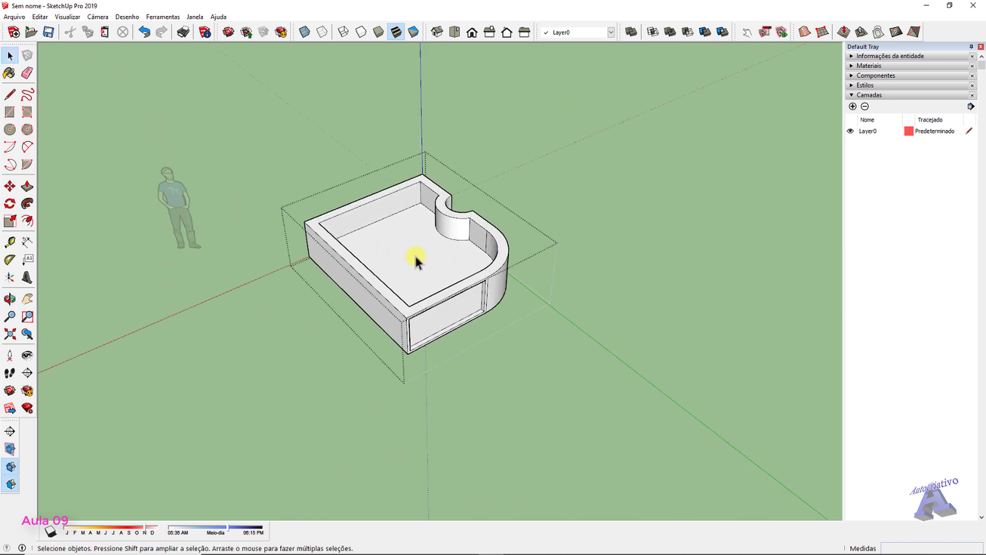
{"action": "triple_click", "coordinate": [415, 255]}
{"action": "key", "text": "Delete"}
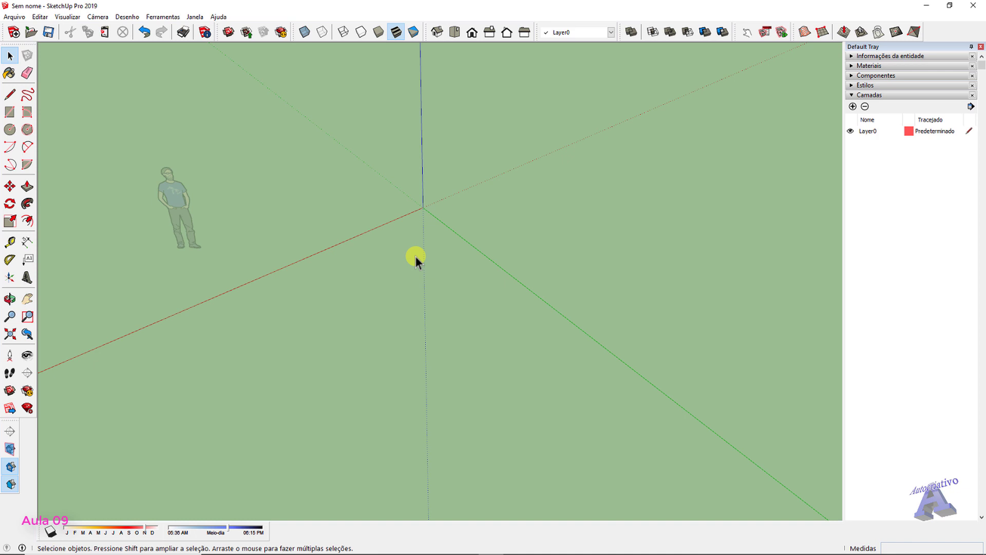
Open the recent file Modelo da Bow Spring Chair, discarding the changes to the untitled model
{"action": "middle_click_drag", "start_coordinate": [415, 257], "coordinate": [330, 341]}
{"action": "left_click", "coordinate": [14, 16]}
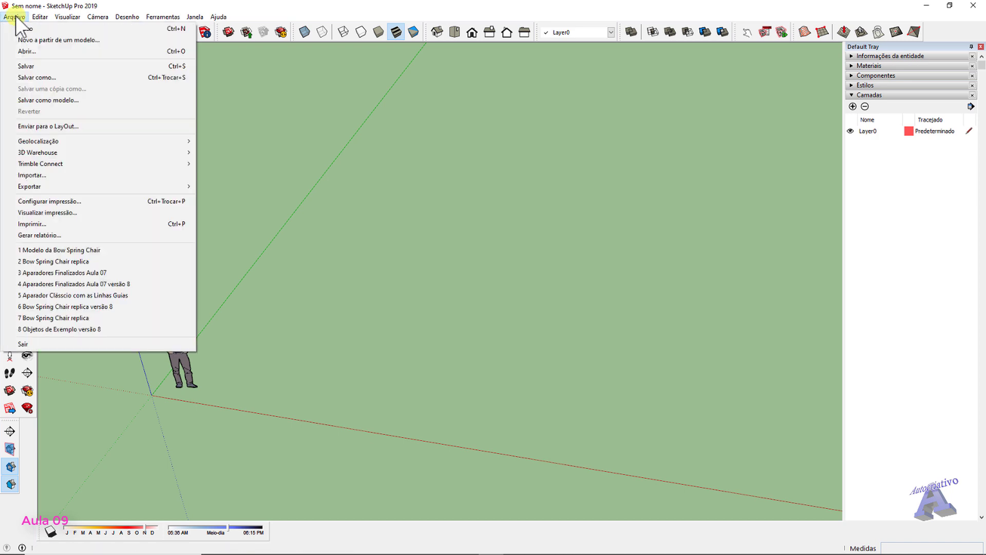
{"action": "left_click", "coordinate": [63, 251]}
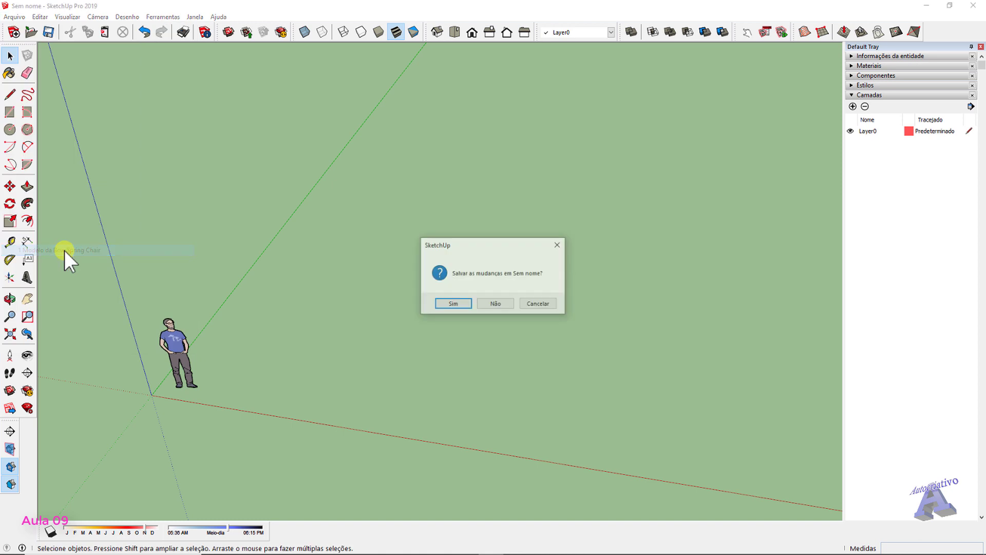
{"action": "left_click", "coordinate": [495, 304]}
Examine the upper arc, lower arc and seat outlines drawn on the chair's side-view reference image
{"action": "middle_click_drag", "start_coordinate": [587, 276], "coordinate": [286, 237]}
{"action": "key", "text": "space"}
{"action": "scroll", "coordinate": [283, 194], "scroll_direction": "up", "scroll_amount": 5}
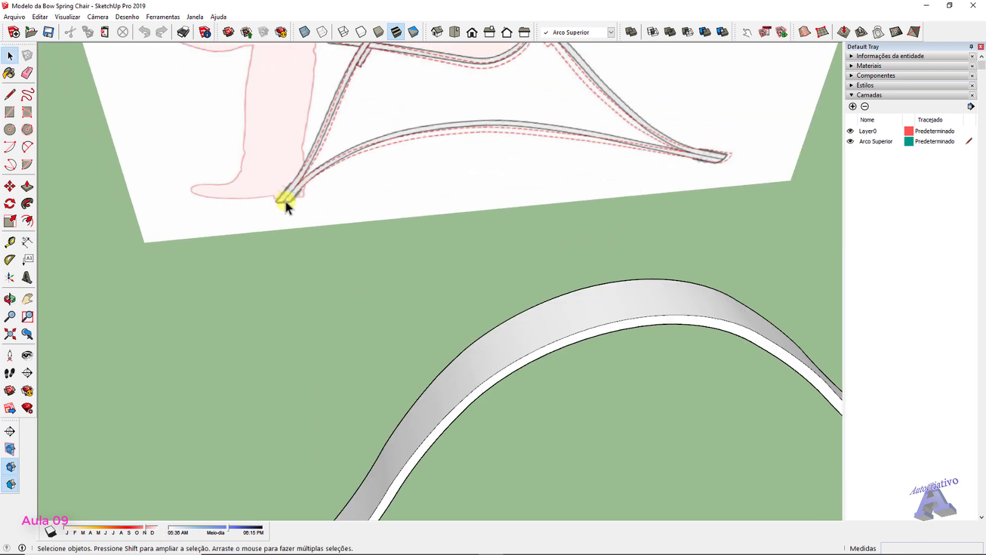
{"action": "scroll", "coordinate": [285, 201], "scroll_direction": "down", "scroll_amount": 3}
{"action": "middle_click_drag", "start_coordinate": [311, 185], "coordinate": [257, 264]}
{"action": "scroll", "coordinate": [244, 270], "scroll_direction": "up", "scroll_amount": 6}
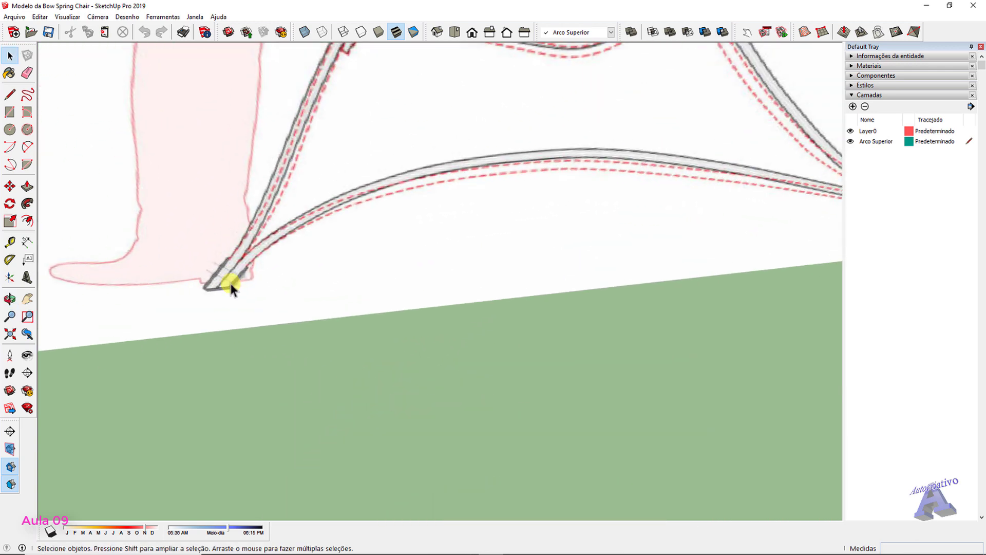
{"action": "scroll", "coordinate": [230, 282], "scroll_direction": "up", "scroll_amount": 2}
{"action": "middle_click_drag", "start_coordinate": [585, 142], "coordinate": [285, 226], "text": "shift"}
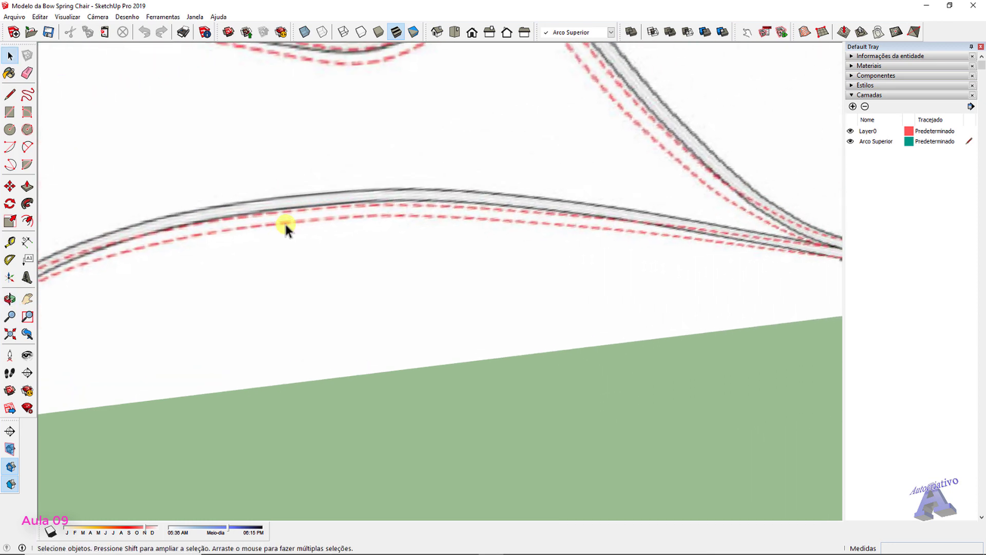
{"action": "scroll", "coordinate": [820, 247], "scroll_direction": "down", "scroll_amount": 6}
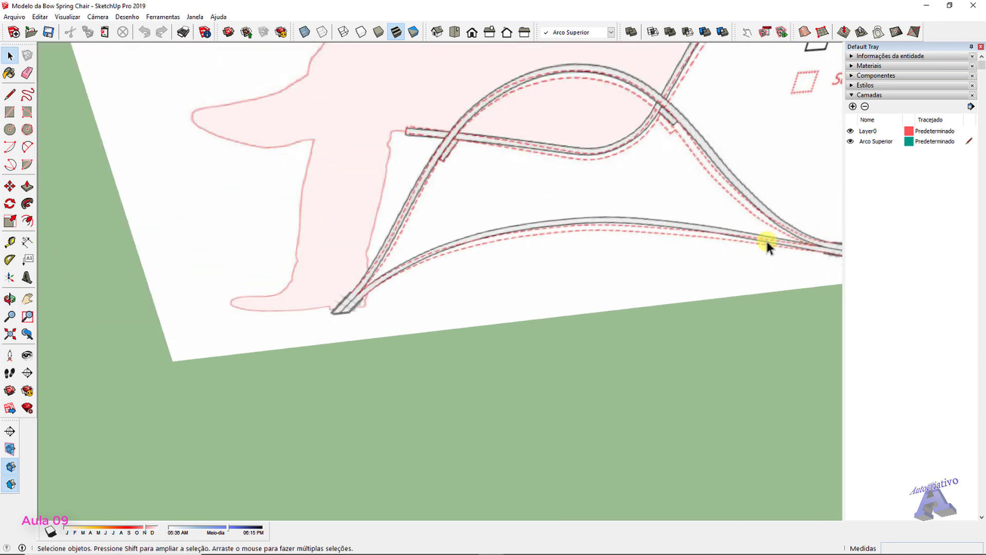
{"action": "scroll", "coordinate": [526, 170], "scroll_direction": "down", "scroll_amount": 2}
{"action": "scroll", "coordinate": [585, 292], "scroll_direction": "down", "scroll_amount": 2}
{"action": "middle_click_drag", "start_coordinate": [585, 292], "coordinate": [365, 322]}
{"action": "scroll", "coordinate": [313, 269], "scroll_direction": "up", "scroll_amount": 5}
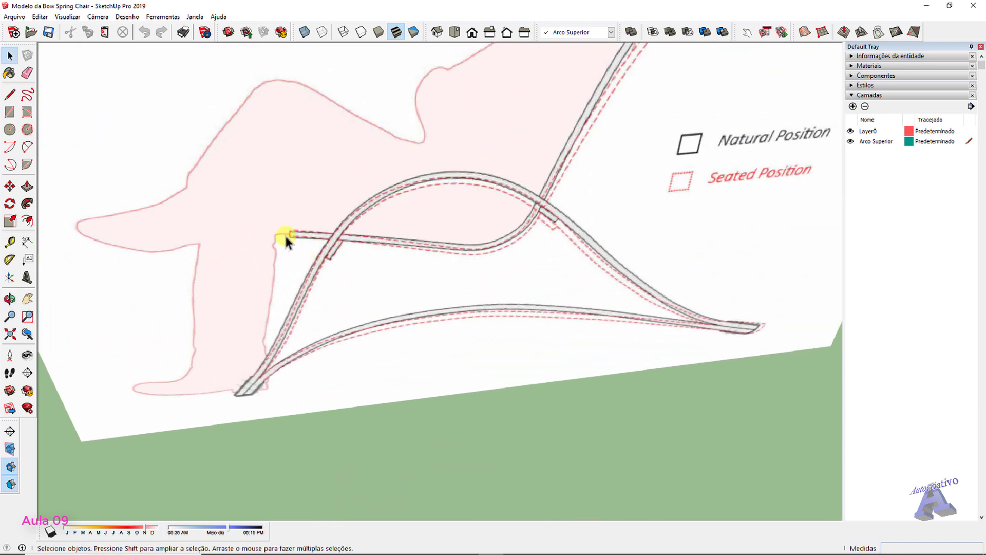
{"action": "middle_click_drag", "start_coordinate": [470, 251], "coordinate": [457, 334]}
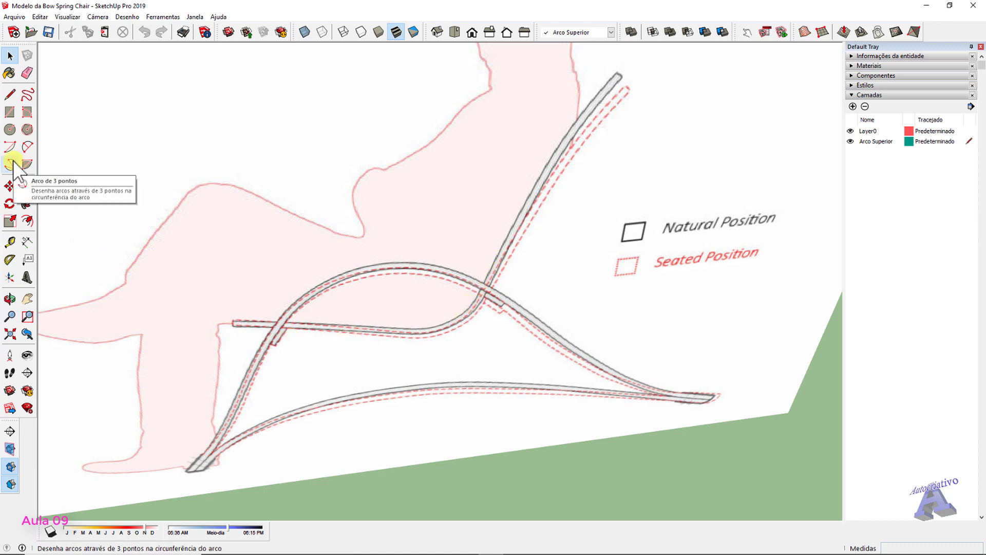
Examine where the arcs meet at the front foot and cross the seat on the reference image, alongside the 3D upper arc
{"action": "scroll", "coordinate": [224, 318], "scroll_direction": "up", "scroll_amount": 2}
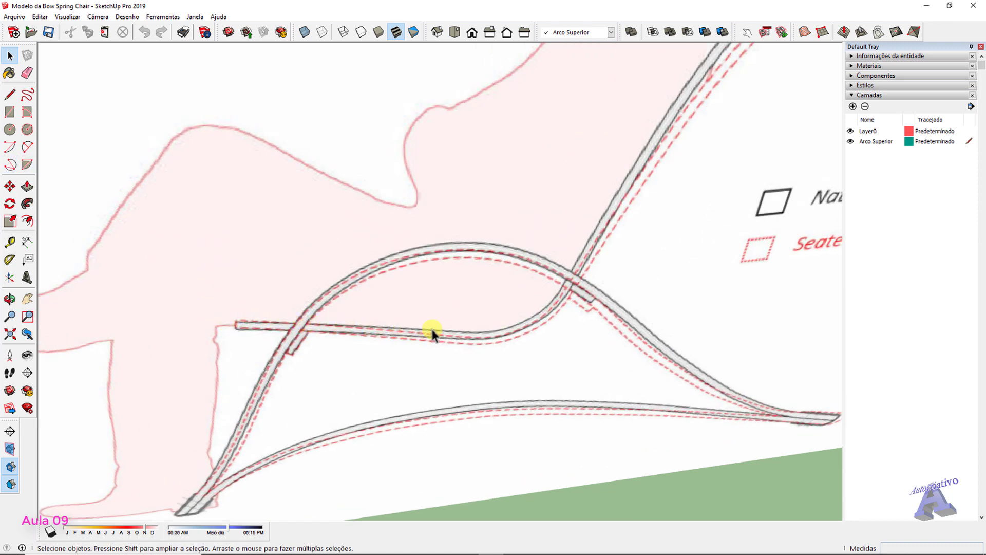
{"action": "scroll", "coordinate": [645, 159], "scroll_direction": "down", "scroll_amount": 6}
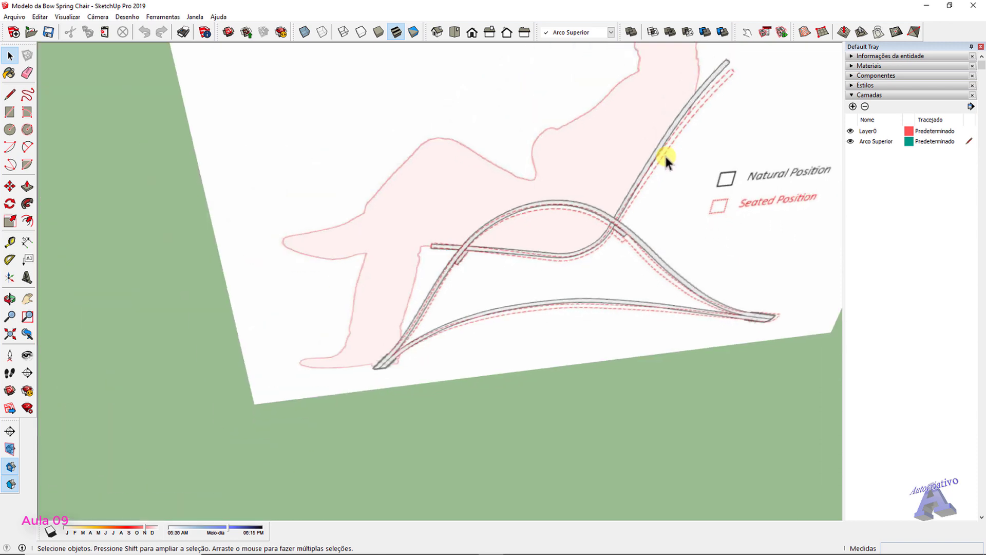
{"action": "middle_click_drag", "start_coordinate": [664, 153], "coordinate": [418, 253]}
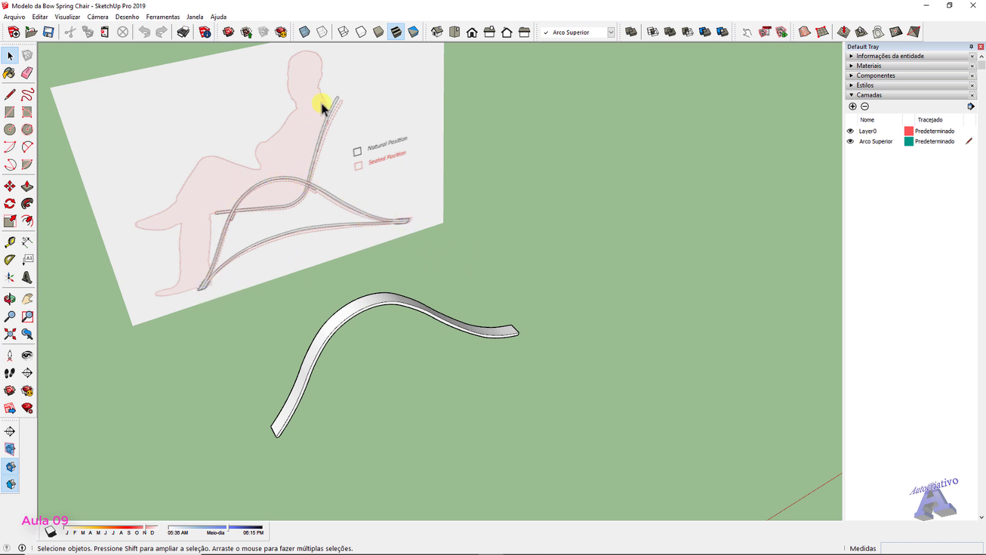
{"action": "scroll", "coordinate": [209, 285], "scroll_direction": "up", "scroll_amount": 8}
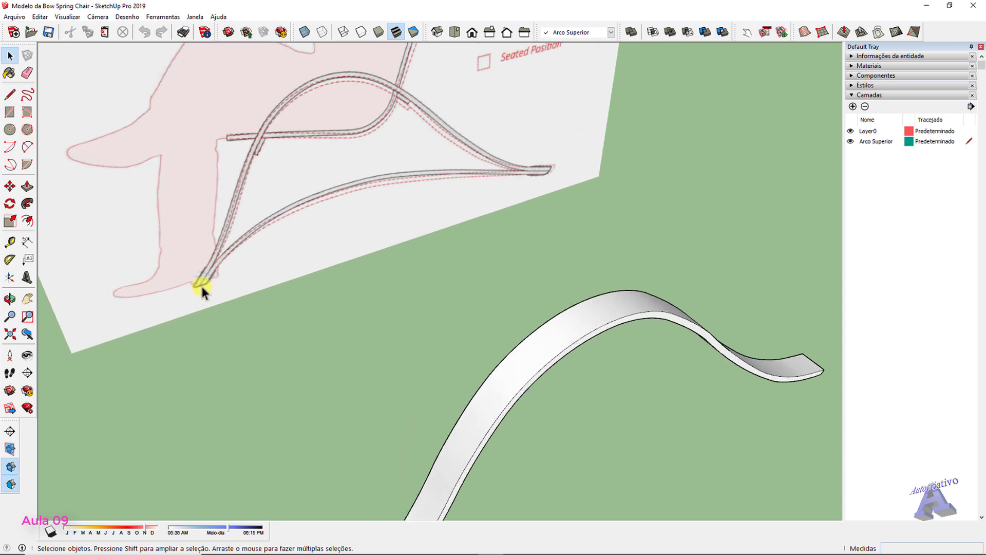
{"action": "scroll", "coordinate": [208, 256], "scroll_direction": "up", "scroll_amount": 2}
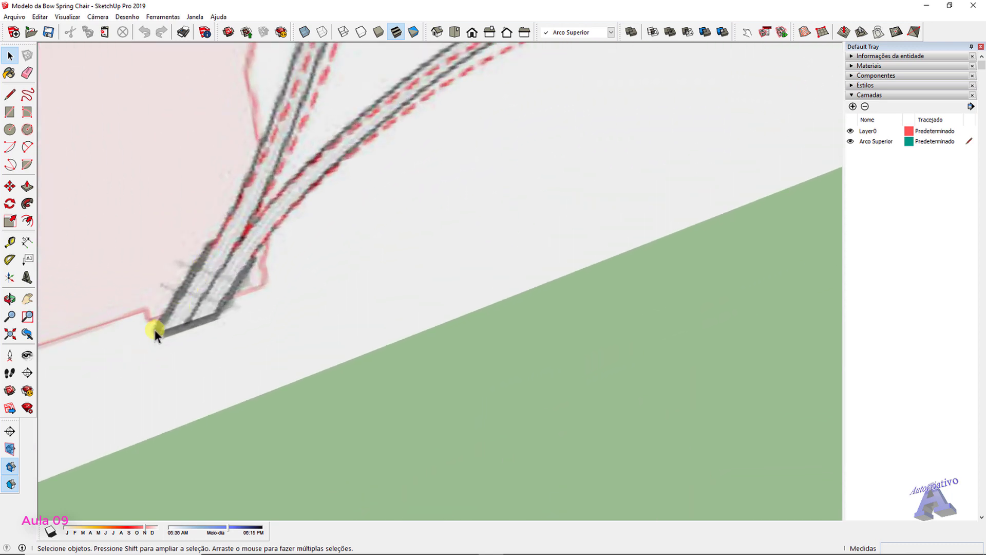
{"action": "scroll", "coordinate": [217, 293], "scroll_direction": "down", "scroll_amount": 10}
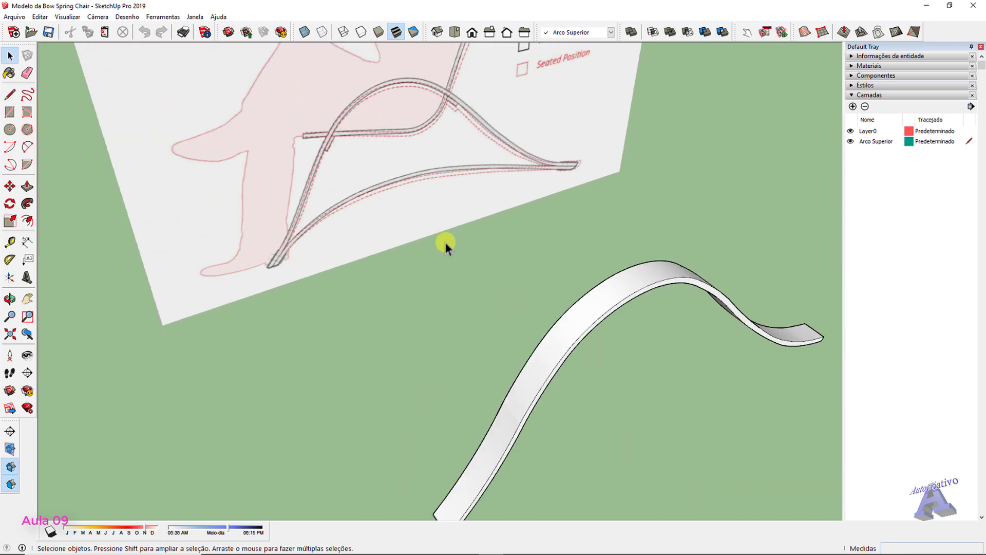
{"action": "middle_click_drag", "start_coordinate": [447, 246], "coordinate": [455, 295]}
{"action": "scroll", "coordinate": [489, 276], "scroll_direction": "down", "scroll_amount": 5}
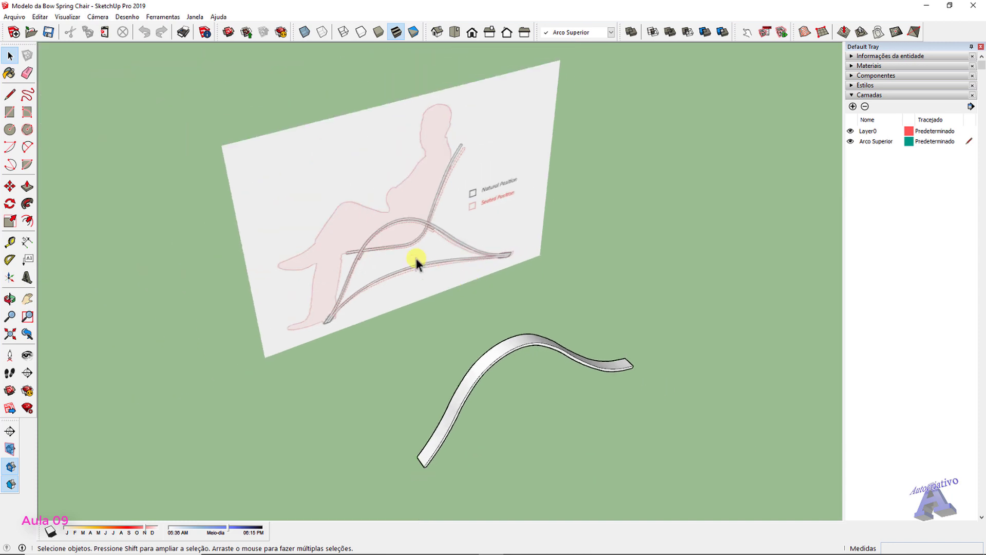
{"action": "scroll", "coordinate": [430, 227], "scroll_direction": "up", "scroll_amount": 5}
{"action": "scroll", "coordinate": [429, 227], "scroll_direction": "up", "scroll_amount": 3}
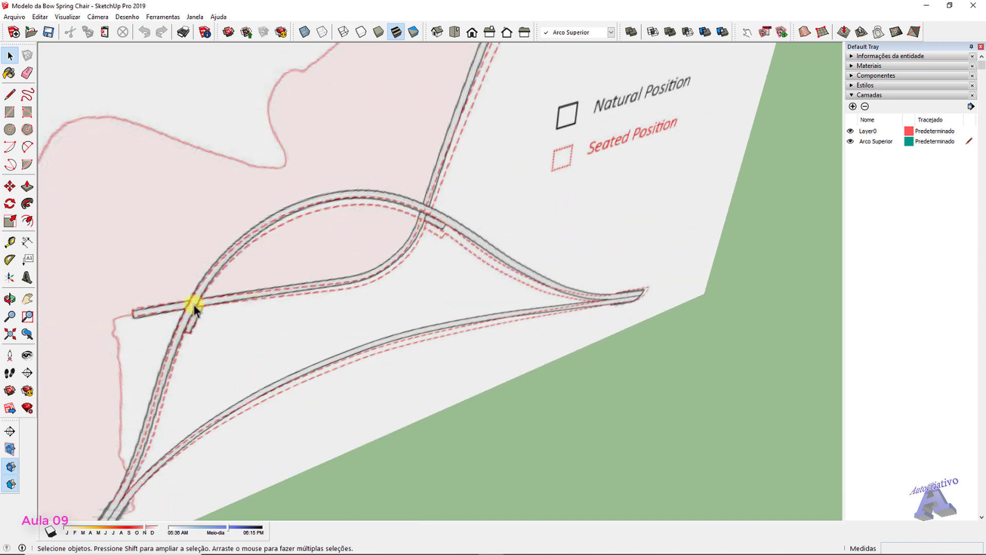
{"action": "scroll", "coordinate": [283, 328], "scroll_direction": "down", "scroll_amount": 3}
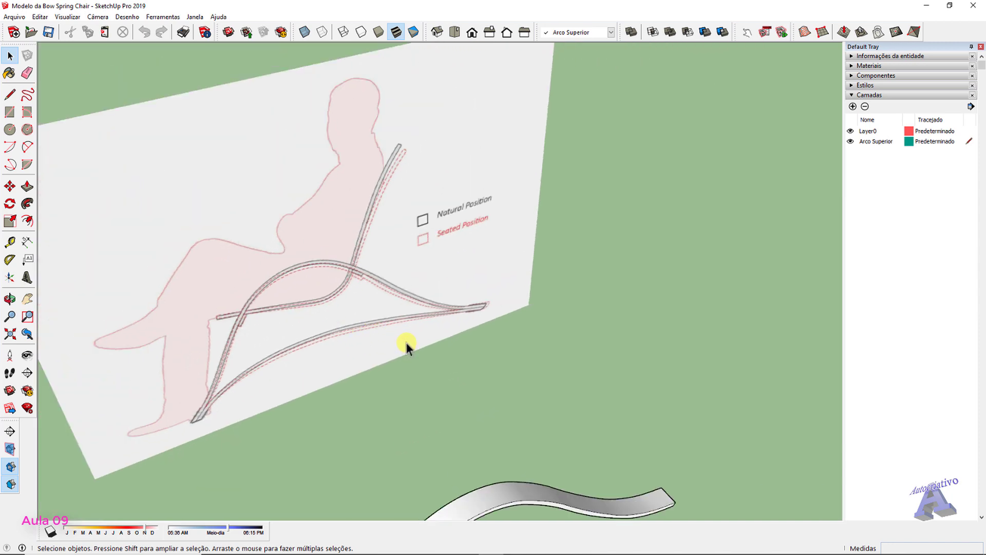
{"action": "scroll", "coordinate": [313, 236], "scroll_direction": "up", "scroll_amount": 3}
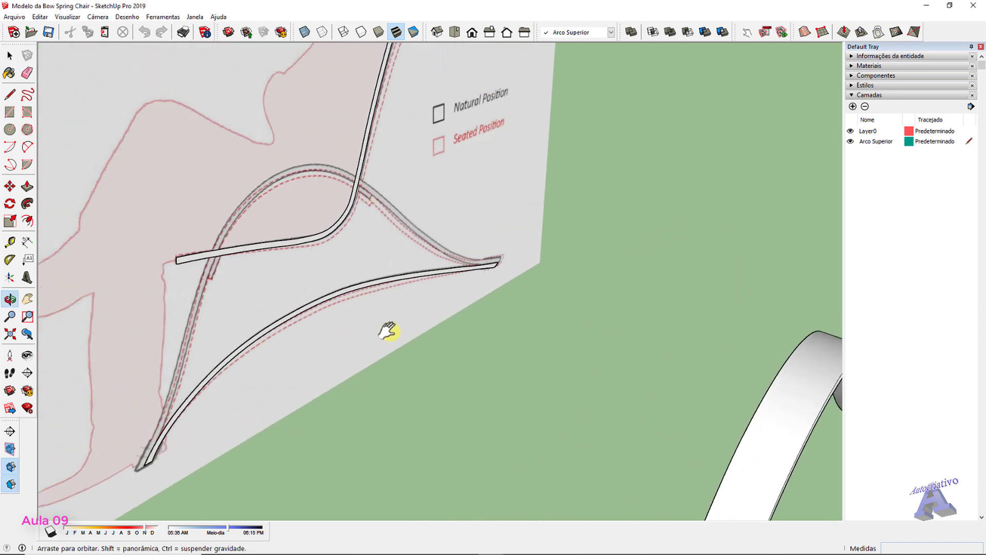
Inspect the traced seat and lower arc profiles against the outlines on the reference image
{"action": "mouse_move", "coordinate": [389, 331]}
{"action": "middle_mouse_down"}
{"action": "mouse_move", "coordinate": [451, 301]}
{"action": "mouse_move", "coordinate": [352, 286]}
{"action": "middle_mouse_up"}
{"action": "mouse_move", "coordinate": [451, 227]}
{"action": "middle_mouse_down"}
{"action": "mouse_move", "coordinate": [451, 276]}
{"action": "mouse_move", "coordinate": [440, 209]}
{"action": "mouse_move", "coordinate": [352, 211]}
{"action": "mouse_move", "coordinate": [443, 144]}
{"action": "middle_mouse_up"}
{"action": "scroll", "coordinate": [442, 144], "scroll_direction": "up", "scroll_amount": 2}
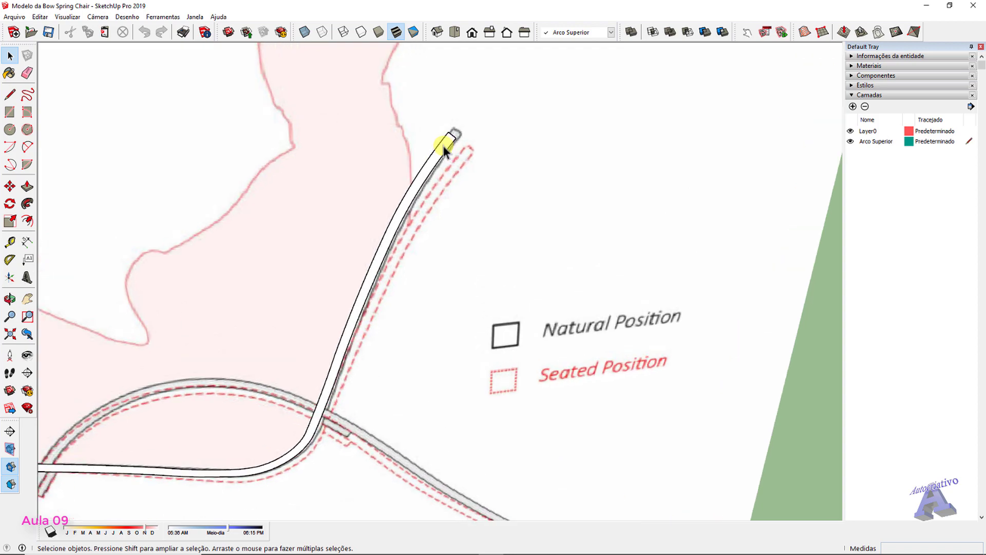
{"action": "left_click", "coordinate": [442, 146]}
{"action": "middle_click_drag", "start_coordinate": [413, 191], "coordinate": [366, 313]}
{"action": "scroll", "coordinate": [366, 313], "scroll_direction": "down", "scroll_amount": 3}
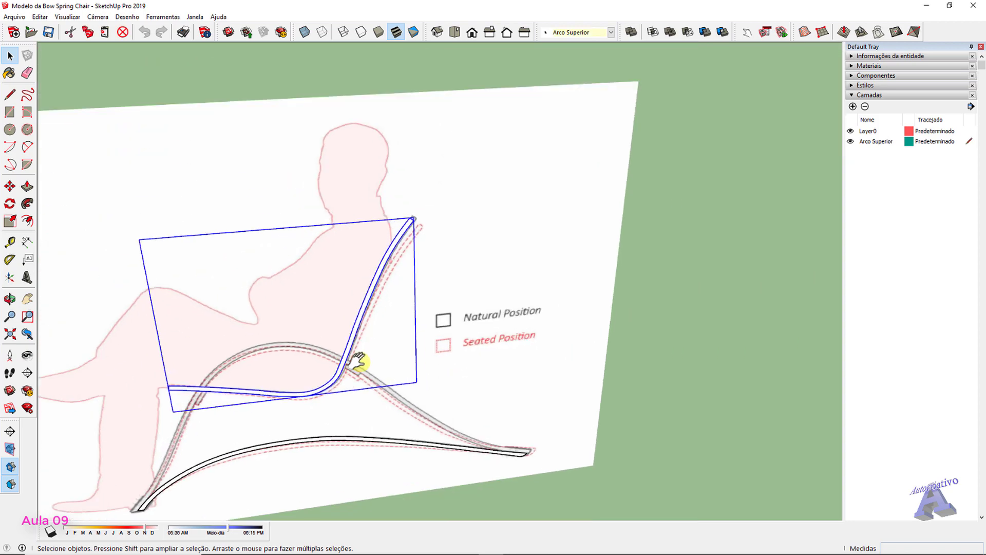
{"action": "mouse_move", "coordinate": [359, 363]}
{"action": "middle_mouse_down"}
{"action": "mouse_move", "coordinate": [319, 298]}
{"action": "mouse_move", "coordinate": [220, 398]}
{"action": "middle_mouse_up"}
{"action": "scroll", "coordinate": [220, 398], "scroll_direction": "up", "scroll_amount": 4}
{"action": "scroll", "coordinate": [285, 362], "scroll_direction": "up", "scroll_amount": 3}
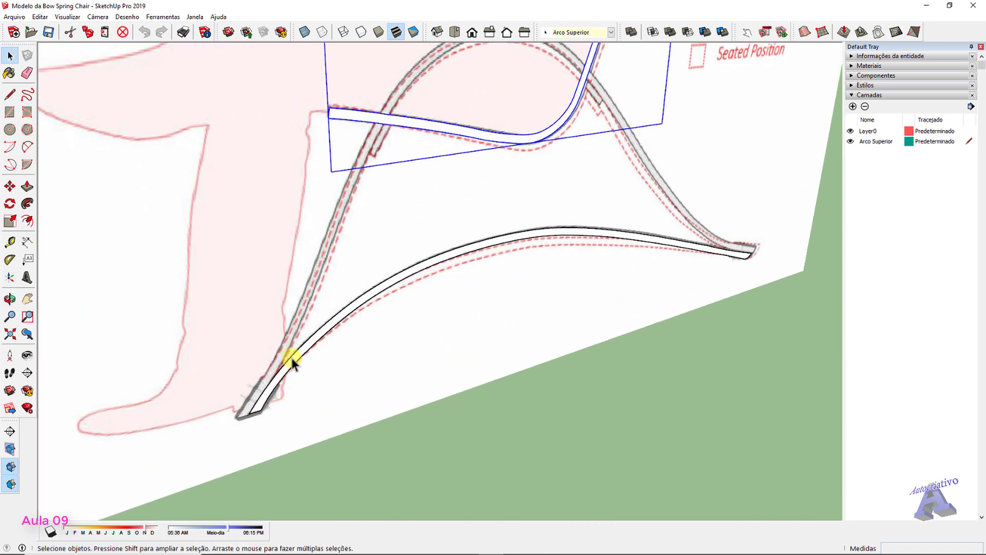
{"action": "mouse_move", "coordinate": [288, 379]}
{"action": "middle_mouse_down"}
{"action": "mouse_move", "coordinate": [418, 324]}
{"action": "mouse_move", "coordinate": [410, 328]}
{"action": "middle_mouse_up"}
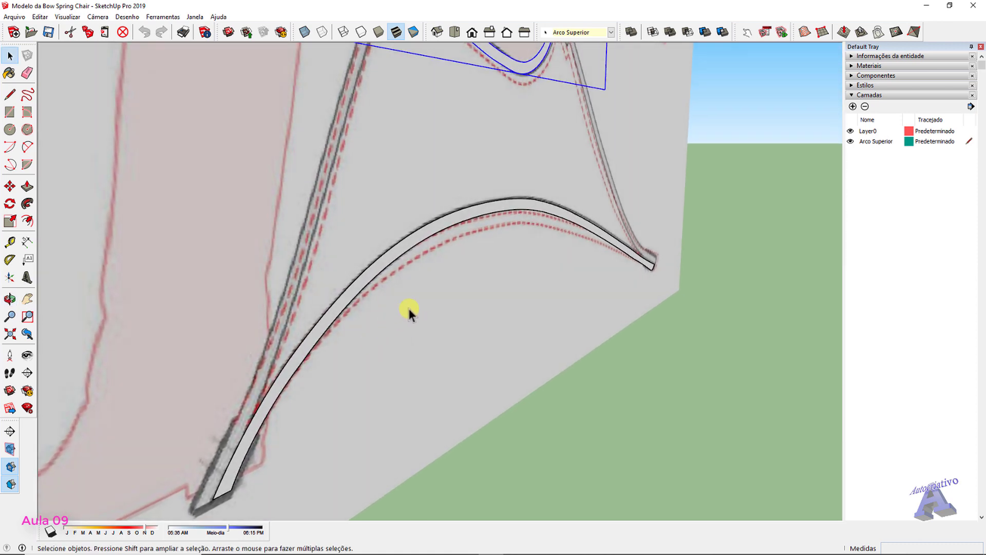
{"action": "left_click", "coordinate": [471, 309]}
{"action": "scroll", "coordinate": [523, 353], "scroll_direction": "down", "scroll_amount": 5}
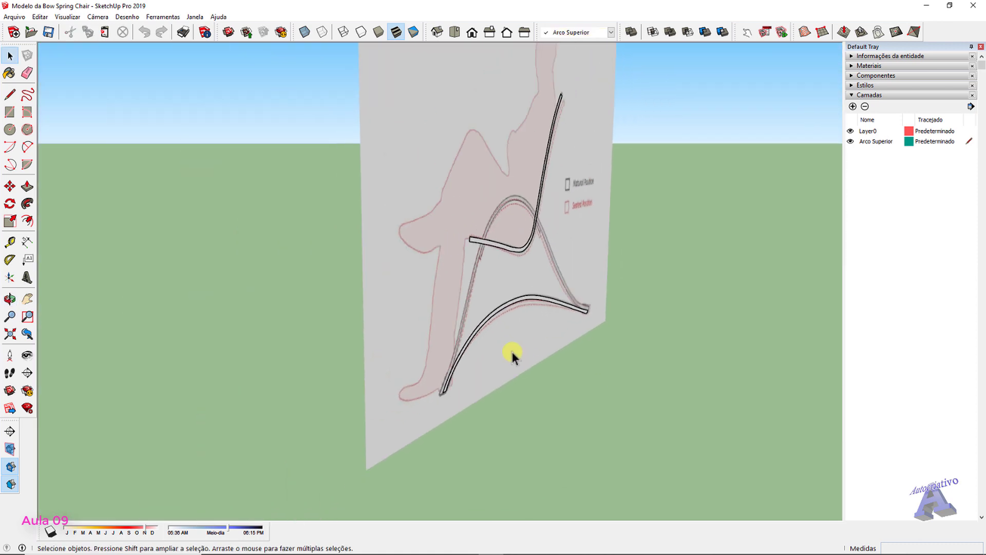
Compare the traced profiles on the reference image with the separate 3D upper arc
{"action": "left_click", "coordinate": [510, 350]}
{"action": "middle_click_drag", "start_coordinate": [511, 350], "coordinate": [393, 325]}
{"action": "middle_click_drag", "start_coordinate": [494, 356], "coordinate": [219, 333]}
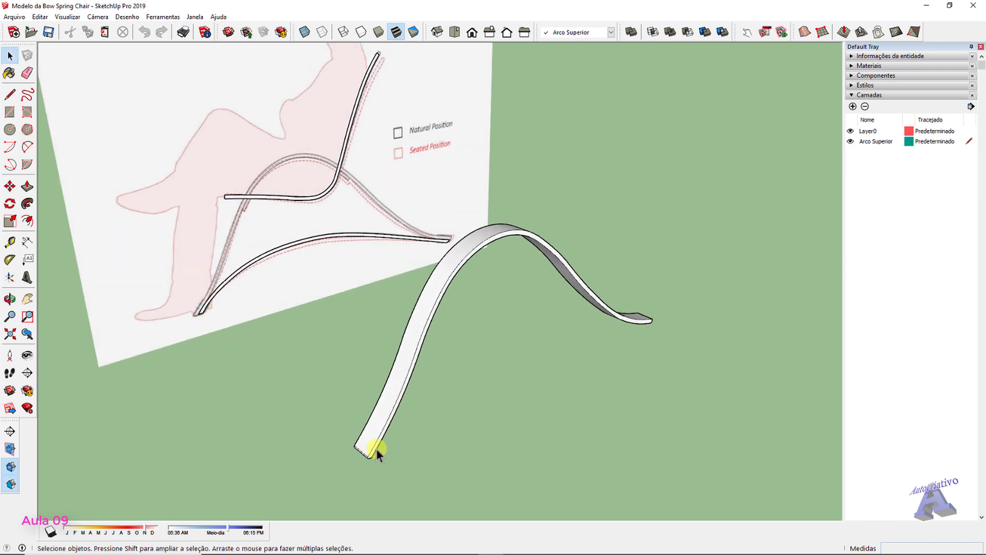
{"action": "scroll", "coordinate": [377, 447], "scroll_direction": "up", "scroll_amount": 2}
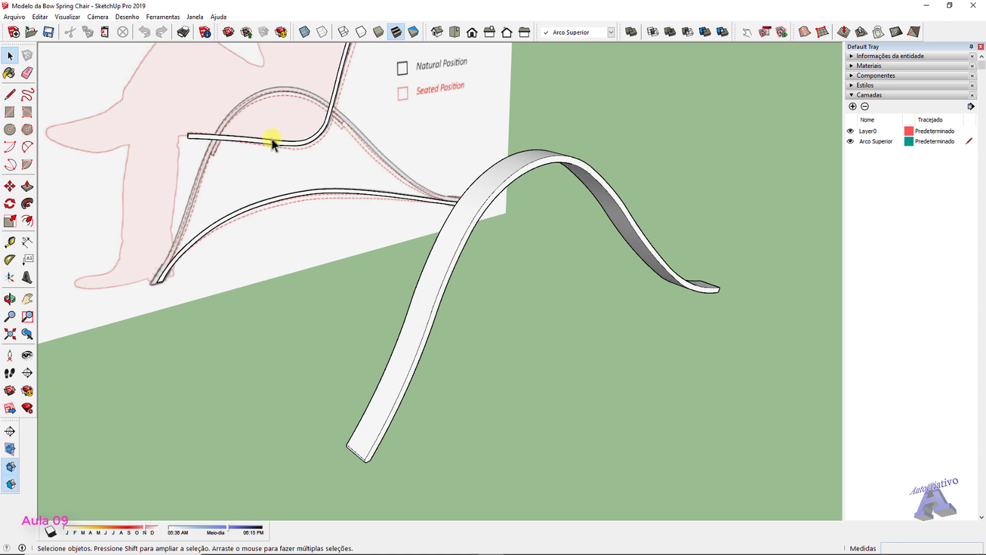
{"action": "mouse_move", "coordinate": [272, 140]}
{"action": "middle_mouse_down"}
{"action": "mouse_move", "coordinate": [418, 187]}
{"action": "mouse_move", "coordinate": [420, 263]}
{"action": "middle_mouse_up"}
{"action": "scroll", "coordinate": [469, 304], "scroll_direction": "down", "scroll_amount": 4}
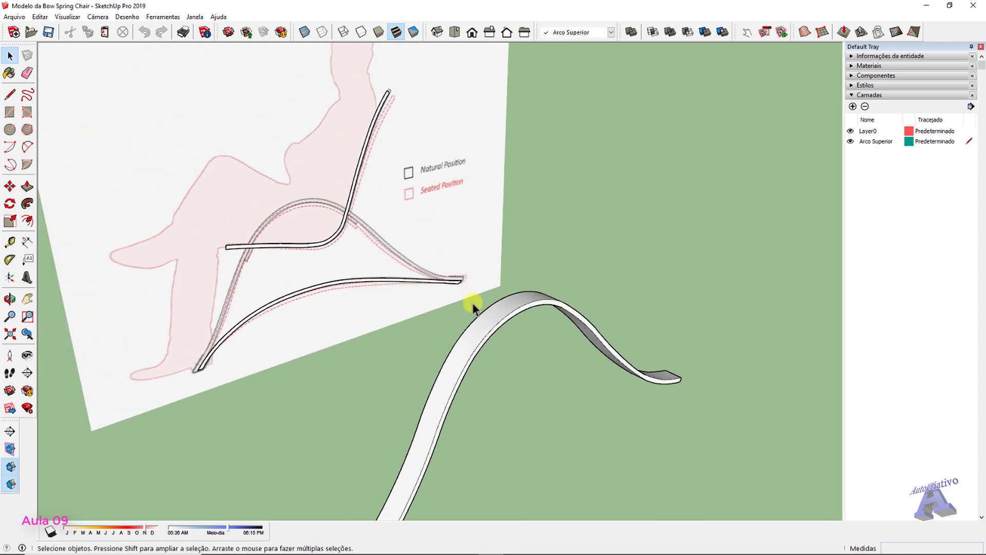
Move the lower arc profile off the reference image, from its front end corner to the near corner of the 3D upper arc's front end
{"action": "middle_click_drag", "start_coordinate": [379, 346], "coordinate": [289, 282]}
{"action": "scroll", "coordinate": [288, 284], "scroll_direction": "up", "scroll_amount": 6}
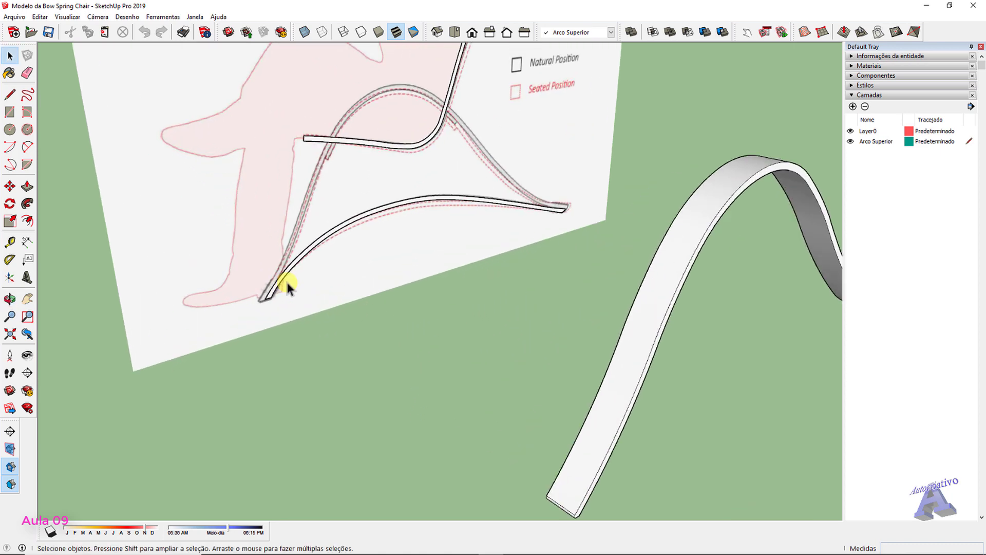
{"action": "left_click", "coordinate": [269, 300]}
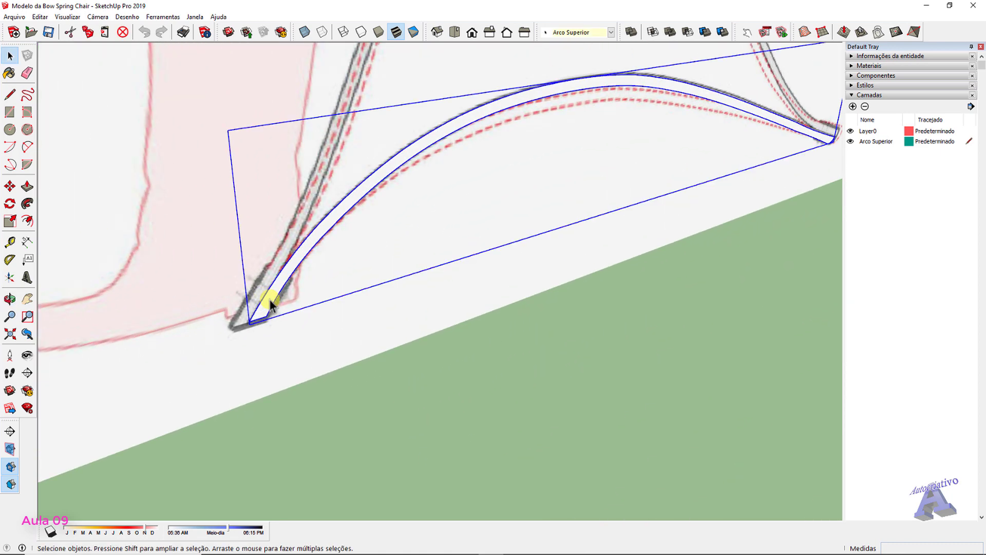
{"action": "key", "text": "m"}
{"action": "scroll", "coordinate": [257, 313], "scroll_direction": "up", "scroll_amount": 3}
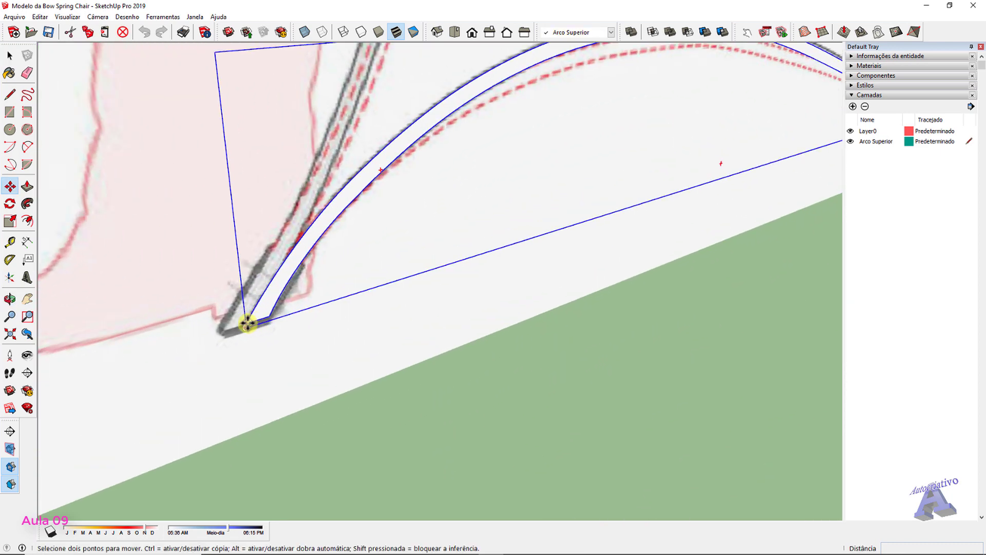
{"action": "scroll", "coordinate": [255, 310], "scroll_direction": "up", "scroll_amount": 3}
{"action": "scroll", "coordinate": [256, 310], "scroll_direction": "up", "scroll_amount": 1}
{"action": "left_click", "coordinate": [245, 324]}
{"action": "scroll", "coordinate": [244, 323], "scroll_direction": "down", "scroll_amount": 8}
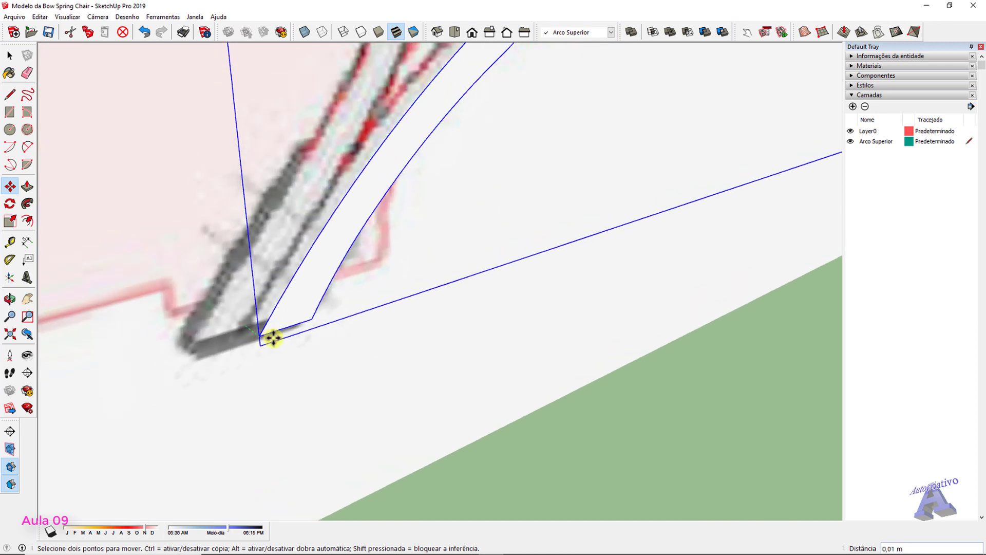
{"action": "scroll", "coordinate": [268, 279], "scroll_direction": "down", "scroll_amount": 2}
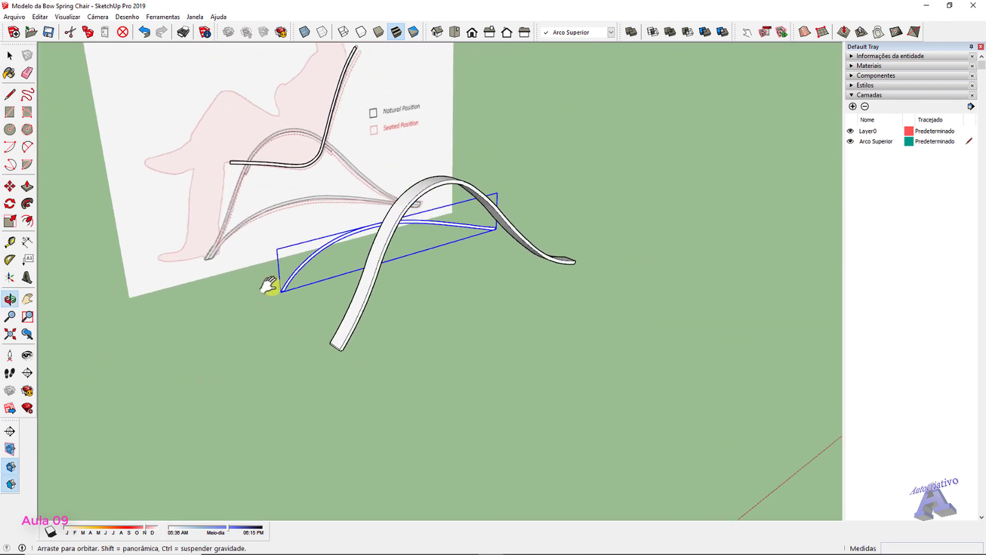
{"action": "scroll", "coordinate": [324, 326], "scroll_direction": "up", "scroll_amount": 6}
{"action": "scroll", "coordinate": [326, 347], "scroll_direction": "up", "scroll_amount": 7}
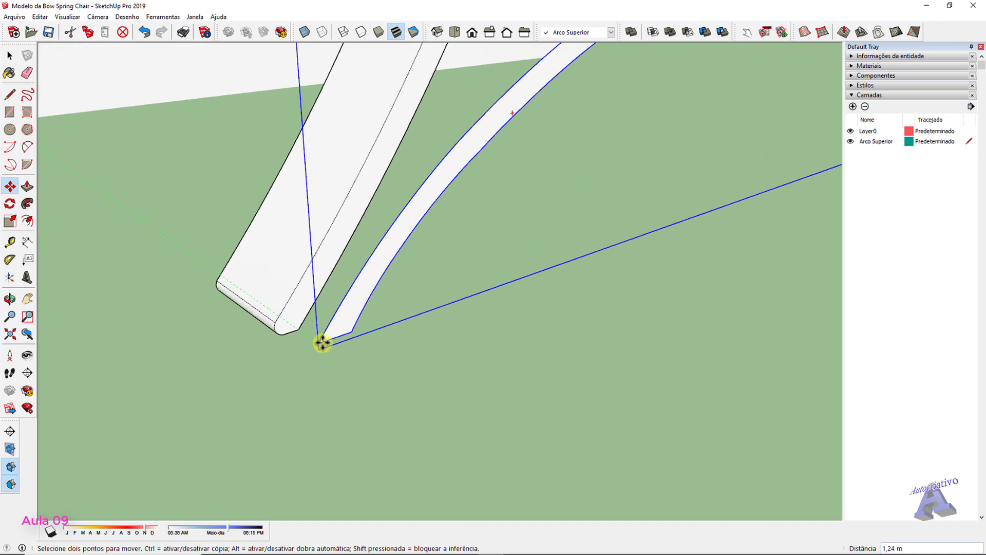
{"action": "left_click", "coordinate": [204, 281]}
{"action": "scroll", "coordinate": [294, 276], "scroll_direction": "down", "scroll_amount": 6}
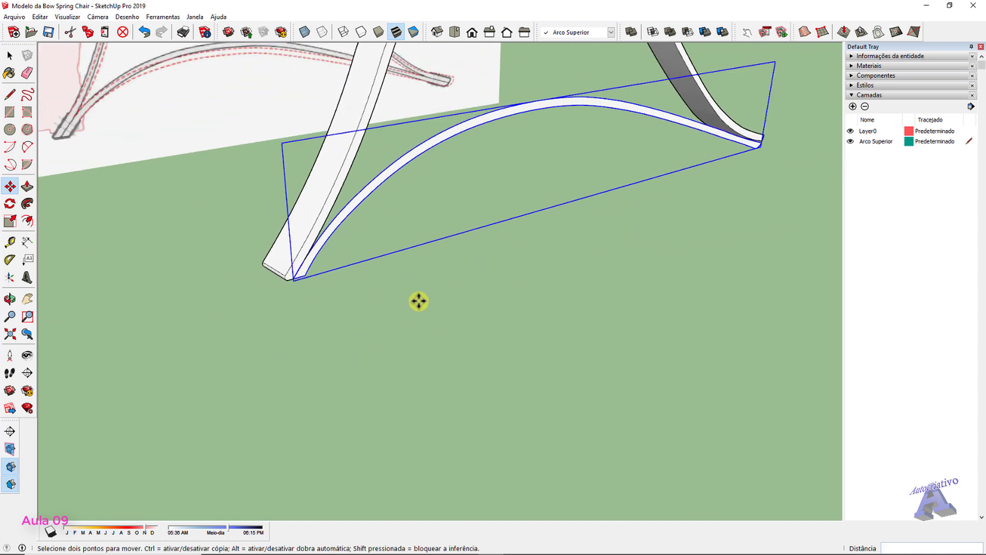
{"action": "key", "text": "space"}
Rotate the lower arc profile about its front end corner by about 0.2° so its rear tip meets the upper arc's rear end
{"action": "middle_click_drag", "start_coordinate": [432, 311], "coordinate": [616, 260]}
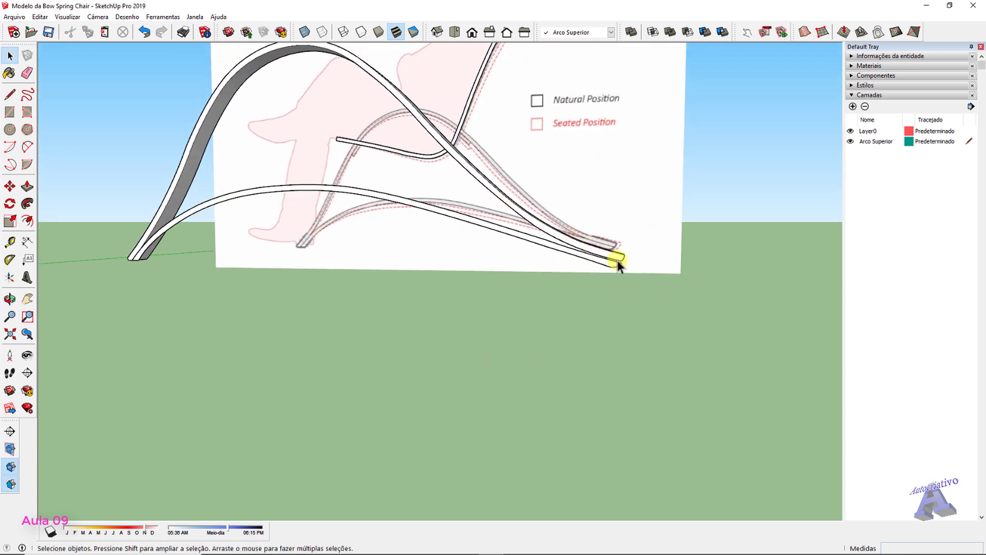
{"action": "scroll", "coordinate": [619, 263], "scroll_direction": "up", "scroll_amount": 3}
{"action": "scroll", "coordinate": [621, 266], "scroll_direction": "up", "scroll_amount": 2}
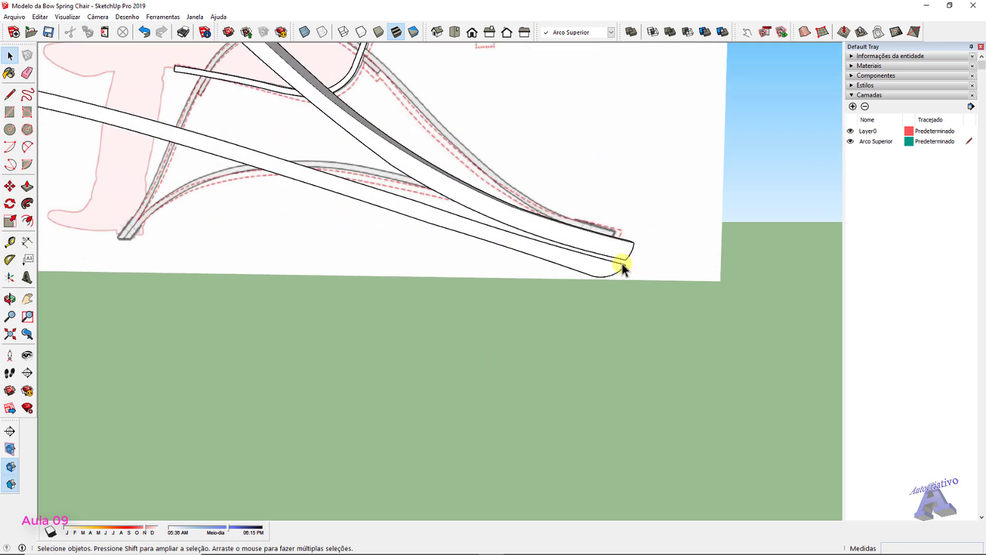
{"action": "scroll", "coordinate": [579, 270], "scroll_direction": "down", "scroll_amount": 5}
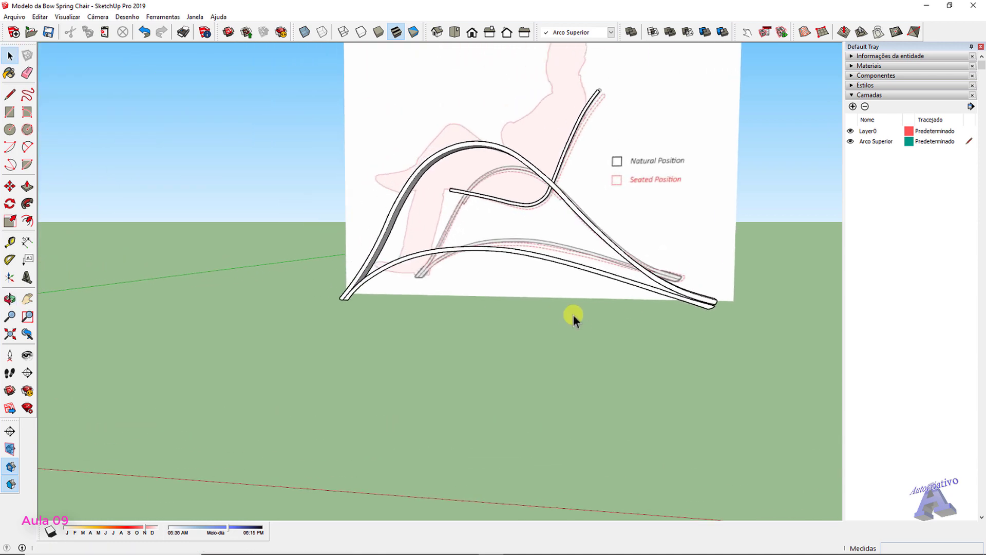
{"action": "middle_click_drag", "start_coordinate": [573, 314], "coordinate": [588, 295]}
{"action": "left_click", "coordinate": [589, 271]}
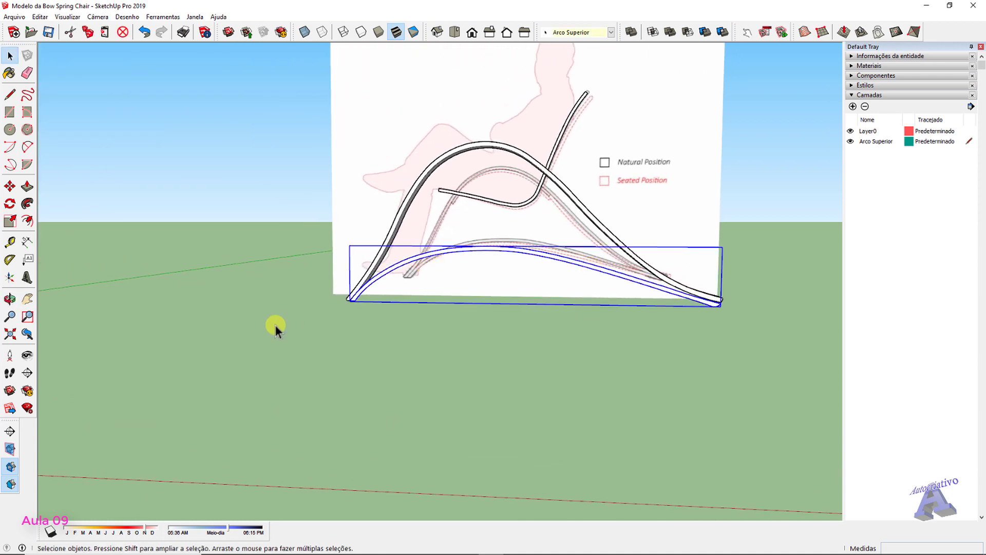
{"action": "left_click", "coordinate": [10, 203]}
{"action": "scroll", "coordinate": [355, 298], "scroll_direction": "up", "scroll_amount": 5}
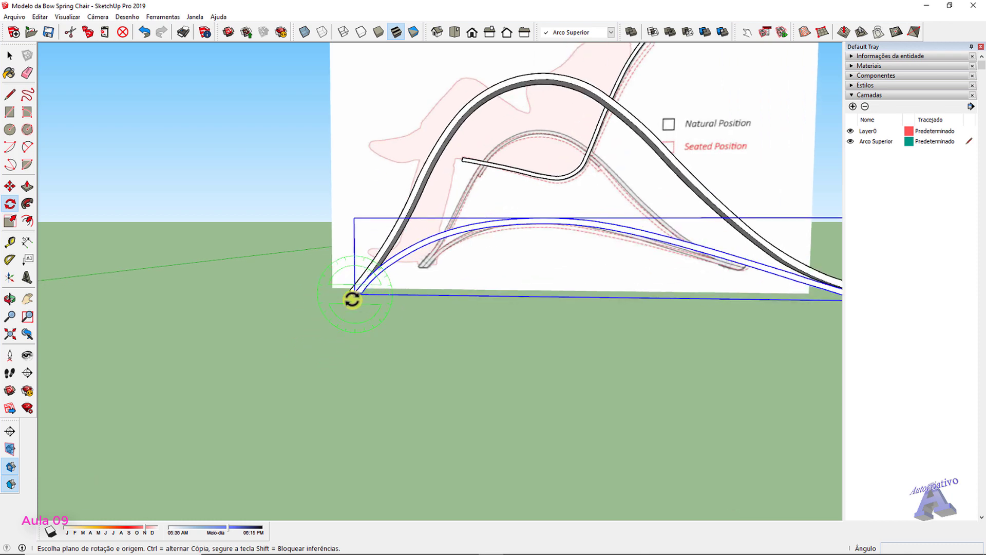
{"action": "scroll", "coordinate": [357, 299], "scroll_direction": "up", "scroll_amount": 2}
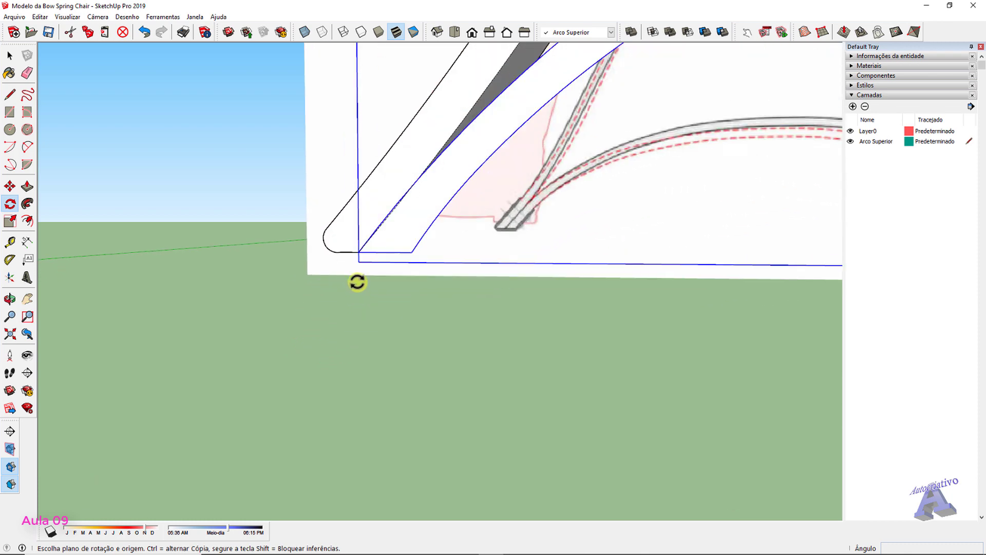
{"action": "left_click", "coordinate": [359, 252]}
{"action": "scroll", "coordinate": [429, 269], "scroll_direction": "down", "scroll_amount": 6}
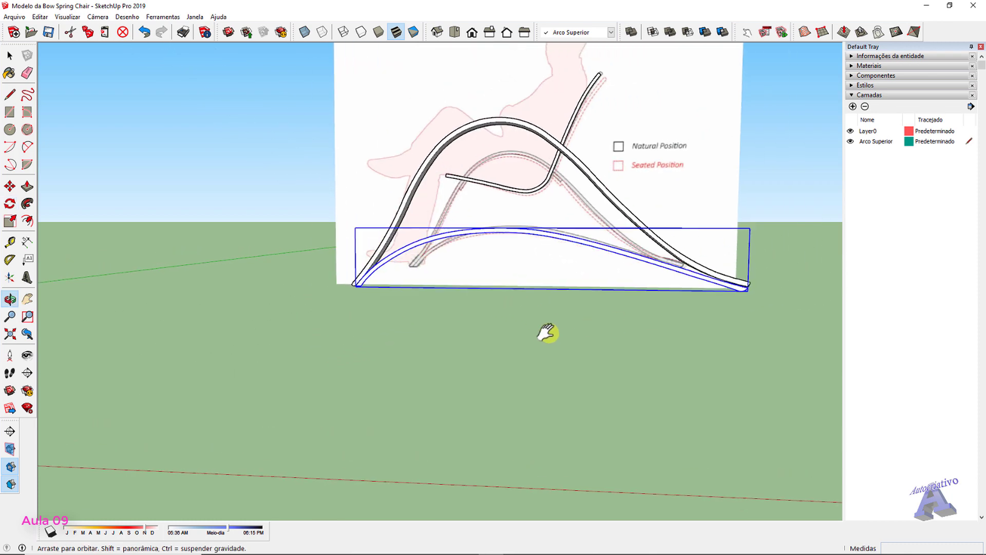
{"action": "scroll", "coordinate": [442, 358], "scroll_direction": "up", "scroll_amount": 6}
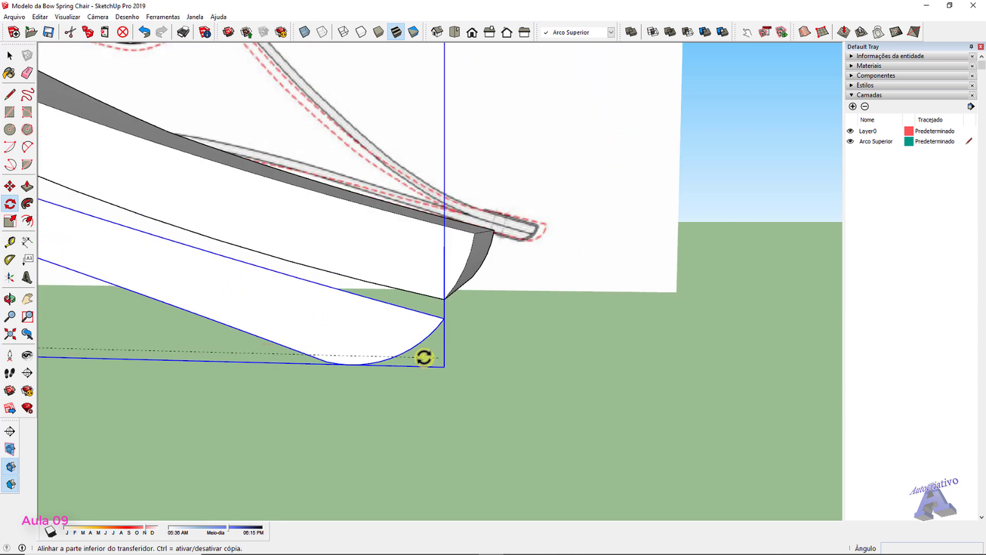
{"action": "middle_click_drag", "start_coordinate": [424, 357], "coordinate": [489, 331]}
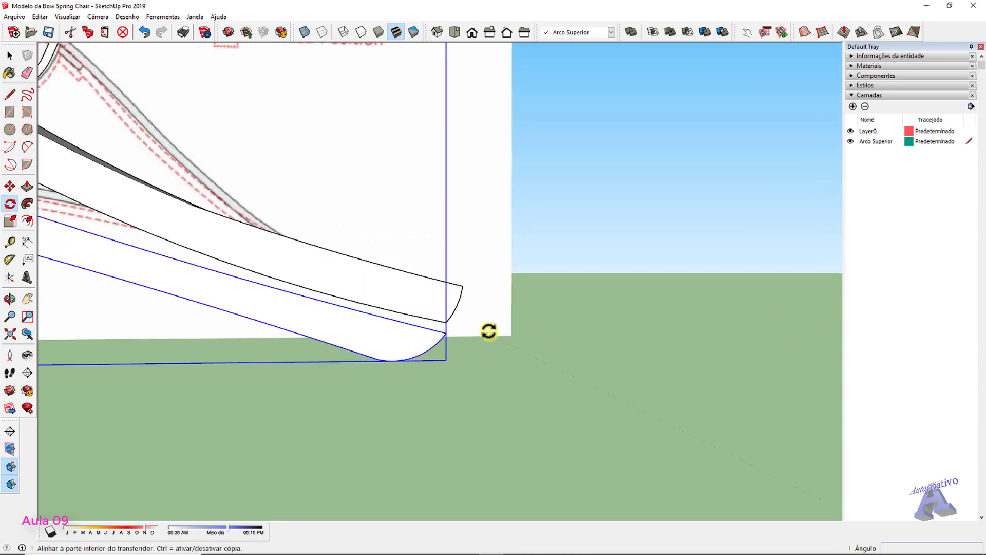
{"action": "left_click", "coordinate": [433, 343]}
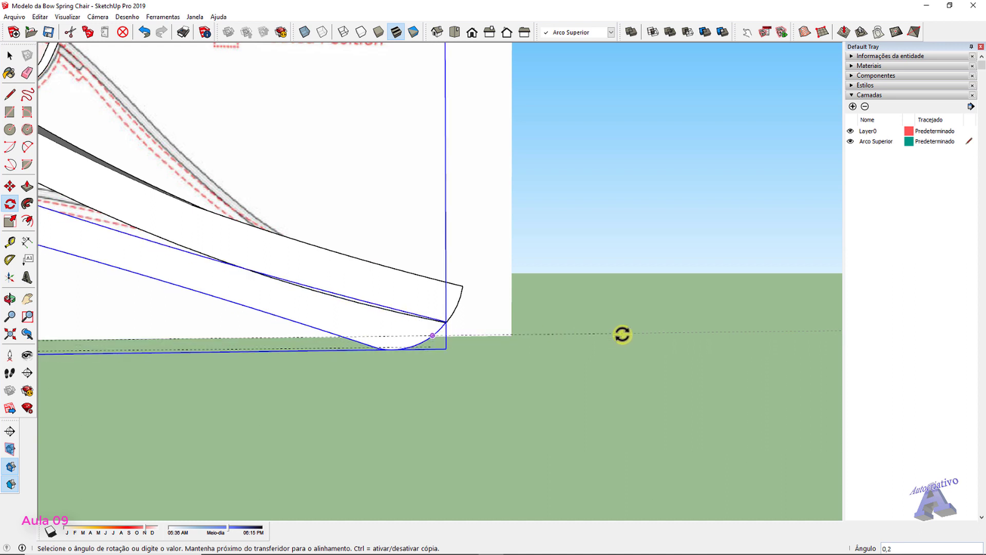
{"action": "key", "text": "Escape"}
{"action": "key", "text": "space"}
{"action": "left_click", "coordinate": [544, 375]}
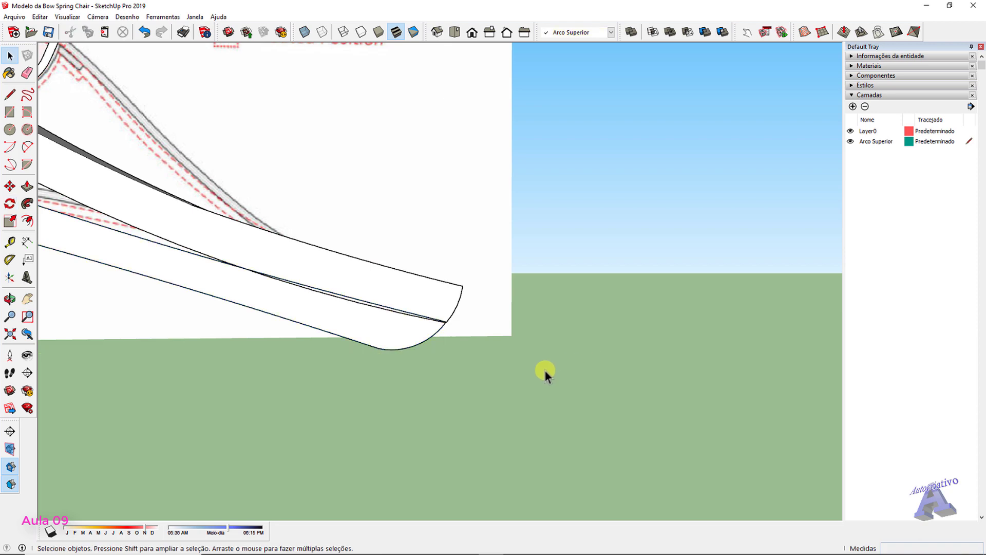
Extrude the lower arc profile 7 cm inside its group with Push/Pull and leave the group
{"action": "middle_click_drag", "start_coordinate": [544, 375], "coordinate": [369, 442]}
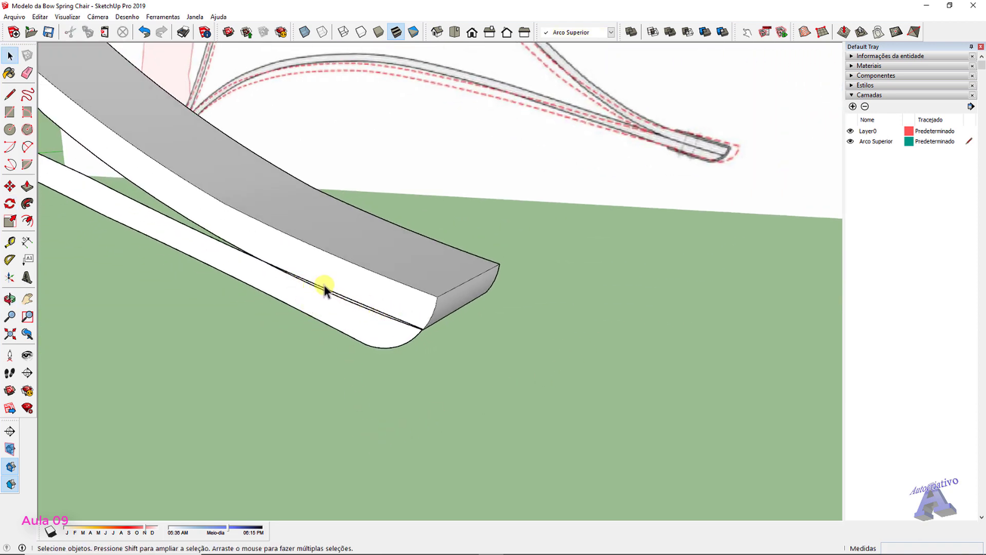
{"action": "scroll", "coordinate": [402, 319], "scroll_direction": "down", "scroll_amount": 10}
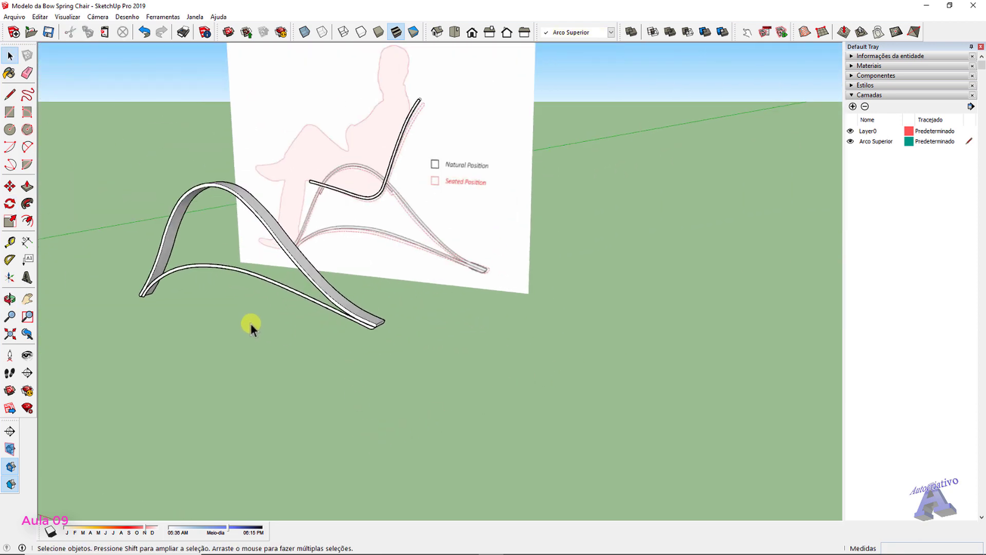
{"action": "middle_click_drag", "start_coordinate": [249, 324], "coordinate": [568, 335]}
{"action": "left_click_drag", "start_coordinate": [567, 334], "coordinate": [455, 399]}
{"action": "key", "text": "space"}
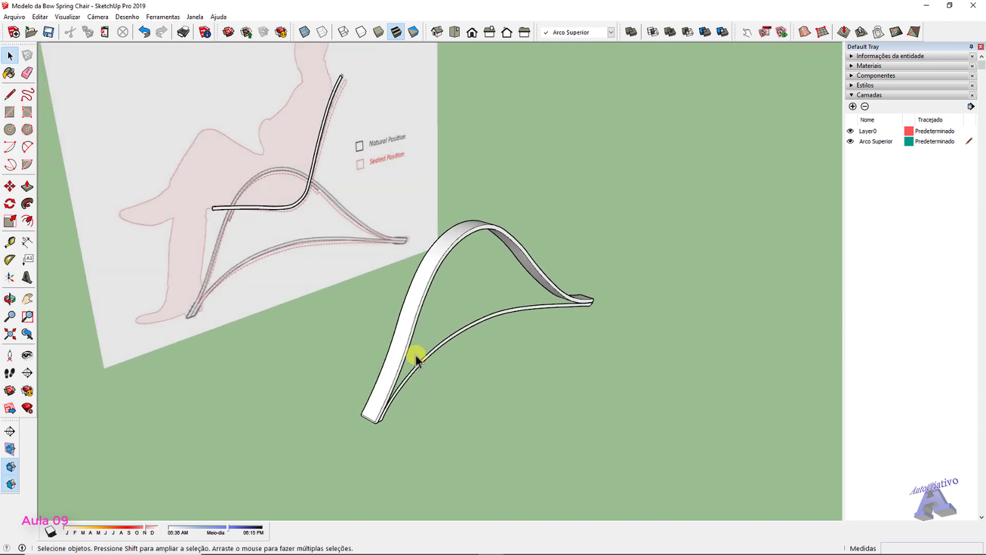
{"action": "scroll", "coordinate": [423, 368], "scroll_direction": "up", "scroll_amount": 3}
{"action": "scroll", "coordinate": [423, 368], "scroll_direction": "up", "scroll_amount": 3}
{"action": "double_click", "coordinate": [420, 367]}
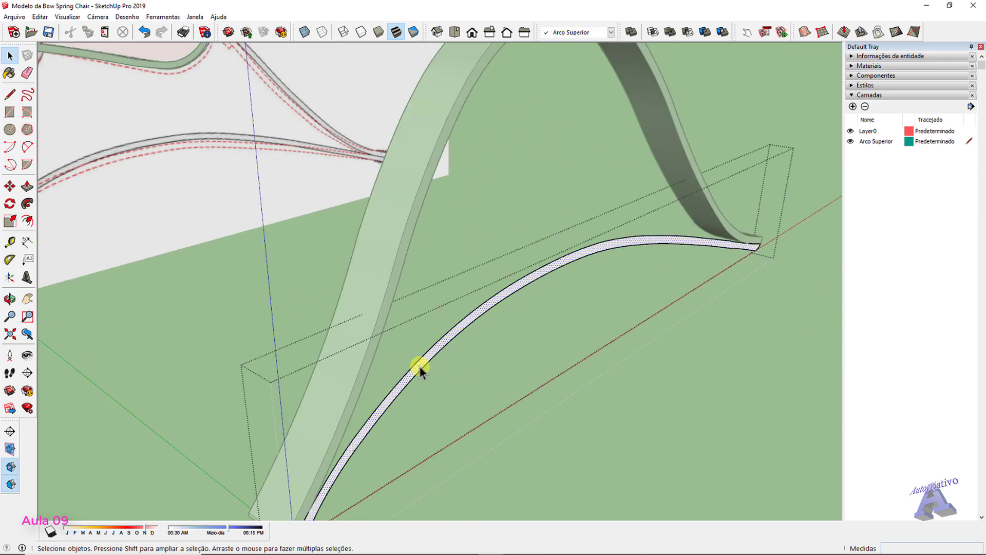
{"action": "key", "text": "p"}
{"action": "left_click_drag", "start_coordinate": [416, 366], "coordinate": [400, 353]}
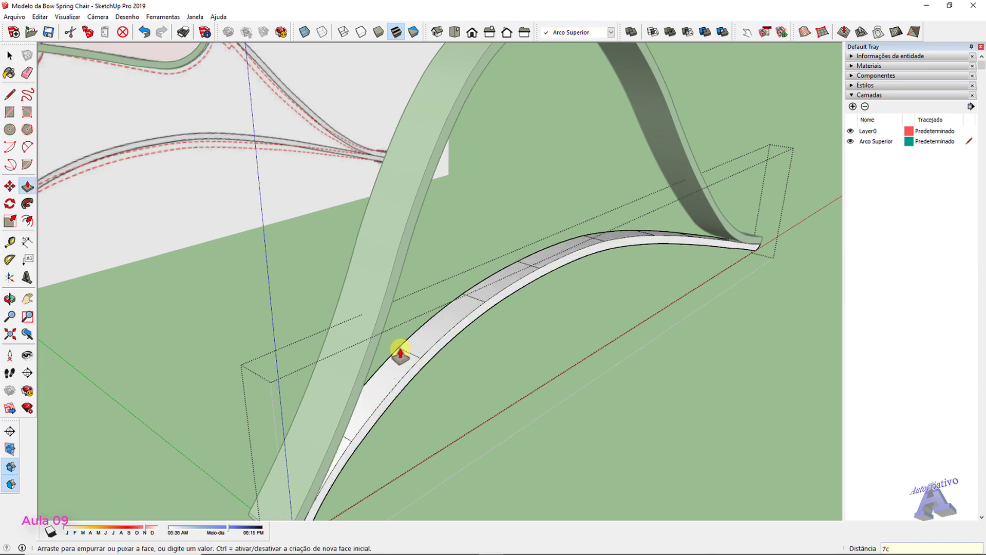
{"action": "type", "text": "7cm"}
{"action": "key", "text": "Return"}
{"action": "key", "text": "space"}
{"action": "scroll", "coordinate": [475, 371], "scroll_direction": "down", "scroll_amount": 3}
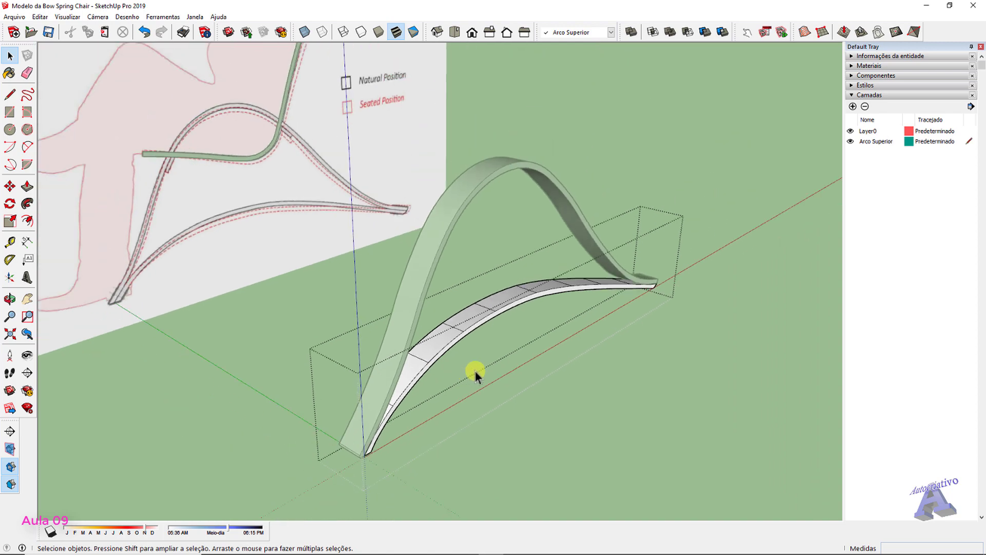
{"action": "left_click", "coordinate": [570, 388]}
Move the extruded lower arc about 0.26 m along the green axis, clear of the upper arc
{"action": "middle_click_drag", "start_coordinate": [569, 387], "coordinate": [403, 269]}
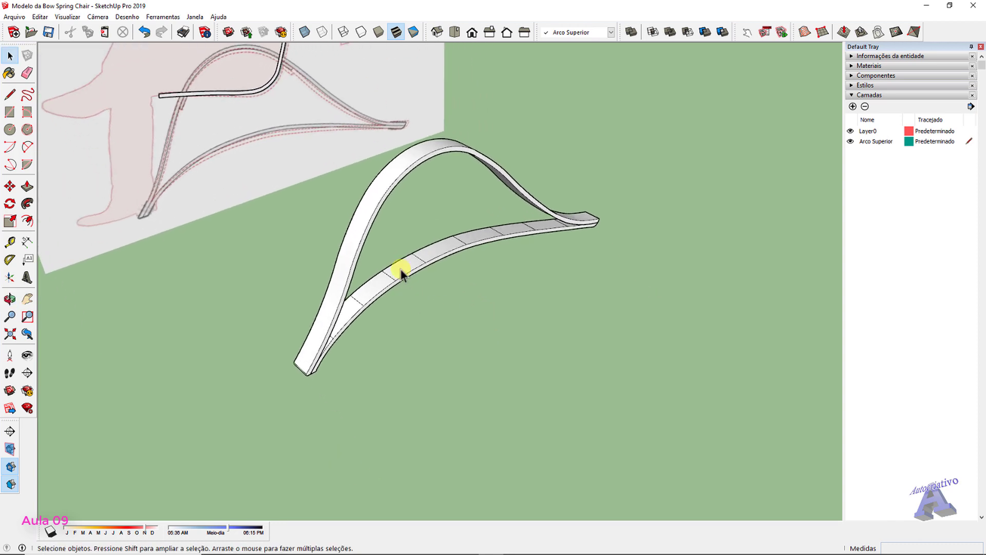
{"action": "left_click", "coordinate": [400, 272]}
{"action": "key", "text": "m"}
{"action": "middle_click_drag", "start_coordinate": [319, 378], "coordinate": [337, 352]}
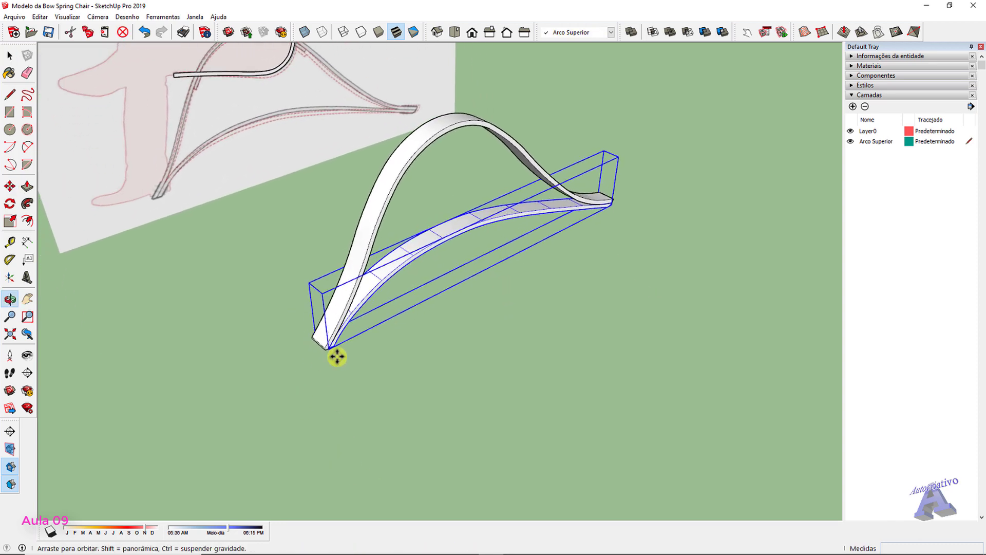
{"action": "left_click", "coordinate": [260, 341]}
{"action": "left_click", "coordinate": [297, 378]}
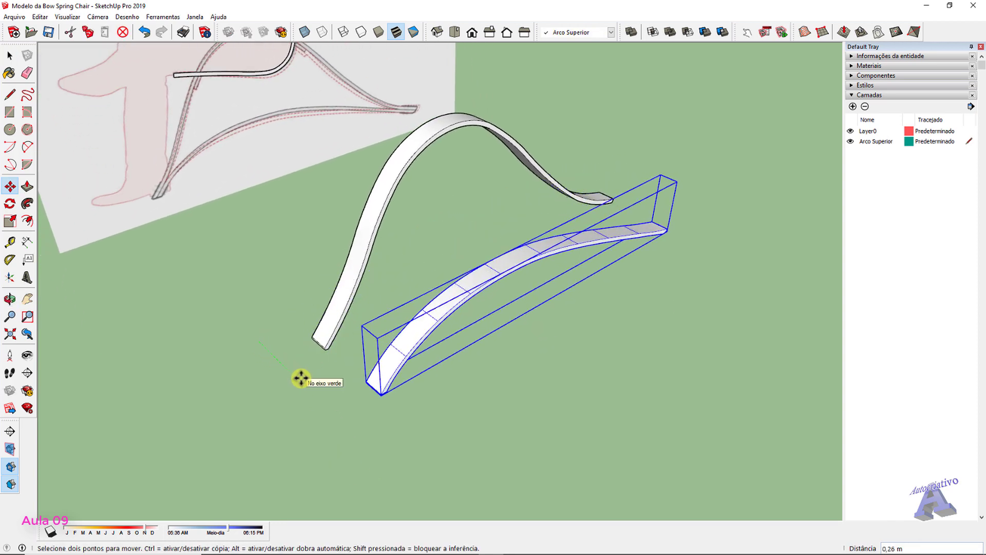
{"action": "key", "text": "space"}
Soften the segment lines across the upper face of the lower arc within its group
{"action": "scroll", "coordinate": [353, 388], "scroll_direction": "up", "scroll_amount": 2}
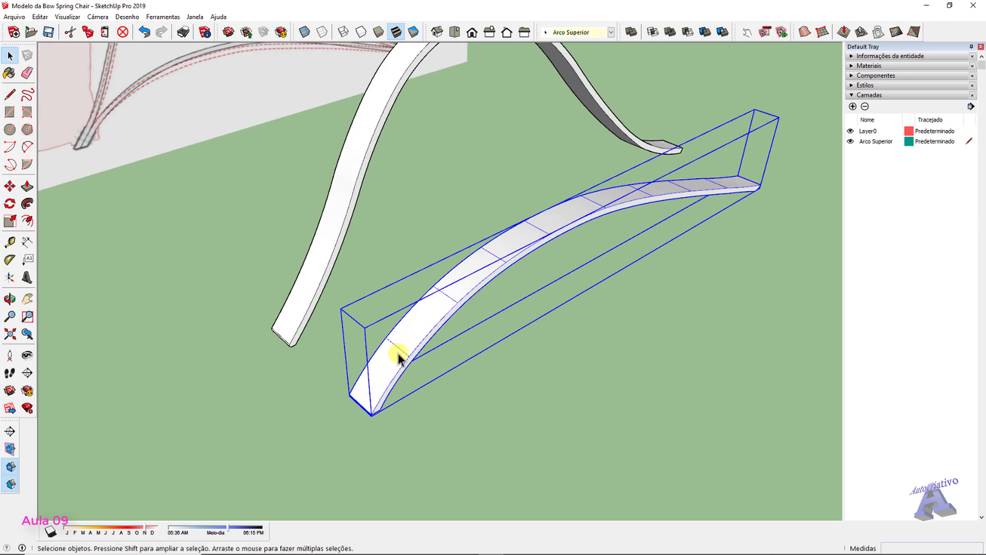
{"action": "double_click", "coordinate": [398, 356]}
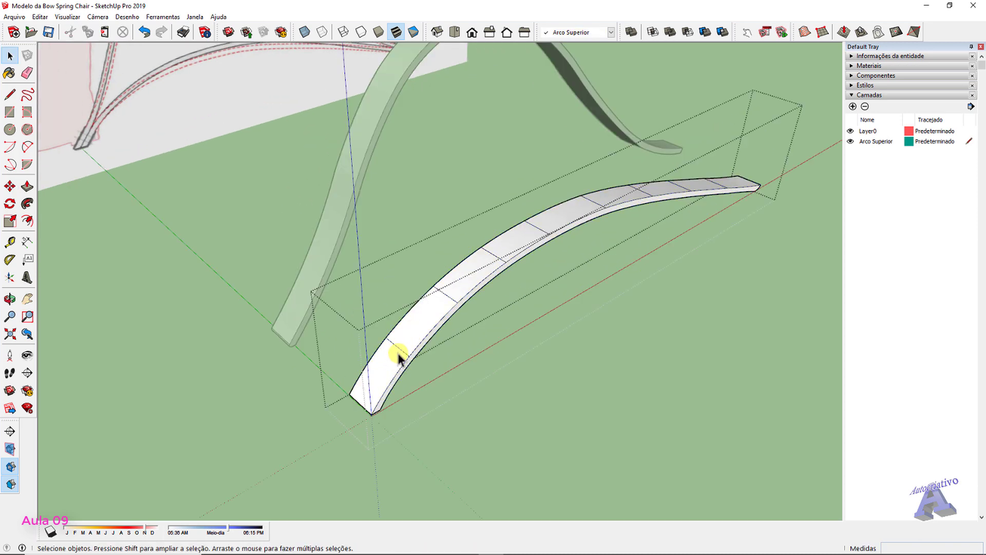
{"action": "key", "text": "e"}
{"action": "left_click_drag", "start_coordinate": [401, 346], "coordinate": [488, 257], "text": "ctrl"}
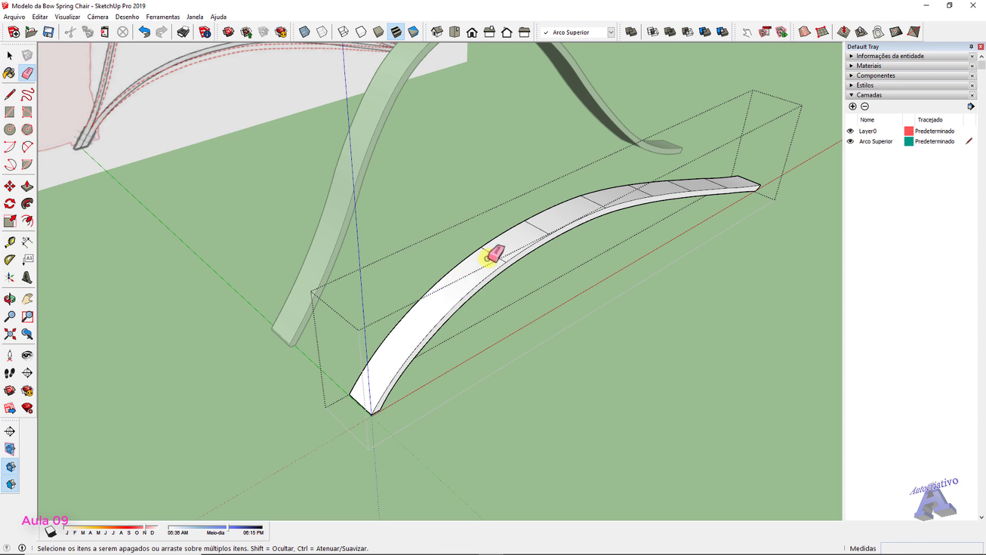
{"action": "left_click_drag", "start_coordinate": [533, 232], "coordinate": [583, 214], "text": "ctrl"}
{"action": "middle_click_drag", "start_coordinate": [606, 198], "coordinate": [419, 300]}
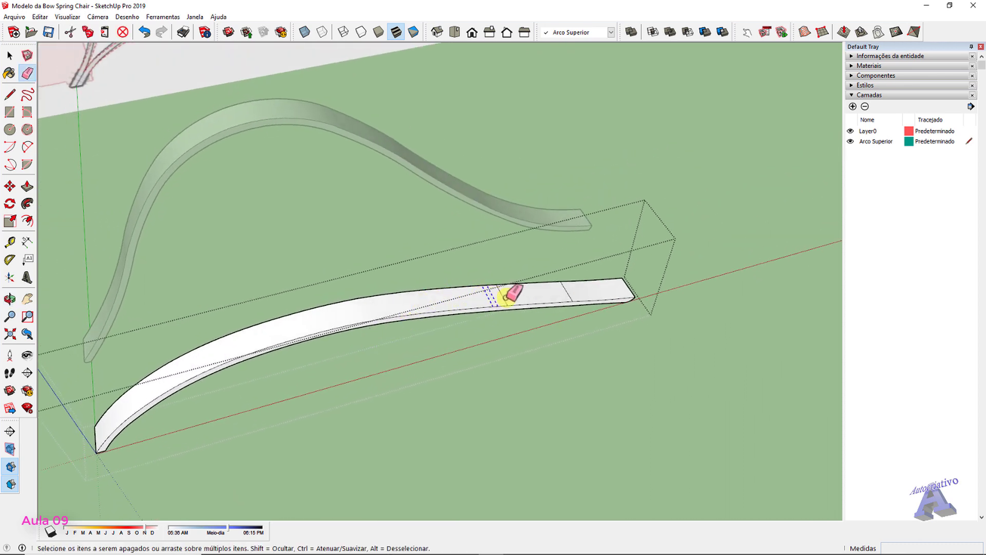
Soften the segment lines across the underside of the lower arc and close its group
{"action": "middle_click_drag", "start_coordinate": [577, 313], "coordinate": [687, 261]}
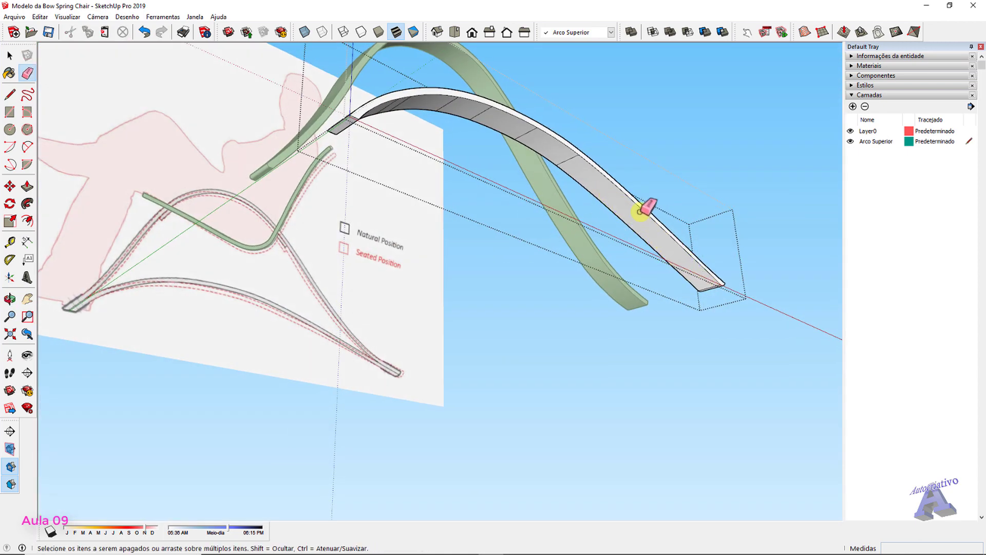
{"action": "mouse_move", "coordinate": [557, 149]}
{"action": "middle_mouse_down"}
{"action": "mouse_move", "coordinate": [471, 145]}
{"action": "mouse_move", "coordinate": [599, 256]}
{"action": "mouse_move", "coordinate": [584, 261]}
{"action": "mouse_move", "coordinate": [556, 163]}
{"action": "middle_mouse_up"}
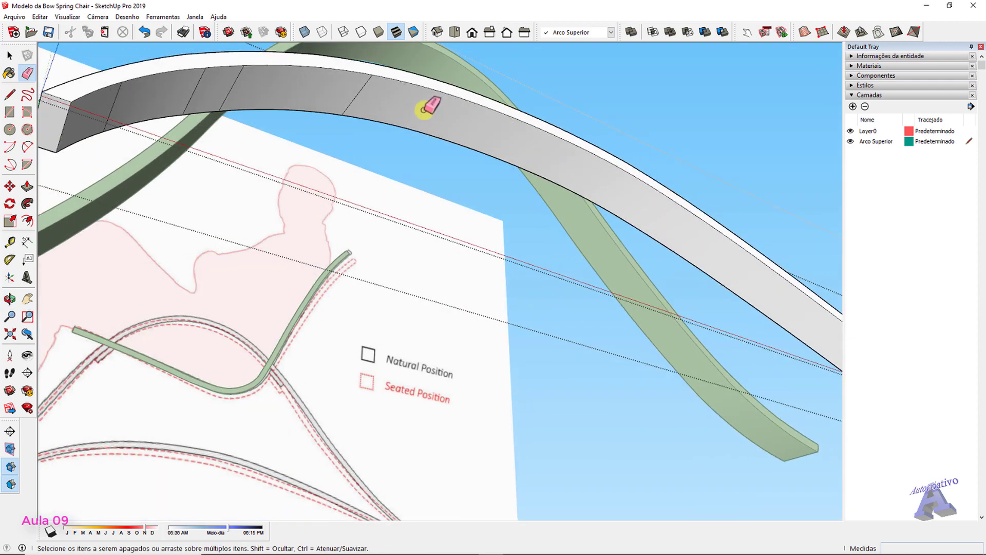
{"action": "mouse_move", "coordinate": [429, 103]}
{"action": "middle_mouse_down"}
{"action": "mouse_move", "coordinate": [268, 132]}
{"action": "mouse_move", "coordinate": [495, 152]}
{"action": "mouse_move", "coordinate": [483, 136]}
{"action": "middle_mouse_up"}
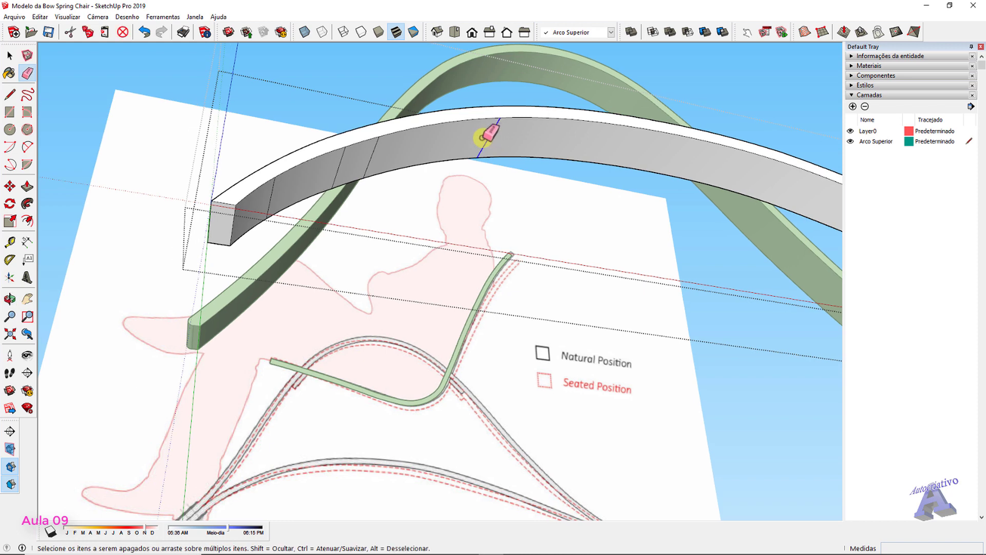
{"action": "left_click_drag", "start_coordinate": [404, 152], "coordinate": [299, 179], "text": "ctrl"}
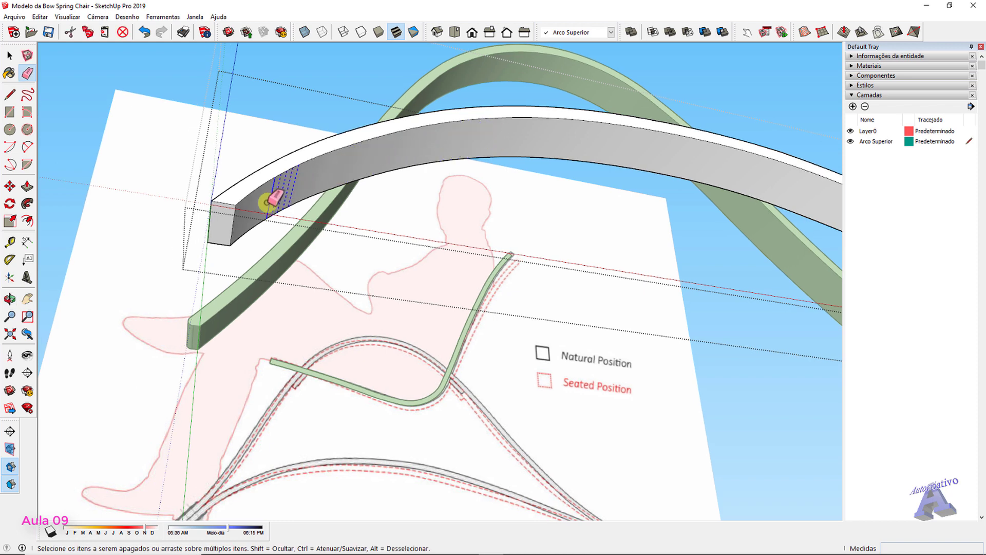
{"action": "key", "text": "space"}
{"action": "scroll", "coordinate": [293, 211], "scroll_direction": "down", "scroll_amount": 5}
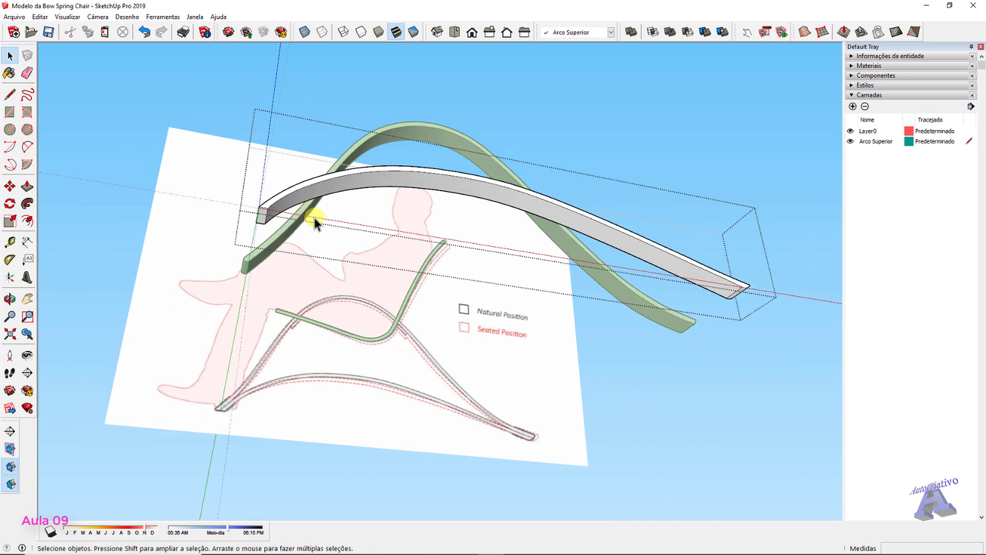
{"action": "mouse_move", "coordinate": [315, 213]}
{"action": "middle_mouse_down"}
{"action": "mouse_move", "coordinate": [446, 302]}
{"action": "mouse_move", "coordinate": [618, 208]}
{"action": "mouse_move", "coordinate": [599, 408]}
{"action": "middle_mouse_up"}
{"action": "left_click", "coordinate": [618, 208]}
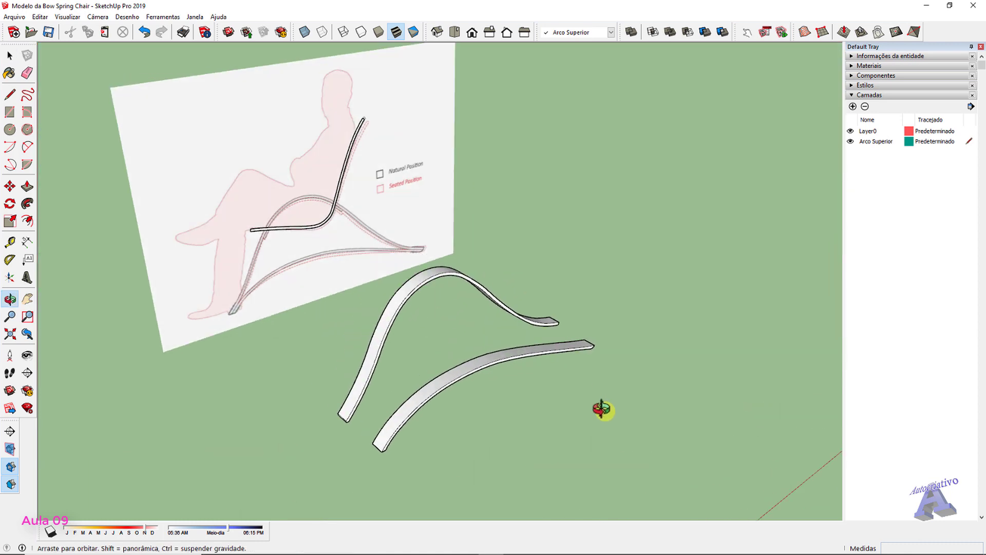
Move the lower arc back by its front end corner onto the matching lower corner of the upper arc's front end
{"action": "scroll", "coordinate": [507, 306], "scroll_direction": "up", "scroll_amount": 6}
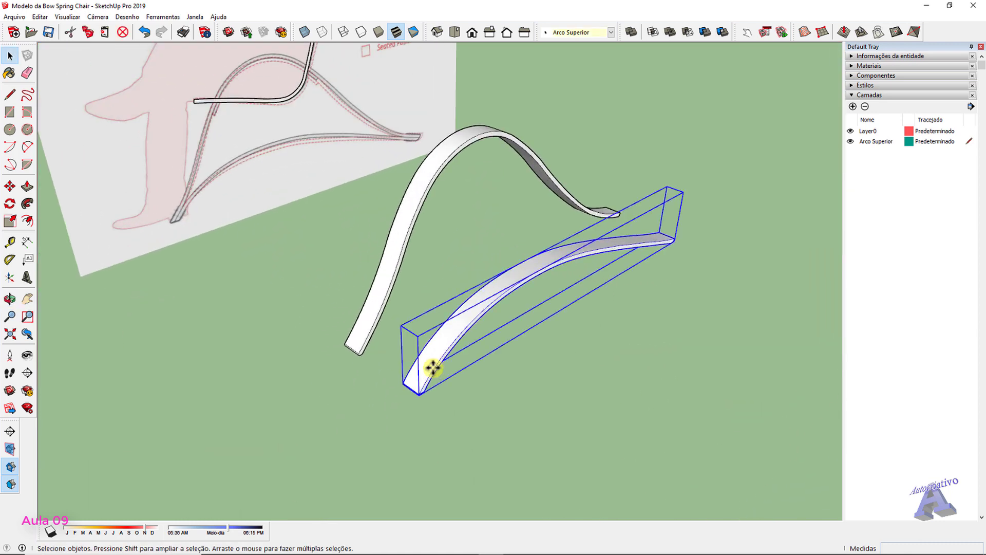
{"action": "key", "text": "m"}
{"action": "scroll", "coordinate": [418, 396], "scroll_direction": "up", "scroll_amount": 8}
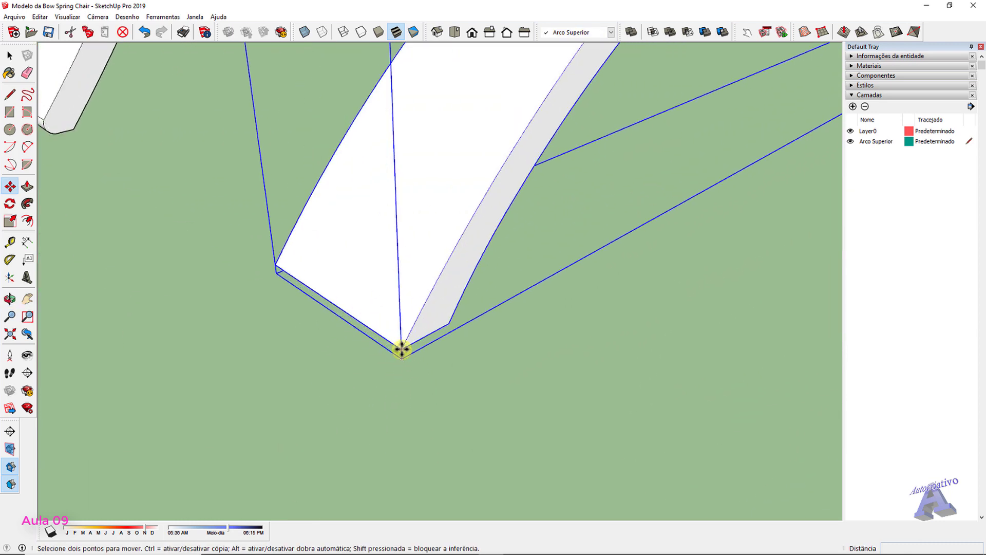
{"action": "left_click", "coordinate": [401, 350]}
{"action": "scroll", "coordinate": [330, 282], "scroll_direction": "down", "scroll_amount": 4}
{"action": "scroll", "coordinate": [363, 315], "scroll_direction": "up", "scroll_amount": 5}
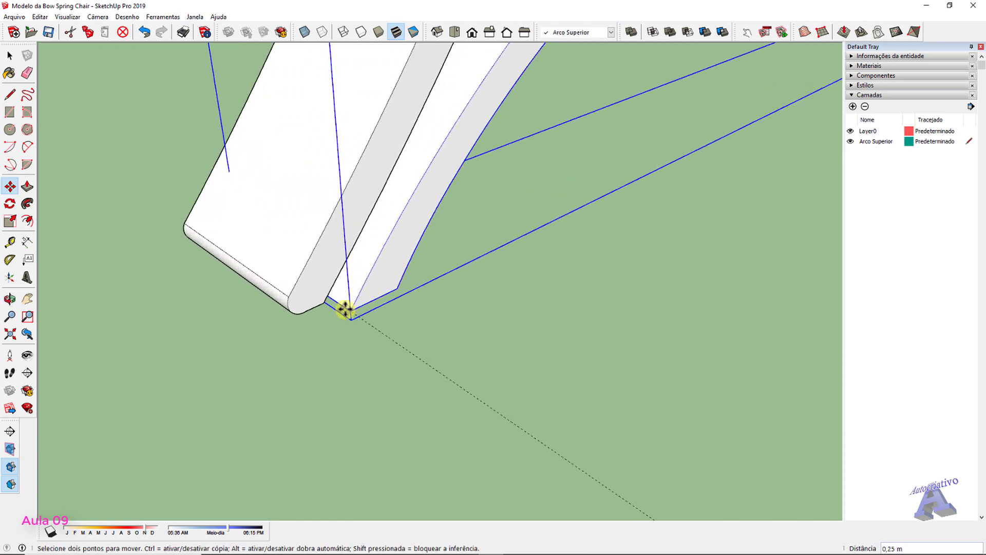
{"action": "scroll", "coordinate": [339, 308], "scroll_direction": "up", "scroll_amount": 3}
{"action": "left_click", "coordinate": [322, 304]}
{"action": "key", "text": "space"}
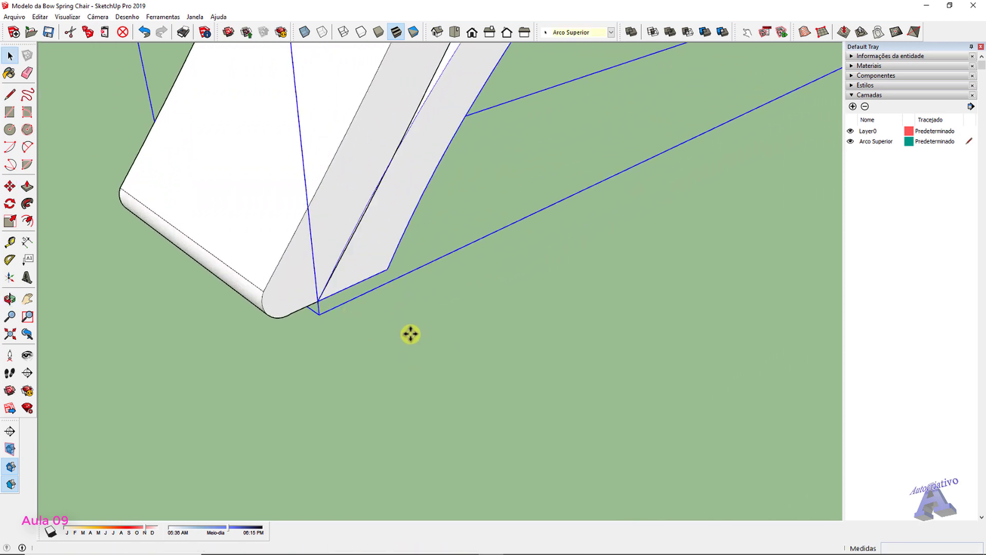
{"action": "left_click", "coordinate": [411, 335]}
Group the upper arc and the lower arc together as one side frame
{"action": "scroll", "coordinate": [412, 338], "scroll_direction": "down", "scroll_amount": 6}
{"action": "middle_click_drag", "start_coordinate": [443, 340], "coordinate": [444, 368]}
{"action": "left_click", "coordinate": [461, 298]}
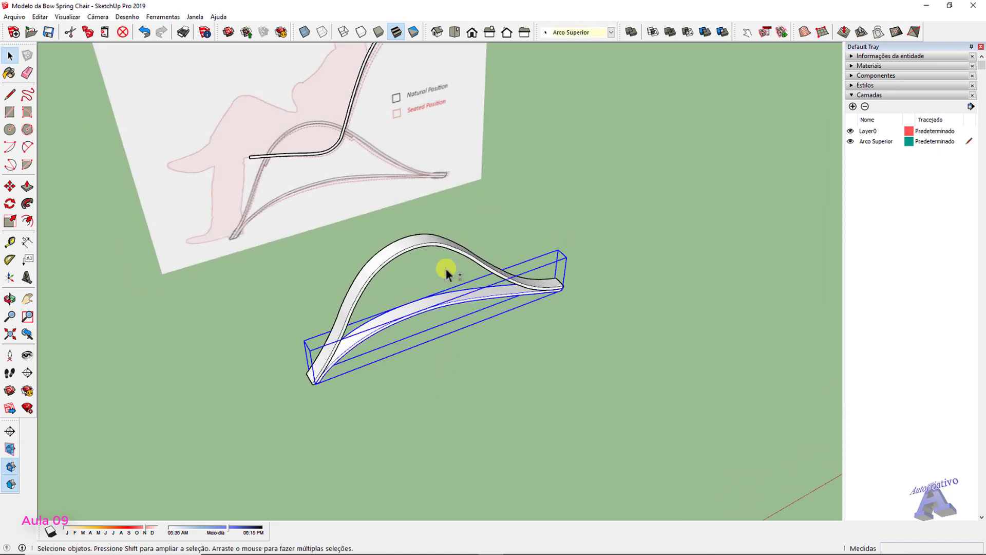
{"action": "left_click", "coordinate": [430, 242], "text": "shift"}
{"action": "mouse_move", "coordinate": [430, 243]}
{"action": "middle_mouse_down"}
{"action": "mouse_move", "coordinate": [454, 242]}
{"action": "mouse_move", "coordinate": [442, 241]}
{"action": "middle_mouse_up"}
{"action": "right_click", "coordinate": [438, 241]}
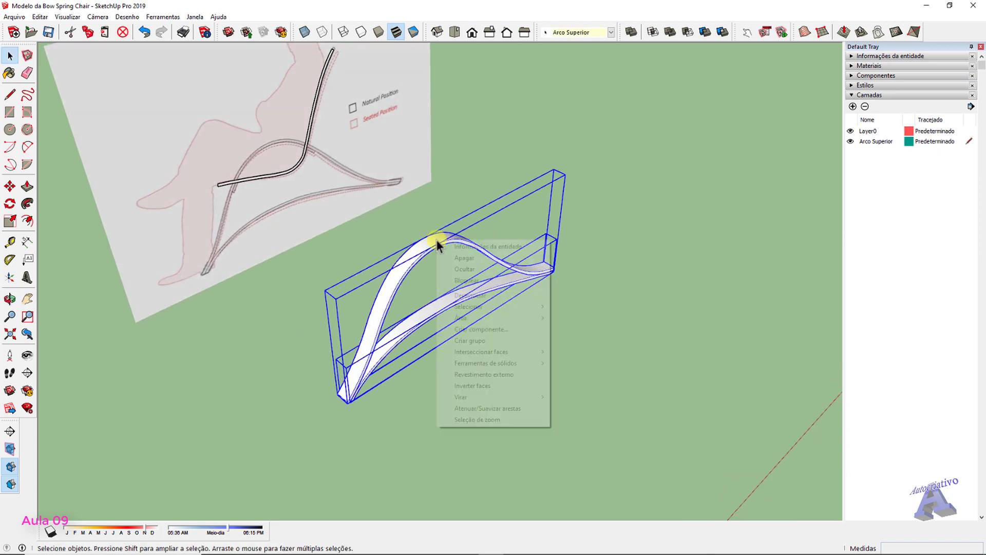
{"action": "left_click", "coordinate": [479, 340]}
{"action": "middle_click_drag", "start_coordinate": [478, 356], "coordinate": [465, 362]}
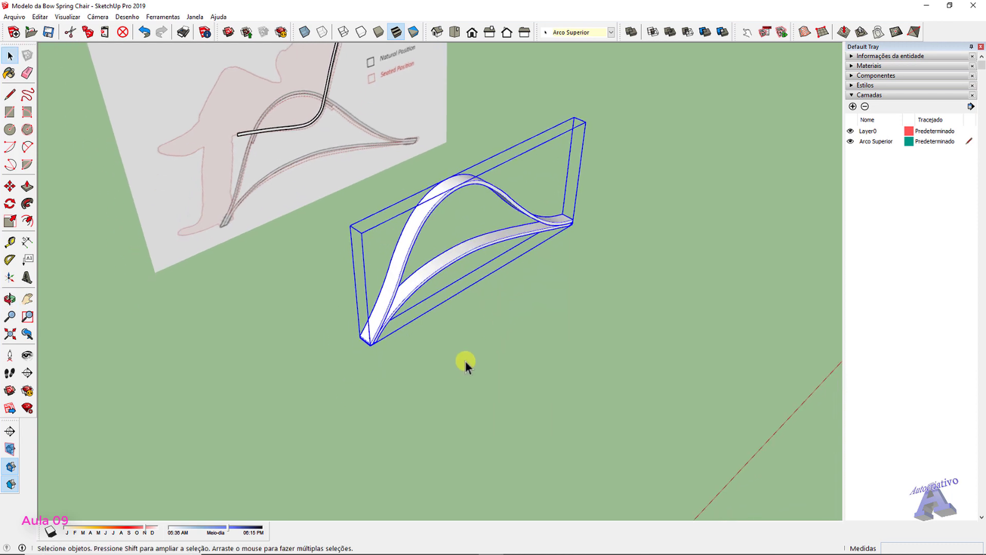
Copy the grouped side frame 72 cm along the green axis, away from the reference image
{"action": "key", "text": "m"}
{"action": "scroll", "coordinate": [387, 372], "scroll_direction": "up", "scroll_amount": 6}
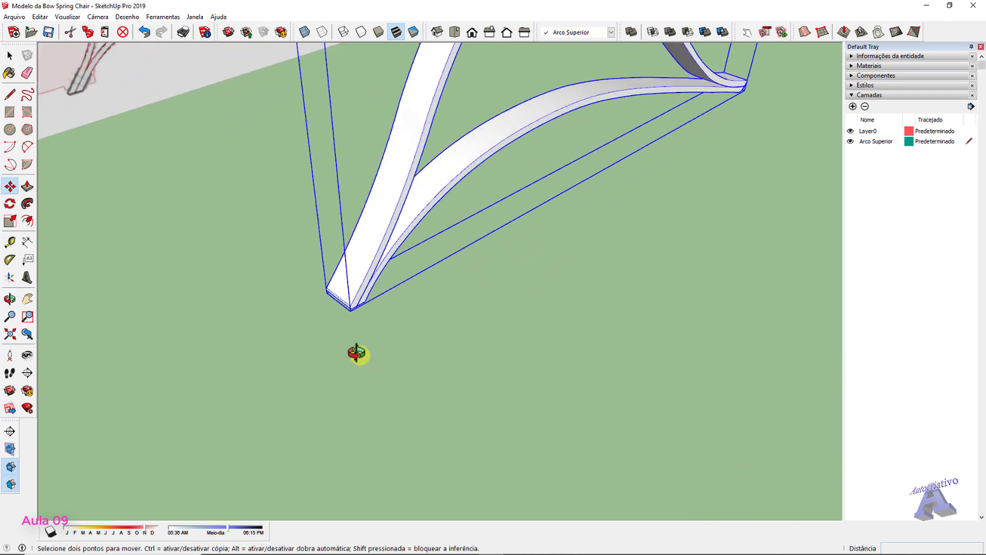
{"action": "scroll", "coordinate": [395, 339], "scroll_direction": "up", "scroll_amount": 4}
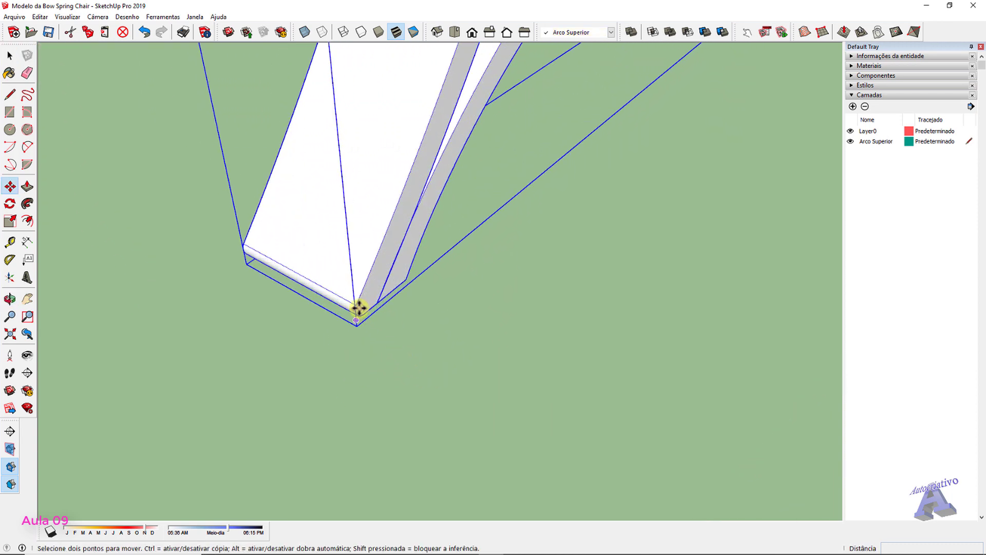
{"action": "scroll", "coordinate": [359, 307], "scroll_direction": "up", "scroll_amount": 2}
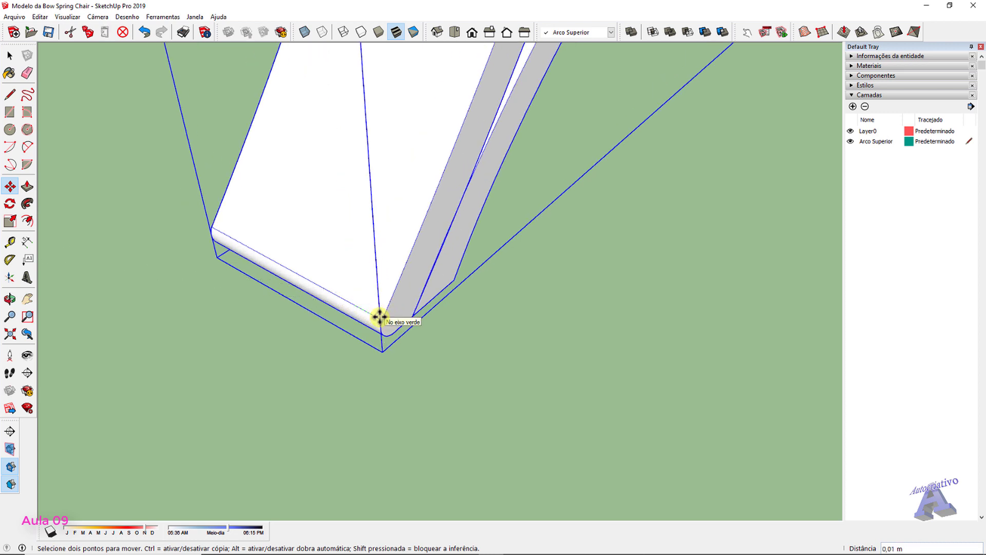
{"action": "key", "text": "ctrl"}
{"action": "scroll", "coordinate": [405, 341], "scroll_direction": "down", "scroll_amount": 8}
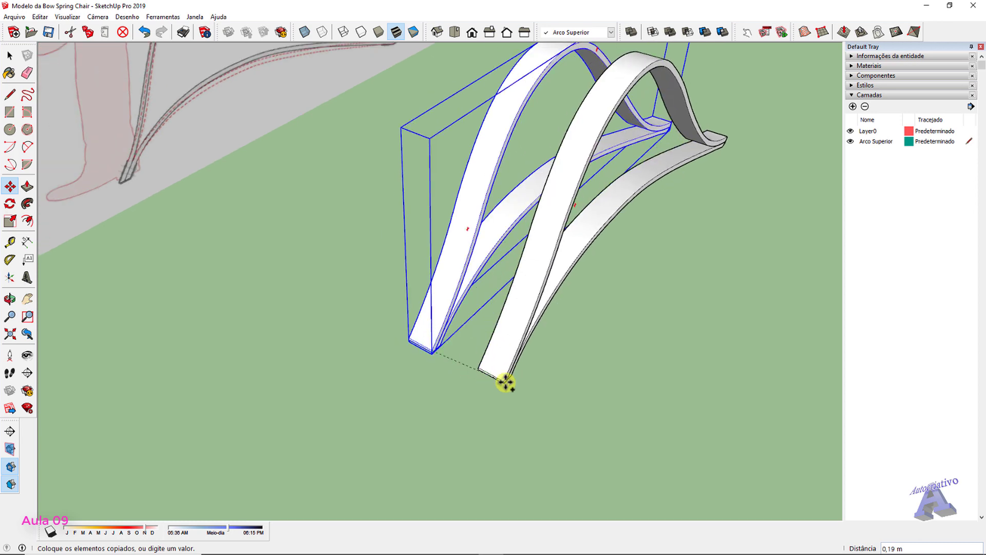
{"action": "middle_click_drag", "start_coordinate": [506, 382], "coordinate": [396, 346], "text": "shift"}
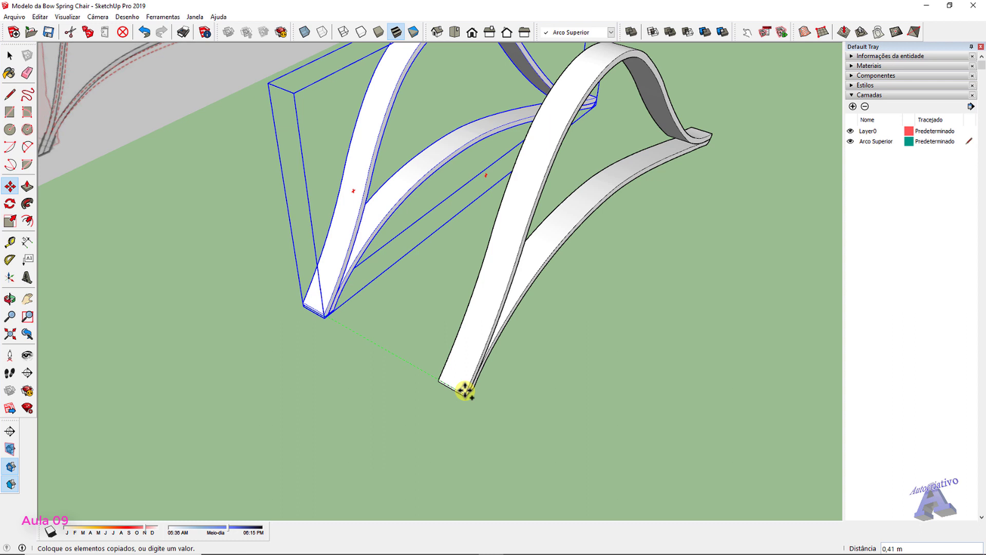
{"action": "key", "text": "Return"}
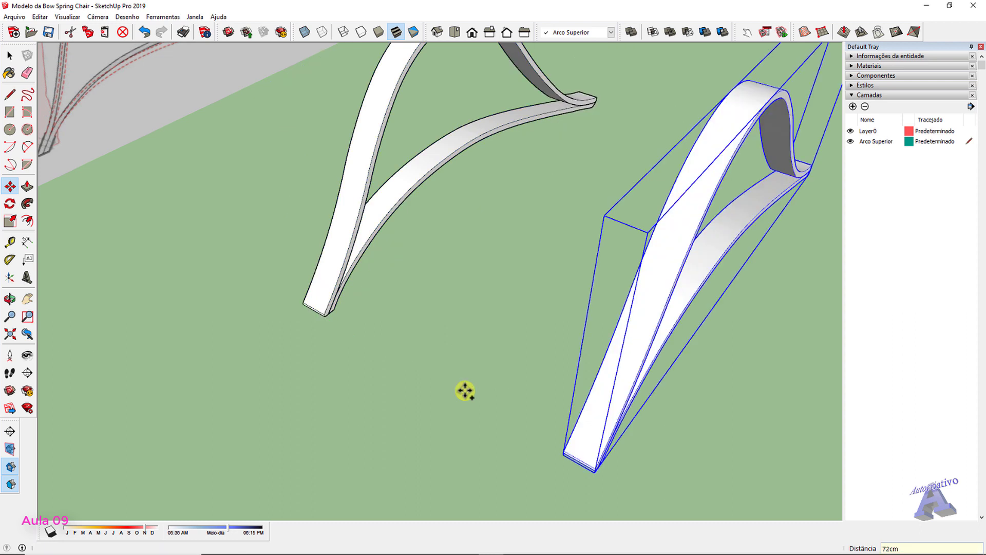
{"action": "key", "text": "space"}
Measure the spacing between the front ends of the two side frames and clear the selection
{"action": "key", "text": "t"}
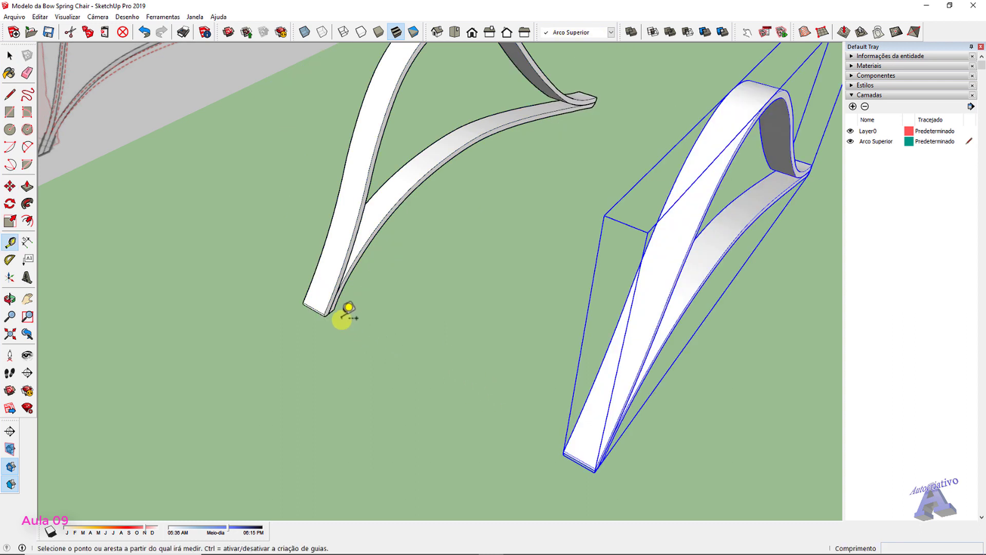
{"action": "scroll", "coordinate": [344, 308], "scroll_direction": "up", "scroll_amount": 2}
{"action": "left_click", "coordinate": [321, 306]}
{"action": "scroll", "coordinate": [403, 357], "scroll_direction": "down", "scroll_amount": 3}
{"action": "middle_click_drag", "start_coordinate": [403, 357], "coordinate": [412, 326]}
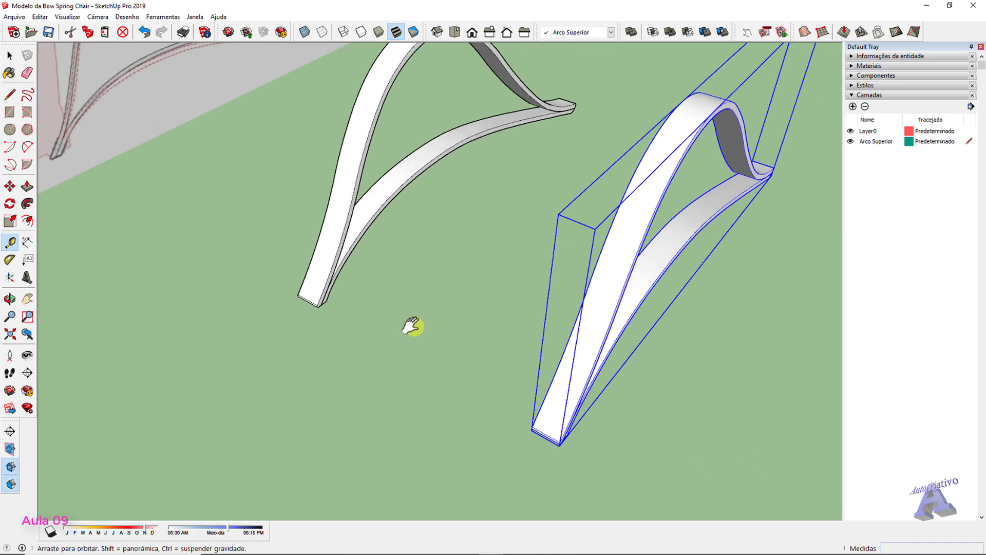
{"action": "scroll", "coordinate": [529, 392], "scroll_direction": "up", "scroll_amount": 4}
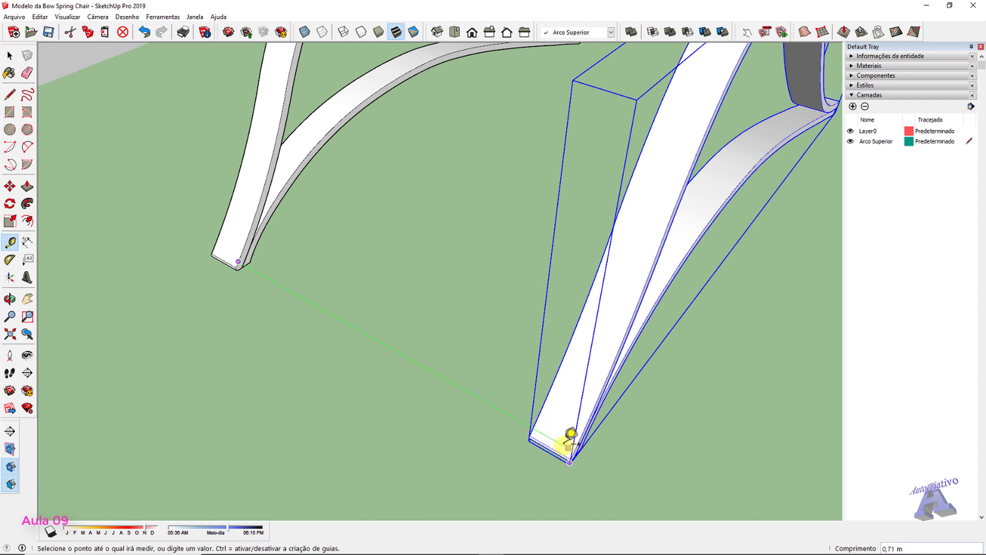
{"action": "key", "text": "space"}
{"action": "left_click", "coordinate": [436, 403]}
{"action": "scroll", "coordinate": [436, 403], "scroll_direction": "down", "scroll_amount": 5}
{"action": "middle_click_drag", "start_coordinate": [439, 402], "coordinate": [568, 369]}
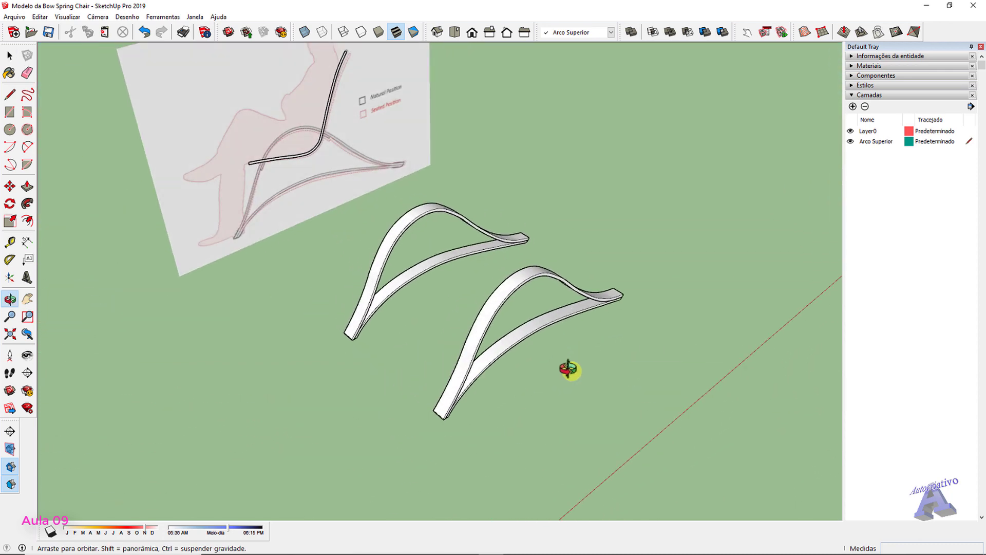
Open the seat profile's group on the reference image and extrude its face 0.65 m with Push/Pull
{"action": "middle_click_drag", "start_coordinate": [458, 280], "coordinate": [546, 419]}
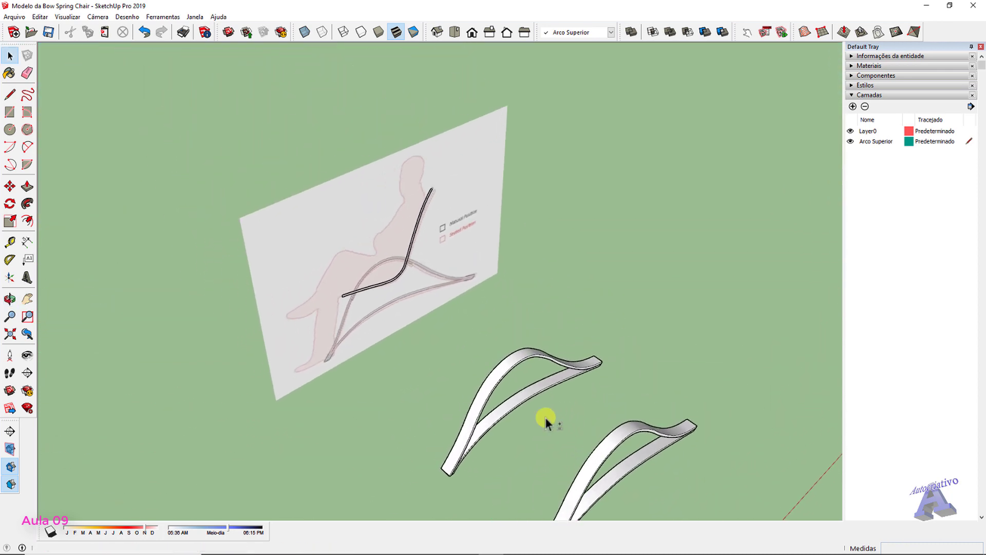
{"action": "scroll", "coordinate": [368, 288], "scroll_direction": "up", "scroll_amount": 3}
{"action": "scroll", "coordinate": [368, 287], "scroll_direction": "up", "scroll_amount": 5}
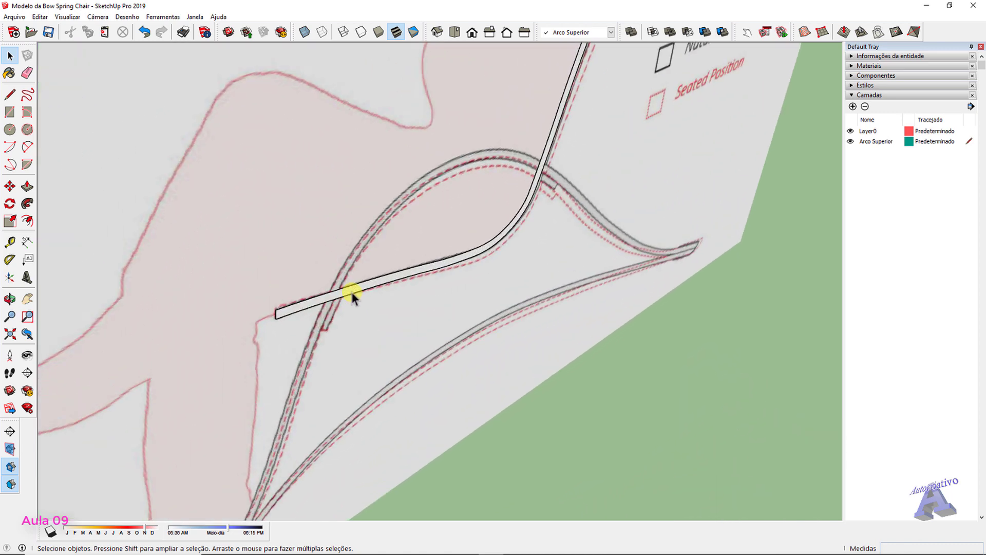
{"action": "scroll", "coordinate": [367, 289], "scroll_direction": "up", "scroll_amount": 2}
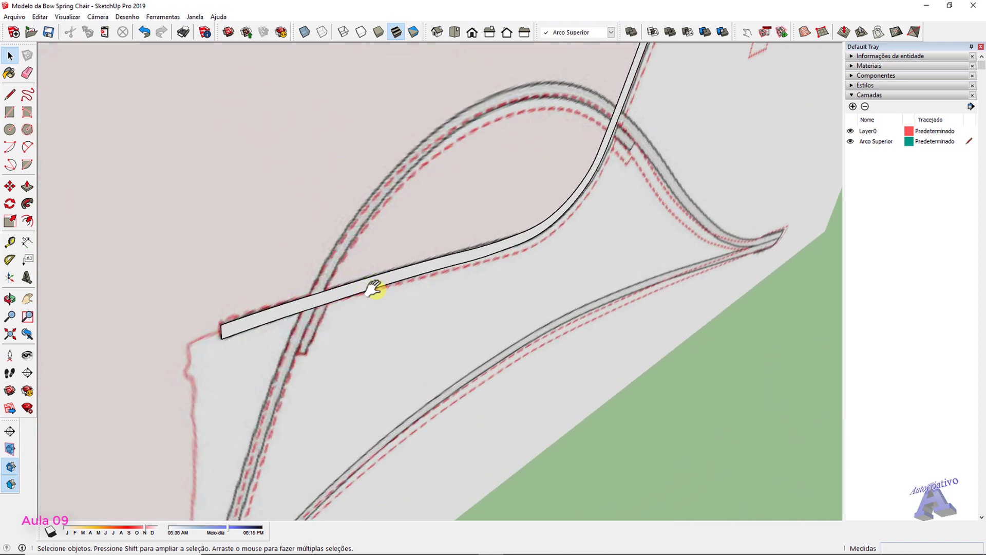
{"action": "middle_click_drag", "start_coordinate": [373, 289], "coordinate": [390, 270], "text": "shift"}
{"action": "scroll", "coordinate": [409, 284], "scroll_direction": "down", "scroll_amount": 5}
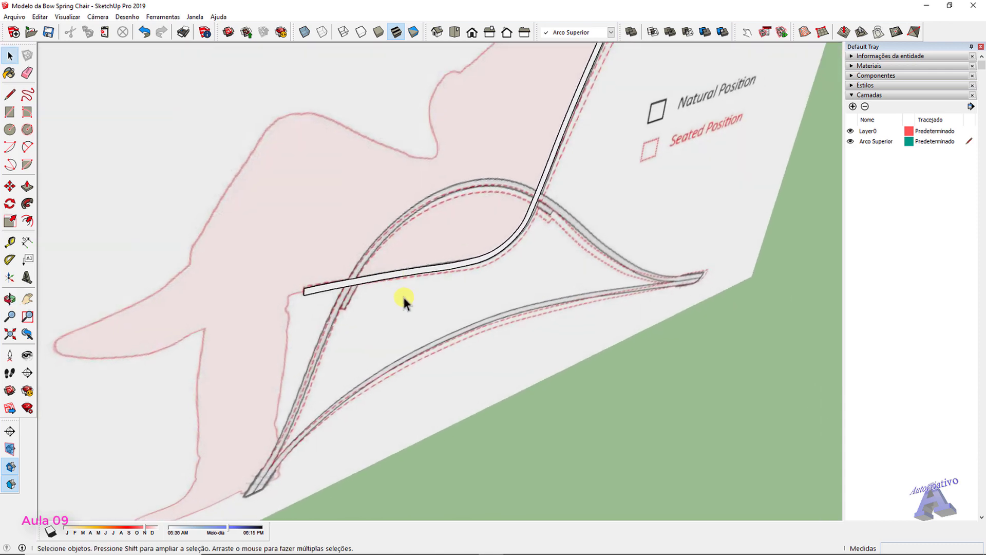
{"action": "scroll", "coordinate": [433, 278], "scroll_direction": "up", "scroll_amount": 5}
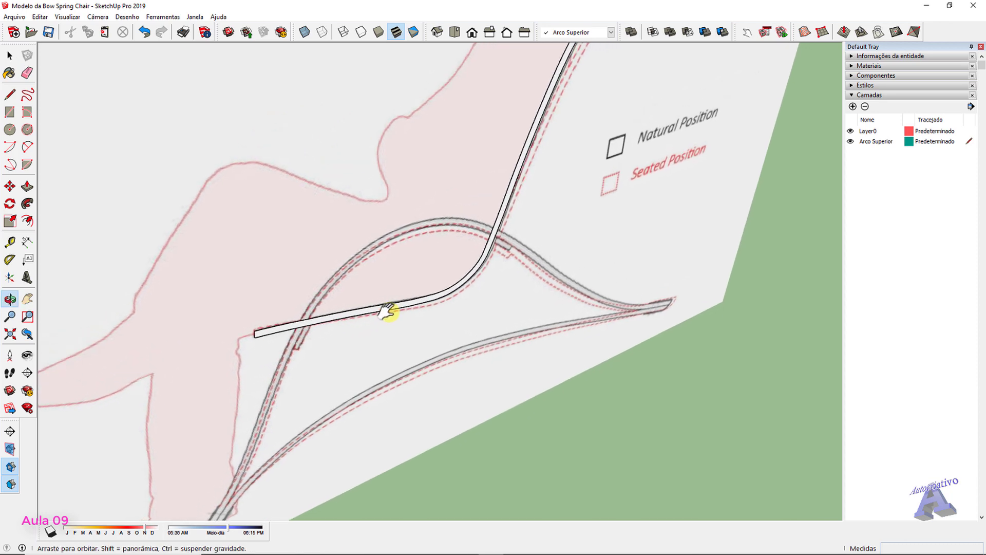
{"action": "double_click", "coordinate": [349, 319]}
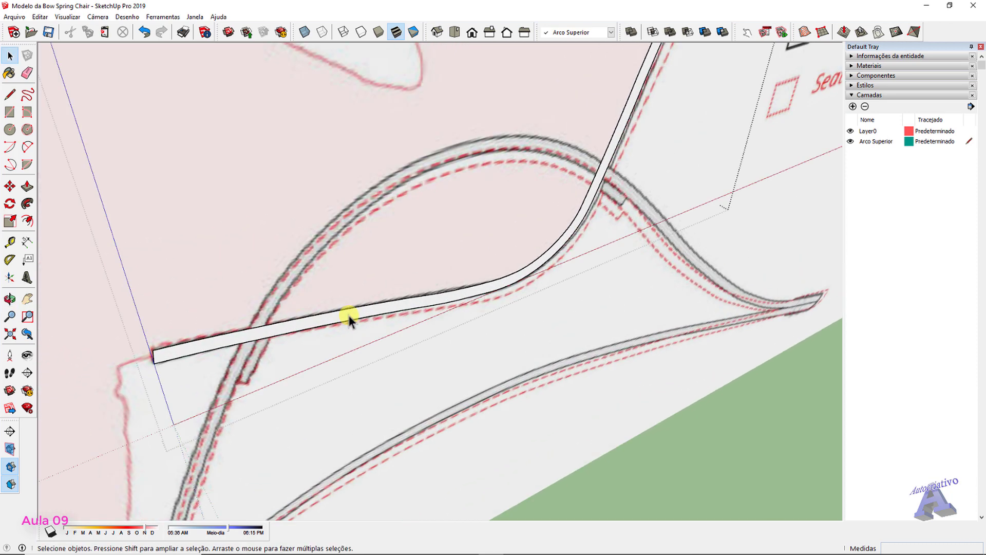
{"action": "left_click", "coordinate": [348, 317]}
{"action": "key", "text": "p"}
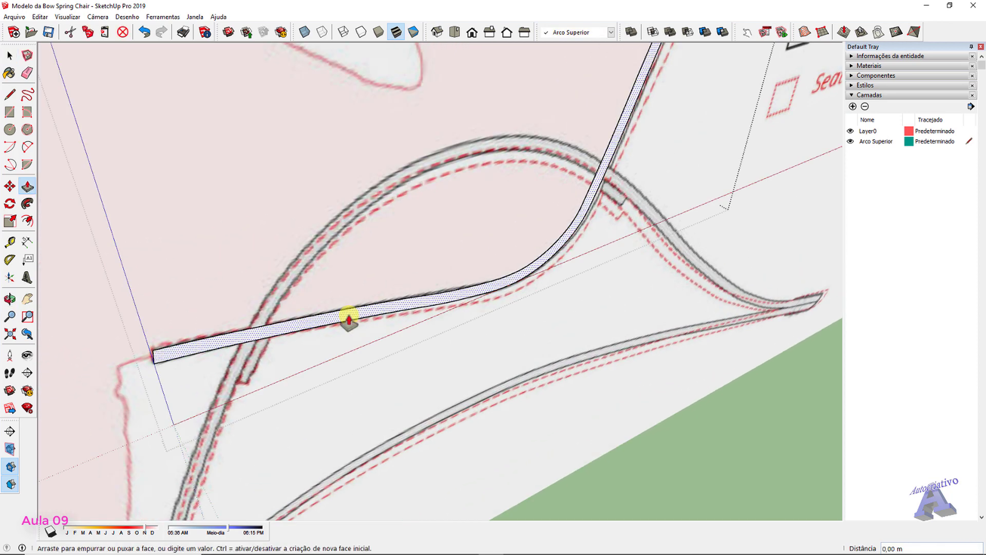
{"action": "left_click", "coordinate": [348, 315]}
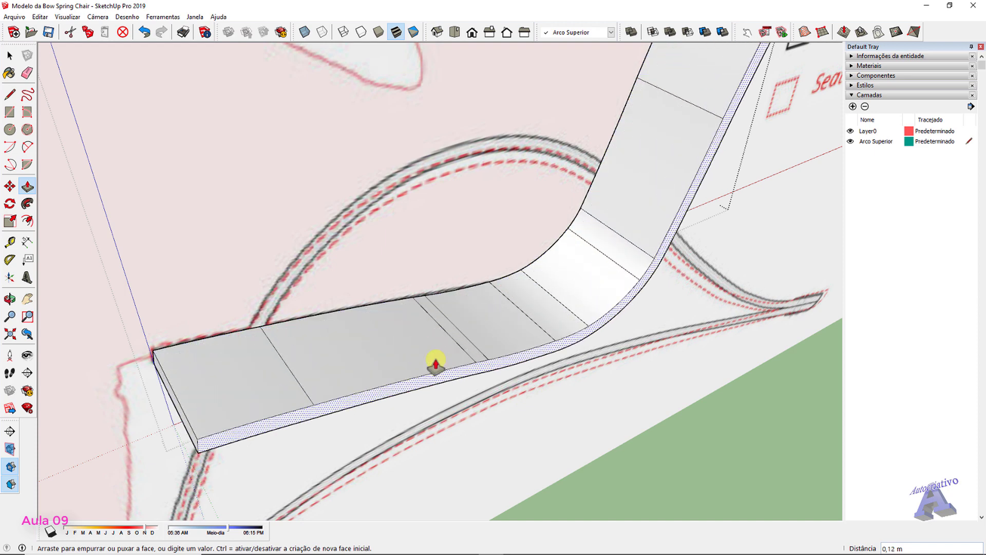
{"action": "key", "text": "Return"}
{"action": "scroll", "coordinate": [436, 364], "scroll_direction": "down", "scroll_amount": 10}
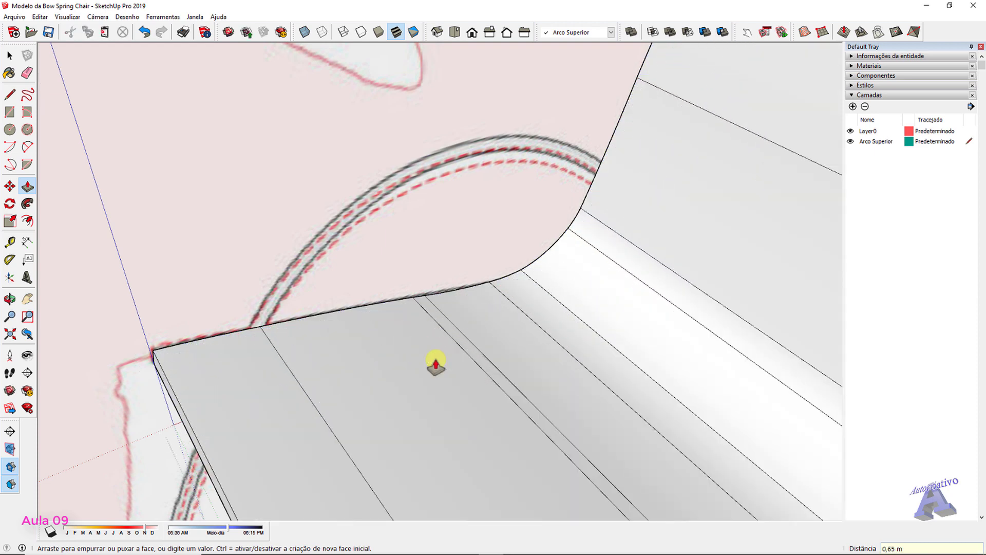
Soften the segment lines across the faces of the extruded seat within its group and close the group
{"action": "key", "text": "space"}
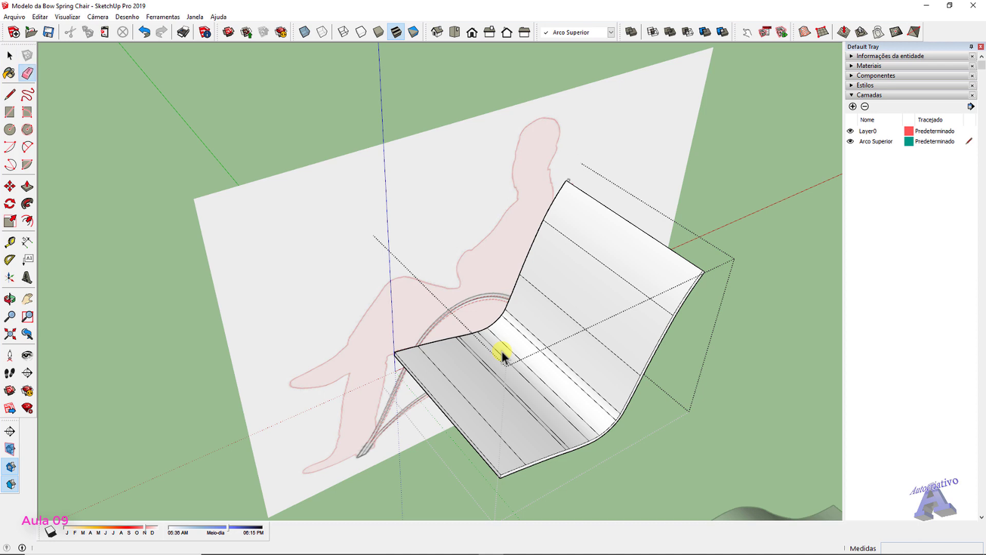
{"action": "key", "text": "e"}
{"action": "scroll", "coordinate": [563, 328], "scroll_direction": "up", "scroll_amount": 2}
{"action": "mouse_move", "coordinate": [654, 245]}
{"action": "left_mouse_down", "text": "ctrl"}
{"action": "mouse_move", "coordinate": [618, 267]}
{"action": "mouse_move", "coordinate": [579, 328]}
{"action": "mouse_move", "coordinate": [466, 408]}
{"action": "left_mouse_up", "text": "ctrl"}
{"action": "middle_click_drag", "start_coordinate": [585, 392], "coordinate": [457, 214]}
{"action": "left_click_drag", "start_coordinate": [486, 220], "coordinate": [429, 378], "text": "ctrl"}
{"action": "mouse_move", "coordinate": [430, 379]}
{"action": "middle_mouse_down"}
{"action": "mouse_move", "coordinate": [491, 272]}
{"action": "mouse_move", "coordinate": [618, 191]}
{"action": "mouse_move", "coordinate": [457, 322]}
{"action": "middle_mouse_up"}
{"action": "mouse_move", "coordinate": [458, 322]}
{"action": "left_mouse_down", "text": "ctrl"}
{"action": "mouse_move", "coordinate": [370, 346]}
{"action": "mouse_move", "coordinate": [414, 342]}
{"action": "mouse_move", "coordinate": [330, 330]}
{"action": "mouse_move", "coordinate": [297, 347]}
{"action": "mouse_move", "coordinate": [286, 334]}
{"action": "left_mouse_up", "text": "ctrl"}
{"action": "mouse_move", "coordinate": [286, 334]}
{"action": "middle_mouse_down"}
{"action": "mouse_move", "coordinate": [416, 406]}
{"action": "mouse_move", "coordinate": [519, 255]}
{"action": "mouse_move", "coordinate": [471, 407]}
{"action": "middle_mouse_up"}
{"action": "key", "text": "space"}
{"action": "scroll", "coordinate": [490, 367], "scroll_direction": "down", "scroll_amount": 5}
{"action": "middle_click_drag", "start_coordinate": [525, 362], "coordinate": [430, 296]}
{"action": "scroll", "coordinate": [432, 291], "scroll_direction": "up", "scroll_amount": 5}
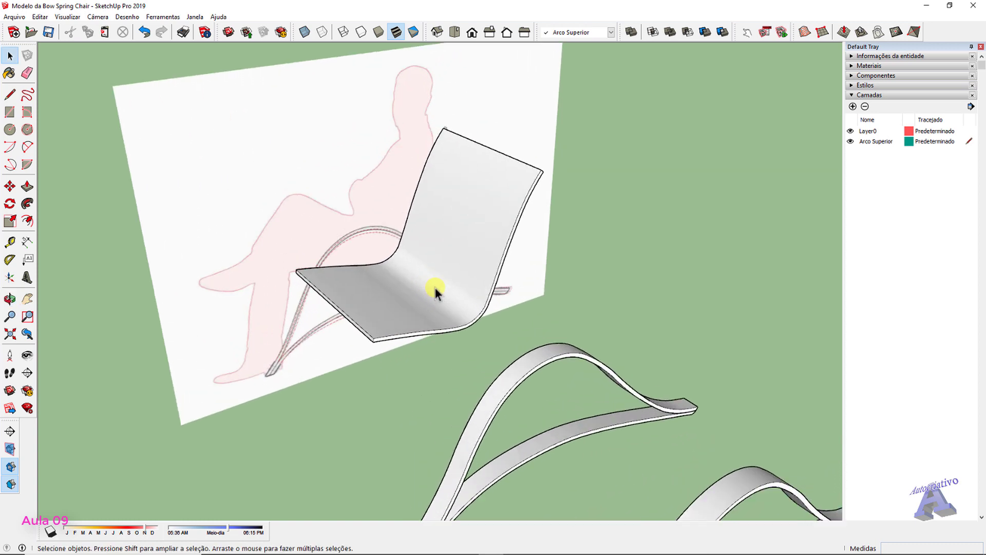
Move the seat by its front corner about 1.22 m along the green axis, placing it between the two side frames
{"action": "left_click", "coordinate": [434, 280]}
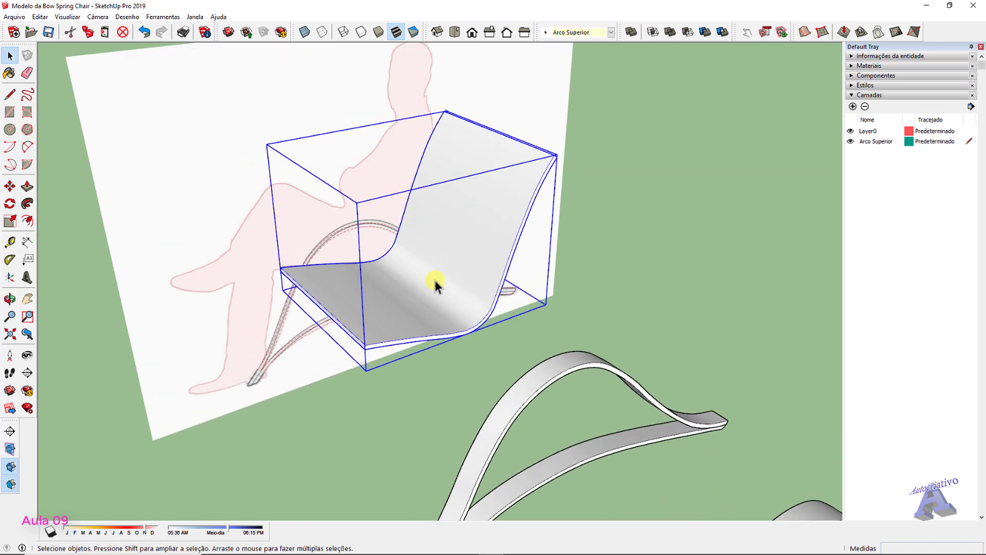
{"action": "middle_click_drag", "start_coordinate": [434, 277], "coordinate": [495, 303]}
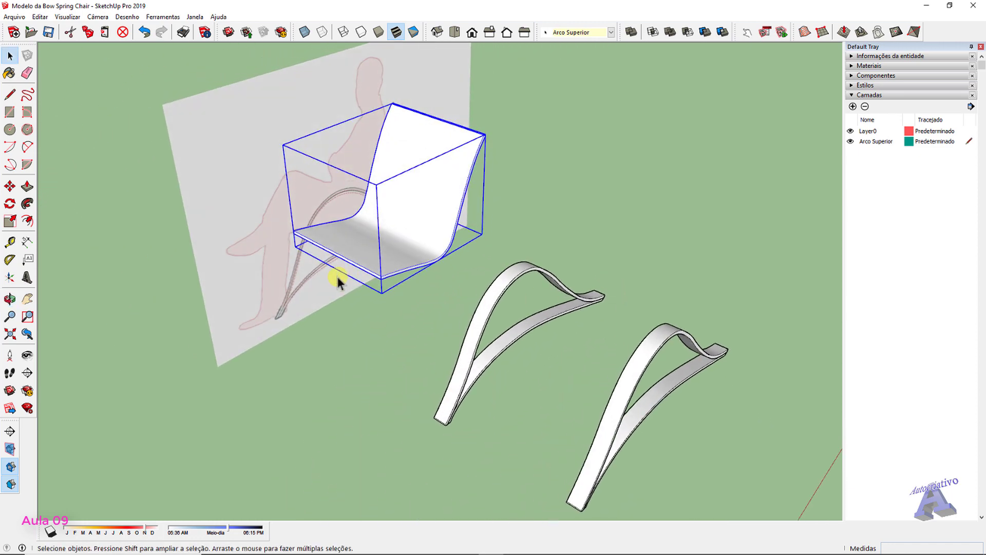
{"action": "key", "text": "m"}
{"action": "scroll", "coordinate": [308, 241], "scroll_direction": "up", "scroll_amount": 6}
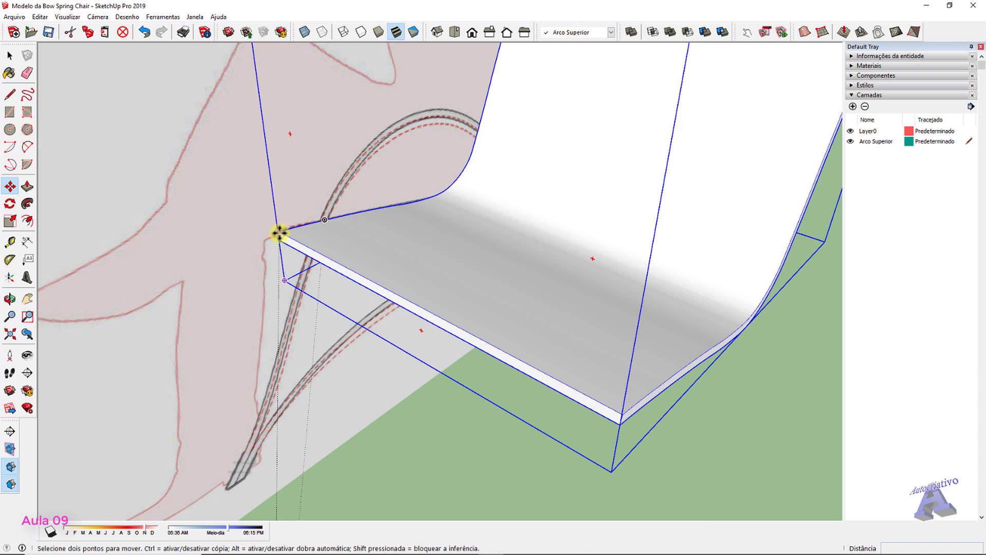
{"action": "scroll", "coordinate": [279, 234], "scroll_direction": "up", "scroll_amount": 2}
{"action": "left_click", "coordinate": [287, 233]}
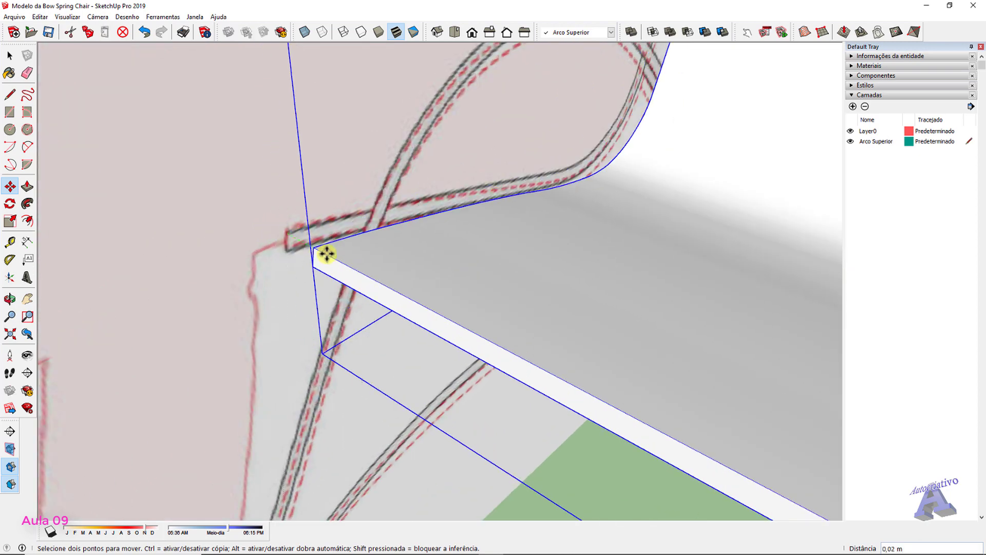
{"action": "scroll", "coordinate": [373, 283], "scroll_direction": "down", "scroll_amount": 6}
{"action": "middle_click_drag", "start_coordinate": [542, 354], "coordinate": [253, 194], "text": "shift"}
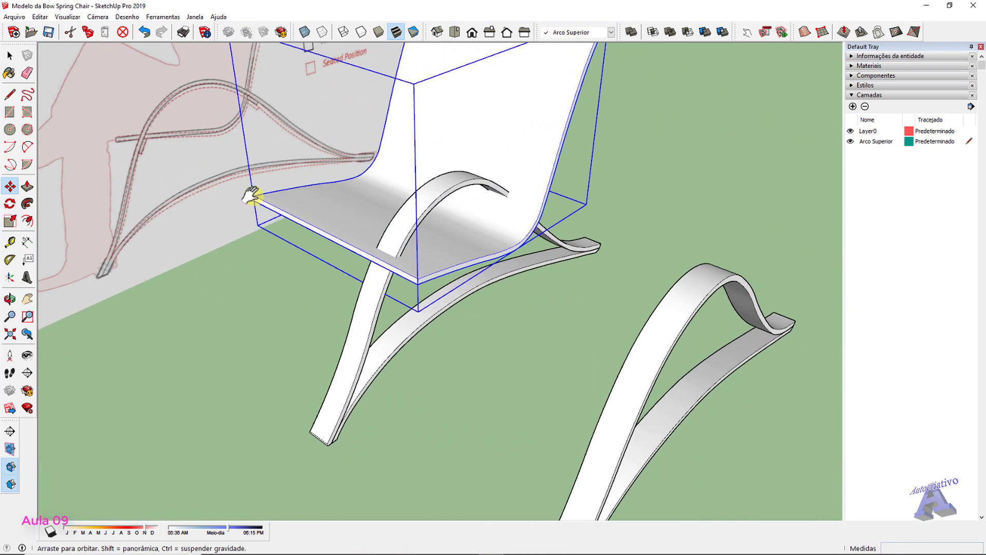
{"action": "scroll", "coordinate": [385, 290], "scroll_direction": "up", "scroll_amount": 5}
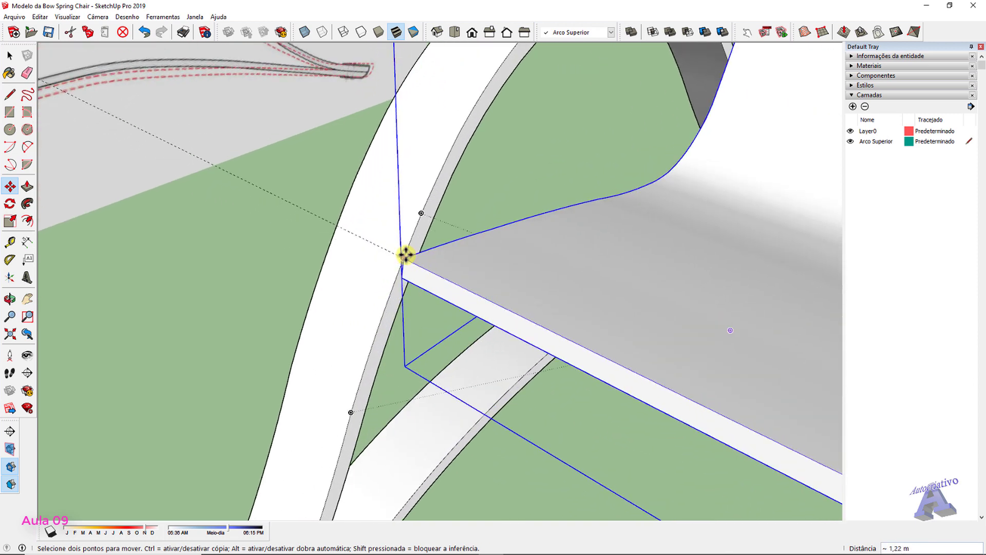
{"action": "scroll", "coordinate": [460, 267], "scroll_direction": "up", "scroll_amount": 3}
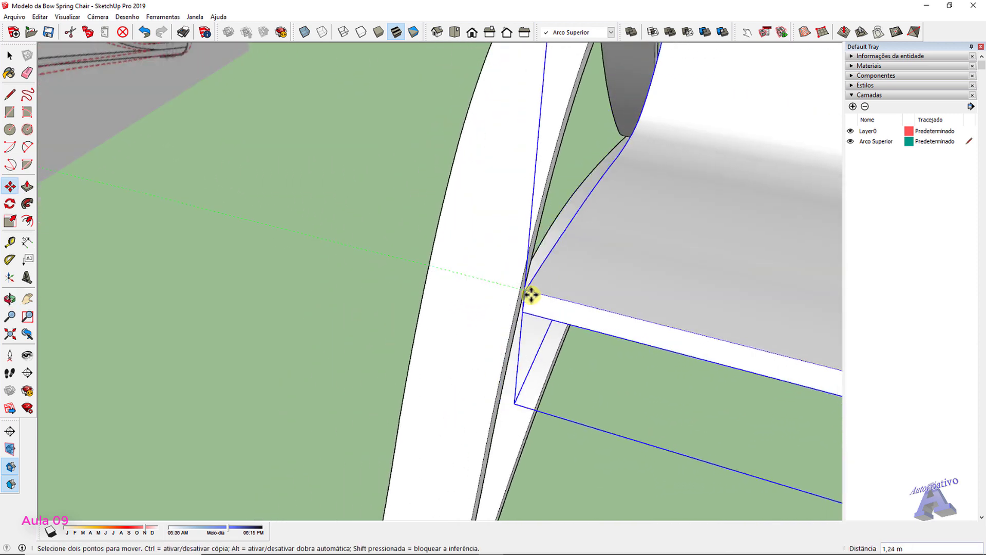
{"action": "middle_click_drag", "start_coordinate": [535, 283], "coordinate": [360, 253]}
{"action": "scroll", "coordinate": [436, 273], "scroll_direction": "down", "scroll_amount": 5}
{"action": "middle_click_drag", "start_coordinate": [440, 272], "coordinate": [381, 257]}
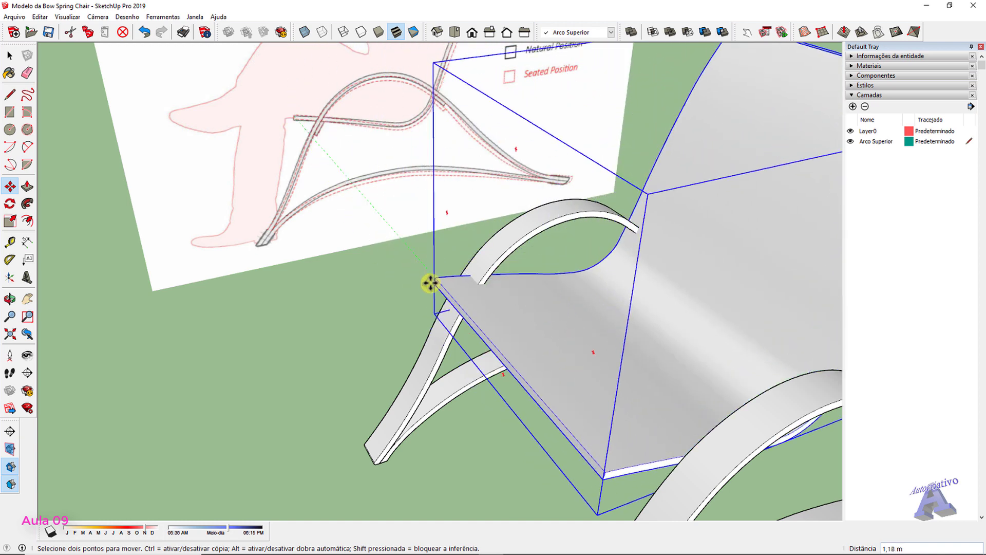
{"action": "scroll", "coordinate": [436, 288], "scroll_direction": "up", "scroll_amount": 2}
{"action": "scroll", "coordinate": [437, 289], "scroll_direction": "up", "scroll_amount": 3}
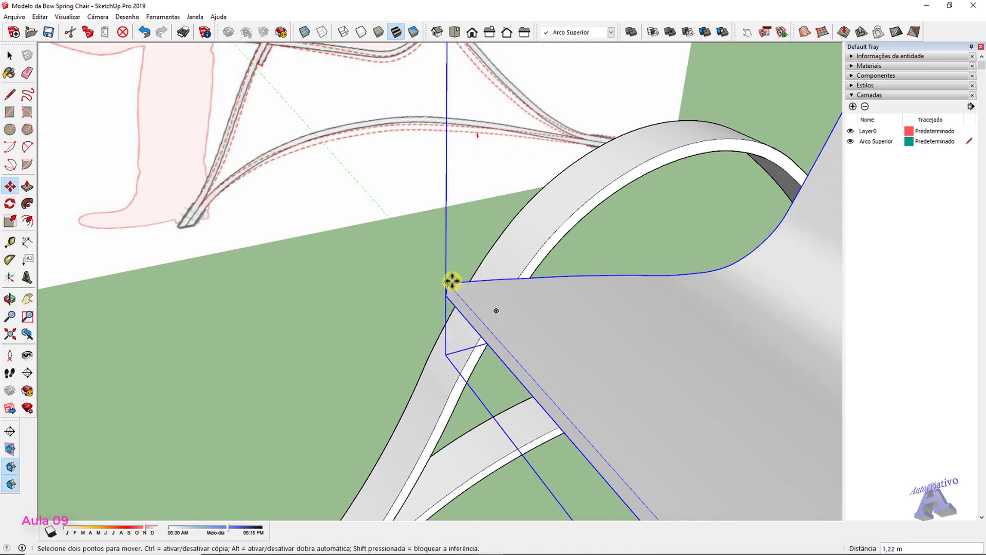
{"action": "left_click", "coordinate": [451, 281]}
{"action": "key", "text": "space"}
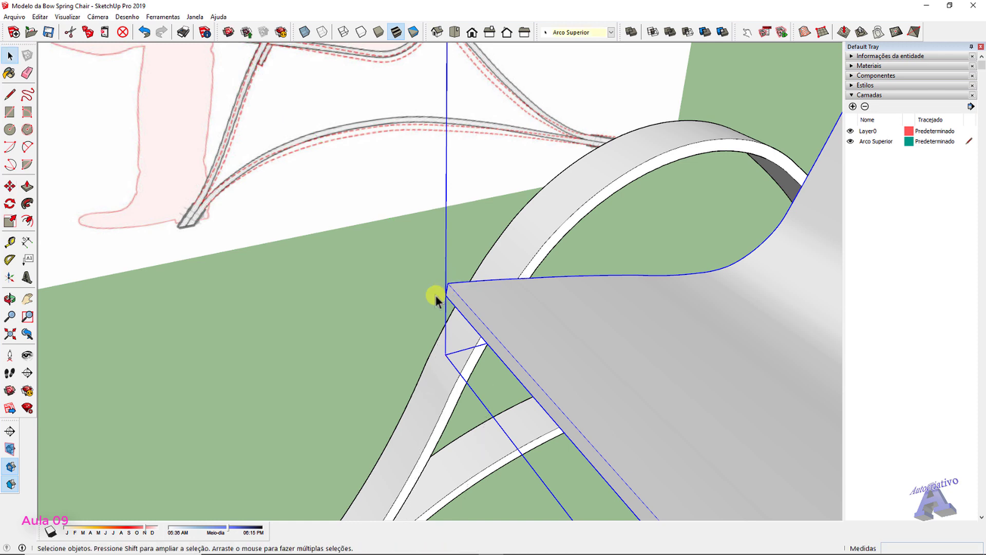
{"action": "middle_click_drag", "start_coordinate": [435, 294], "coordinate": [603, 281]}
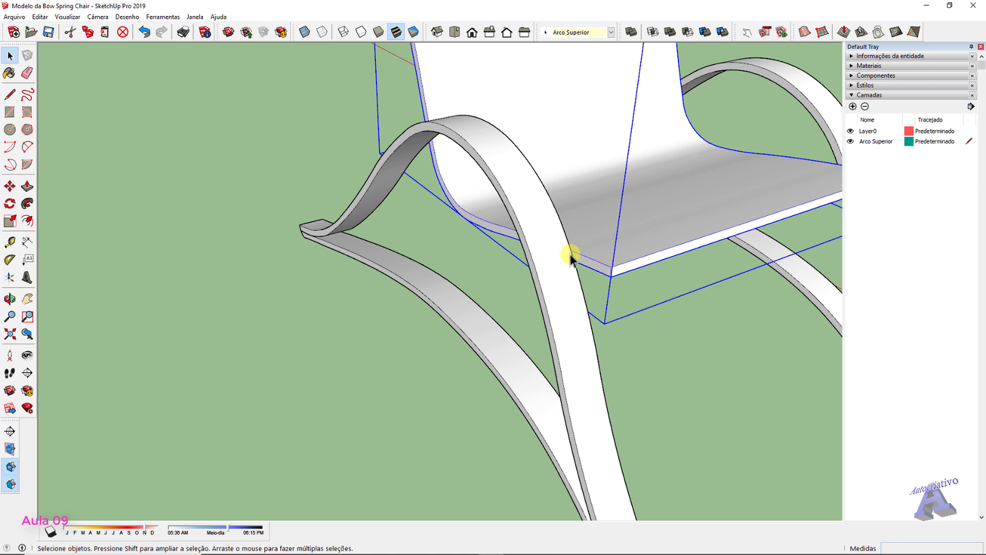
Examine the front crossbar's profile on the reference image, where the seat crosses the arc
{"action": "scroll", "coordinate": [576, 262], "scroll_direction": "down", "scroll_amount": 8}
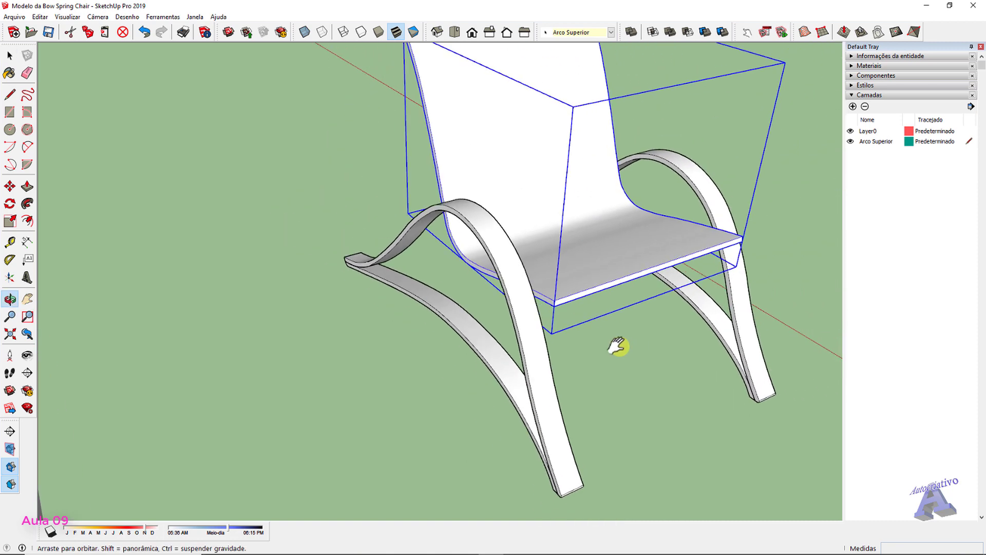
{"action": "middle_click_drag", "start_coordinate": [619, 341], "coordinate": [591, 296]}
{"action": "left_click", "coordinate": [590, 296]}
{"action": "middle_click_drag", "start_coordinate": [709, 301], "coordinate": [454, 244]}
{"action": "scroll", "coordinate": [356, 211], "scroll_direction": "up", "scroll_amount": 8}
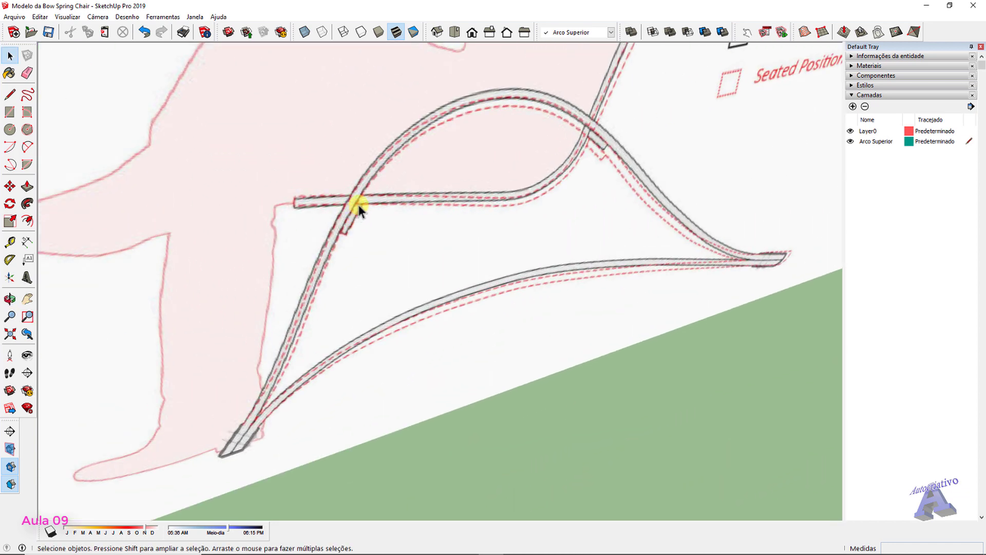
{"action": "scroll", "coordinate": [342, 232], "scroll_direction": "up", "scroll_amount": 2}
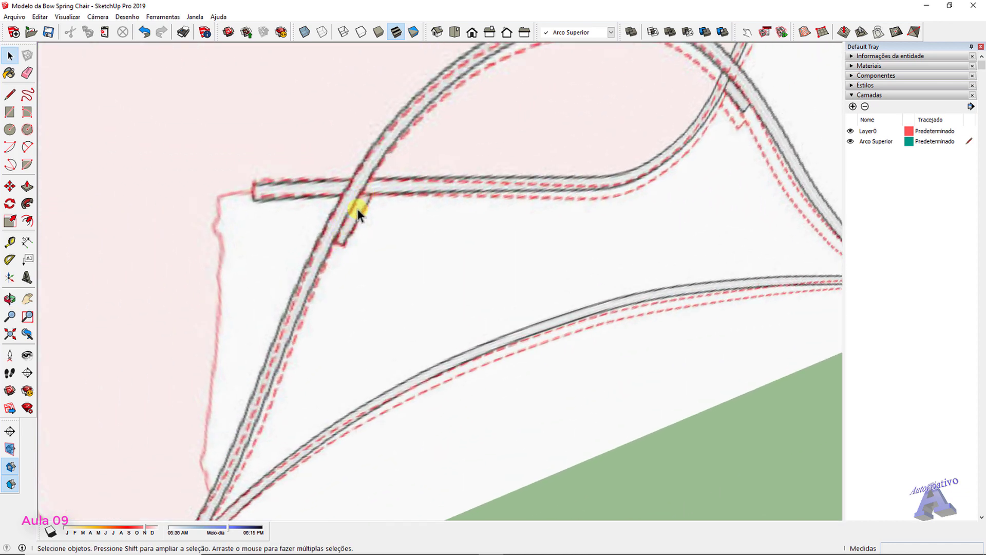
{"action": "scroll", "coordinate": [364, 199], "scroll_direction": "up", "scroll_amount": 1}
{"action": "scroll", "coordinate": [364, 201], "scroll_direction": "up", "scroll_amount": 1}
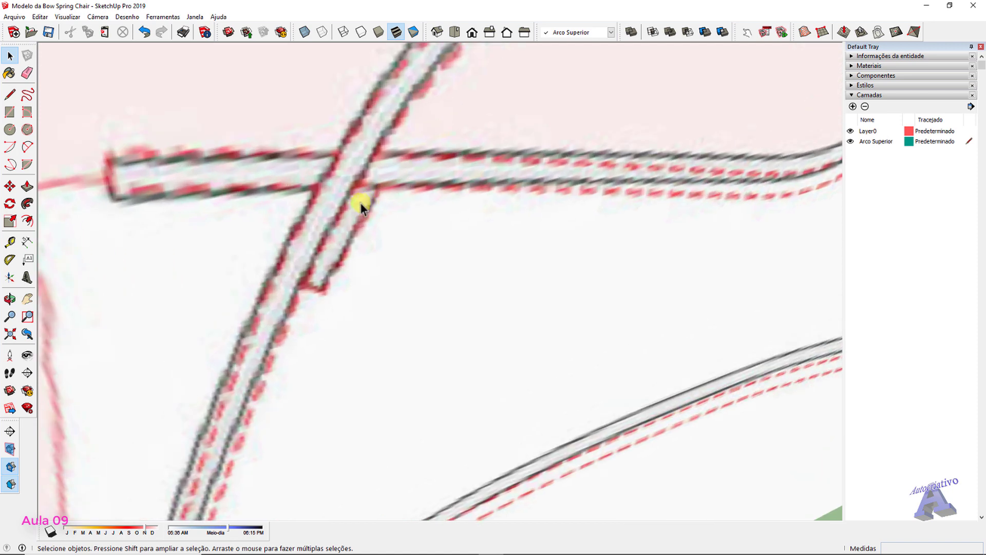
{"action": "scroll", "coordinate": [356, 202], "scroll_direction": "up", "scroll_amount": 2}
{"action": "key", "text": "l"}
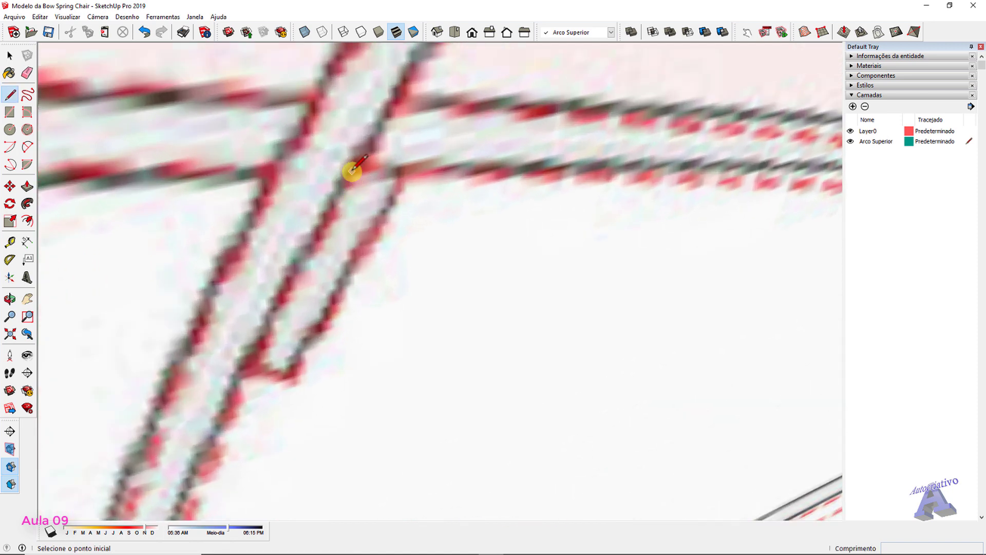
{"action": "left_click", "coordinate": [351, 171]}
{"action": "scroll", "coordinate": [408, 171], "scroll_direction": "up", "scroll_amount": 2}
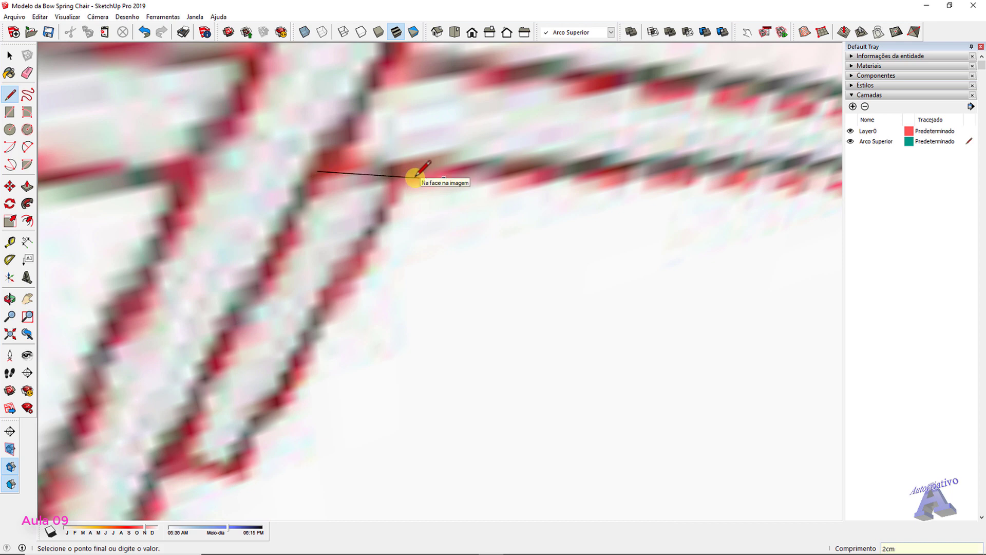
{"action": "key", "text": "space"}
{"action": "key", "text": "ctrl+z"}
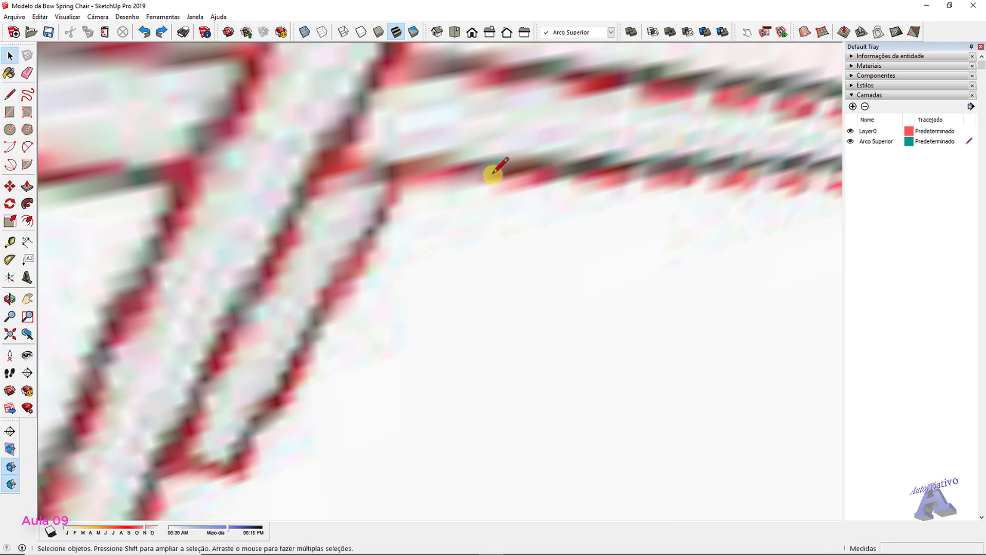
Trace the front crossbar's closed four-sided profile against the arc on the reference image, with 1.5 cm short ends
{"action": "key", "text": "l"}
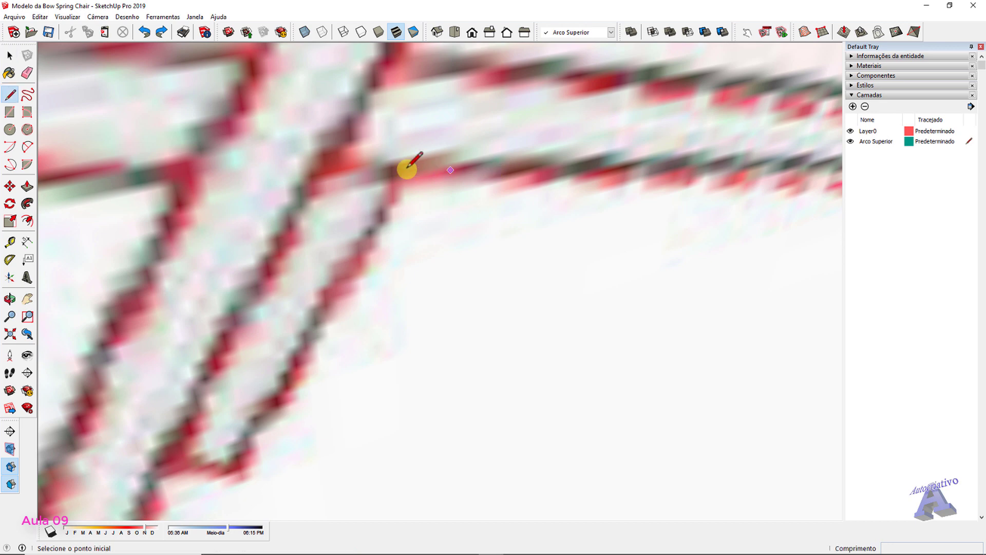
{"action": "left_click", "coordinate": [319, 169]}
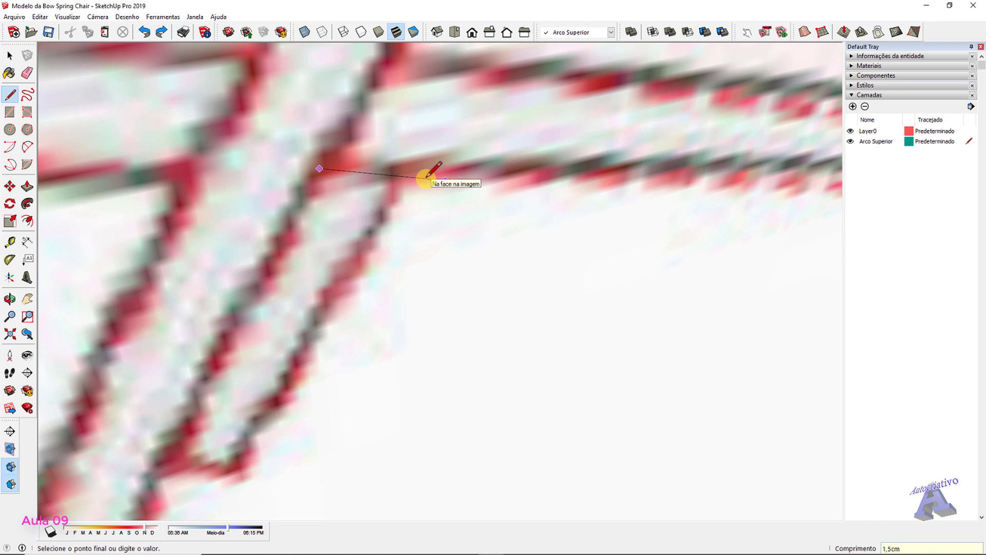
{"action": "middle_click_drag", "start_coordinate": [293, 392], "coordinate": [379, 304], "text": "shift"}
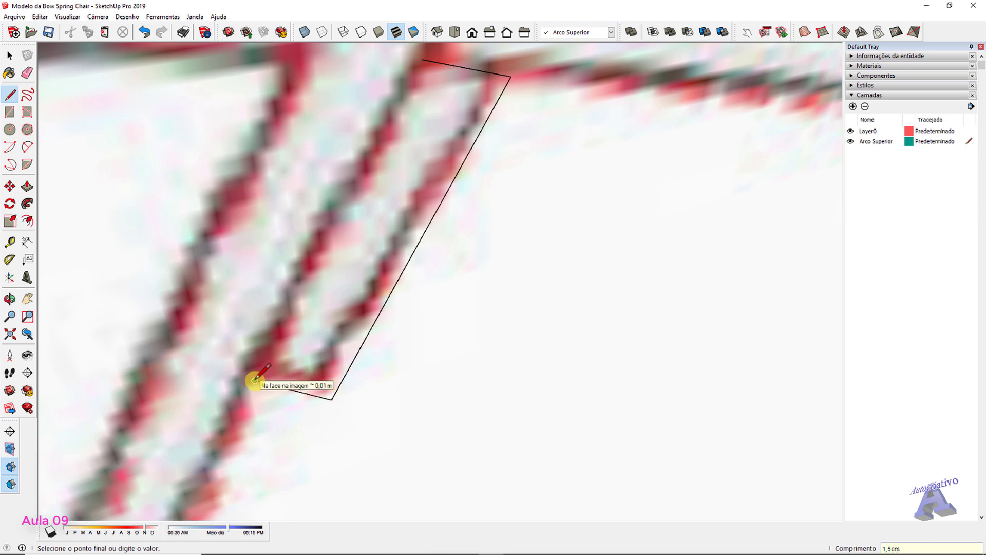
{"action": "left_click", "coordinate": [422, 62]}
{"action": "key", "text": "space"}
{"action": "scroll", "coordinate": [424, 140], "scroll_direction": "down", "scroll_amount": 3}
{"action": "scroll", "coordinate": [424, 141], "scroll_direction": "down", "scroll_amount": 1}
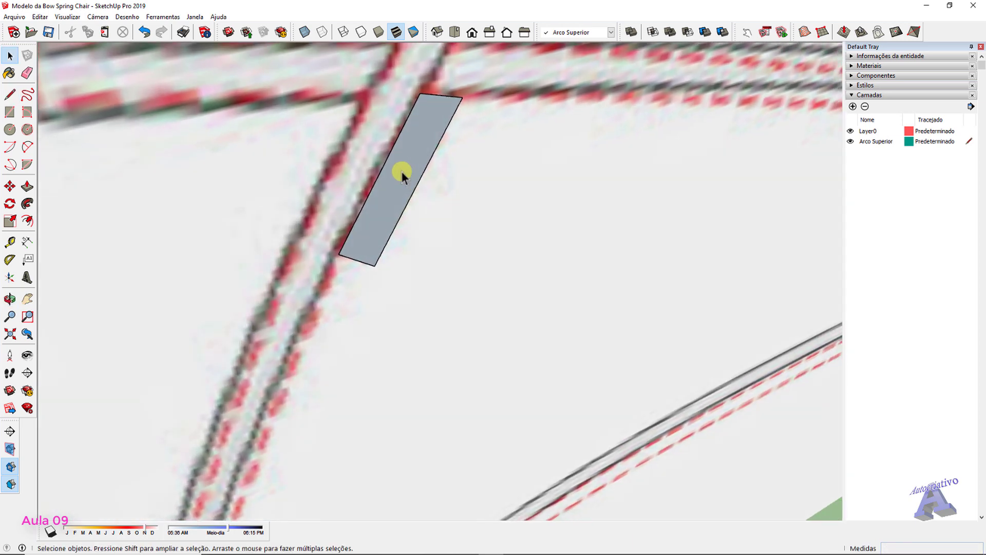
Group the front crossbar's profile face with its edges and open the group for editing
{"action": "left_click", "coordinate": [402, 172]}
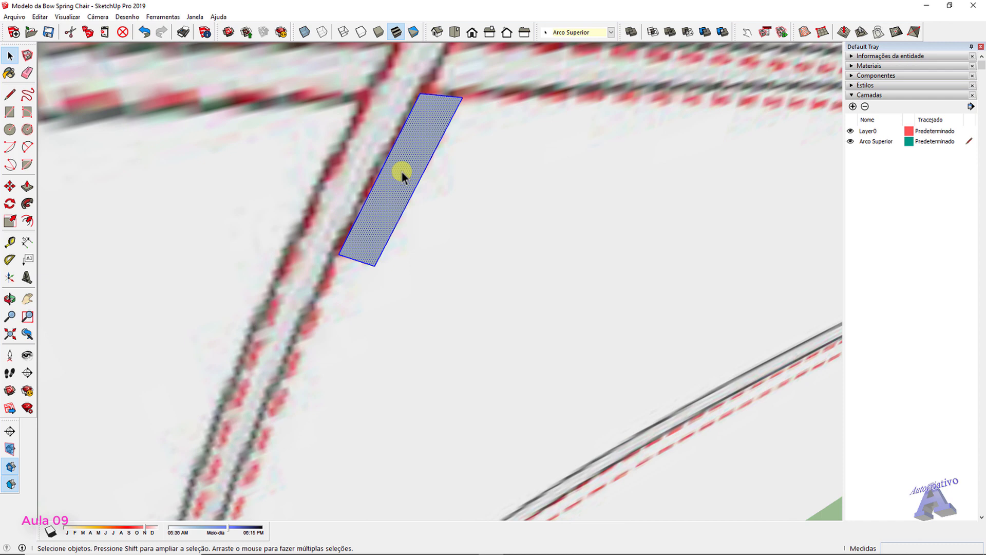
{"action": "right_click", "coordinate": [402, 171]}
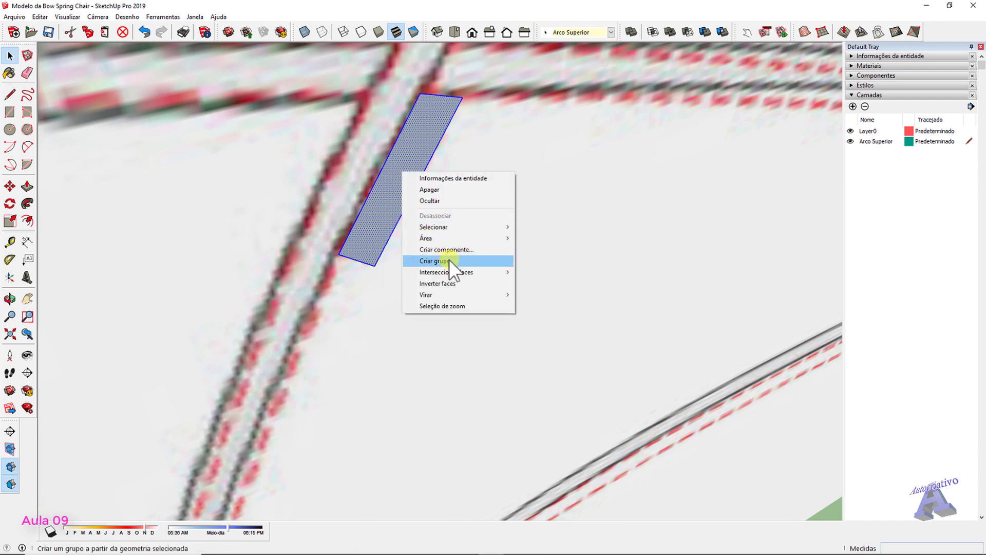
{"action": "left_click", "coordinate": [449, 260]}
{"action": "double_click", "coordinate": [394, 177]}
Extrude the front crossbar's profile face 65 cm with Push/Pull
{"action": "left_click", "coordinate": [404, 176]}
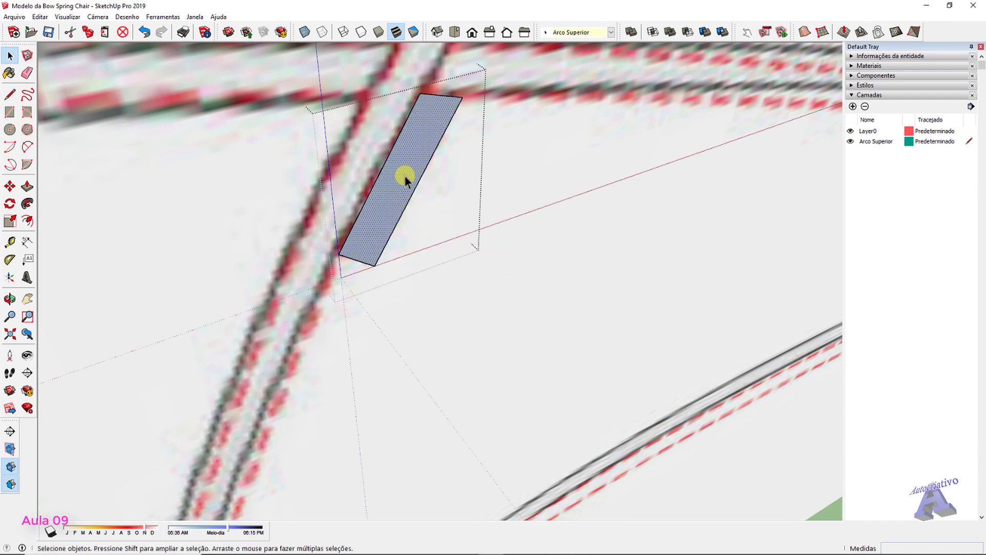
{"action": "key", "text": "p"}
{"action": "left_click", "coordinate": [404, 177]}
{"action": "middle_click_drag", "start_coordinate": [407, 176], "coordinate": [375, 176]}
{"action": "scroll", "coordinate": [434, 183], "scroll_direction": "down", "scroll_amount": 2}
{"action": "scroll", "coordinate": [390, 185], "scroll_direction": "down", "scroll_amount": 1}
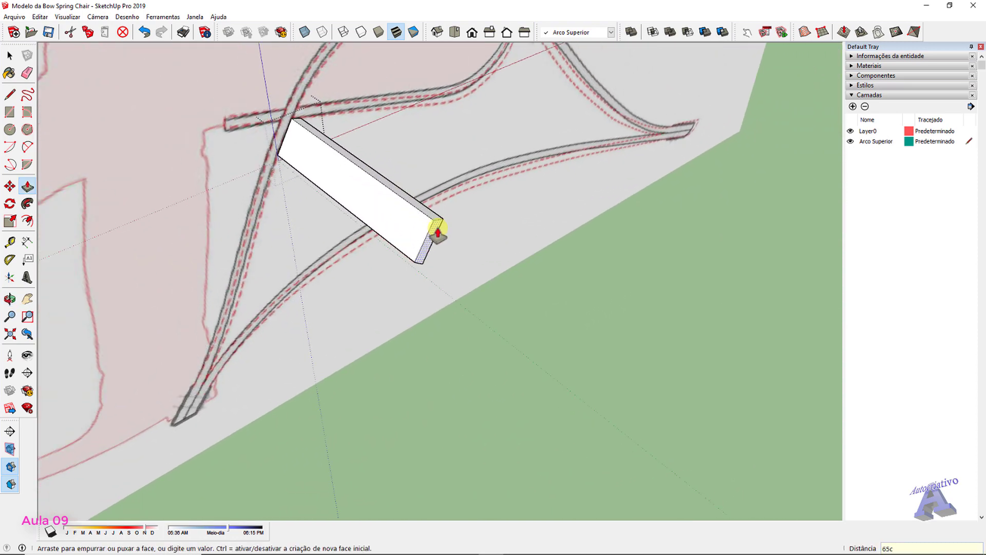
{"action": "key", "text": "Return"}
Extend the free end of the front crossbar by another 14 cm and close its group
{"action": "middle_click_drag", "start_coordinate": [436, 226], "coordinate": [420, 259]}
{"action": "left_click", "coordinate": [428, 256]}
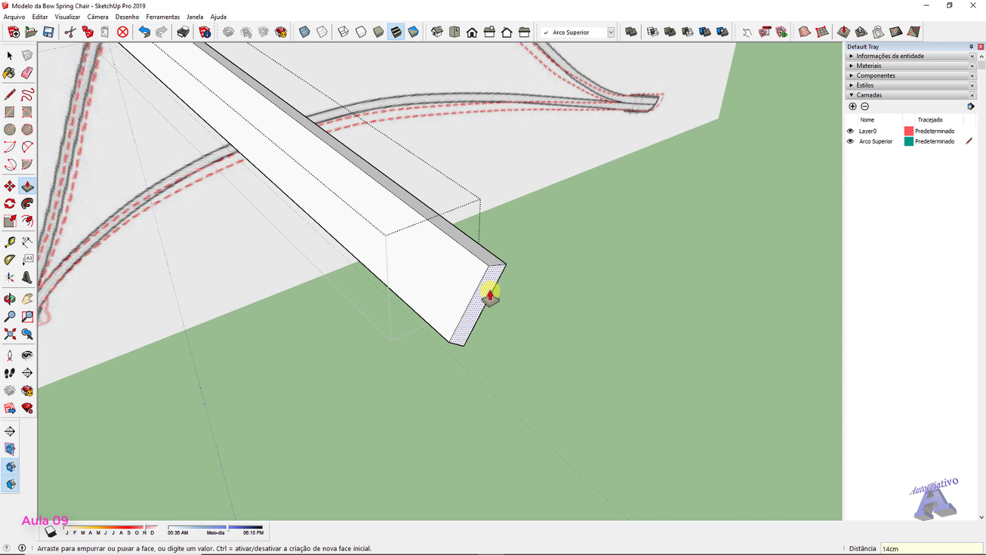
{"action": "left_click", "coordinate": [490, 296]}
{"action": "key", "text": "space"}
{"action": "scroll", "coordinate": [476, 291], "scroll_direction": "down", "scroll_amount": 5}
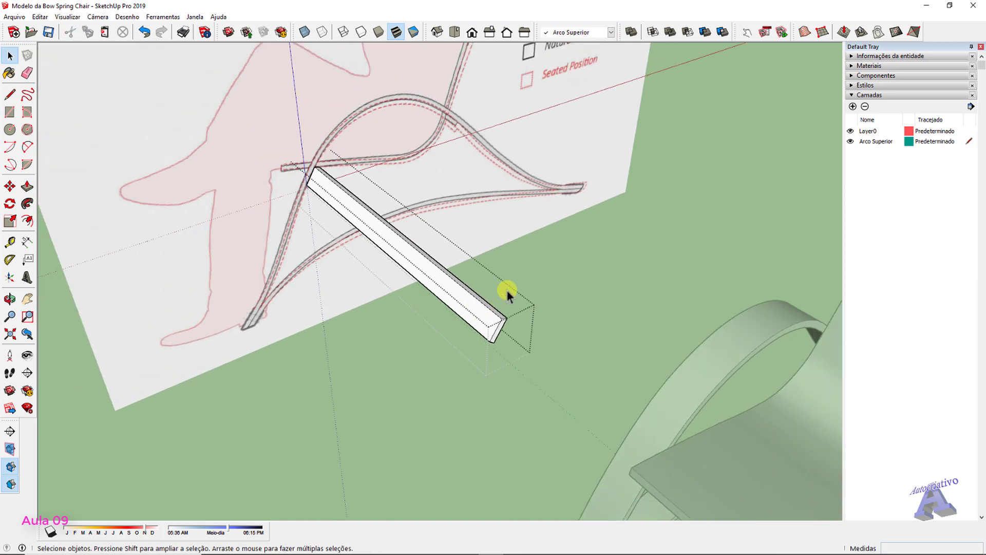
{"action": "left_click", "coordinate": [550, 260]}
Move the front crossbar by its end corner about 1.15 m along the green axis, placing it across the two side frames beneath the seat
{"action": "mouse_move", "coordinate": [550, 260]}
{"action": "middle_mouse_down"}
{"action": "mouse_move", "coordinate": [528, 293]}
{"action": "mouse_move", "coordinate": [498, 286]}
{"action": "mouse_move", "coordinate": [443, 241]}
{"action": "middle_mouse_up"}
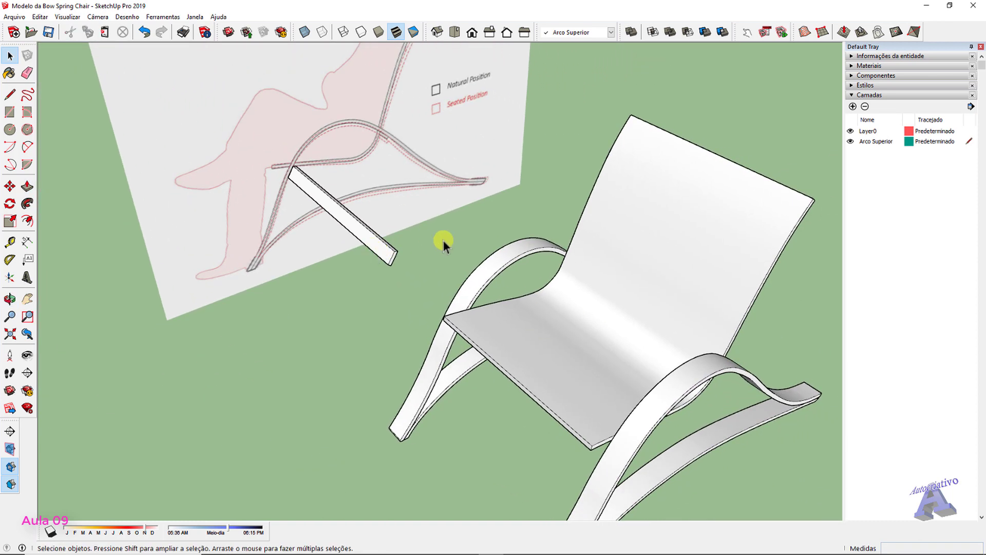
{"action": "scroll", "coordinate": [443, 241], "scroll_direction": "up", "scroll_amount": 5}
{"action": "left_click", "coordinate": [339, 229]}
{"action": "mouse_move", "coordinate": [339, 229]}
{"action": "middle_mouse_down"}
{"action": "mouse_move", "coordinate": [408, 214]}
{"action": "mouse_move", "coordinate": [414, 252]}
{"action": "mouse_move", "coordinate": [519, 205]}
{"action": "mouse_move", "coordinate": [425, 216]}
{"action": "mouse_move", "coordinate": [545, 323]}
{"action": "mouse_move", "coordinate": [455, 213]}
{"action": "mouse_move", "coordinate": [676, 236]}
{"action": "middle_mouse_up"}
{"action": "scroll", "coordinate": [635, 220], "scroll_direction": "up", "scroll_amount": 6}
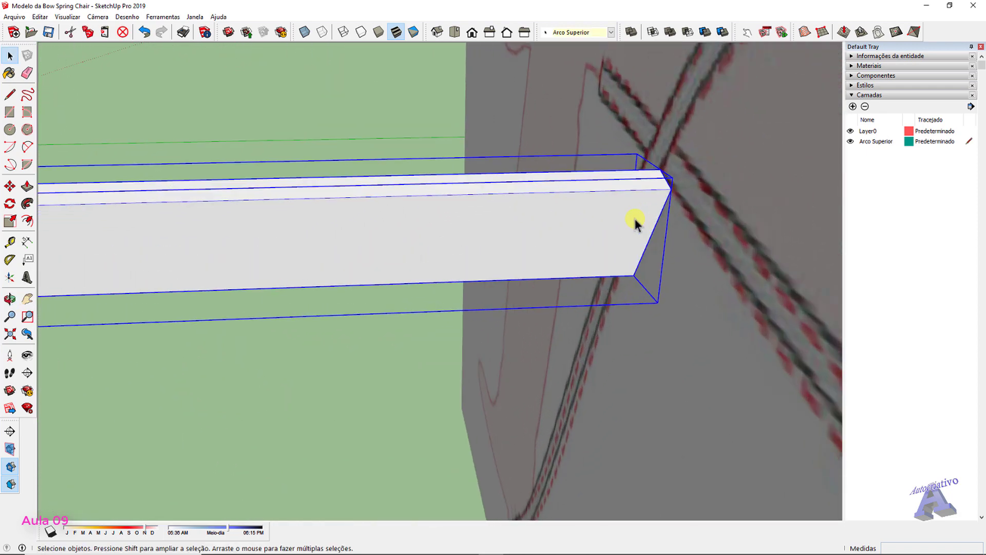
{"action": "key", "text": "m"}
{"action": "scroll", "coordinate": [635, 220], "scroll_direction": "up", "scroll_amount": 2}
{"action": "scroll", "coordinate": [688, 180], "scroll_direction": "down", "scroll_amount": 4}
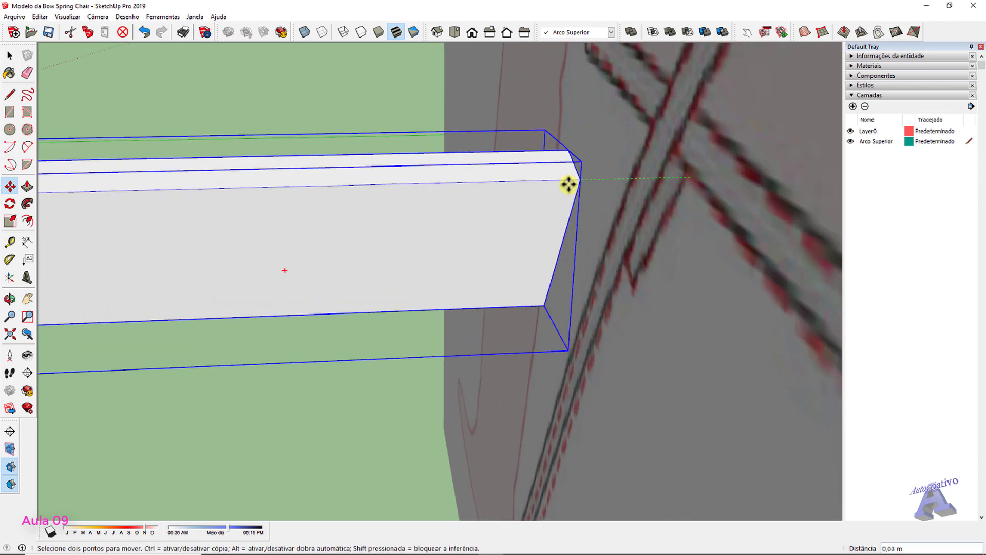
{"action": "middle_click_drag", "start_coordinate": [518, 194], "coordinate": [908, 197]}
{"action": "scroll", "coordinate": [565, 203], "scroll_direction": "down", "scroll_amount": 3}
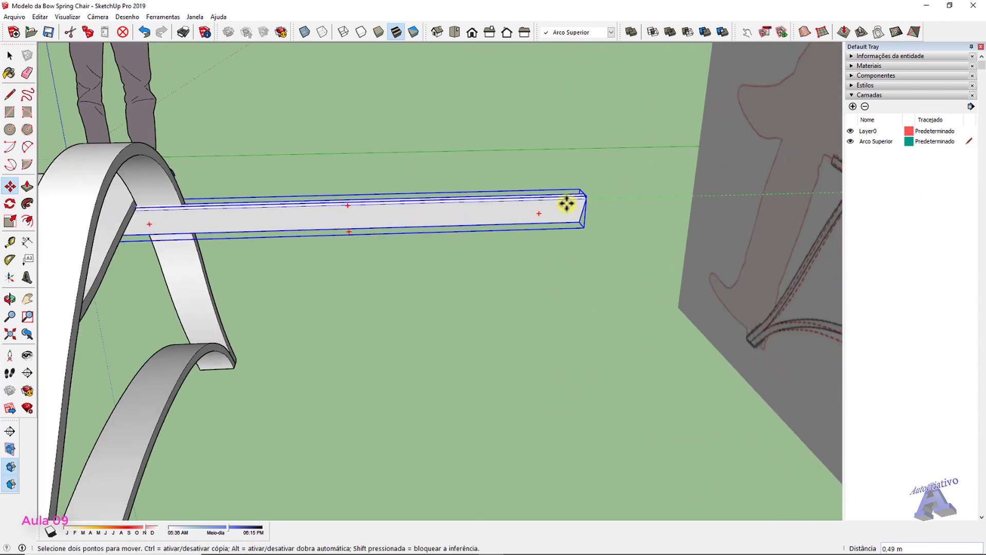
{"action": "middle_click_drag", "start_coordinate": [565, 202], "coordinate": [457, 177]}
{"action": "scroll", "coordinate": [452, 206], "scroll_direction": "up", "scroll_amount": 2}
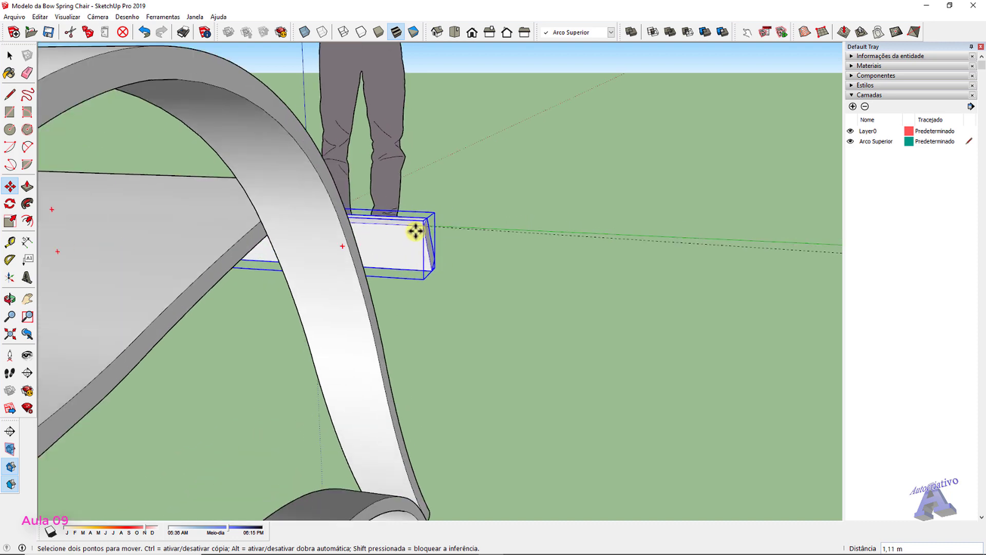
{"action": "middle_click_drag", "start_coordinate": [414, 229], "coordinate": [565, 132]}
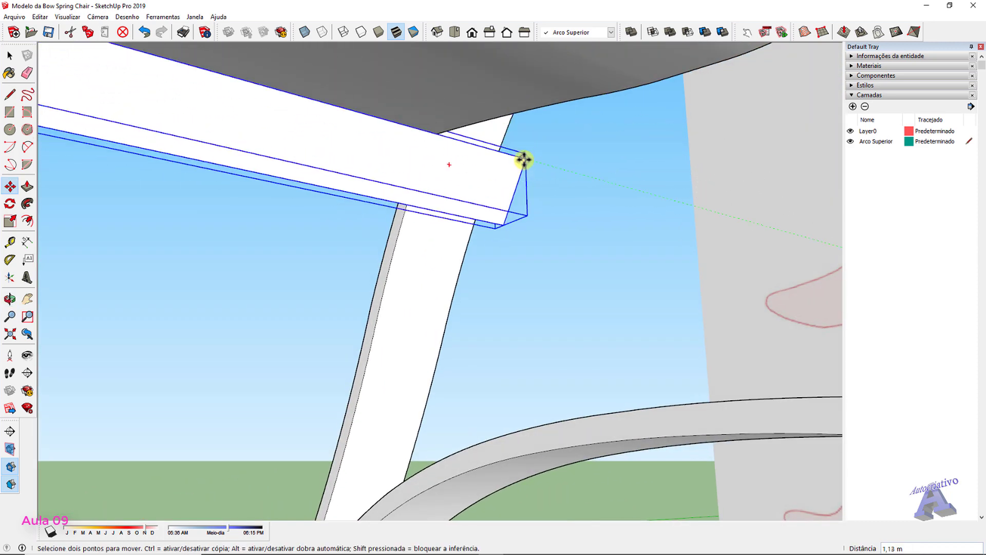
{"action": "middle_click_drag", "start_coordinate": [512, 159], "coordinate": [392, 149]}
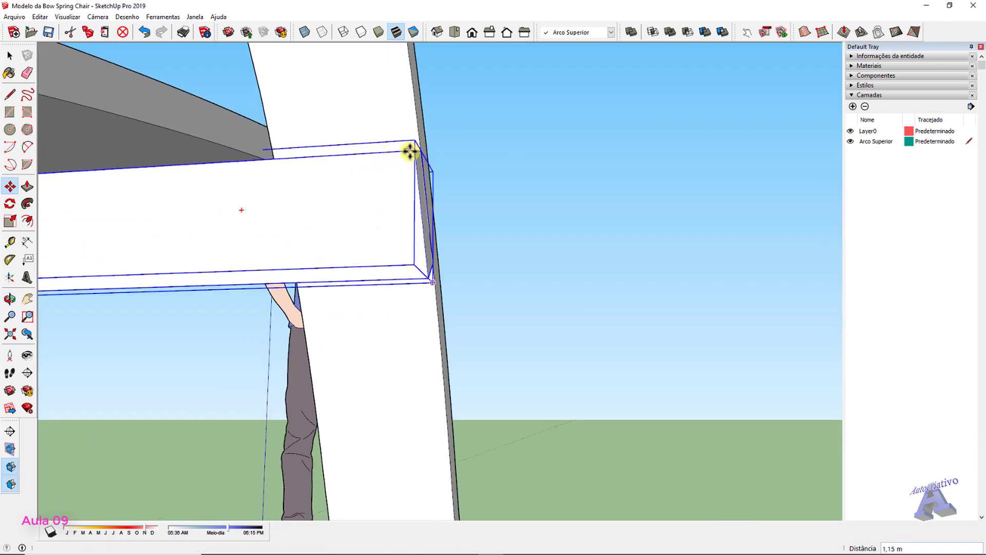
{"action": "left_click", "coordinate": [410, 150]}
Inspect the front crossbar's fit against the side frames and seat, comparing it with the reference image
{"action": "middle_click_drag", "start_coordinate": [528, 187], "coordinate": [255, 233]}
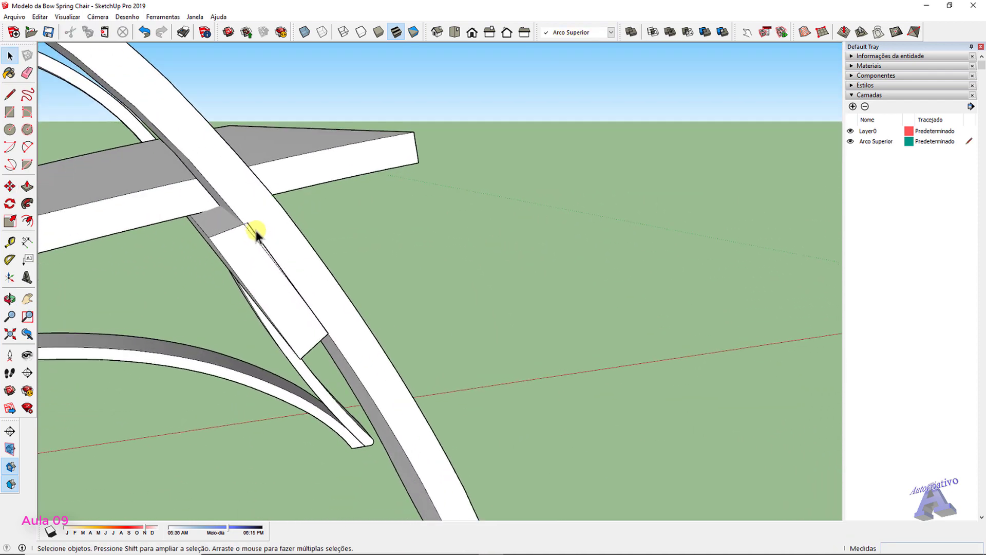
{"action": "scroll", "coordinate": [247, 228], "scroll_direction": "up", "scroll_amount": 1}
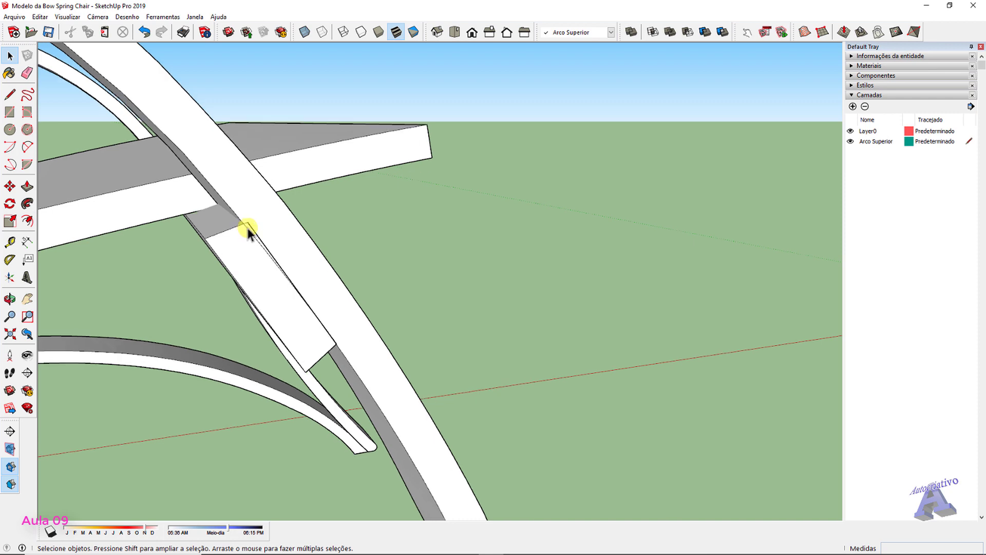
{"action": "scroll", "coordinate": [255, 235], "scroll_direction": "down", "scroll_amount": 4}
{"action": "middle_click_drag", "start_coordinate": [257, 236], "coordinate": [561, 292]}
{"action": "scroll", "coordinate": [400, 263], "scroll_direction": "down", "scroll_amount": 2}
{"action": "scroll", "coordinate": [359, 275], "scroll_direction": "down", "scroll_amount": 7}
{"action": "scroll", "coordinate": [353, 282], "scroll_direction": "down", "scroll_amount": 6}
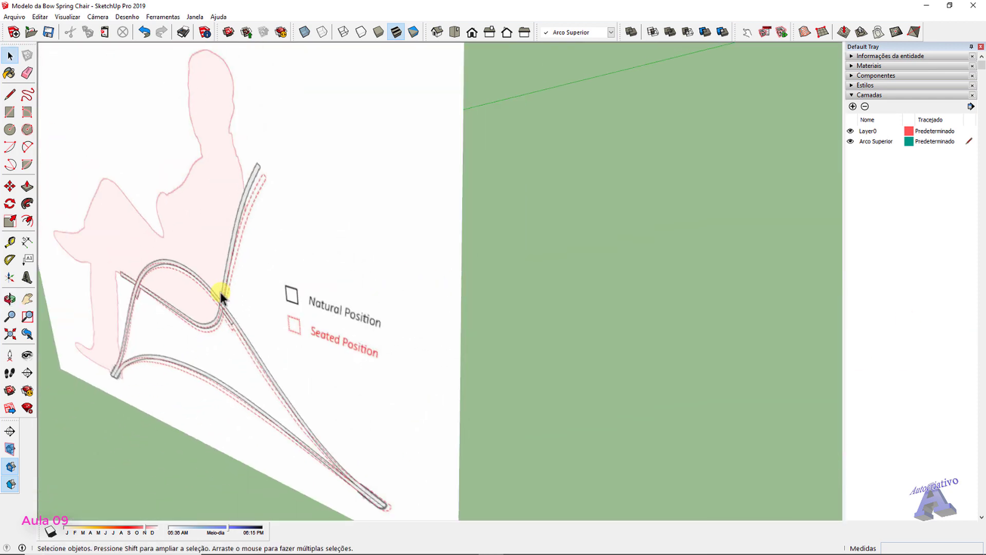
{"action": "mouse_move", "coordinate": [220, 292]}
{"action": "middle_mouse_down"}
{"action": "mouse_move", "coordinate": [268, 326]}
{"action": "mouse_move", "coordinate": [469, 266]}
{"action": "mouse_move", "coordinate": [610, 200]}
{"action": "mouse_move", "coordinate": [749, 205]}
{"action": "mouse_move", "coordinate": [476, 262]}
{"action": "middle_mouse_up"}
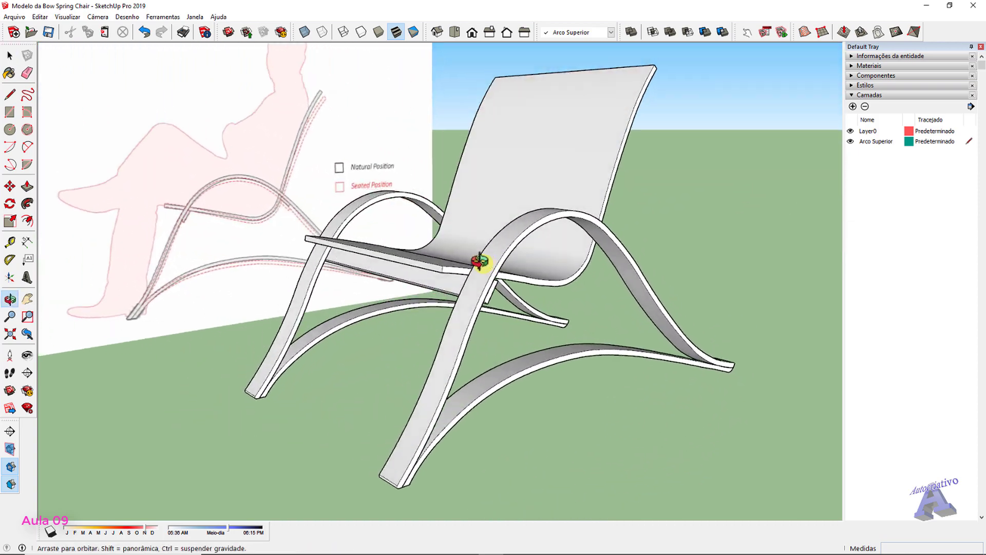
{"action": "scroll", "coordinate": [449, 282], "scroll_direction": "up", "scroll_amount": 4}
{"action": "scroll", "coordinate": [457, 292], "scroll_direction": "up", "scroll_amount": 1}
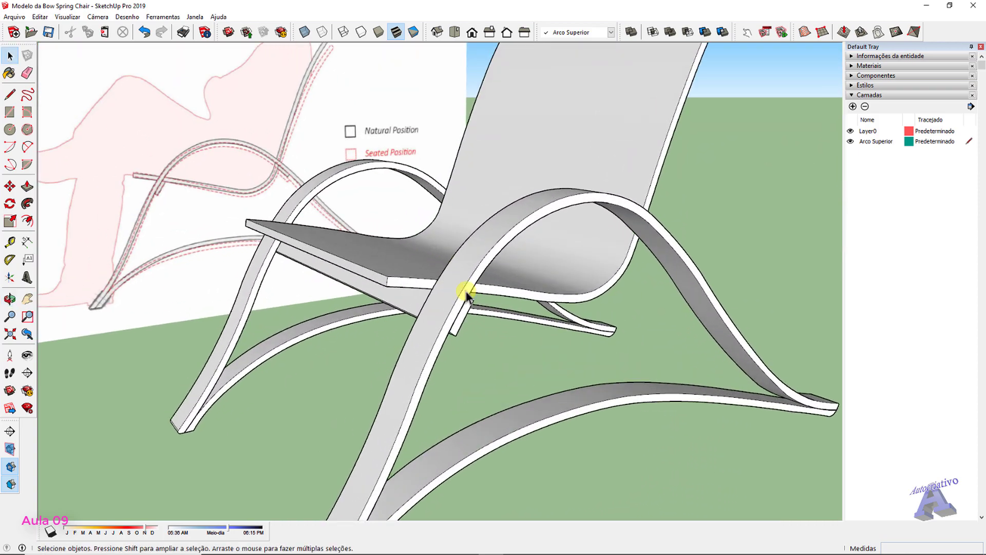
{"action": "scroll", "coordinate": [468, 314], "scroll_direction": "down", "scroll_amount": 2}
Trace the upper edge of the rear crossbar's profile on the reference image with two line segments beneath the arc, behind the seat curve
{"action": "mouse_move", "coordinate": [360, 293]}
{"action": "middle_mouse_down"}
{"action": "mouse_move", "coordinate": [722, 301]}
{"action": "mouse_move", "coordinate": [444, 389]}
{"action": "mouse_move", "coordinate": [546, 345]}
{"action": "mouse_move", "coordinate": [550, 308]}
{"action": "mouse_move", "coordinate": [400, 282]}
{"action": "mouse_move", "coordinate": [561, 242]}
{"action": "mouse_move", "coordinate": [512, 286]}
{"action": "mouse_move", "coordinate": [513, 248]}
{"action": "middle_mouse_up"}
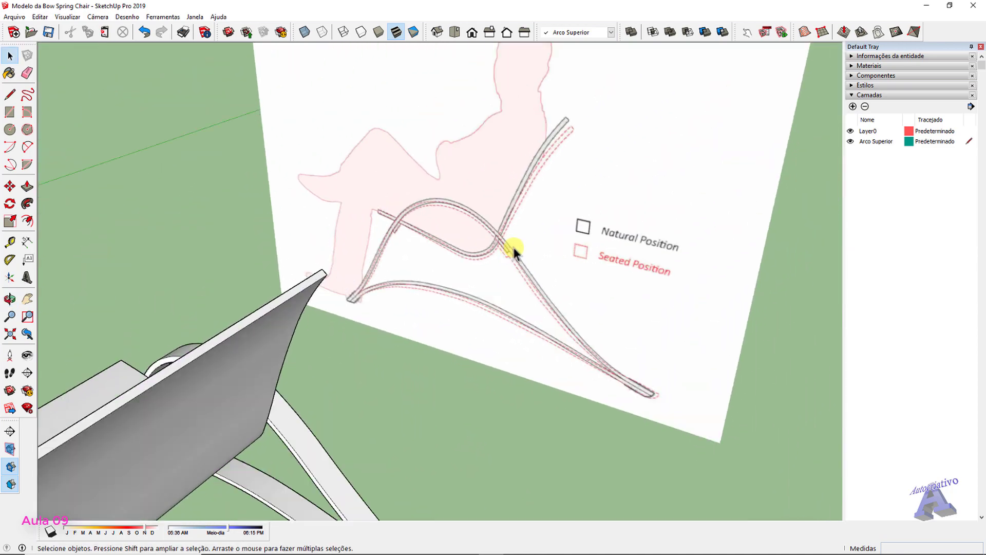
{"action": "scroll", "coordinate": [506, 245], "scroll_direction": "up", "scroll_amount": 5}
{"action": "key", "text": "l"}
{"action": "scroll", "coordinate": [539, 303], "scroll_direction": "down", "scroll_amount": 2}
{"action": "scroll", "coordinate": [519, 318], "scroll_direction": "up", "scroll_amount": 5}
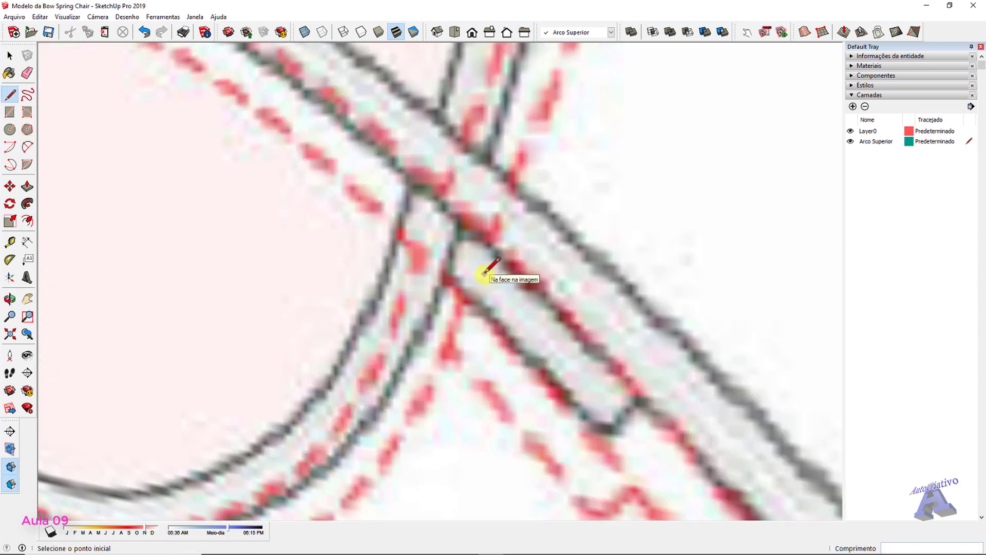
{"action": "left_click", "coordinate": [461, 225]}
{"action": "scroll", "coordinate": [560, 316], "scroll_direction": "up", "scroll_amount": 1}
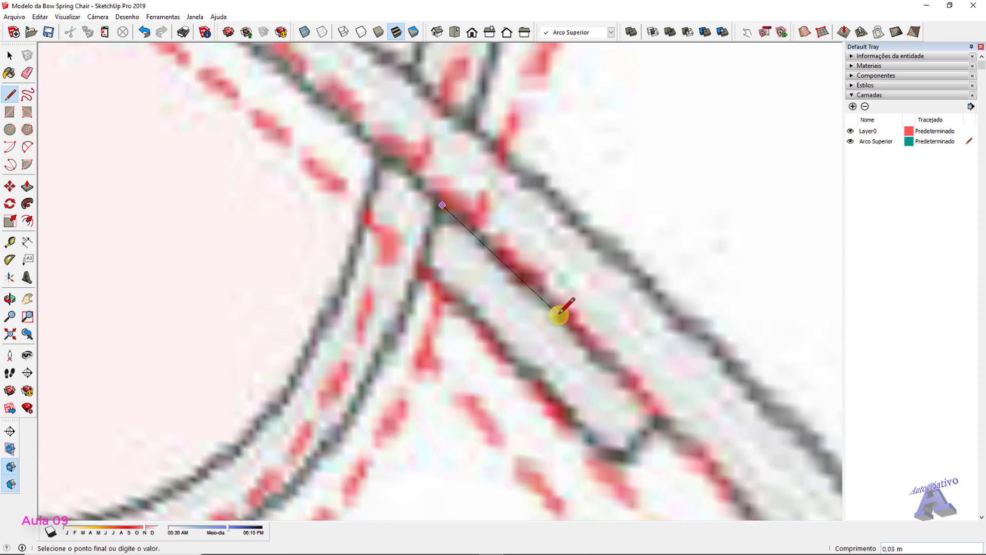
{"action": "left_click", "coordinate": [556, 308]}
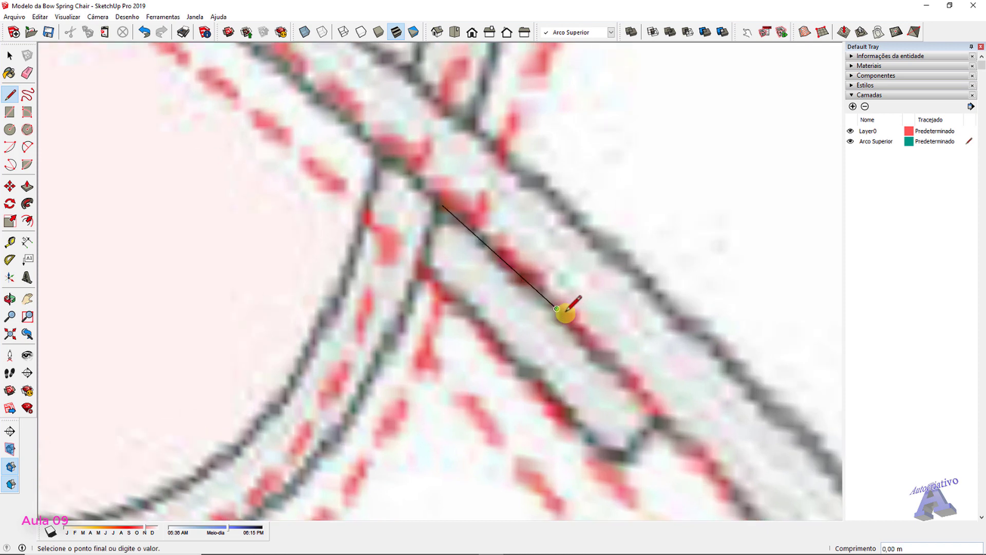
{"action": "left_click", "coordinate": [667, 424]}
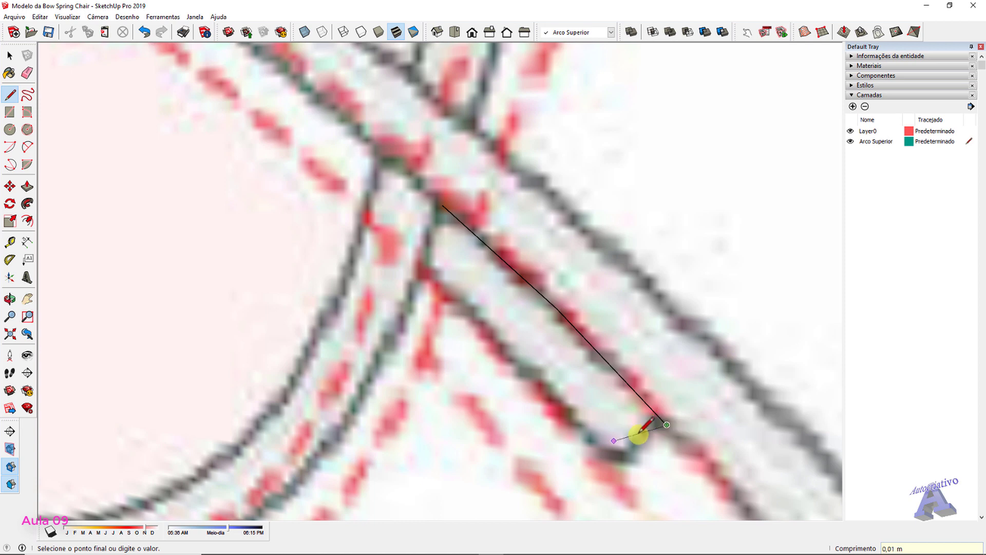
Draw the end, the two-segment lower edge and the closing line of the rear crossbar's profile to form a face
{"action": "scroll", "coordinate": [593, 487], "scroll_direction": "down", "scroll_amount": 1}
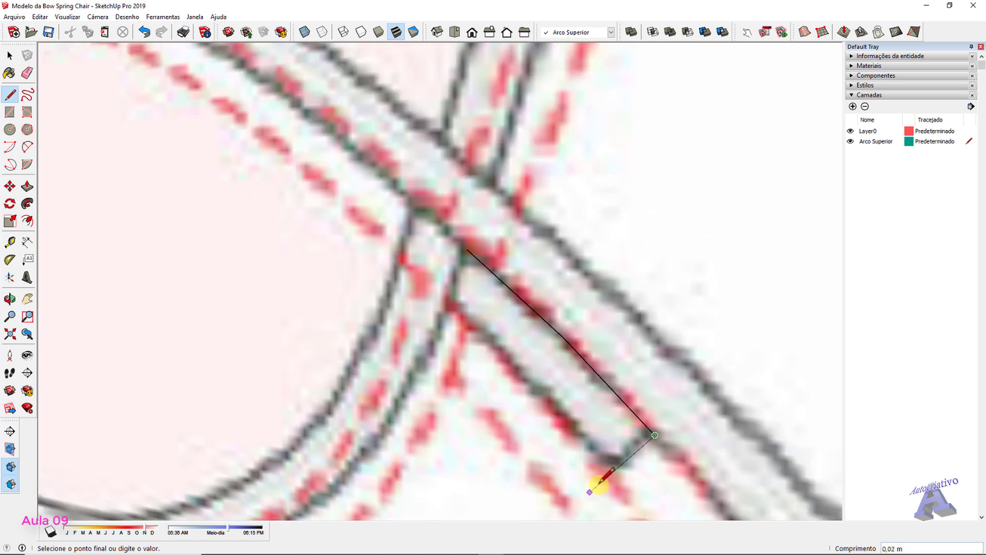
{"action": "middle_click_drag", "start_coordinate": [602, 470], "coordinate": [618, 386], "text": "shift"}
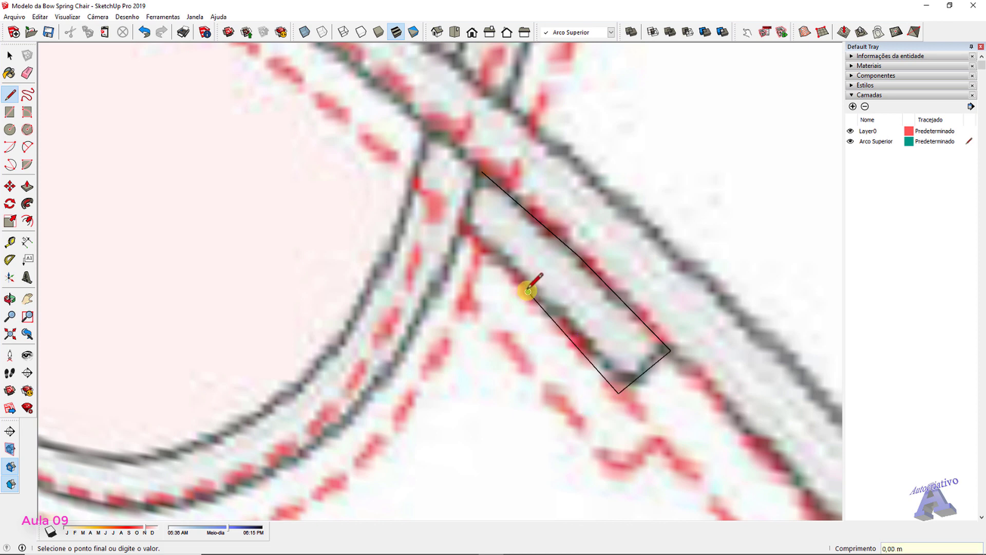
{"action": "scroll", "coordinate": [464, 232], "scroll_direction": "up", "scroll_amount": 1}
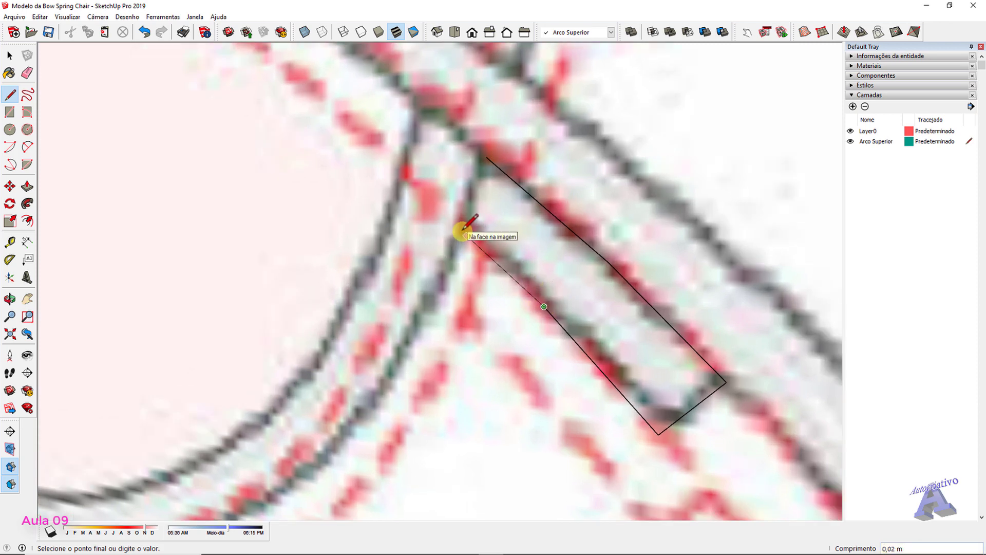
{"action": "scroll", "coordinate": [477, 182], "scroll_direction": "down", "scroll_amount": 2}
{"action": "left_click", "coordinate": [485, 158]}
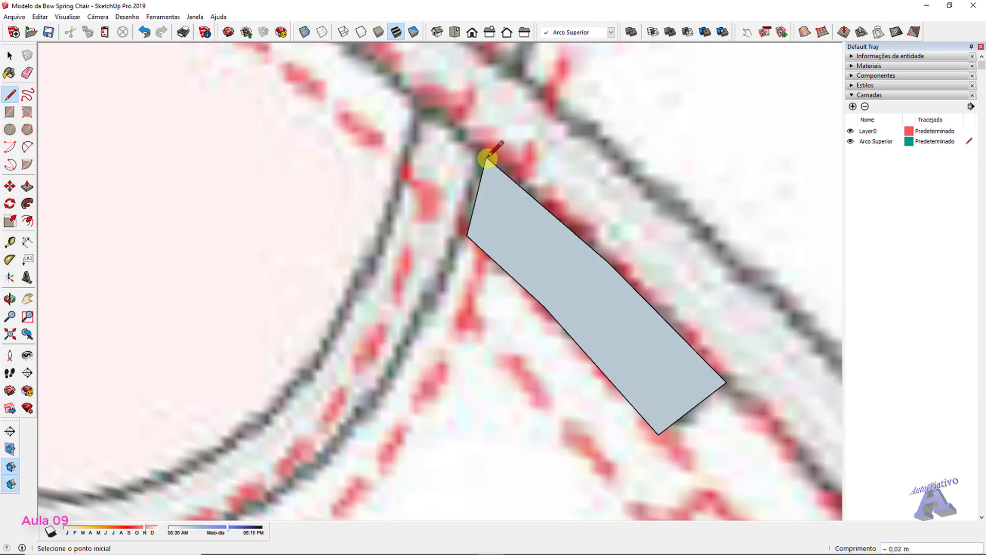
Make the rear crossbar's profile face and its edges a group and open that group for editing
{"action": "scroll", "coordinate": [577, 286], "scroll_direction": "down", "scroll_amount": 3}
{"action": "key", "text": "space"}
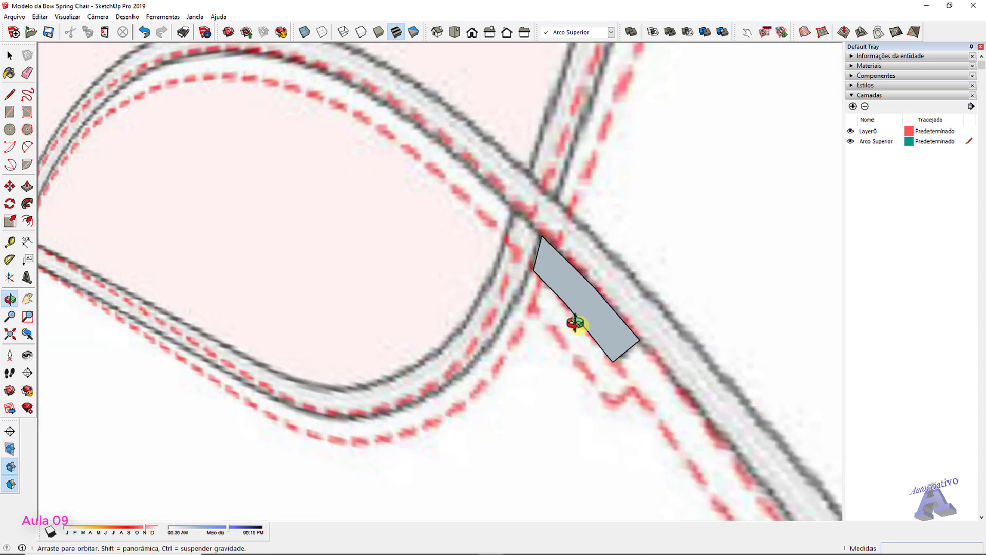
{"action": "left_click", "coordinate": [590, 310]}
{"action": "right_click", "coordinate": [590, 310]}
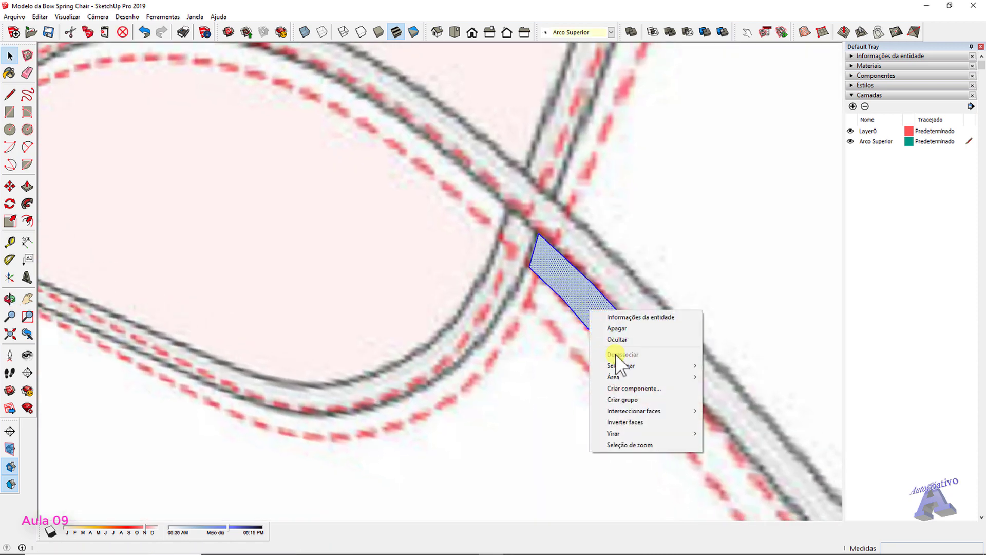
{"action": "left_click", "coordinate": [644, 396]}
{"action": "double_click", "coordinate": [595, 316]}
{"action": "double_click", "coordinate": [594, 314]}
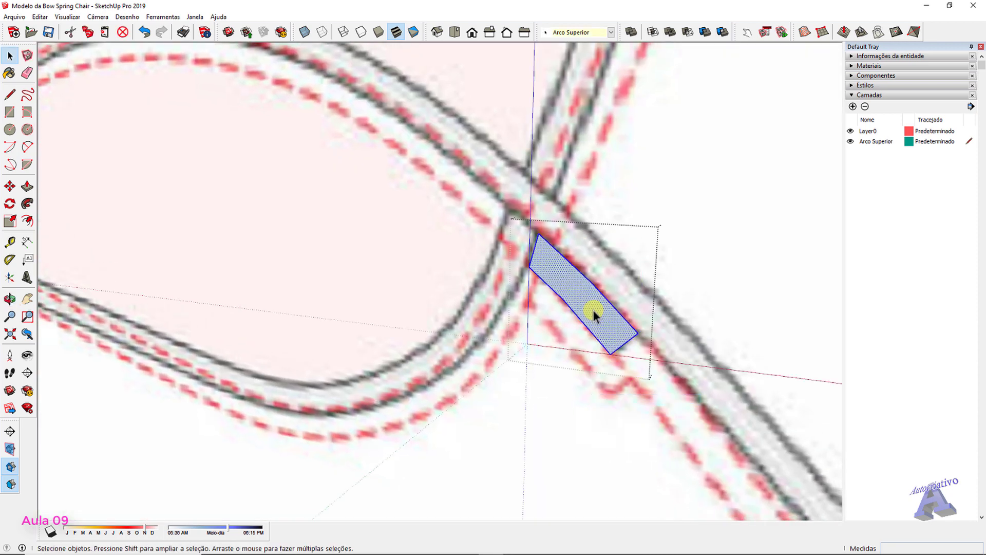
Extrude the rear crossbar's profile face 65 cm with Push/Pull
{"action": "key", "text": "p"}
{"action": "left_click_drag", "start_coordinate": [593, 310], "coordinate": [542, 349]}
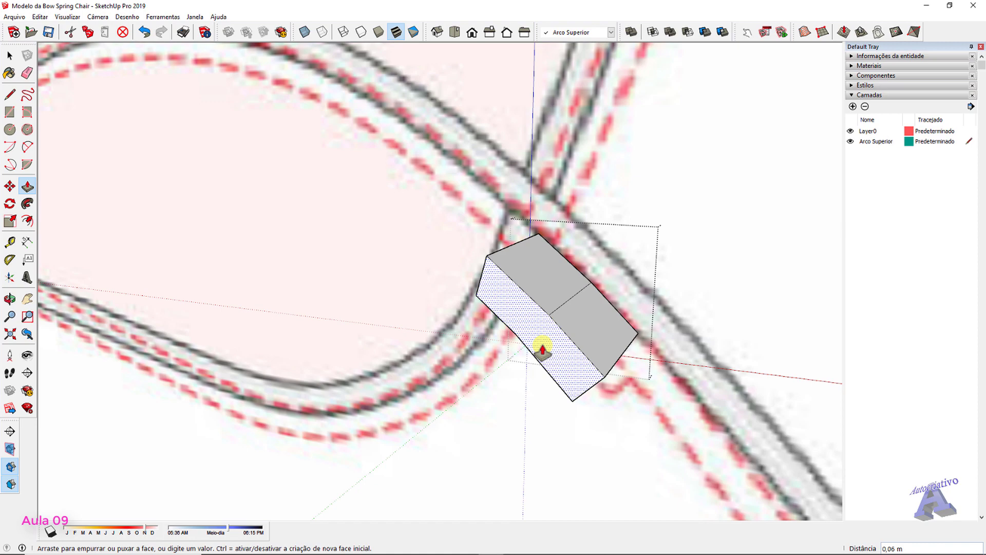
{"action": "type", "text": "65cm"}
{"action": "key", "text": "Return"}
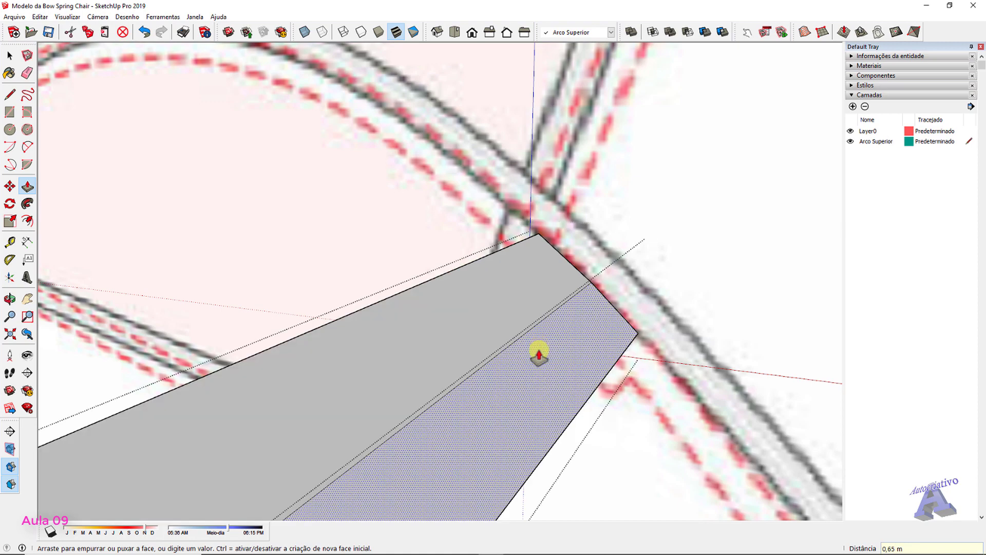
Extend the free end of the rear crossbar by another 14 cm
{"action": "middle_click_drag", "start_coordinate": [539, 352], "coordinate": [418, 275]}
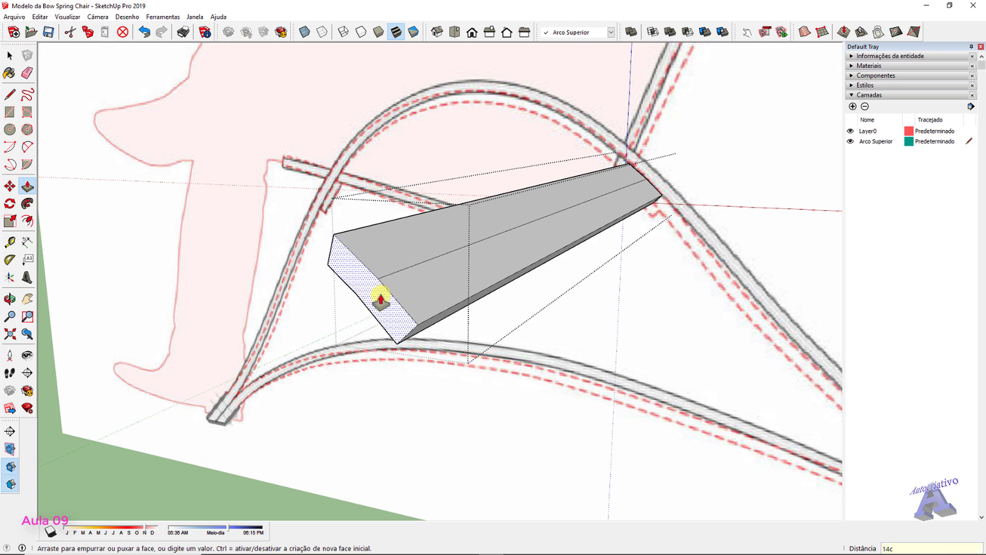
{"action": "key", "text": "Return"}
{"action": "key", "text": "space"}
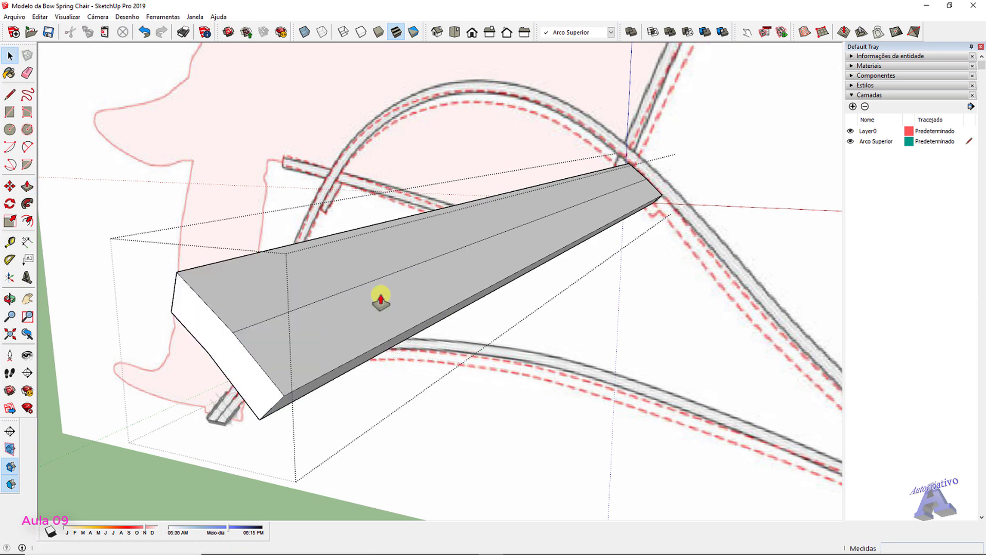
Soften the lengthwise crease on the rear crossbar with the Eraser and close its group
{"action": "mouse_move", "coordinate": [378, 325]}
{"action": "middle_mouse_down"}
{"action": "mouse_move", "coordinate": [519, 161]}
{"action": "mouse_move", "coordinate": [302, 331]}
{"action": "mouse_move", "coordinate": [389, 357]}
{"action": "mouse_move", "coordinate": [504, 334]}
{"action": "middle_mouse_up"}
{"action": "scroll", "coordinate": [389, 357], "scroll_direction": "down", "scroll_amount": 3}
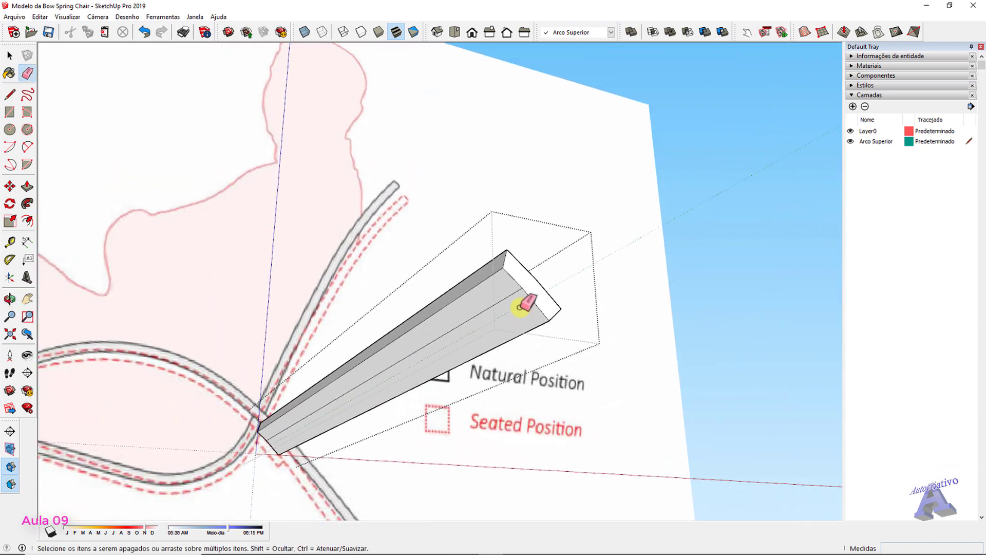
{"action": "mouse_move", "coordinate": [516, 306]}
{"action": "left_mouse_down"}
{"action": "mouse_move", "coordinate": [500, 293]}
{"action": "mouse_move", "coordinate": [534, 303]}
{"action": "left_mouse_up"}
{"action": "middle_click_drag", "start_coordinate": [534, 303], "coordinate": [414, 414]}
{"action": "scroll", "coordinate": [414, 414], "scroll_direction": "down", "scroll_amount": 5}
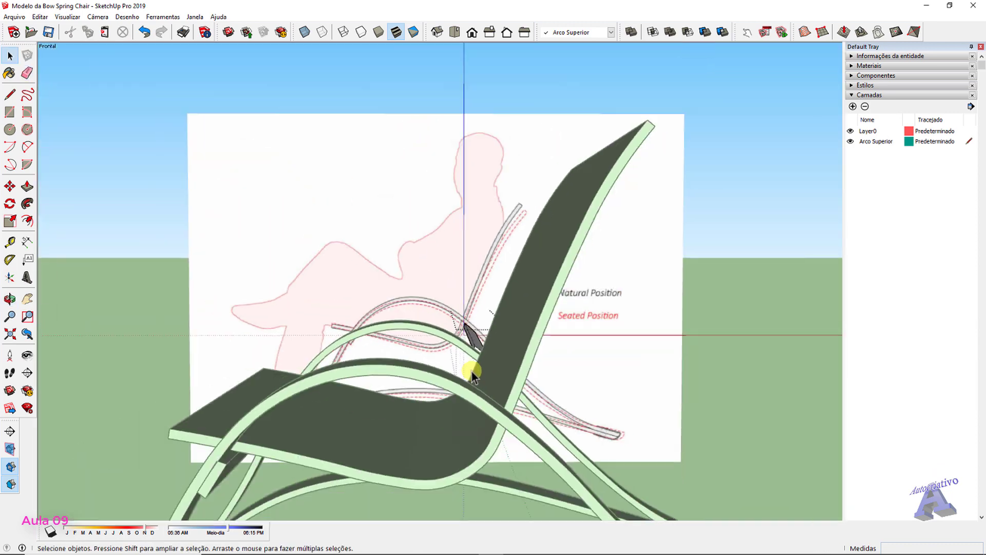
{"action": "mouse_move", "coordinate": [473, 368]}
{"action": "middle_mouse_down"}
{"action": "mouse_move", "coordinate": [443, 381]}
{"action": "mouse_move", "coordinate": [424, 341]}
{"action": "mouse_move", "coordinate": [502, 403]}
{"action": "middle_mouse_up"}
{"action": "key", "text": "space"}
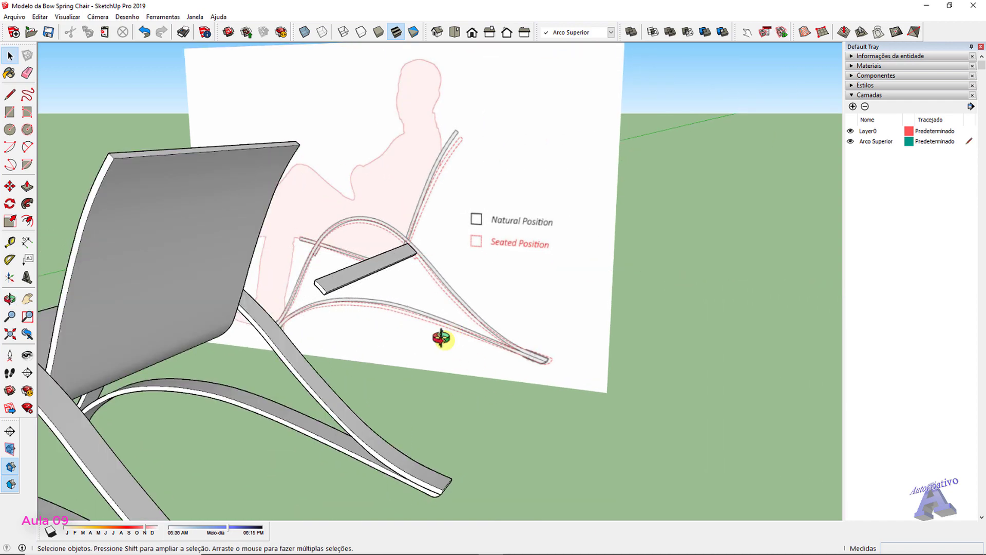
Move the rear crossbar by its upper end corner about 1.15 m along the green axis, placing it across the two side frames behind the seat
{"action": "scroll", "coordinate": [343, 279], "scroll_direction": "up", "scroll_amount": 3}
{"action": "left_click", "coordinate": [345, 251]}
{"action": "scroll", "coordinate": [450, 198], "scroll_direction": "up", "scroll_amount": 5}
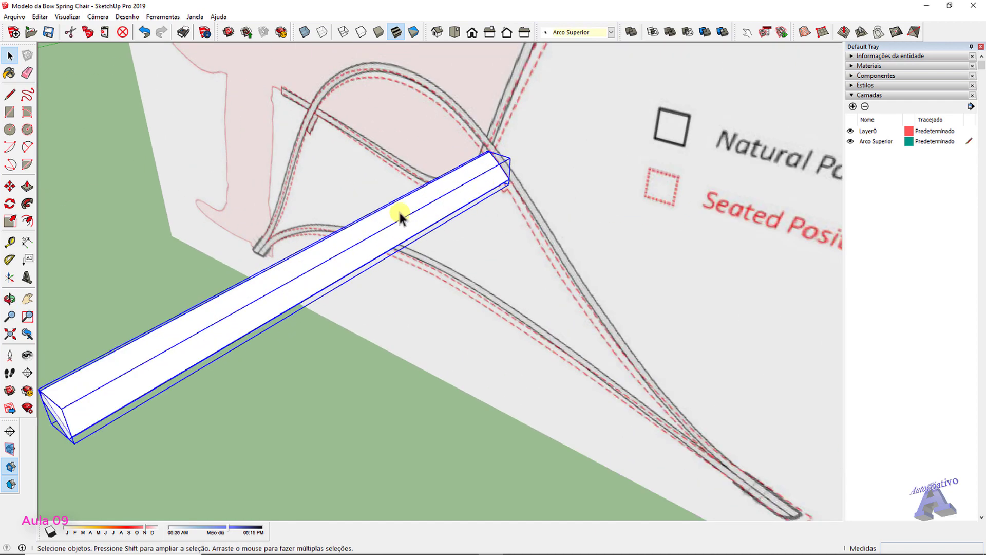
{"action": "middle_click_drag", "start_coordinate": [399, 210], "coordinate": [786, 280]}
{"action": "scroll", "coordinate": [380, 149], "scroll_direction": "up", "scroll_amount": 8}
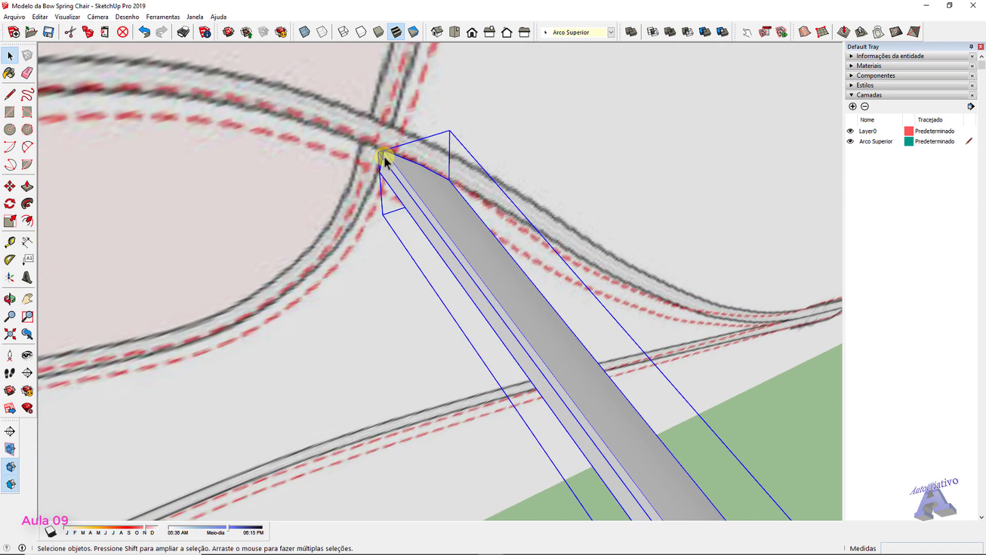
{"action": "scroll", "coordinate": [386, 157], "scroll_direction": "down", "scroll_amount": 2}
{"action": "key", "text": "m"}
{"action": "left_click", "coordinate": [384, 149]}
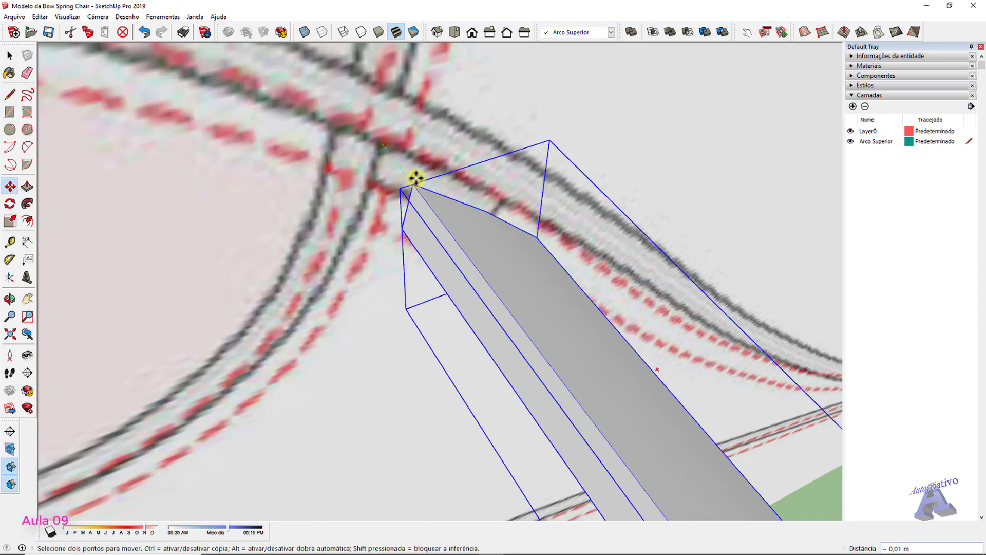
{"action": "scroll", "coordinate": [421, 184], "scroll_direction": "down", "scroll_amount": 2}
{"action": "key", "text": "ctrl"}
{"action": "scroll", "coordinate": [429, 192], "scroll_direction": "down", "scroll_amount": 5}
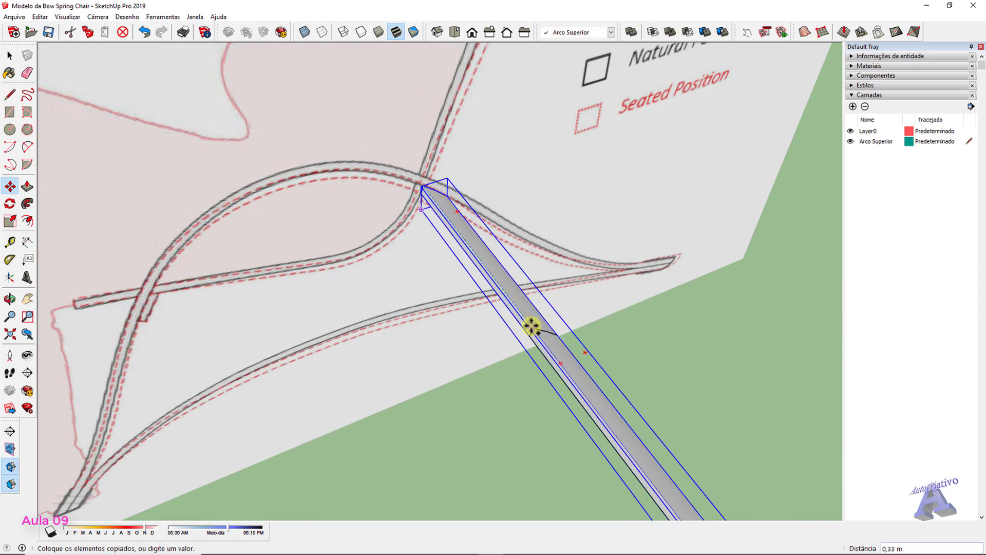
{"action": "key", "text": "ctrl"}
{"action": "middle_click_drag", "start_coordinate": [504, 282], "coordinate": [112, 209]}
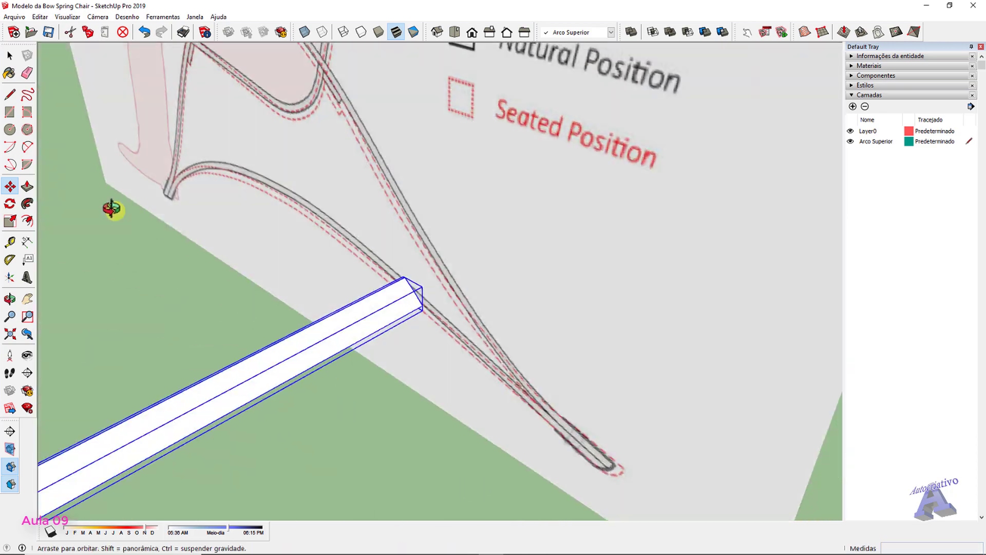
{"action": "scroll", "coordinate": [164, 206], "scroll_direction": "down", "scroll_amount": 3}
{"action": "middle_click_drag", "start_coordinate": [192, 215], "coordinate": [372, 185]}
{"action": "middle_click_drag", "start_coordinate": [403, 221], "coordinate": [275, 198]}
{"action": "scroll", "coordinate": [282, 193], "scroll_direction": "up", "scroll_amount": 5}
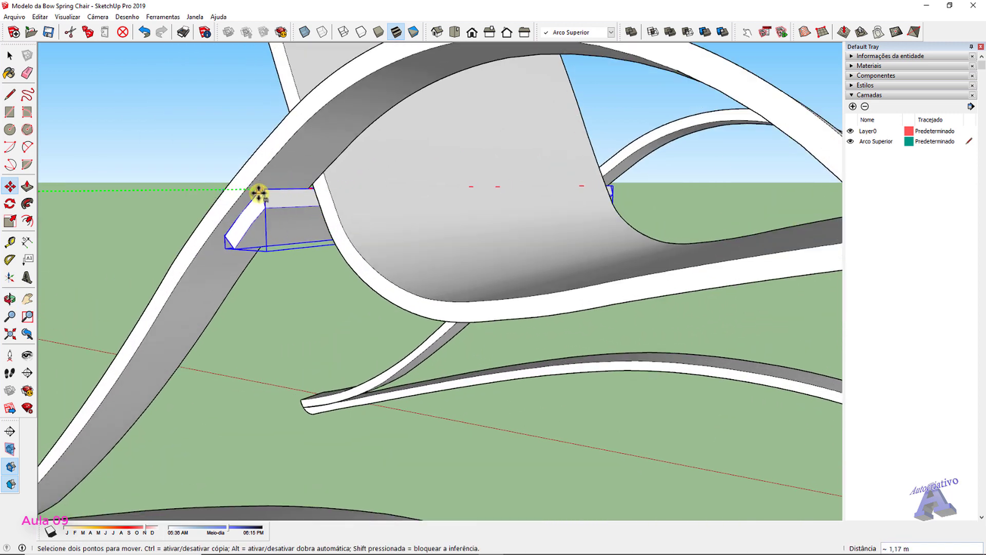
{"action": "scroll", "coordinate": [249, 192], "scroll_direction": "up", "scroll_amount": 2}
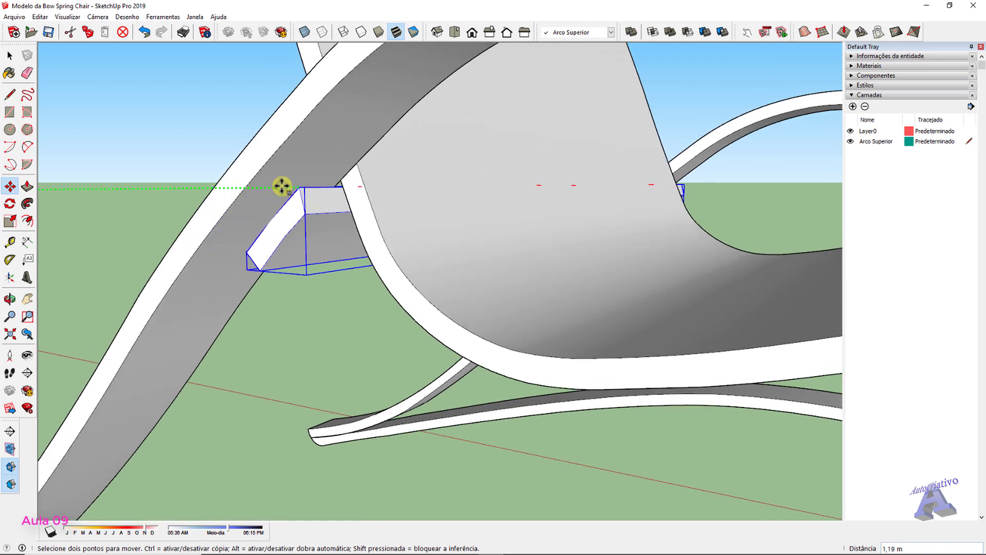
{"action": "left_click", "coordinate": [244, 189]}
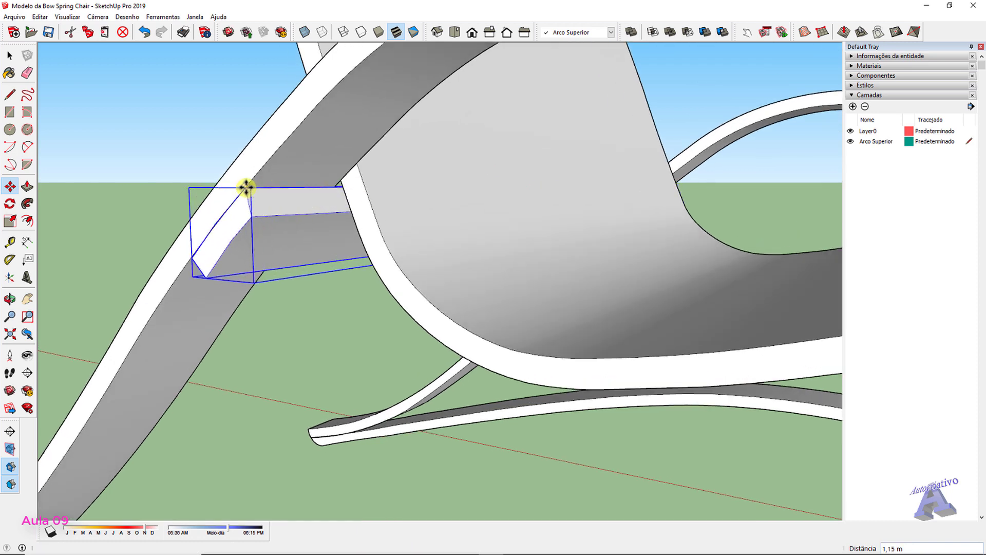
{"action": "key", "text": "space"}
{"action": "left_click", "coordinate": [198, 137]}
Inspect the chair from the front, side and rear, checking both crossbars and the frame feet against the reference image
{"action": "middle_click_drag", "start_coordinate": [198, 136], "coordinate": [440, 172]}
{"action": "scroll", "coordinate": [229, 306], "scroll_direction": "up", "scroll_amount": 5}
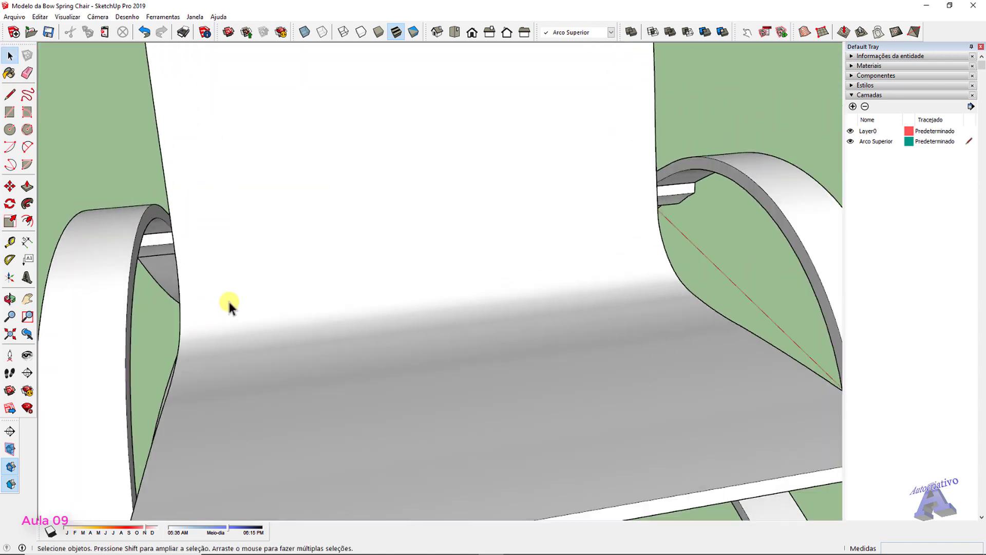
{"action": "scroll", "coordinate": [229, 306], "scroll_direction": "down", "scroll_amount": 5}
{"action": "middle_click_drag", "start_coordinate": [689, 268], "coordinate": [411, 195]}
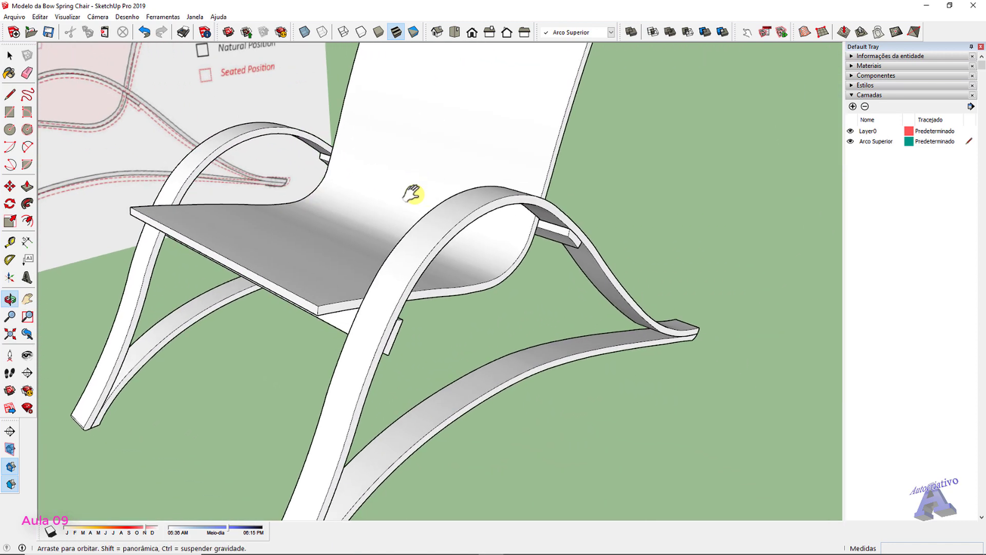
{"action": "scroll", "coordinate": [513, 234], "scroll_direction": "down", "scroll_amount": 6}
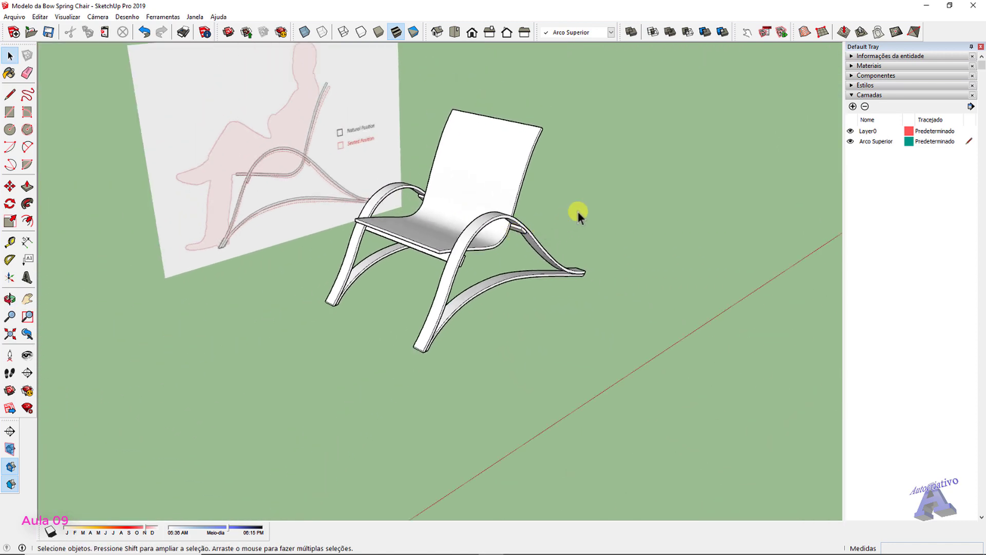
{"action": "middle_click_drag", "start_coordinate": [577, 211], "coordinate": [516, 274]}
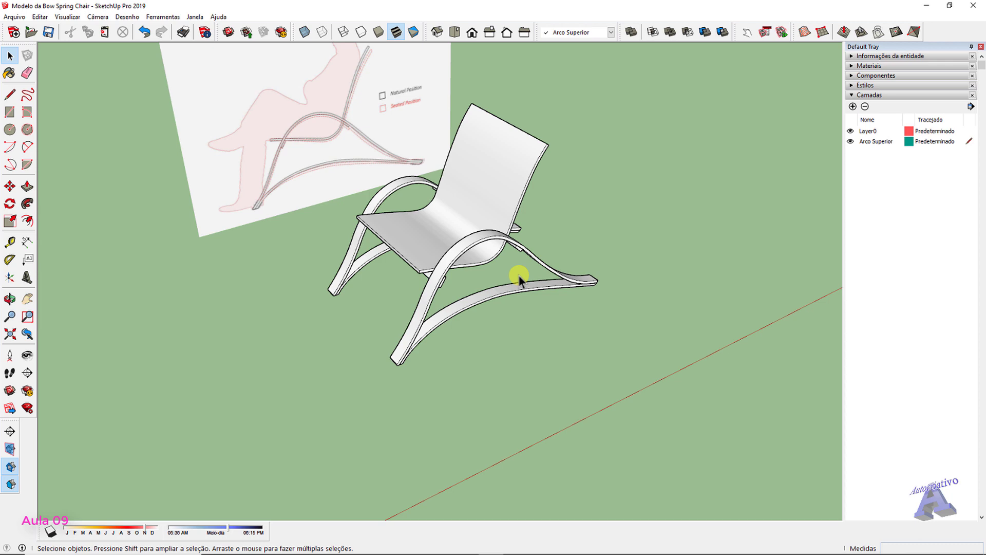
{"action": "scroll", "coordinate": [400, 357], "scroll_direction": "up", "scroll_amount": 6}
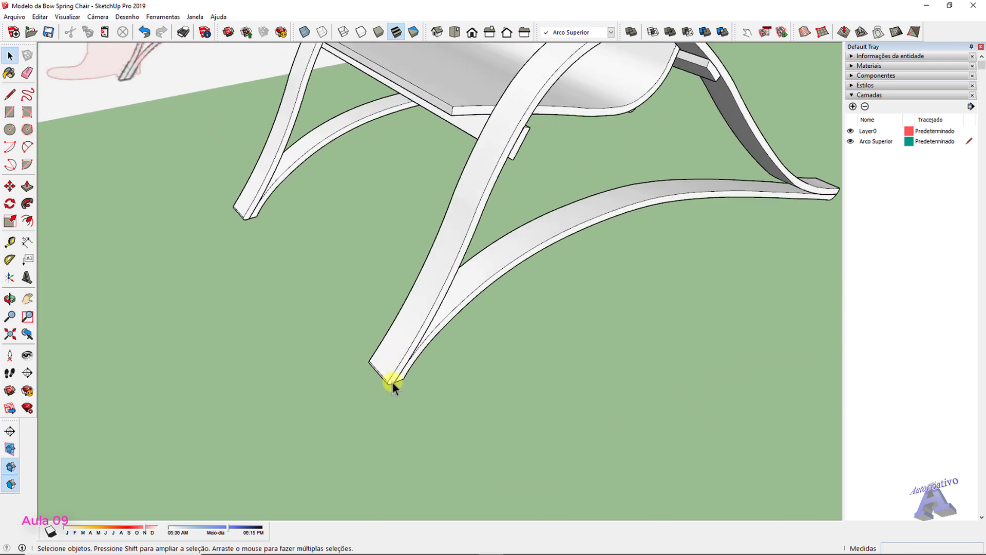
{"action": "scroll", "coordinate": [411, 376], "scroll_direction": "down", "scroll_amount": 7}
{"action": "scroll", "coordinate": [431, 369], "scroll_direction": "up", "scroll_amount": 2}
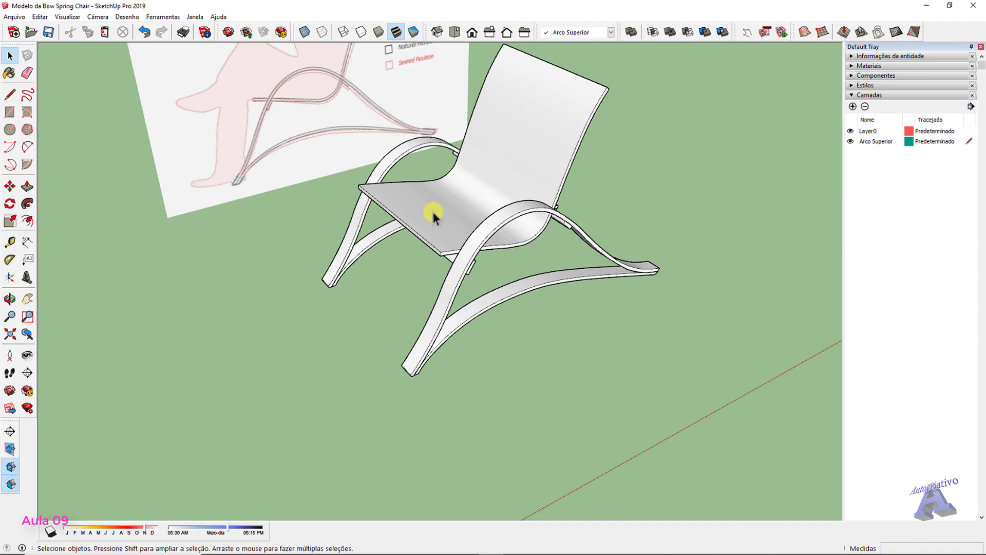
{"action": "middle_click_drag", "start_coordinate": [676, 256], "coordinate": [239, 155]}
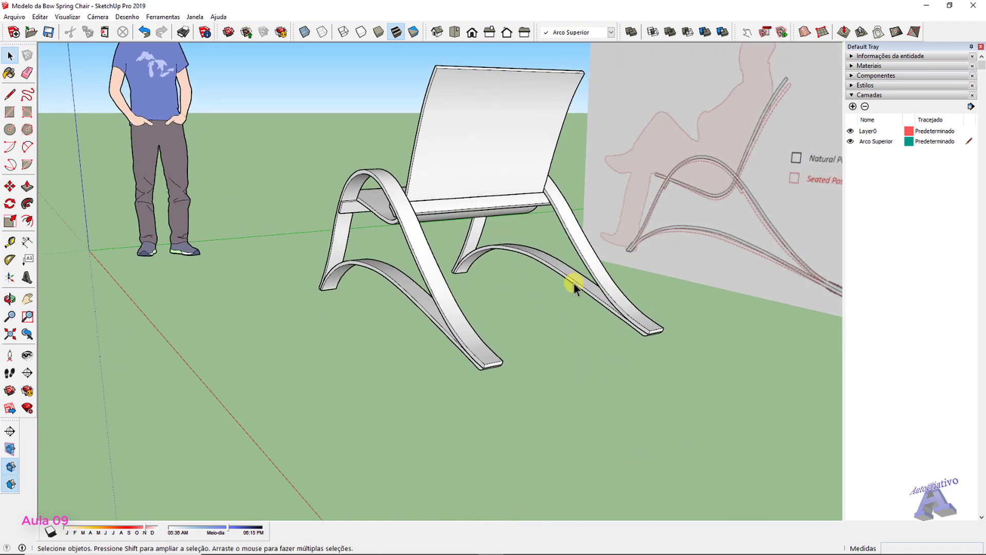
{"action": "middle_click_drag", "start_coordinate": [572, 282], "coordinate": [580, 411]}
{"action": "scroll", "coordinate": [552, 339], "scroll_direction": "down", "scroll_amount": 2}
{"action": "scroll", "coordinate": [549, 336], "scroll_direction": "up", "scroll_amount": 2}
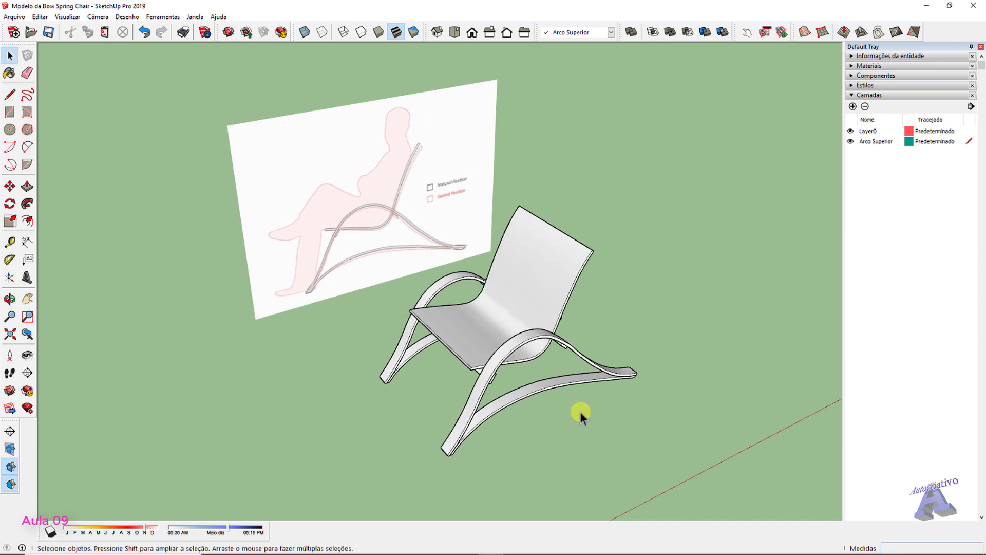